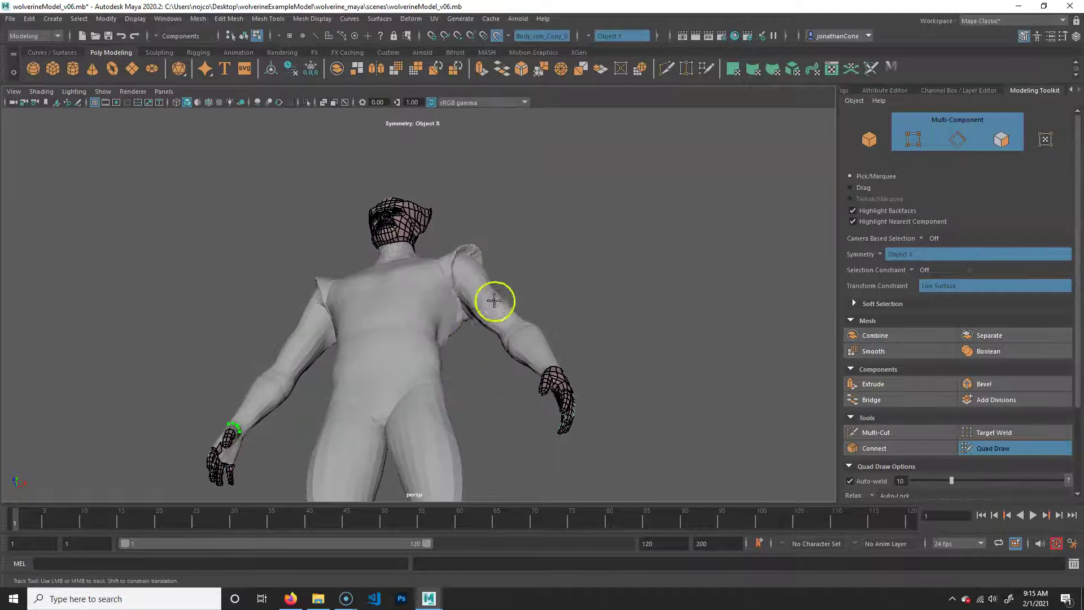
Place Quad Draw points on one foot's sole in three rows of three at the toes, midfoot and heel.
alt+middle_drag(503, 400, 475, 219)
alt+right_drag(329, 356, 437, 354)
alt+middle_drag(438, 354, 435, 194)
alt+drag(414, 358, 419, 310)
alt+right_drag(374, 348, 408, 336)
alt+drag(413, 342, 414, 315)
alt+right_drag(413, 315, 465, 371)
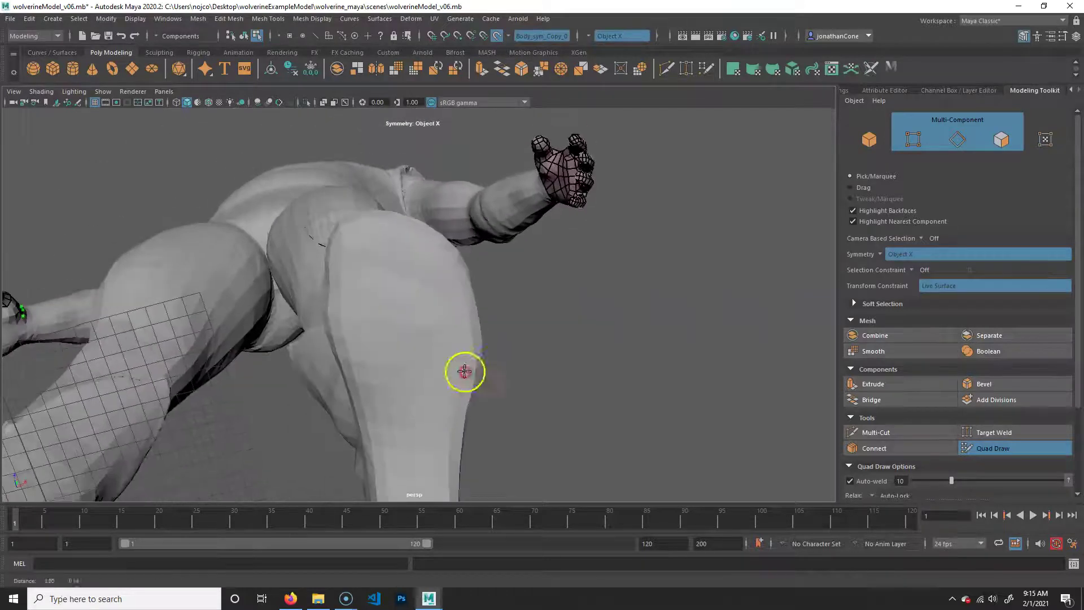
alt+middle_drag(443, 350, 433, 300)
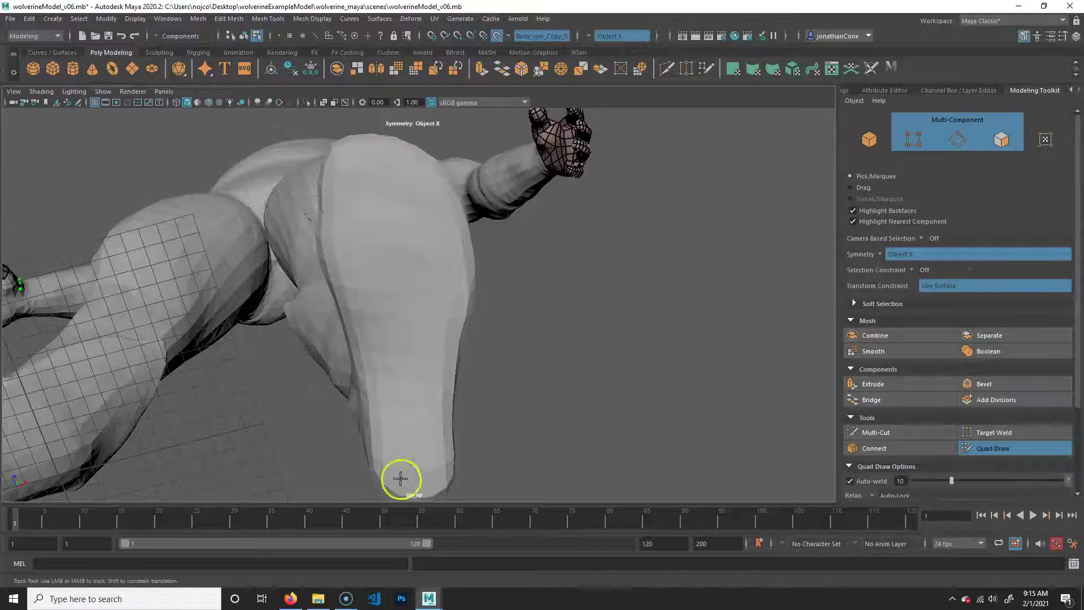
click(332, 147)
alt+middle_drag(464, 411, 444, 323)
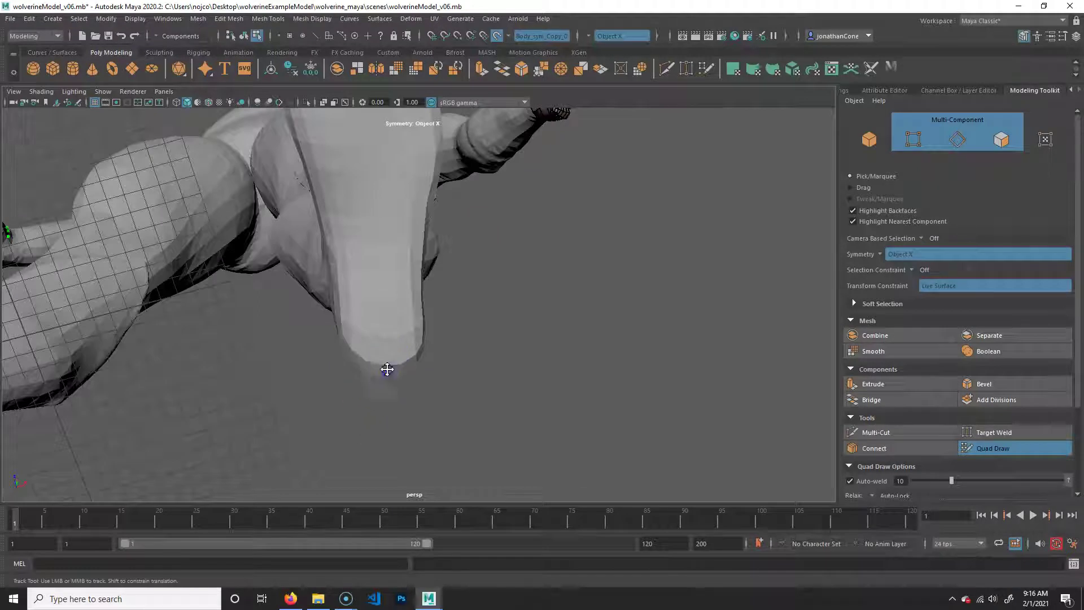
alt+drag(354, 354, 412, 300)
click(364, 303)
mouse_move(361, 413)
alt+mouse_down()
mouse_move(375, 332)
mouse_move(401, 286)
alt+mouse_up()
key(shift)
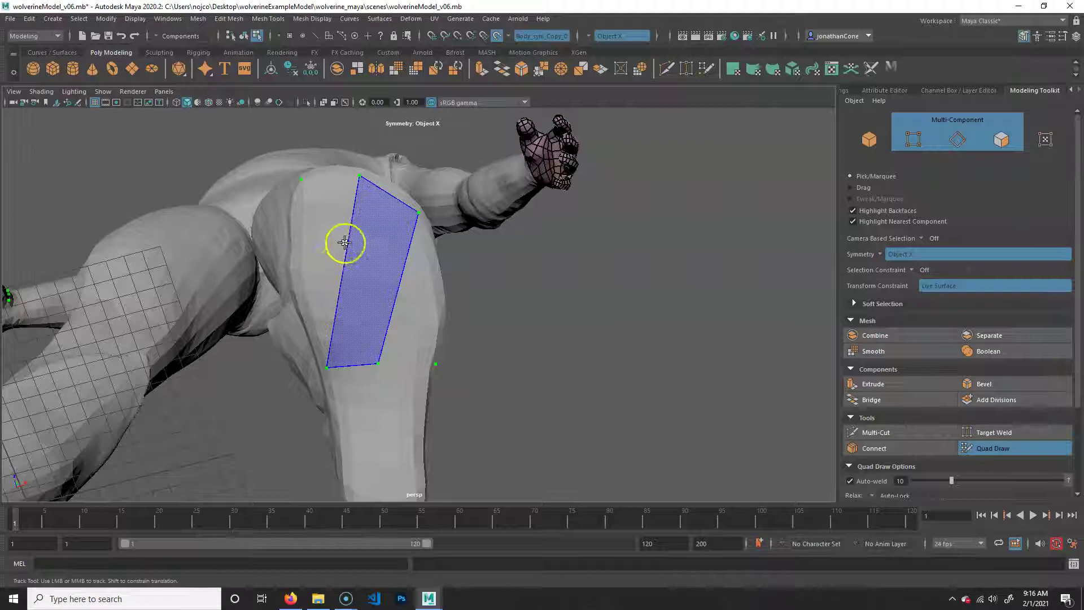
Fill the quads between the points so two columns of faces cover the sole from toes to heel.
shift+click(418, 304)
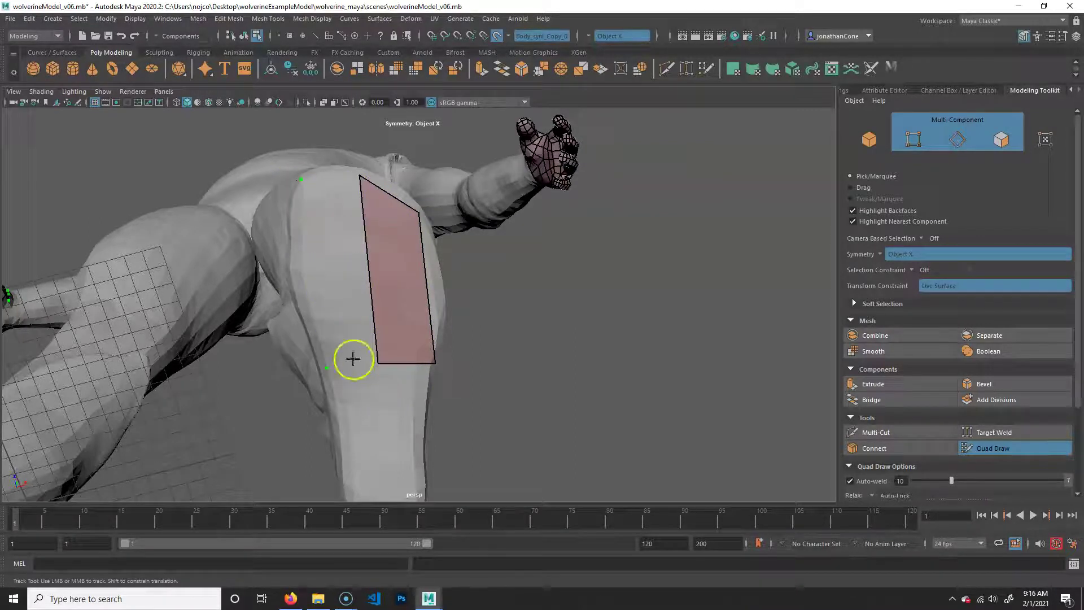
shift+click(314, 250)
alt+drag(412, 281, 361, 307)
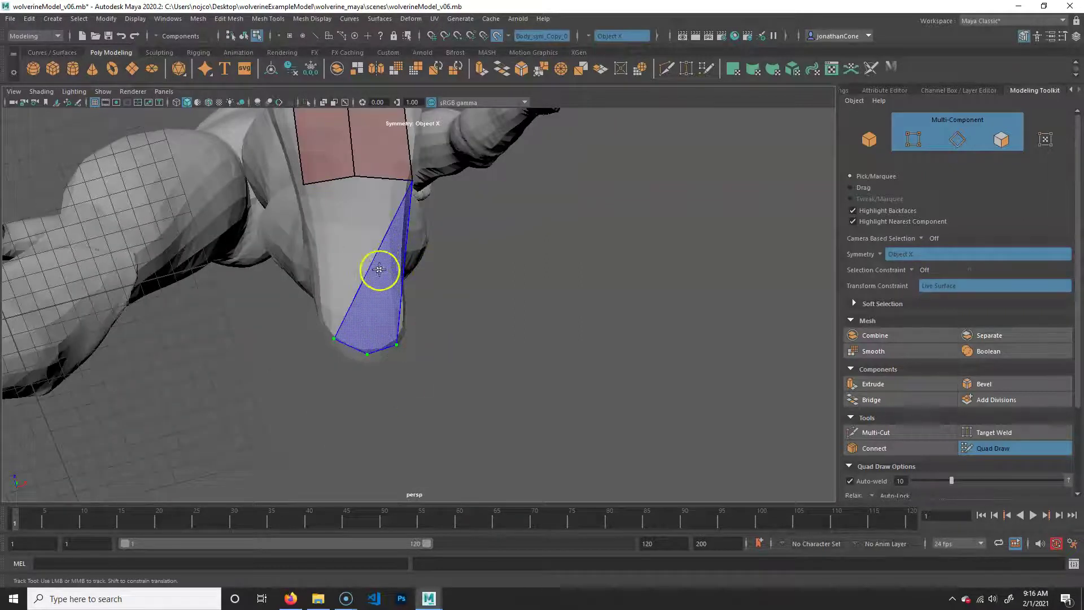
shift+click(328, 261)
shift+click(380, 272)
mouse_move(390, 244)
alt+mouse_down()
mouse_move(399, 310)
mouse_move(350, 285)
alt+mouse_up()
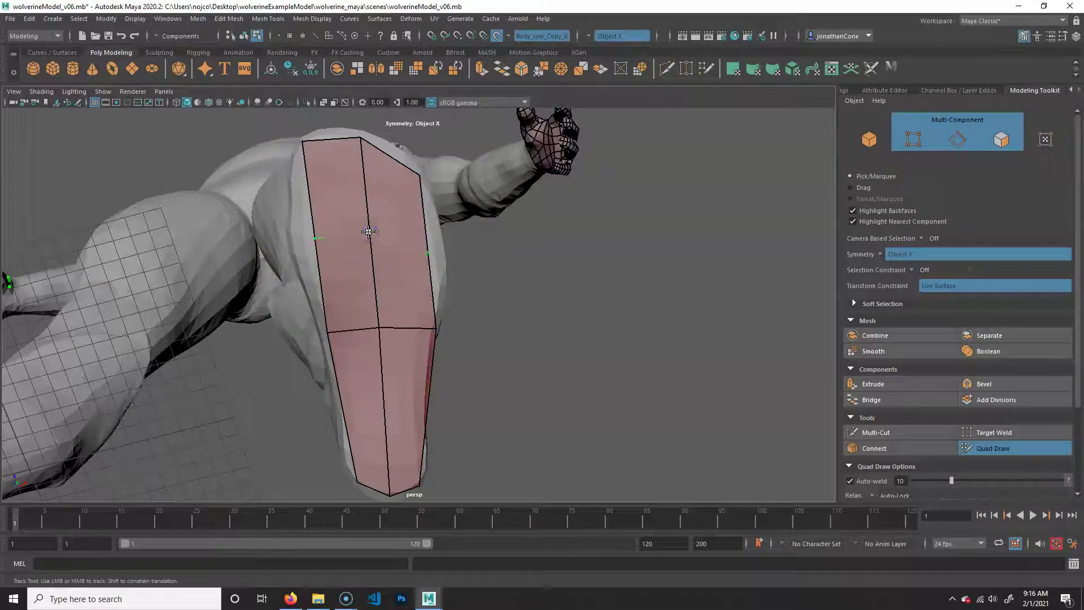
Insert an edge loop across the front half of the sole and move its three vertices out to the foot's contour.
ctrl+click(314, 239)
drag(311, 241, 291, 241)
drag(369, 236, 362, 241)
drag(431, 254, 435, 252)
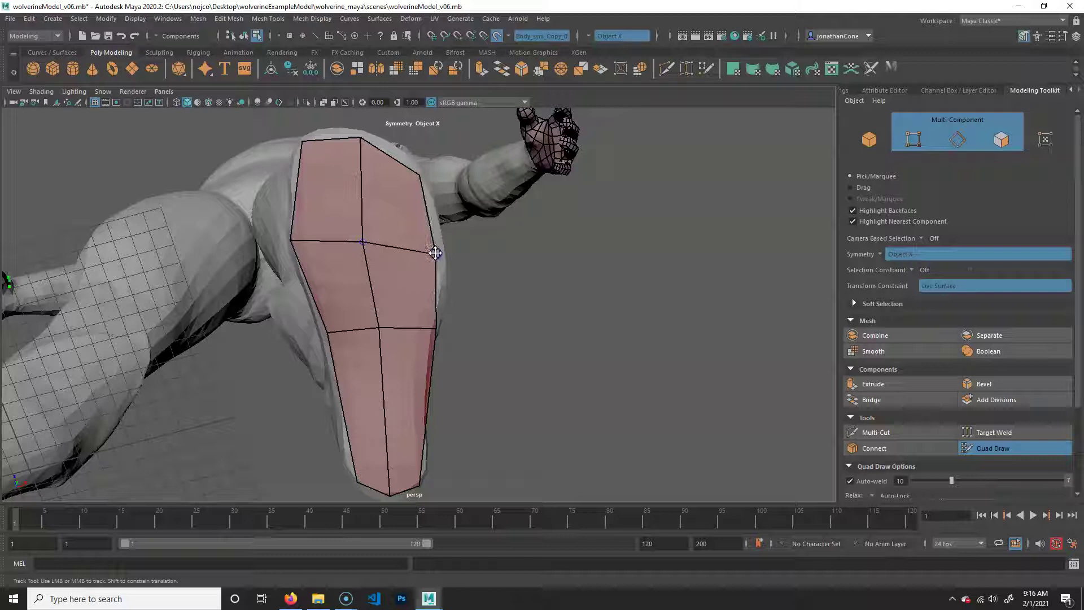
Insert an edge loop across the heel half of the sole and adjust the surrounding vertices to follow the heel's outline.
alt+middle_drag(453, 402, 445, 336)
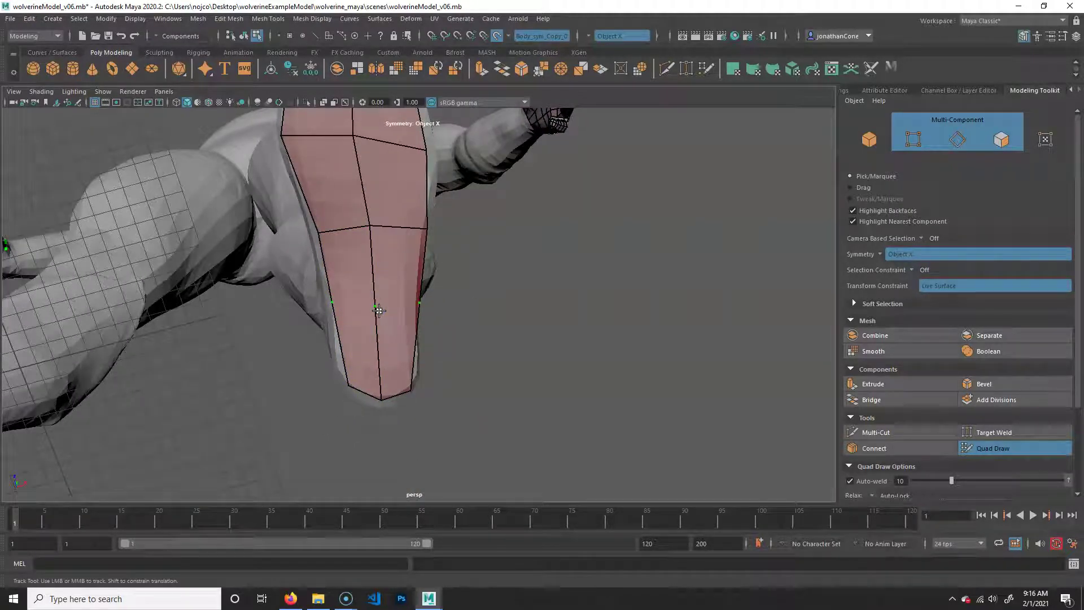
ctrl+click(369, 306)
drag(335, 373, 341, 375)
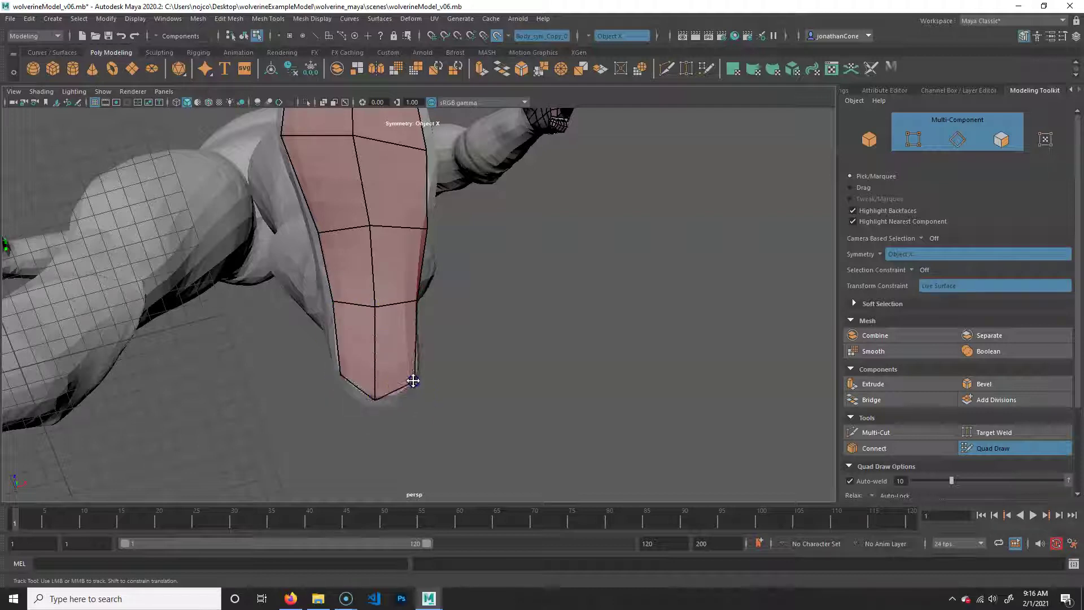
click(335, 300)
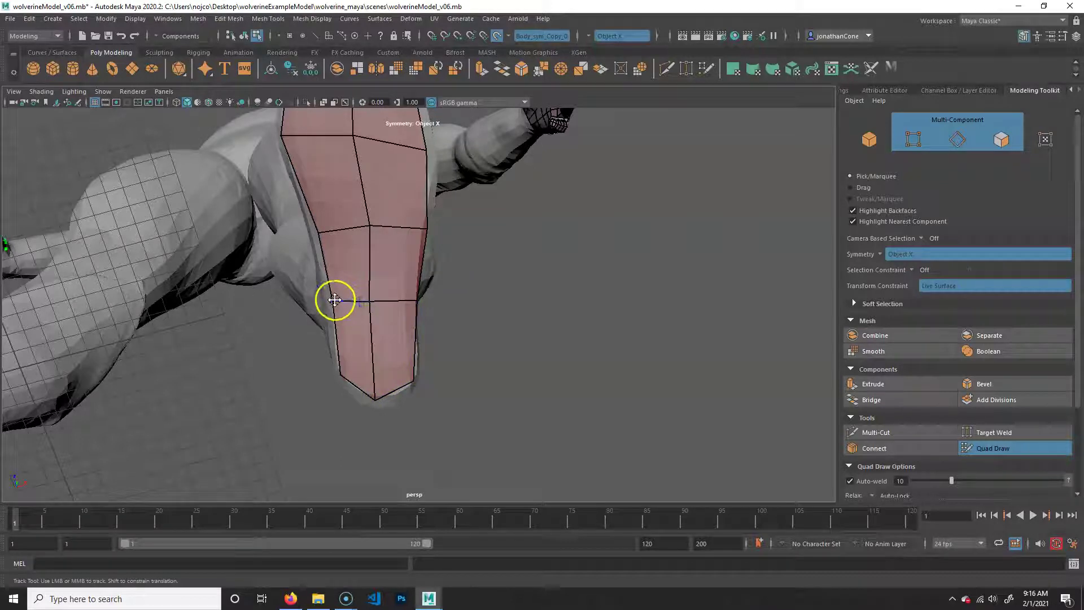
click(416, 301)
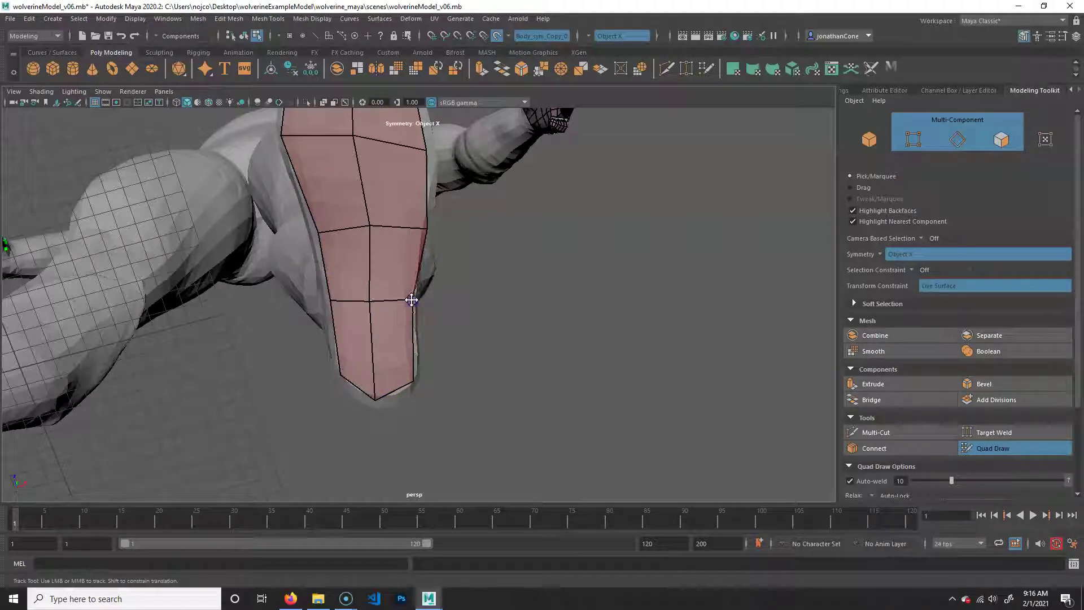
drag(427, 228, 424, 217)
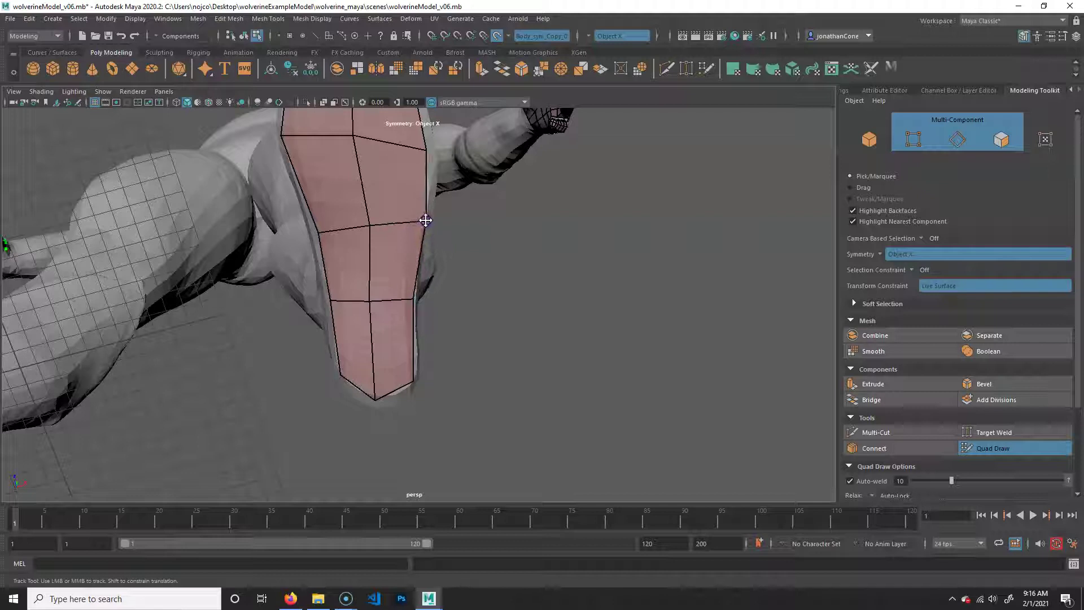
Place points above the sole's border around the toes and fill the first side quad at the toe tip.
alt+drag(486, 295, 443, 371)
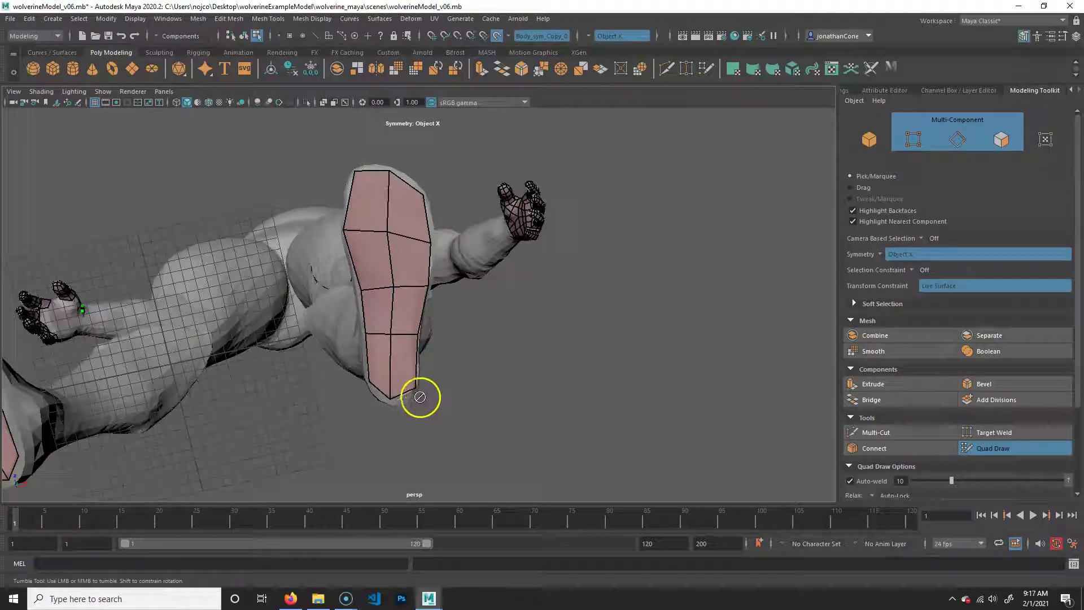
alt+drag(416, 295, 419, 438)
alt+right_drag(419, 438, 502, 434)
mouse_move(501, 434)
alt+mouse_down()
mouse_move(496, 316)
mouse_move(472, 431)
mouse_move(391, 377)
alt+mouse_up()
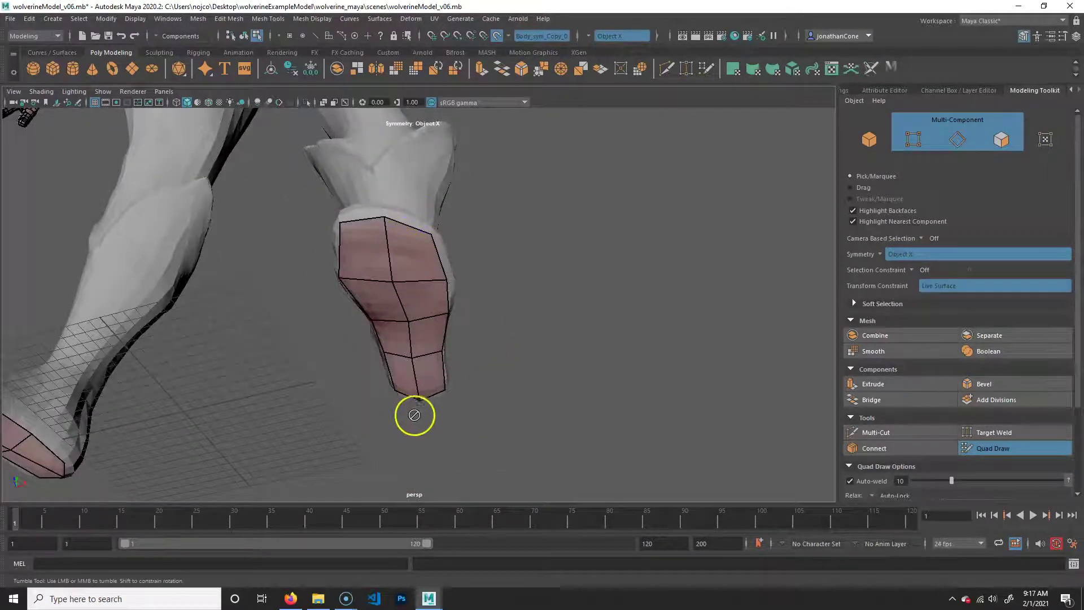
mouse_move(461, 244)
alt+mouse_down()
mouse_move(430, 368)
mouse_move(467, 407)
mouse_move(323, 339)
alt+mouse_up()
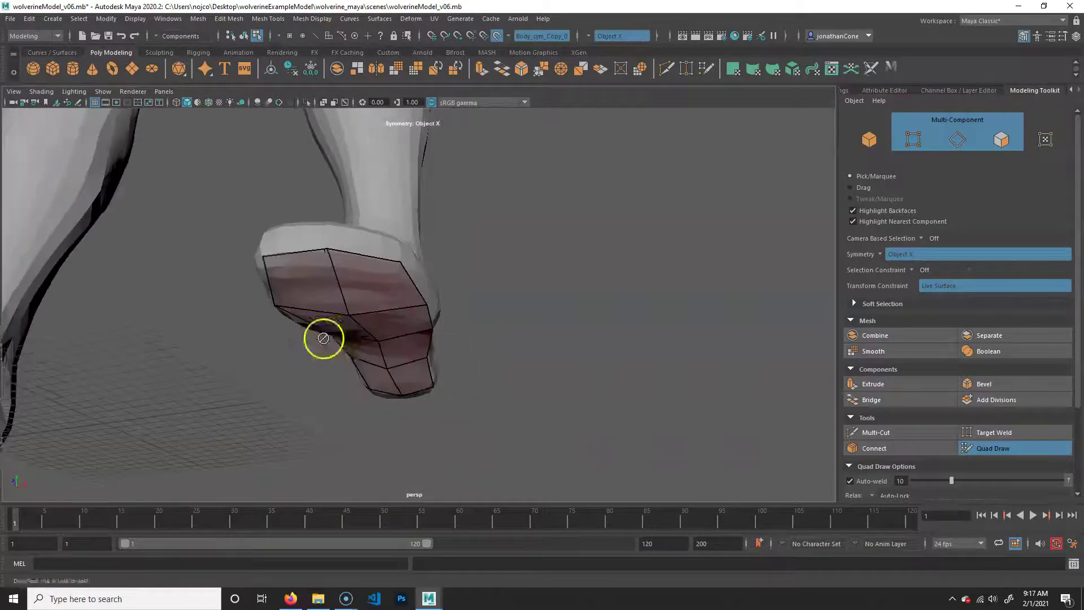
alt+middle_drag(323, 338, 387, 291)
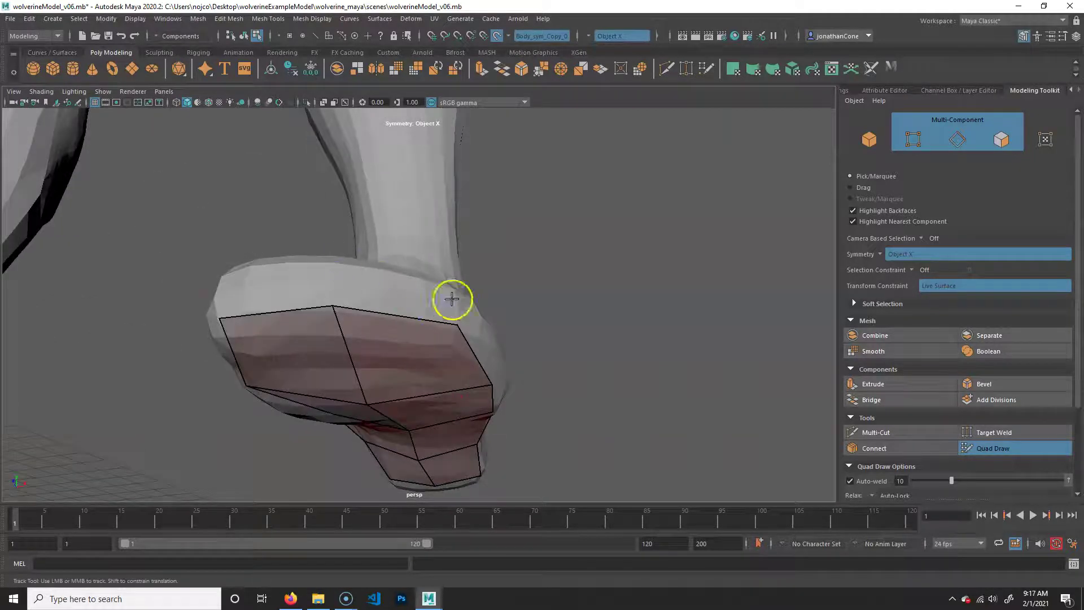
alt+drag(455, 295, 509, 399)
alt+right_drag(508, 399, 431, 397)
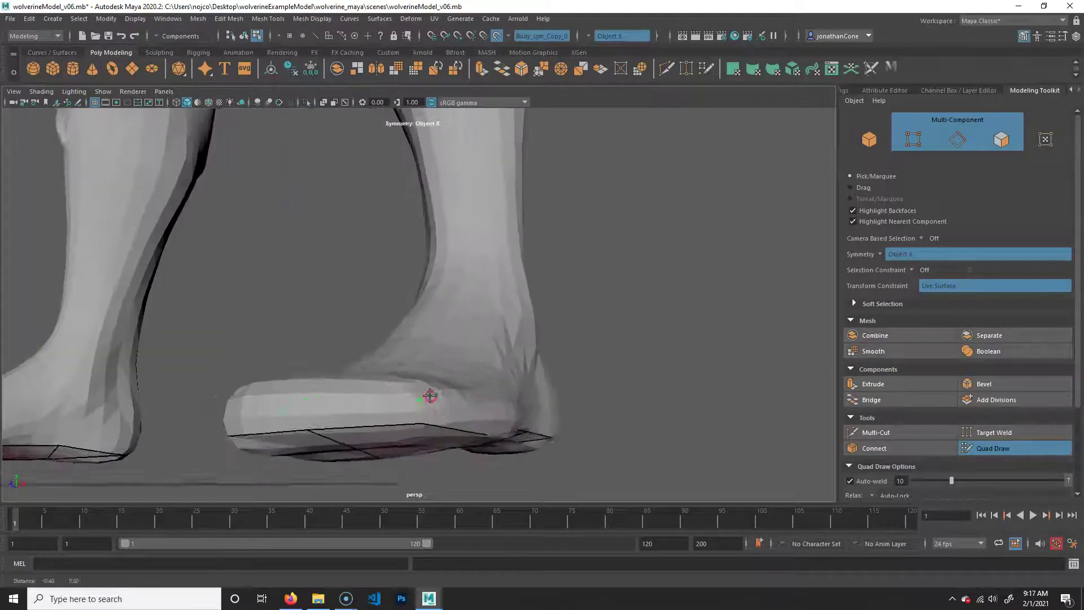
alt+middle_drag(430, 396, 448, 382)
alt+drag(360, 397, 380, 395)
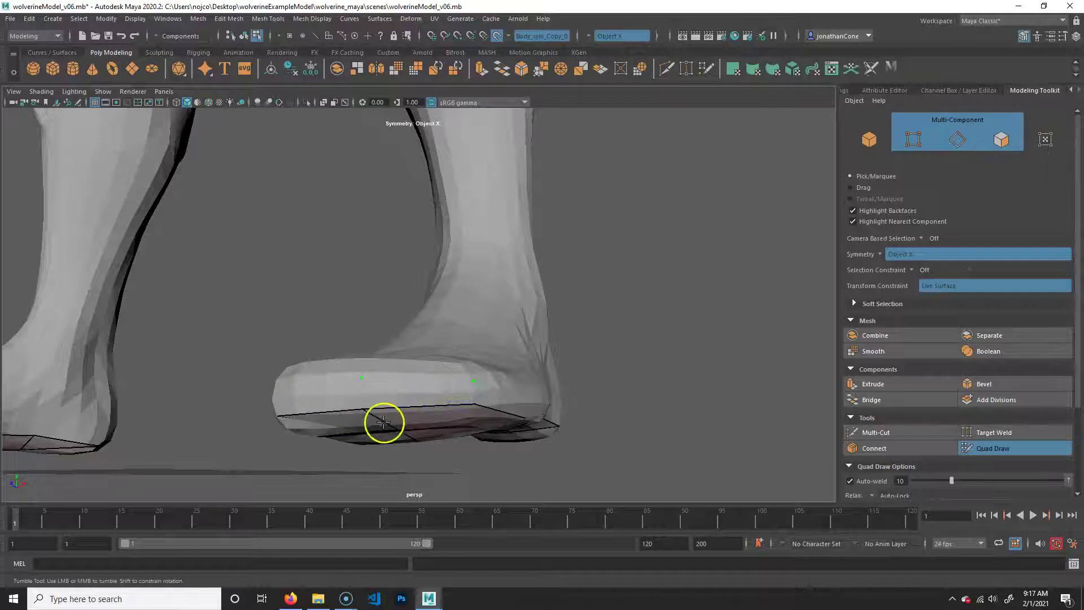
mouse_move(339, 411)
alt+mouse_down()
mouse_move(412, 394)
mouse_move(533, 400)
alt+mouse_up()
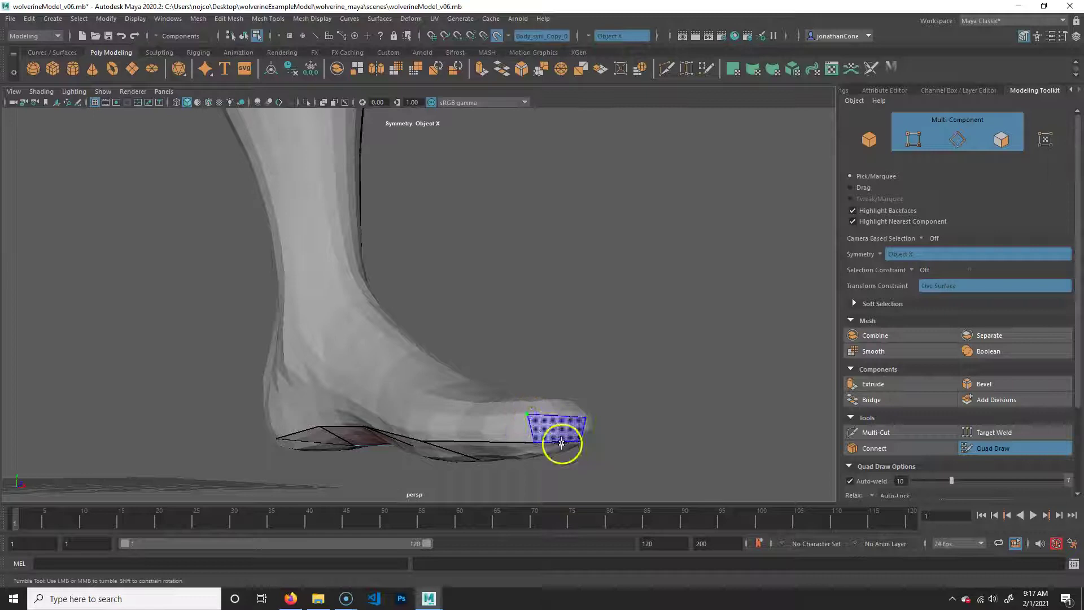
shift+click(507, 416)
Continue the strip of quads above the sole along the foot's inner side, from the toe back past the arch.
scroll(513, 416, up, 2)
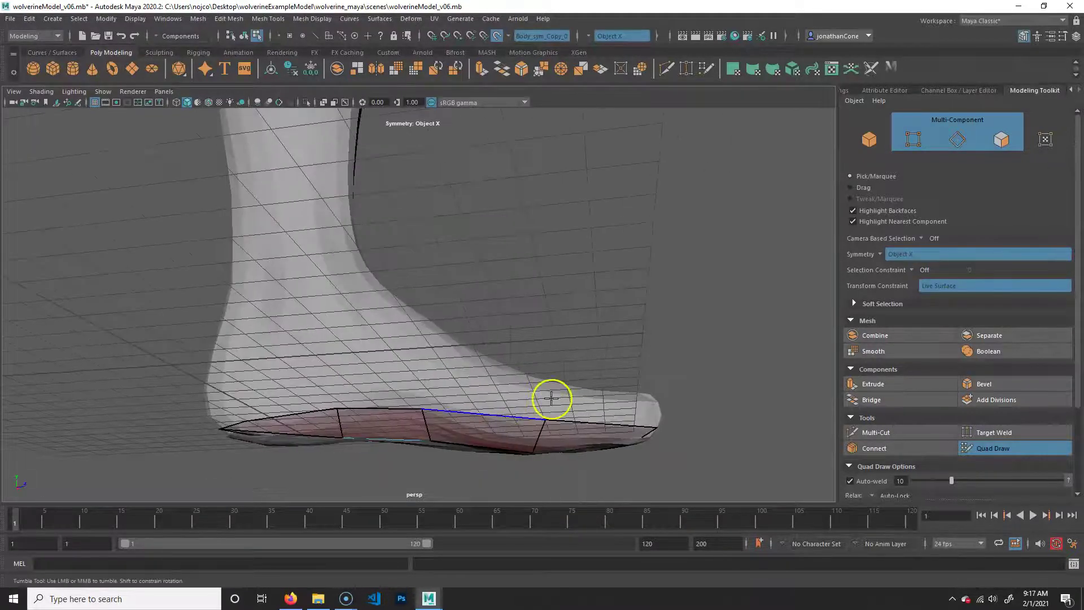
scroll(649, 442, down, 2)
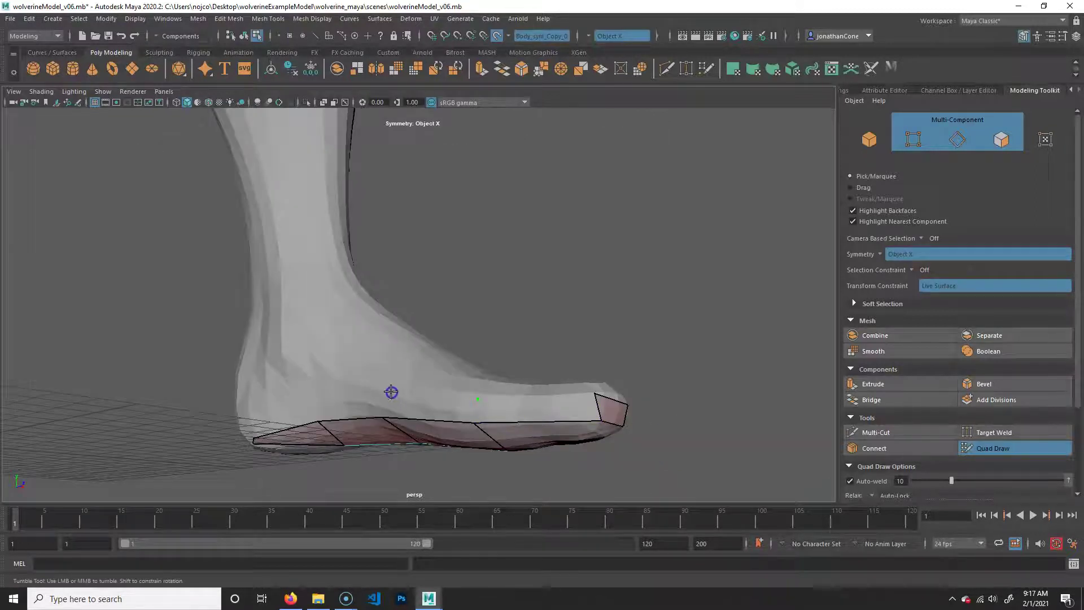
click(315, 395)
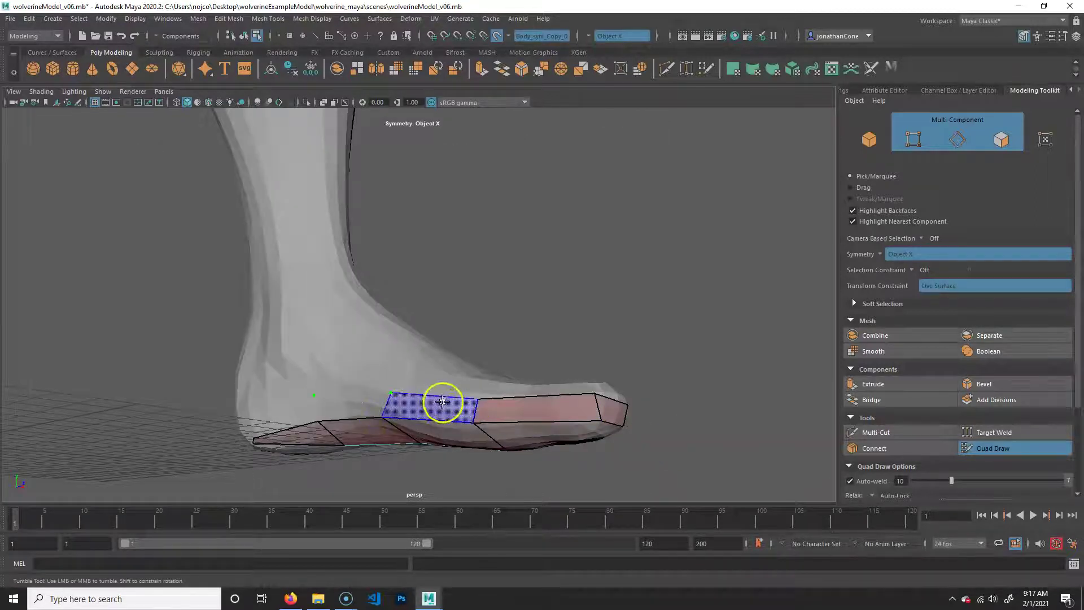
shift+click(357, 402)
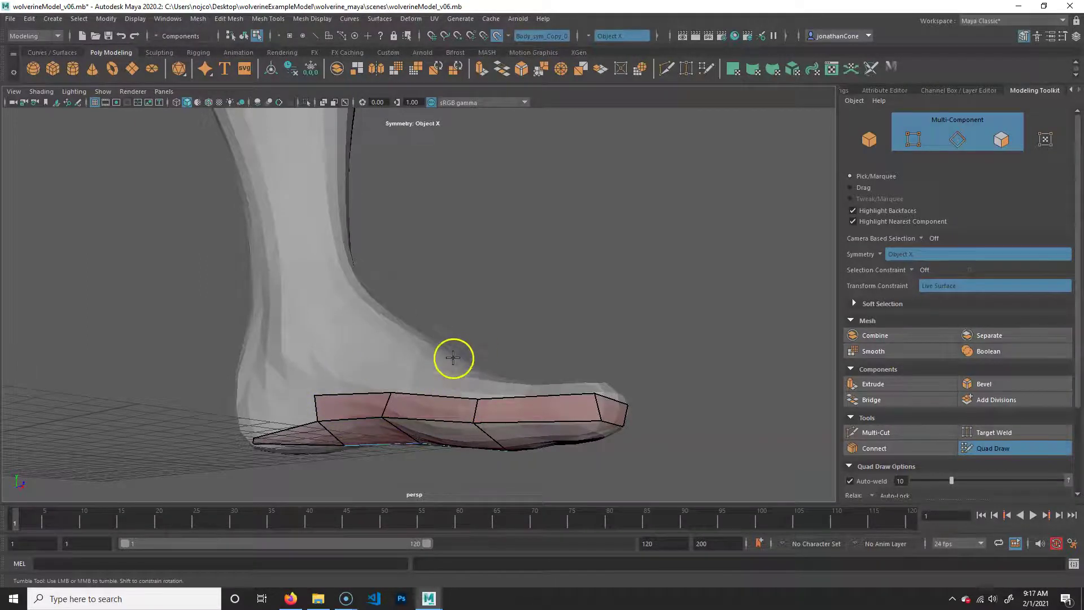
Hide the viewport grid and delete the construction history of all objects.
alt+drag(452, 356, 448, 375)
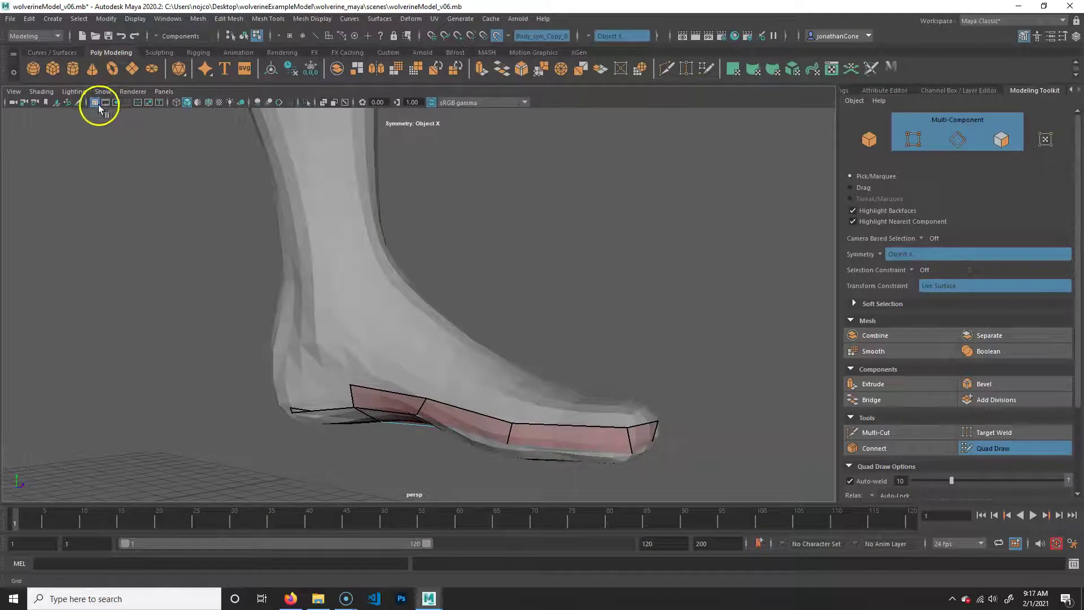
click(26, 19)
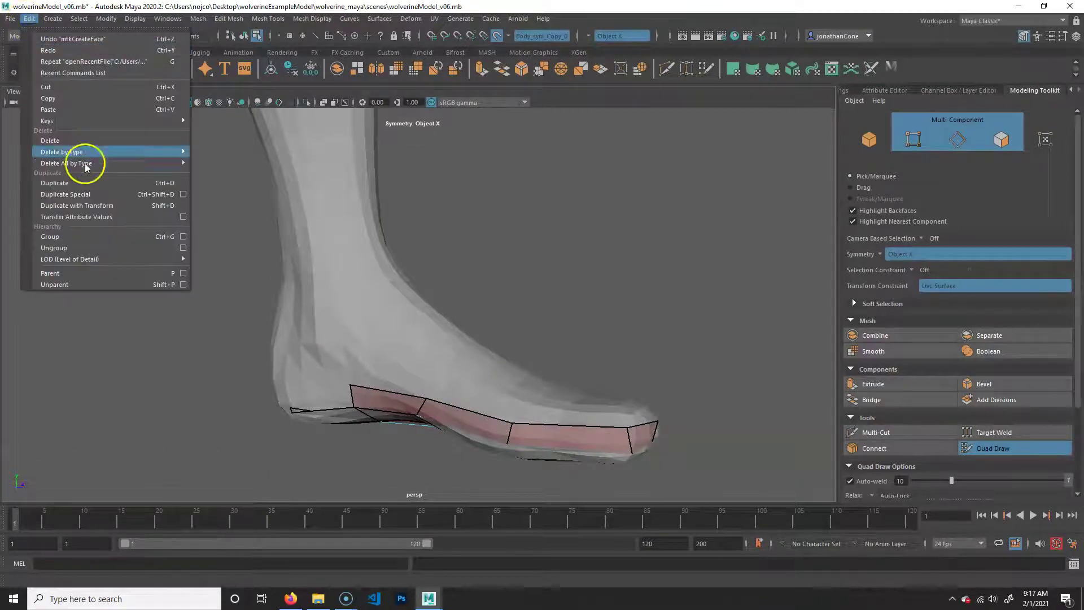
mouse_move(92, 164)
click(213, 162)
Place a point on the inner side of the heel and fill the quad joining it to the side strip.
alt+drag(375, 440, 388, 351)
scroll(384, 432, up, 3)
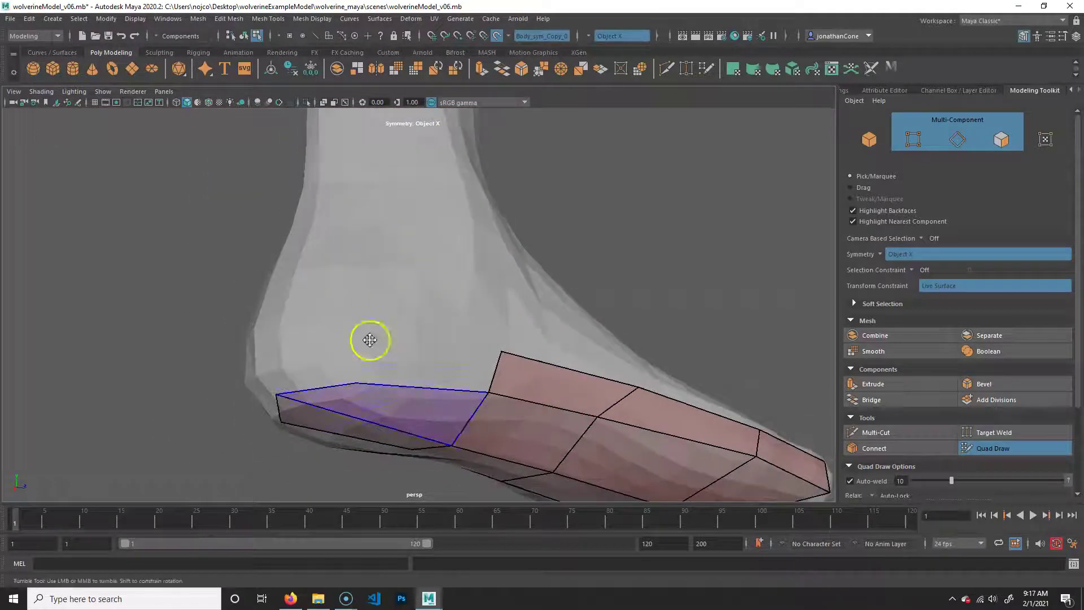
click(352, 331)
shift+click(451, 361)
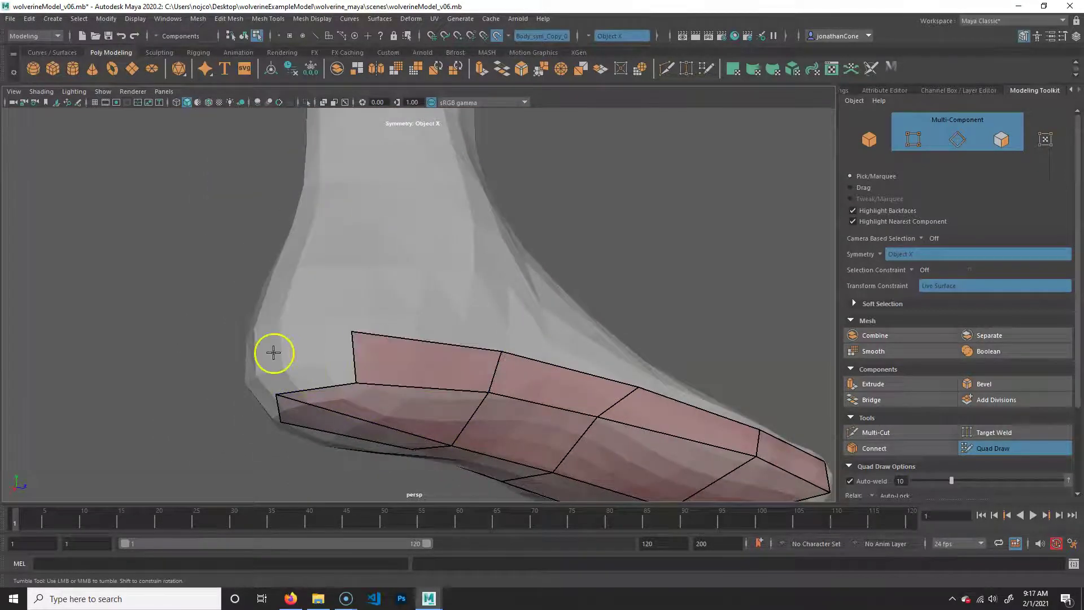
Carry the strip of quads around the back of the heel and forward along the foot's outer side towards the toes.
alt+drag(304, 367, 432, 367)
alt+drag(484, 322, 497, 390)
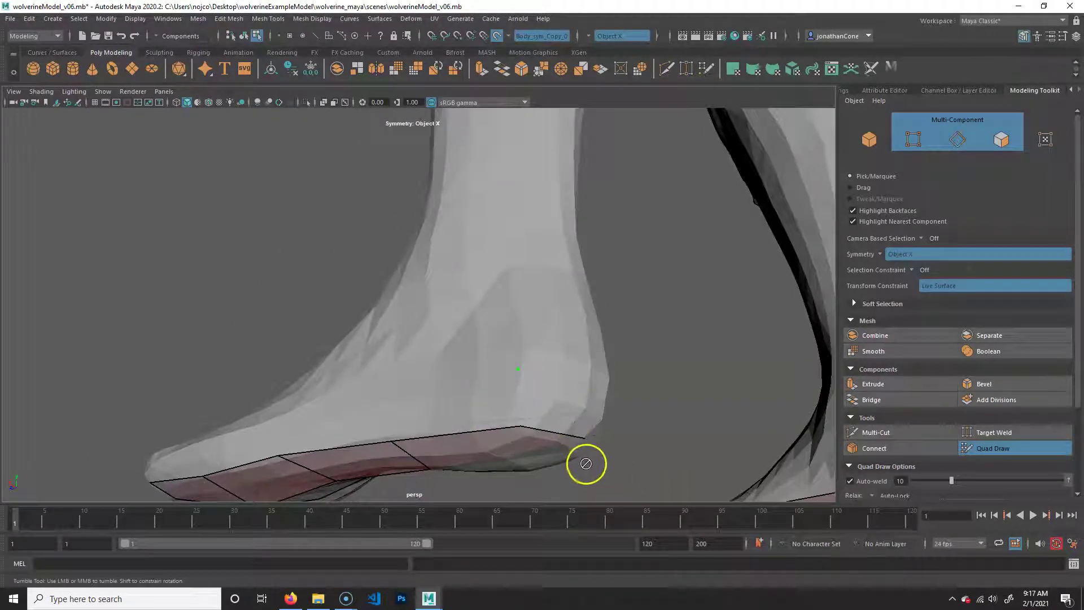
alt+drag(582, 465, 515, 425)
shift+click(476, 363)
mouse_move(442, 338)
mouse_down()
mouse_move(467, 424)
mouse_move(537, 380)
mouse_move(528, 377)
mouse_up()
shift+click(503, 368)
click(196, 379)
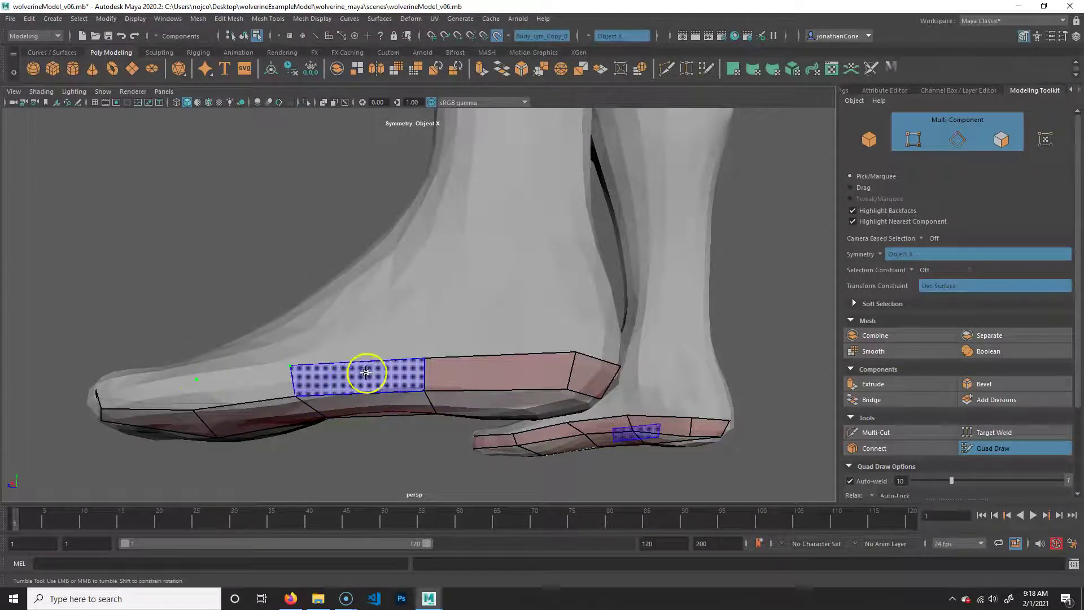
shift+click(364, 372)
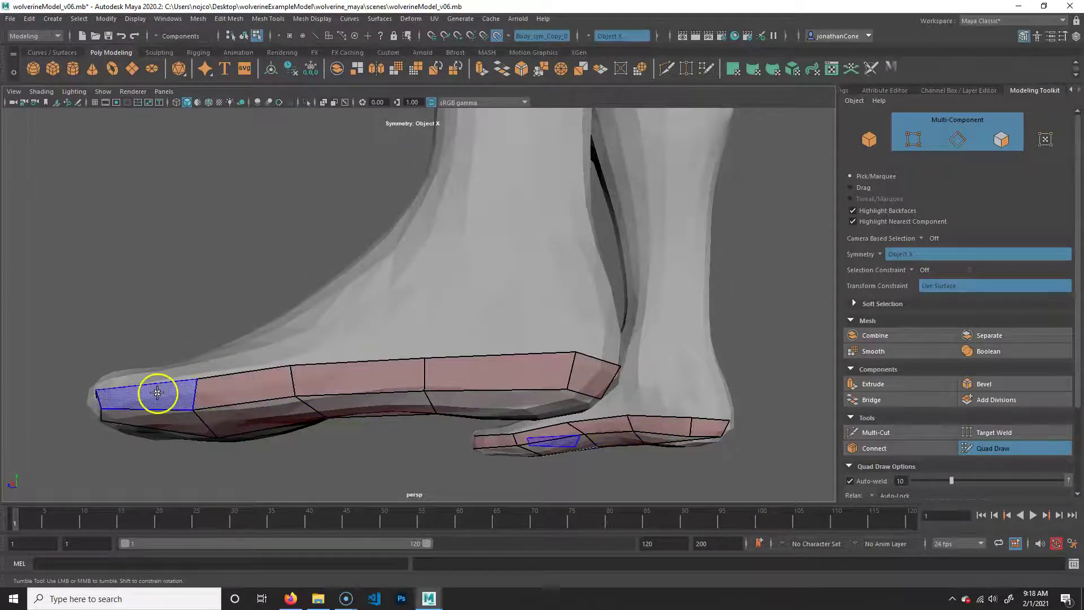
Fill two quads over the top of the toes to join the inner and outer side strips.
mouse_move(345, 388)
alt+mouse_down()
mouse_move(222, 390)
mouse_move(278, 373)
mouse_move(315, 392)
mouse_move(365, 388)
mouse_move(123, 383)
mouse_move(269, 401)
mouse_move(247, 428)
alt+mouse_up()
scroll(248, 380, down, 4)
scroll(365, 388, up, 6)
scroll(365, 388, down, 5)
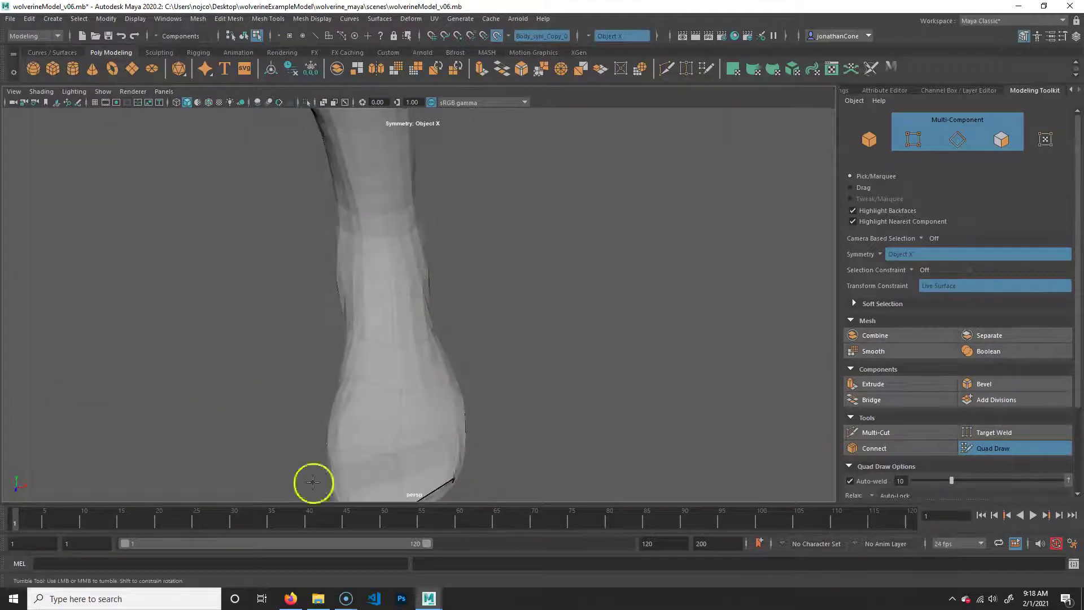
scroll(347, 385, down, 4)
alt+drag(346, 384, 419, 373)
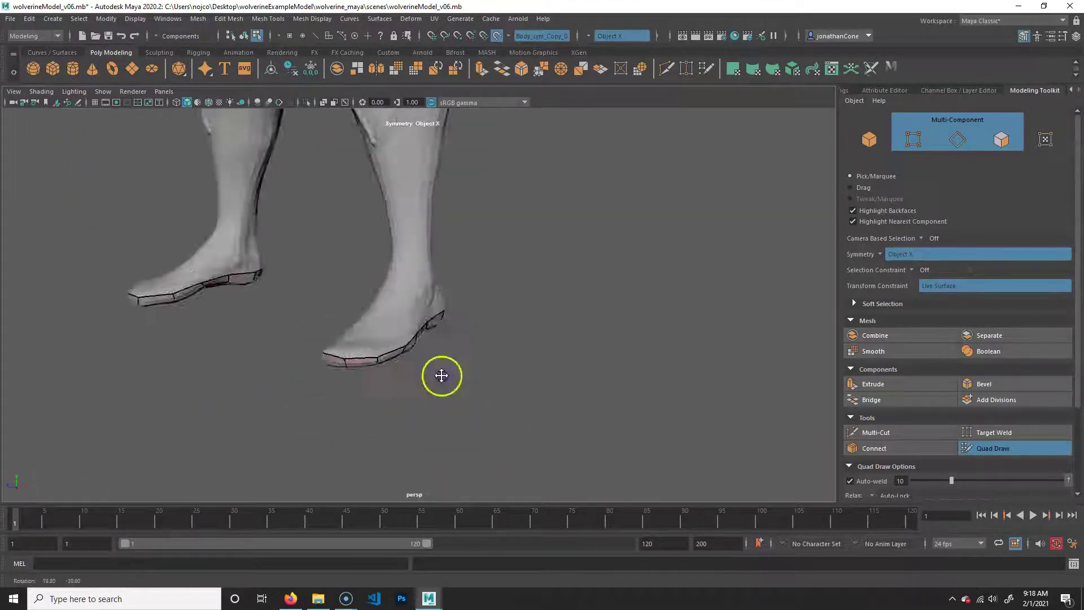
scroll(503, 394, up, 5)
alt+drag(504, 394, 401, 405)
alt+drag(337, 382, 434, 377)
alt+drag(424, 284, 420, 276)
alt+drag(393, 389, 367, 297)
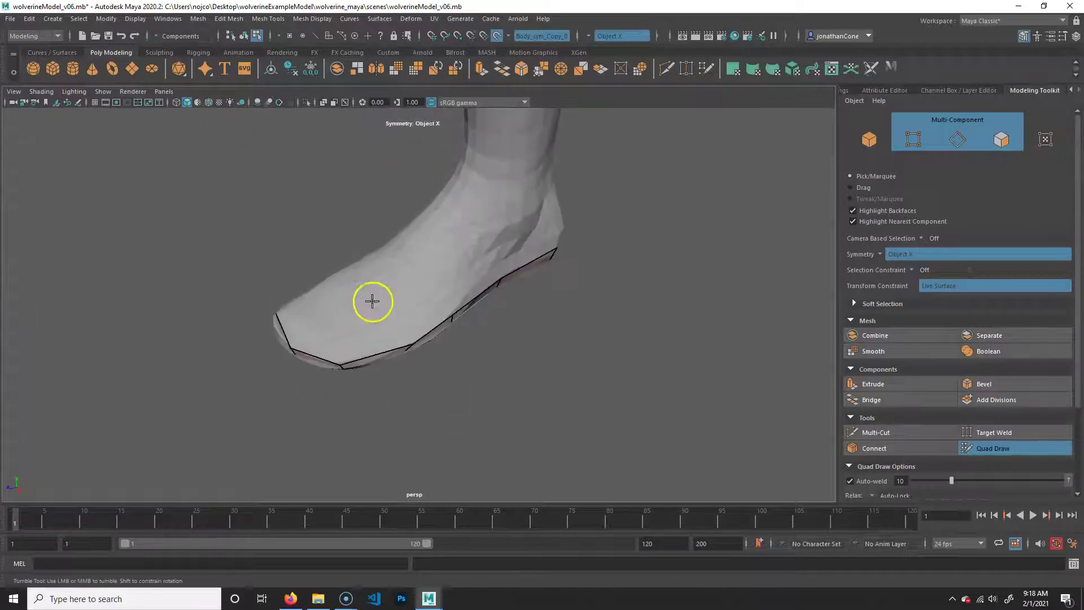
mouse_move(312, 341)
alt+mouse_down()
mouse_move(382, 333)
mouse_move(363, 356)
mouse_move(454, 344)
alt+mouse_up()
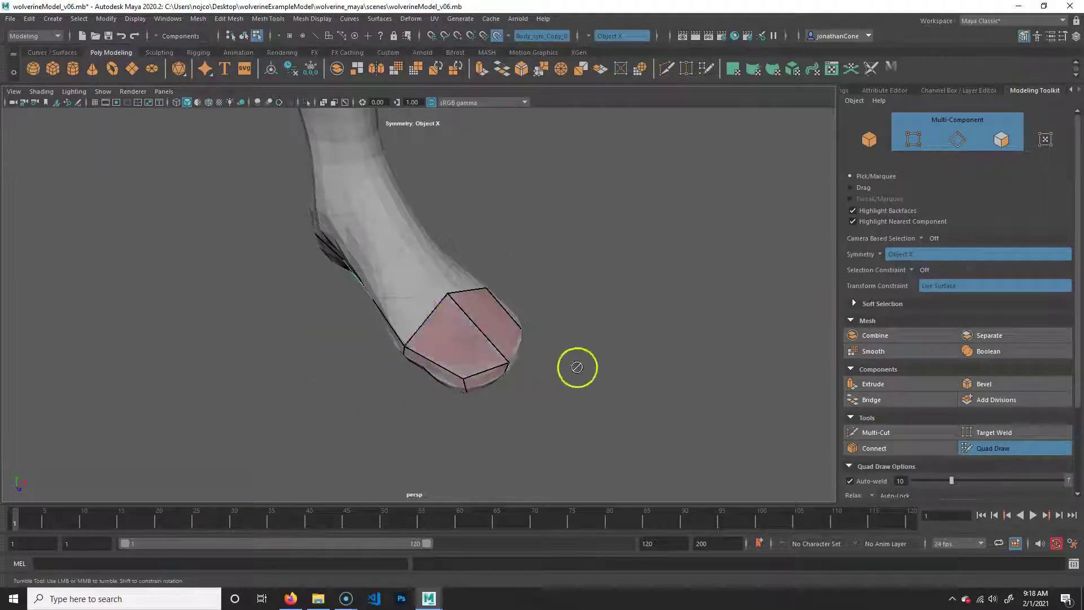
Fill two quads across the top of the foot directly behind the existing toe quads.
alt+drag(531, 372, 382, 361)
alt+middle_drag(382, 361, 382, 315)
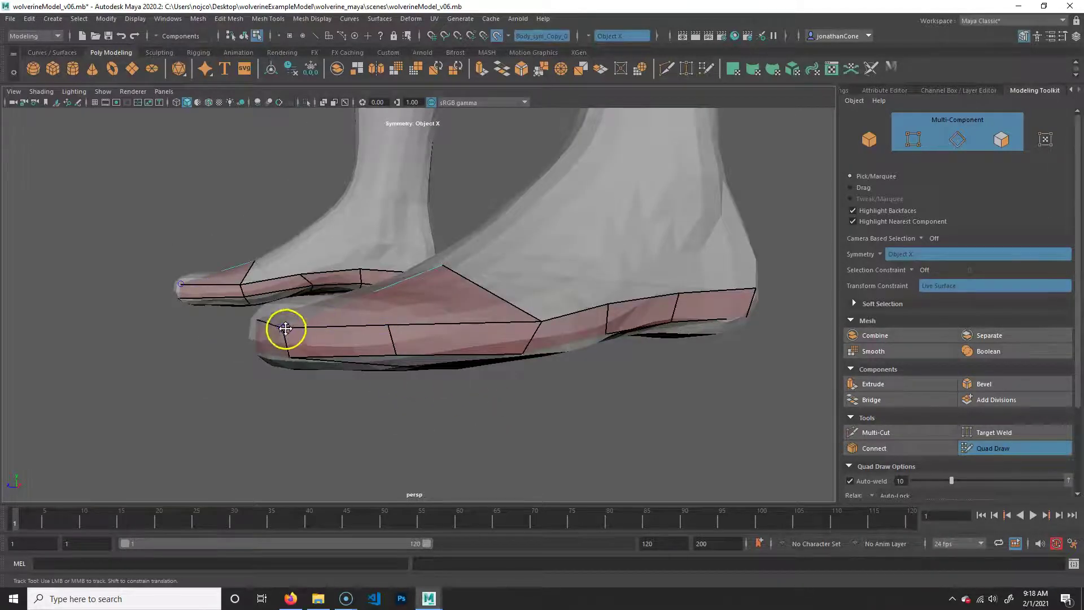
alt+drag(287, 320, 429, 381)
scroll(390, 375, down, 5)
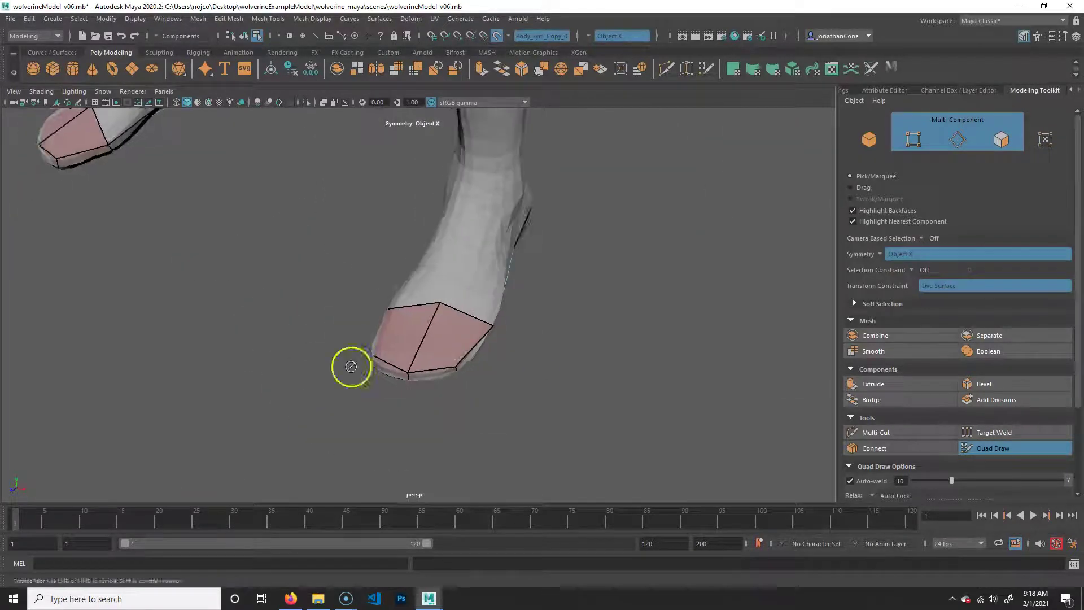
scroll(452, 384, up, 3)
alt+middle_drag(514, 380, 508, 427)
alt+drag(508, 428, 393, 295)
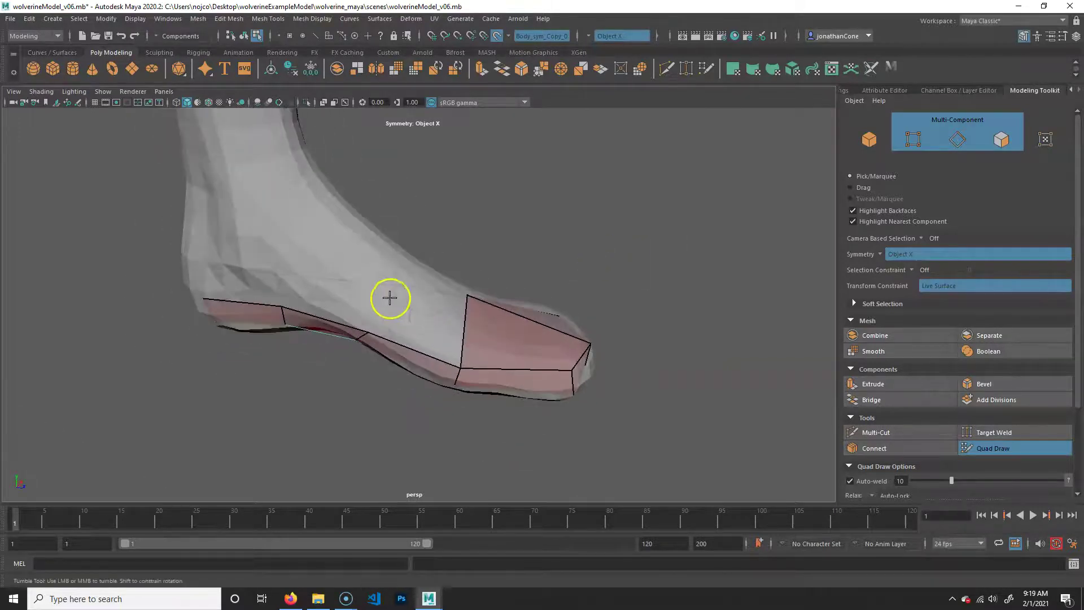
alt+drag(457, 349, 436, 329)
alt+drag(471, 278, 438, 289)
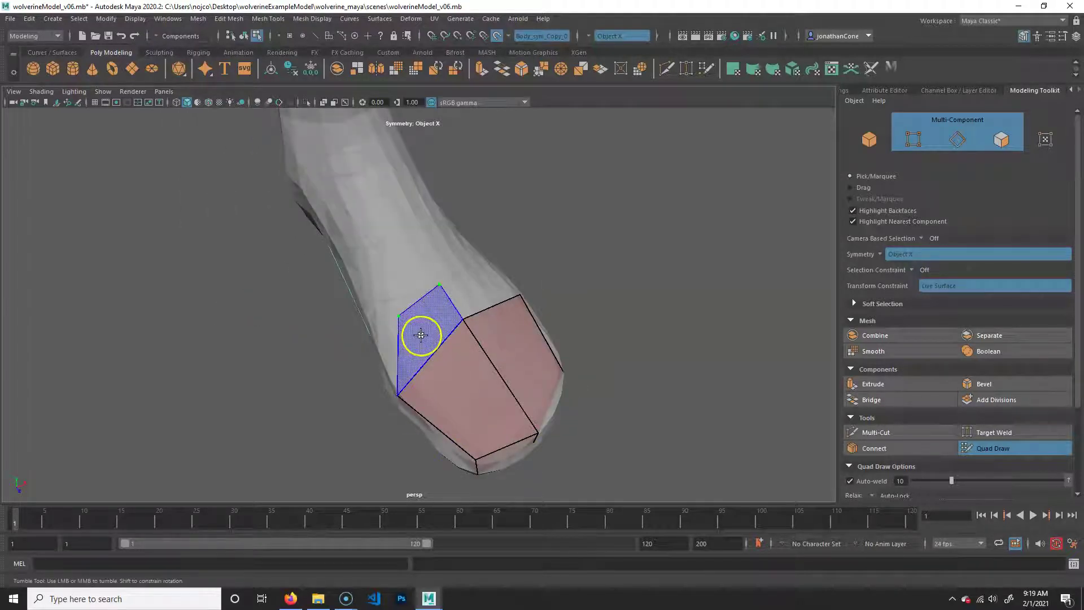
mouse_move(634, 358)
alt+mouse_down()
mouse_move(527, 373)
mouse_move(427, 341)
mouse_move(467, 361)
alt+mouse_up()
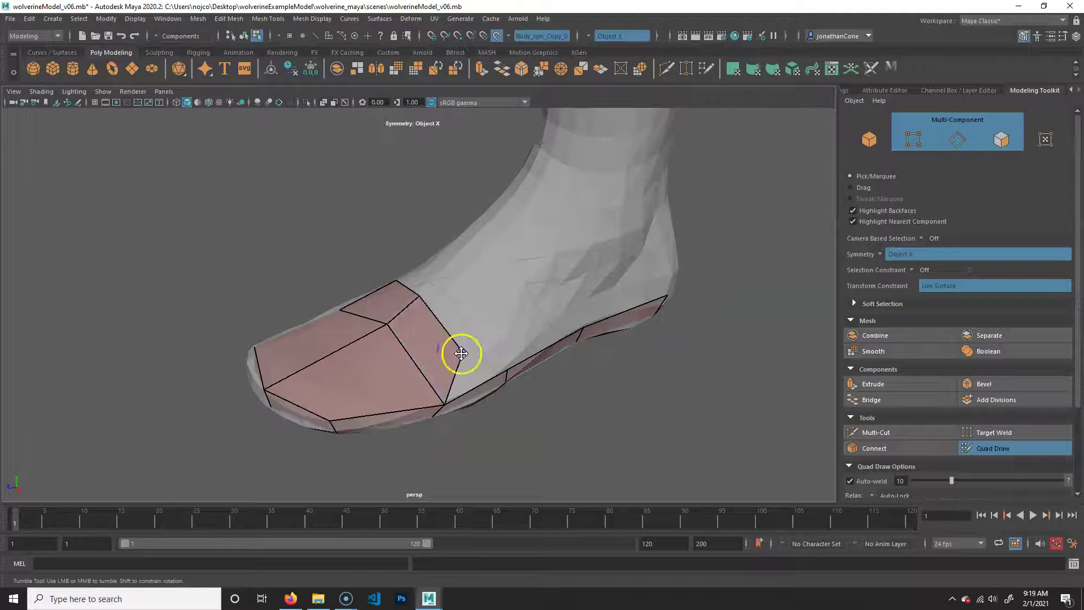
Add a further row of four quads over the forefoot, one on each side and two across the top, joined to the side strips.
alt+drag(443, 376, 435, 266)
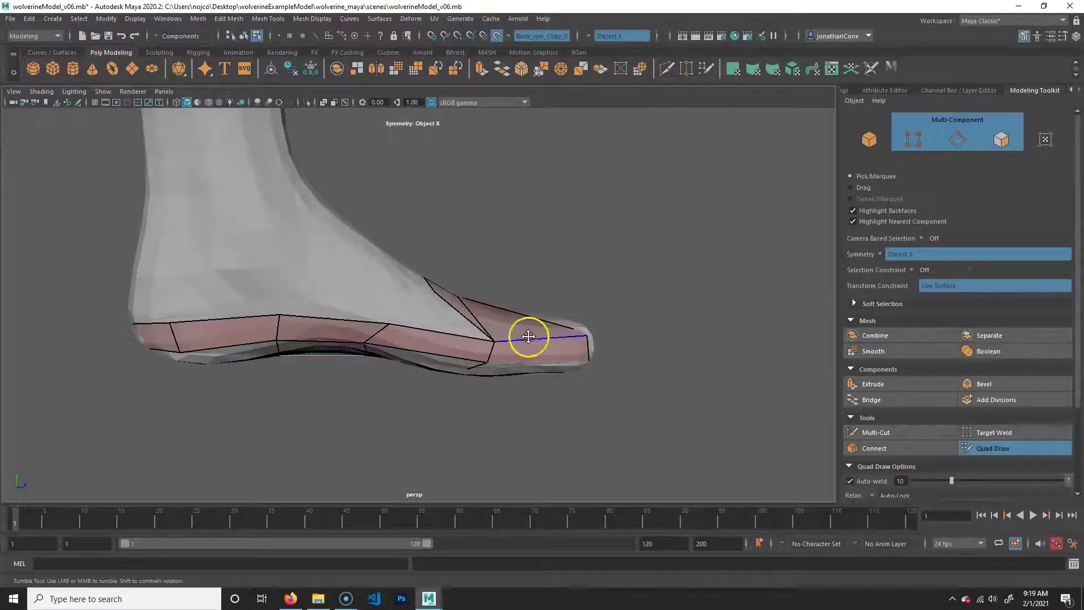
alt+drag(514, 334, 472, 356)
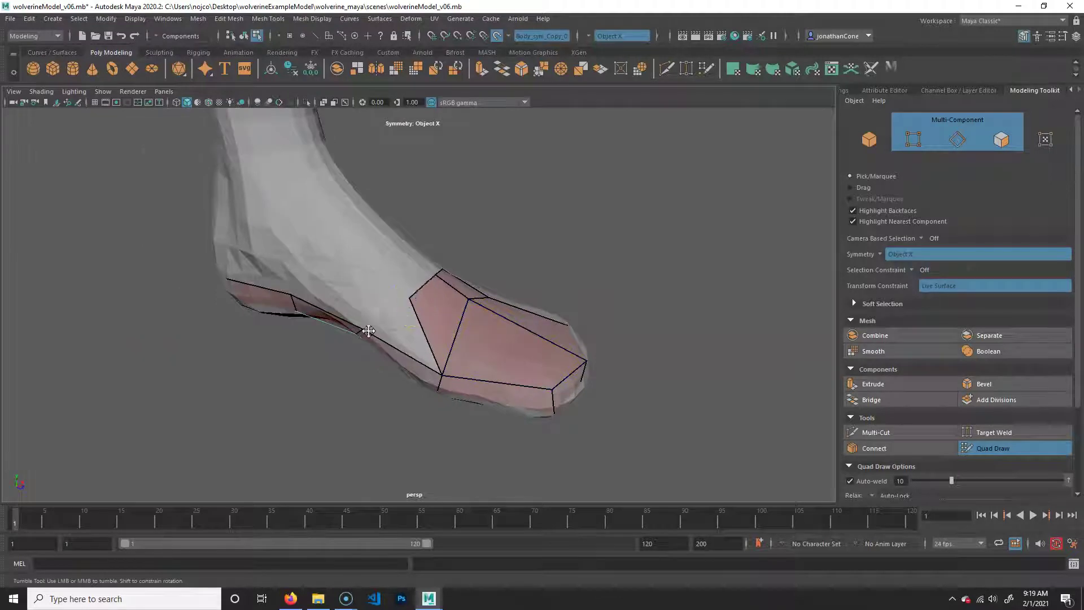
alt+drag(405, 312, 418, 317)
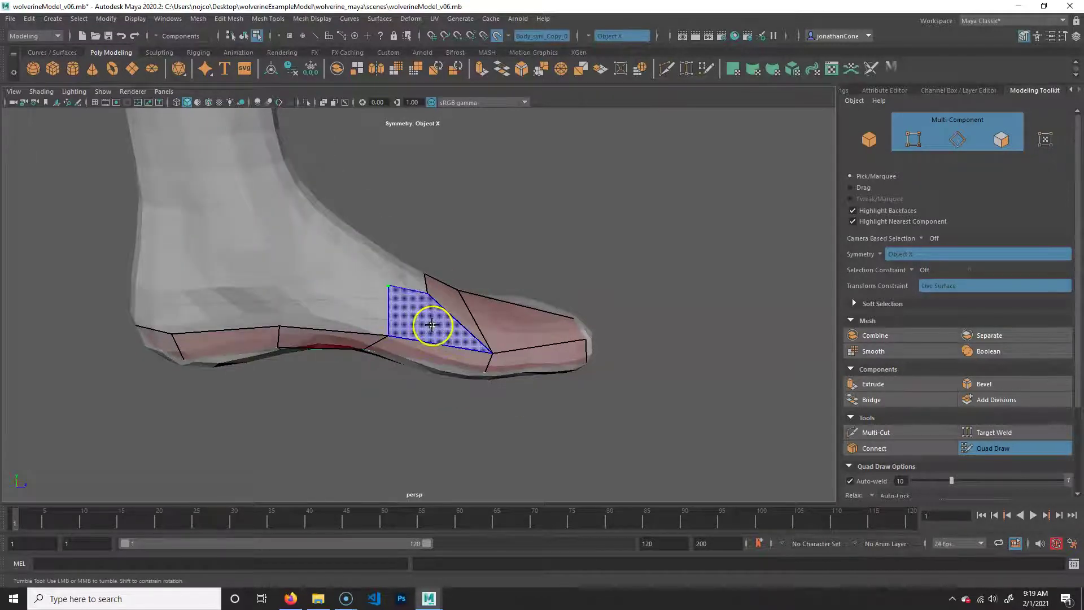
alt+drag(515, 334, 469, 350)
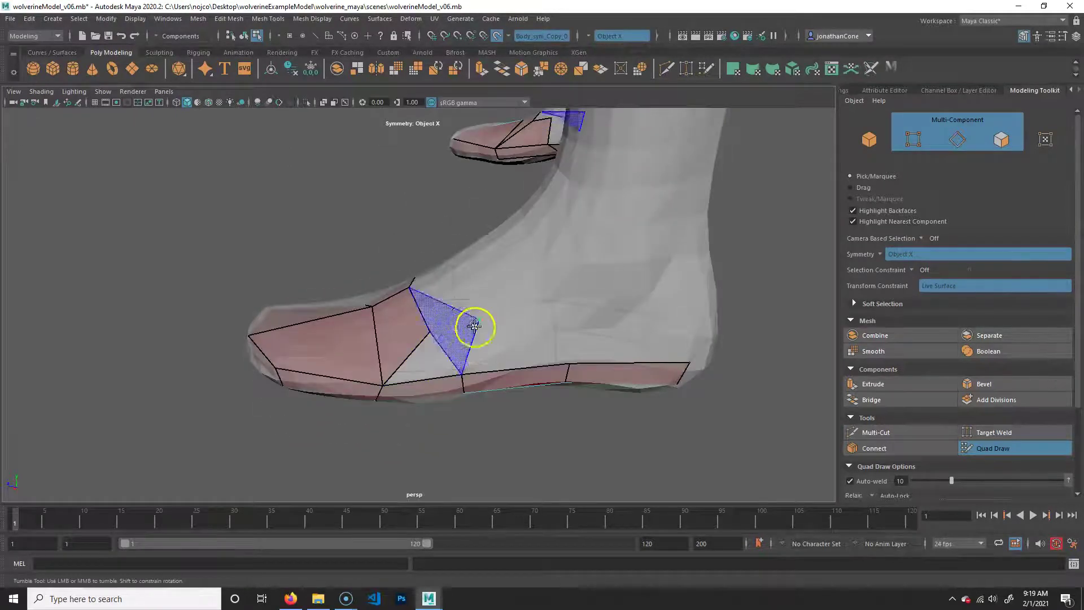
alt+drag(440, 367, 559, 387)
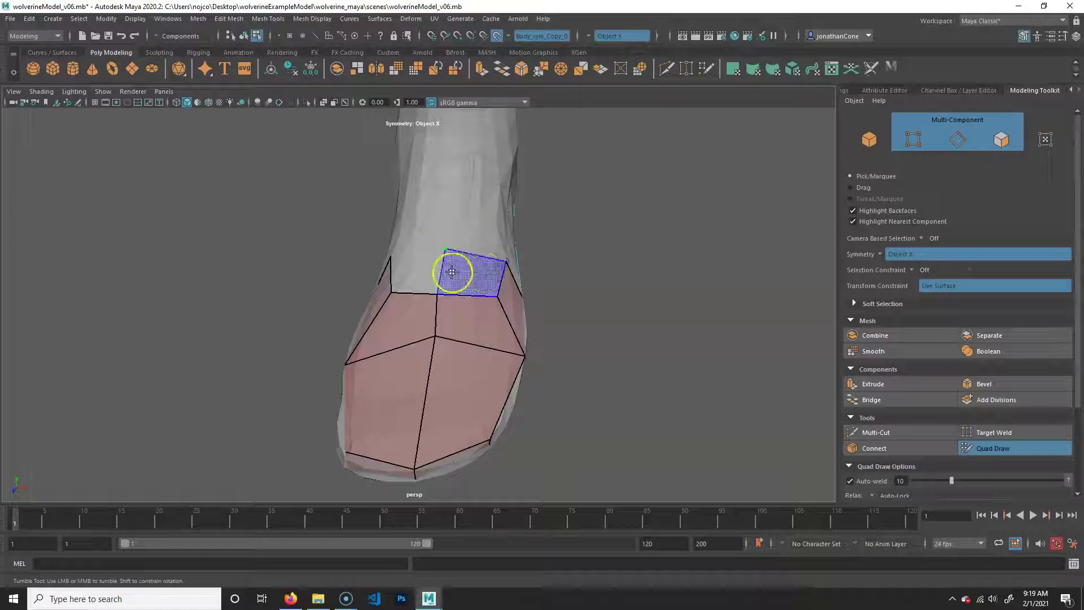
alt+drag(325, 385, 506, 412)
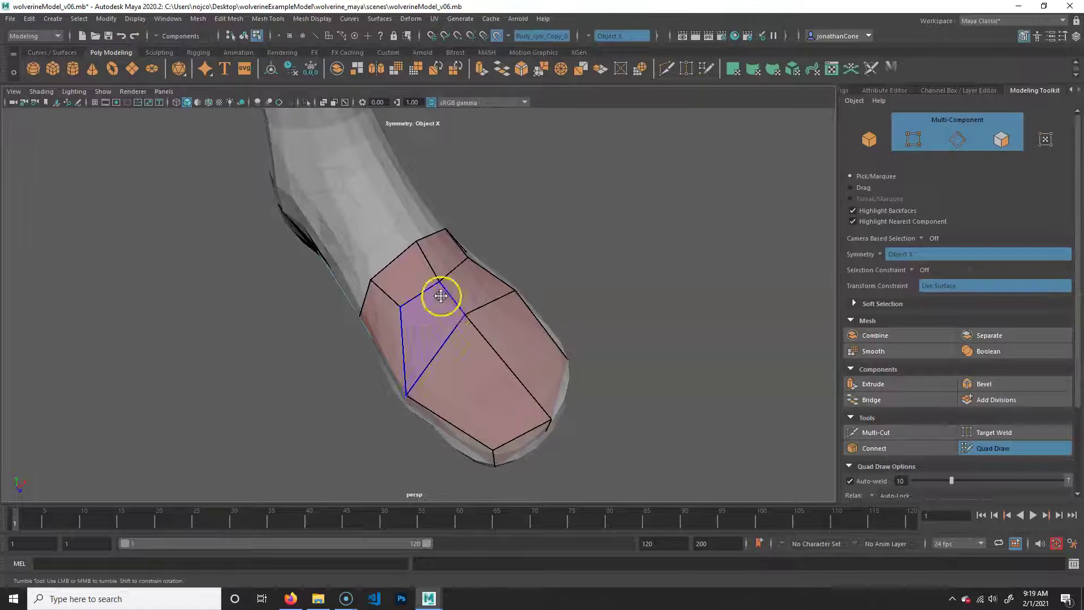
Extend the upper row with two quads along the foot's outer side, from the forefoot to the heel.
alt+drag(465, 311, 443, 243)
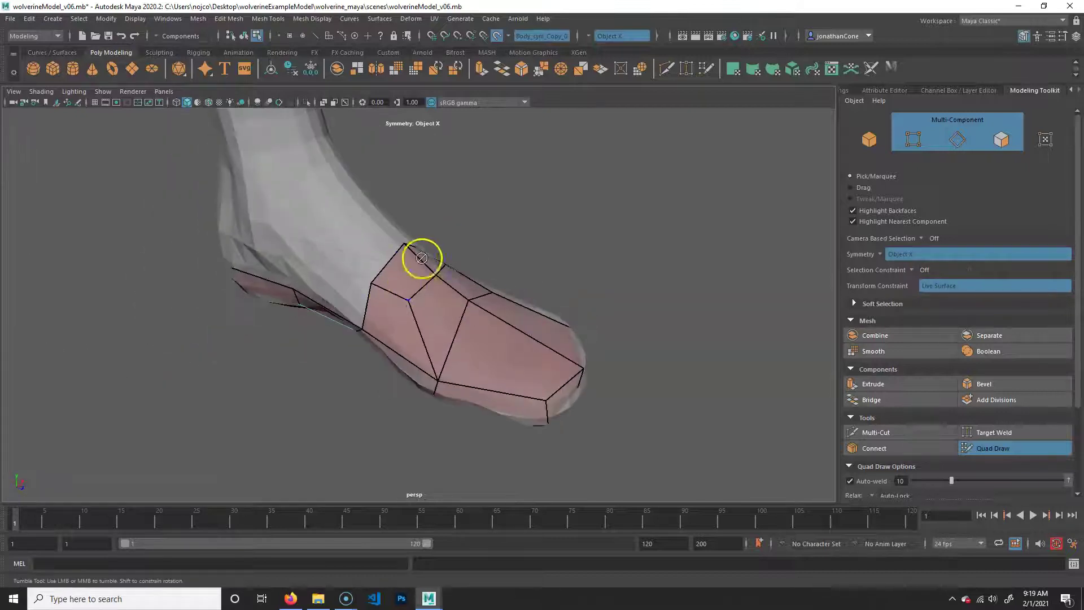
alt+drag(584, 360, 375, 364)
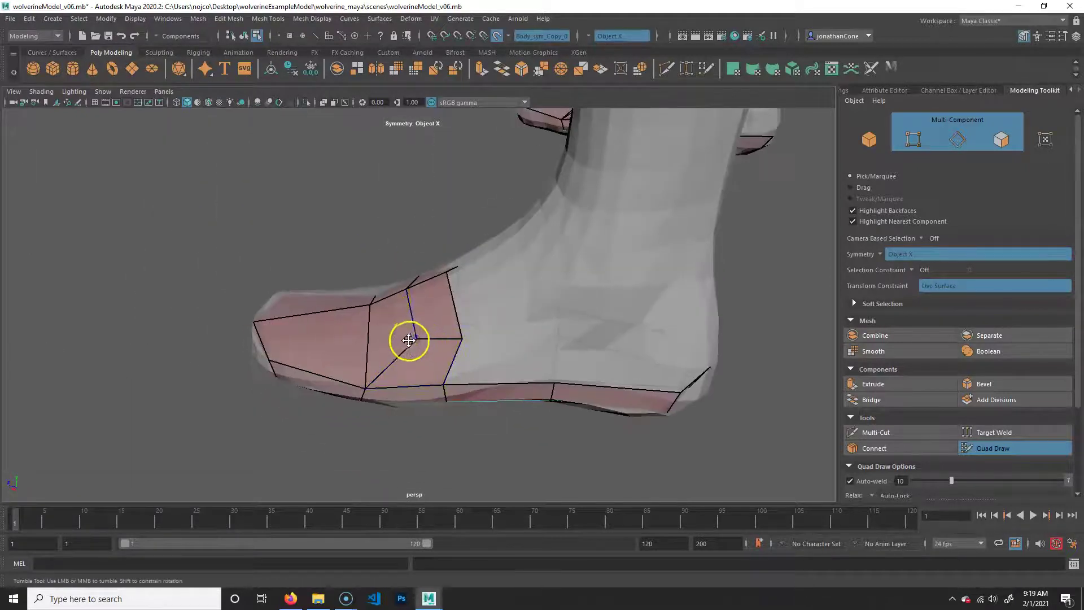
alt+drag(593, 344, 557, 320)
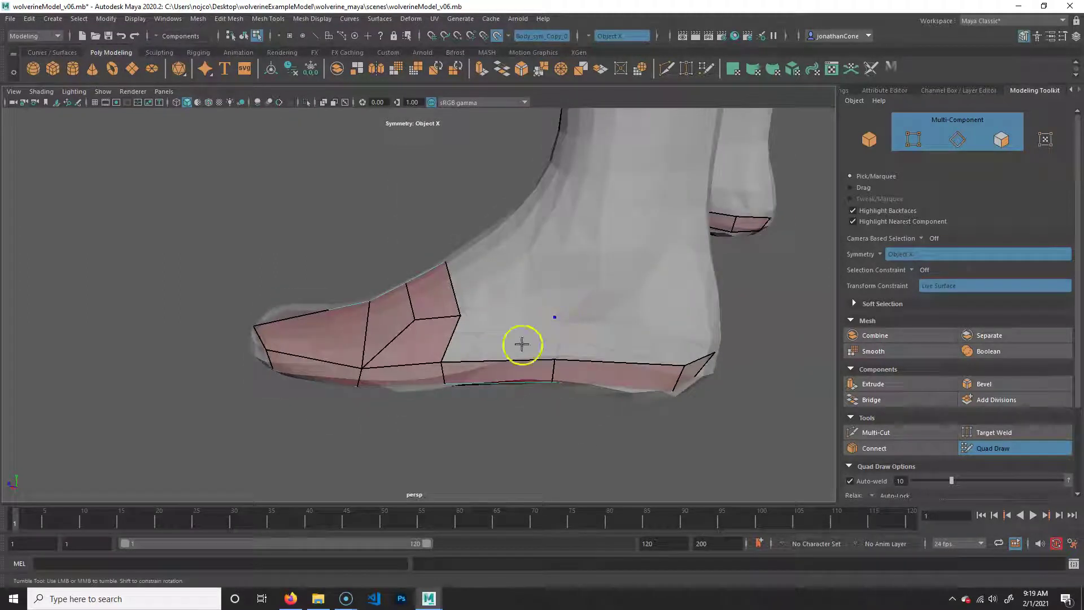
shift+click(504, 334)
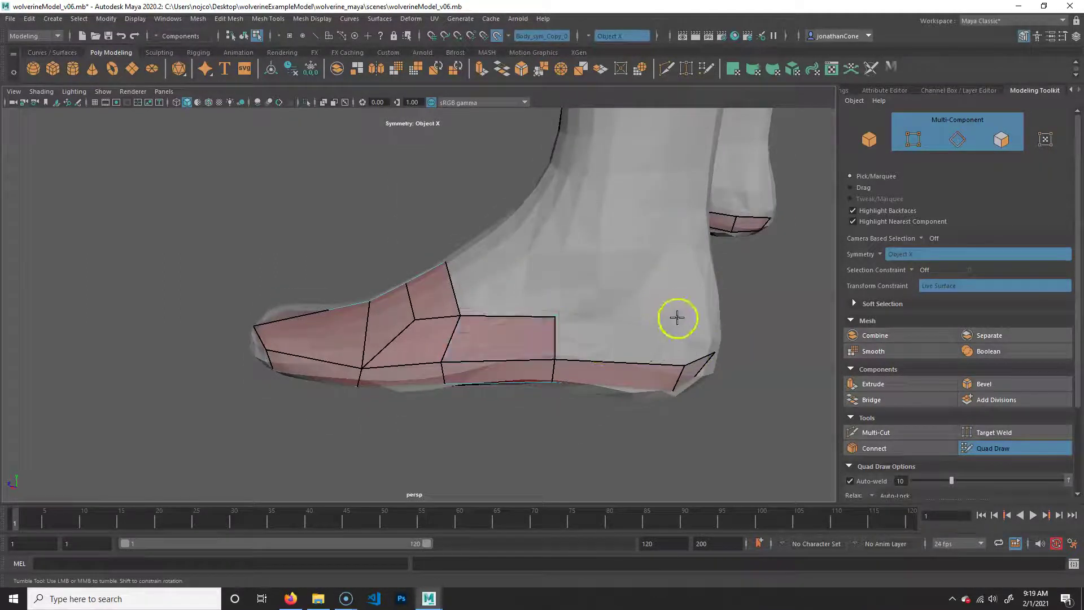
shift+click(605, 333)
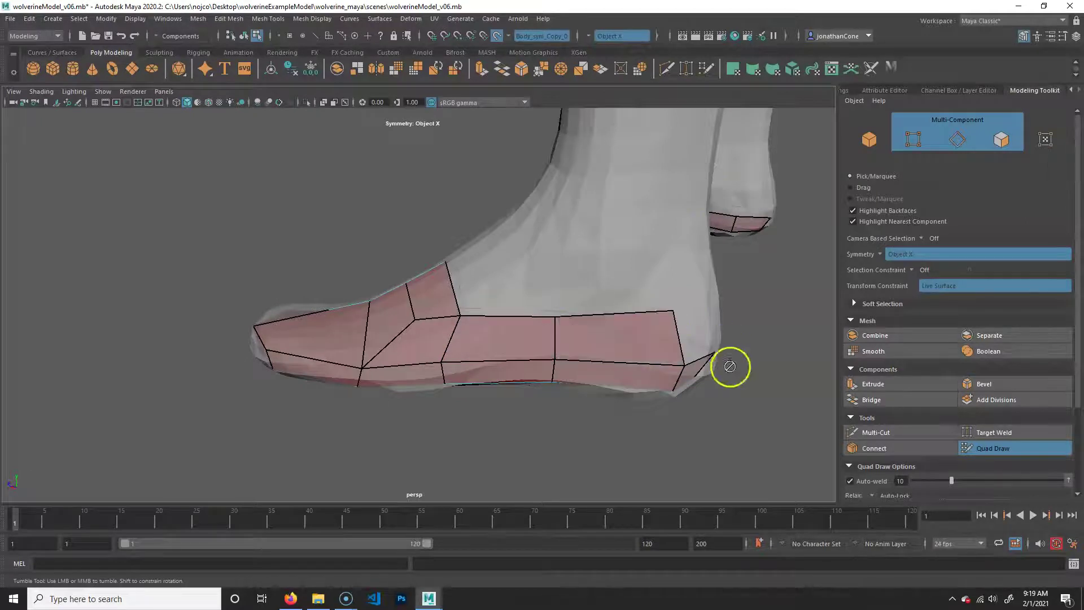
Carry the upper row of quads around the back of the heel and forward along the inner side to the forefoot.
alt+drag(752, 377, 523, 346)
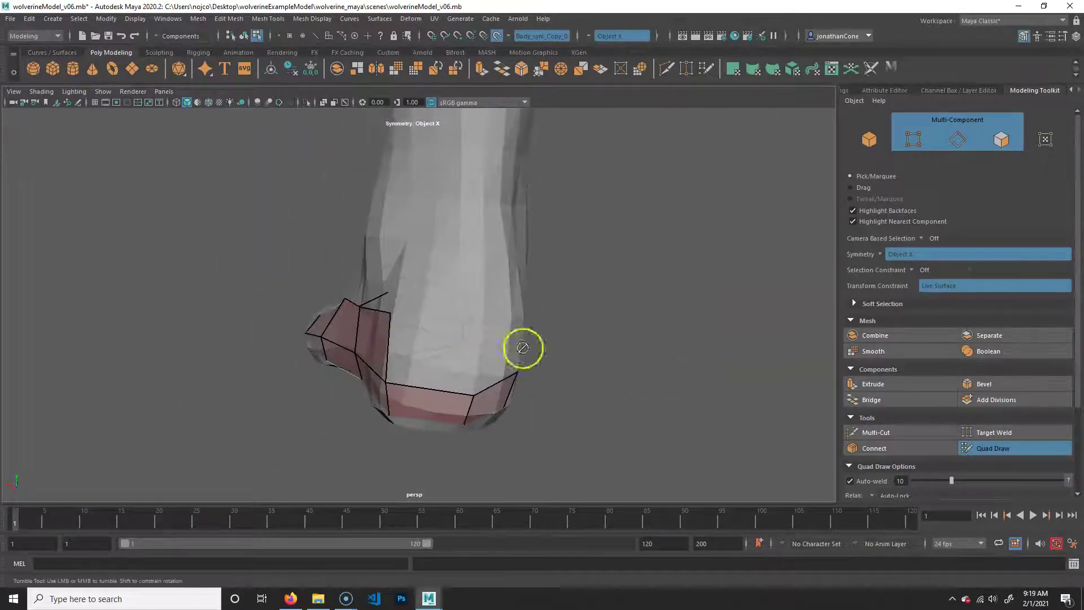
shift+click(433, 344)
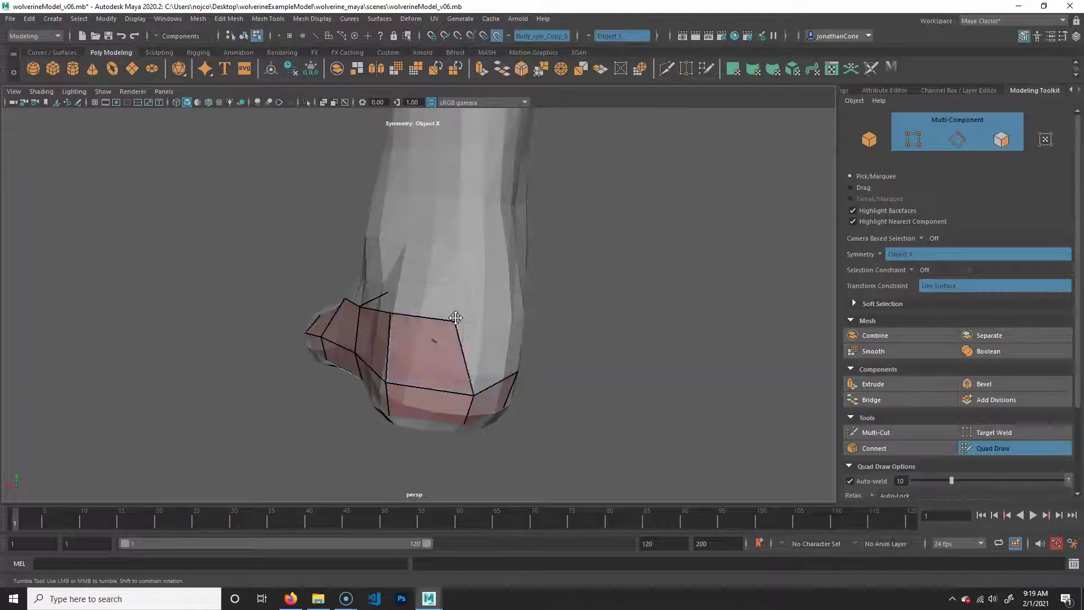
alt+drag(530, 368, 218, 314)
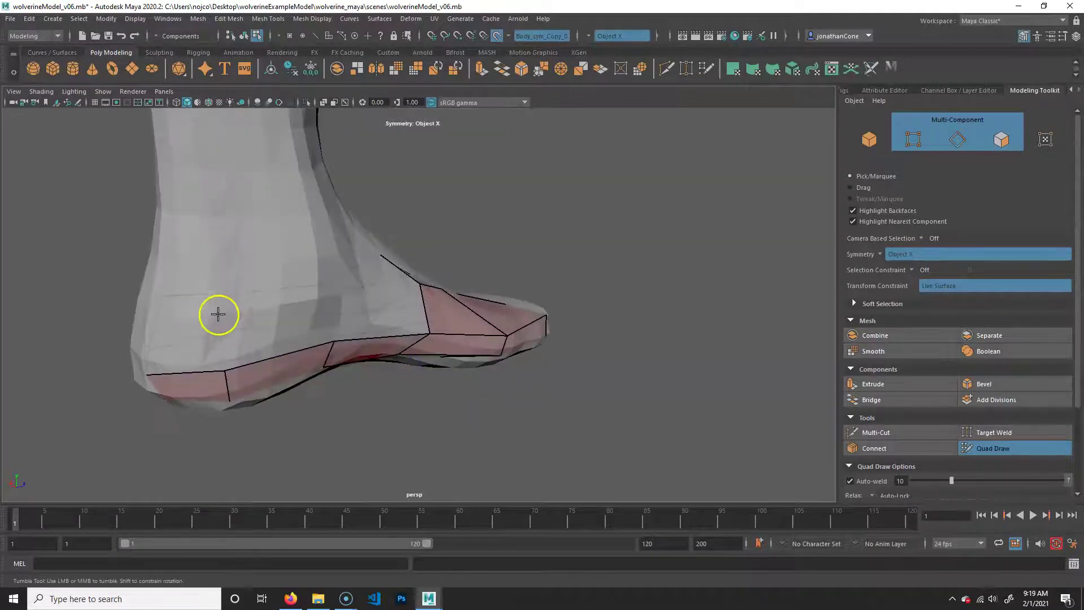
mouse_move(249, 375)
alt+mouse_down()
mouse_move(310, 356)
mouse_move(363, 310)
alt+mouse_up()
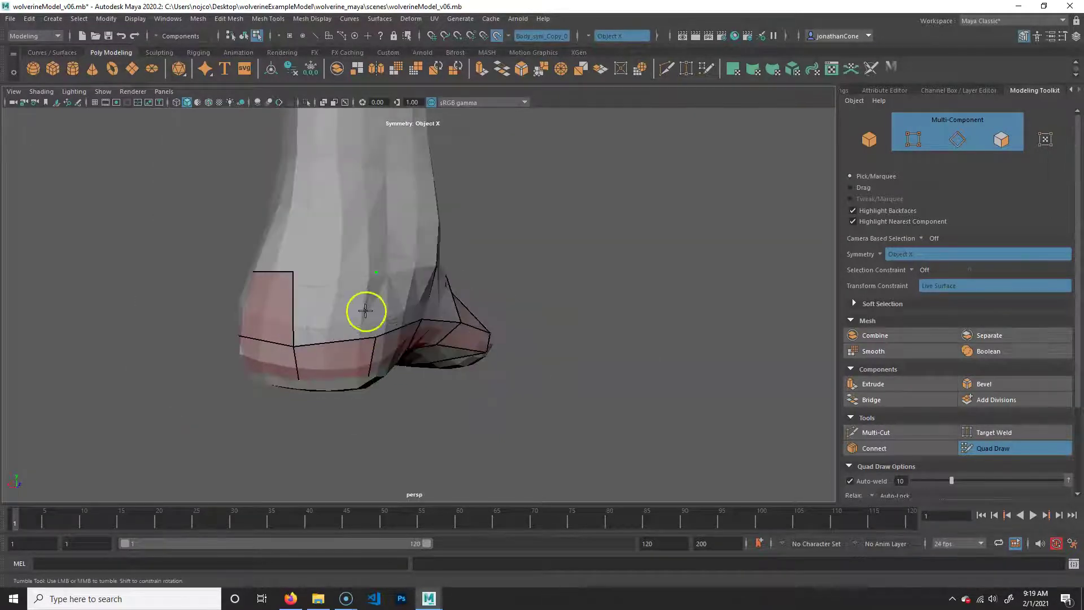
shift+click(332, 308)
alt+drag(464, 351, 367, 362)
alt+middle_drag(367, 363, 418, 394)
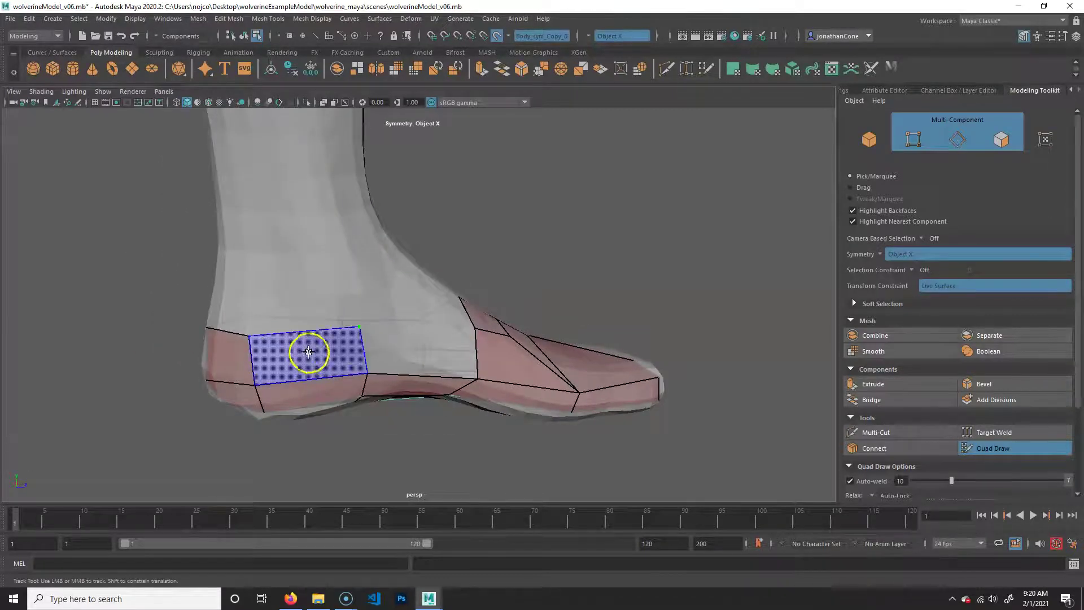
shift+click(435, 351)
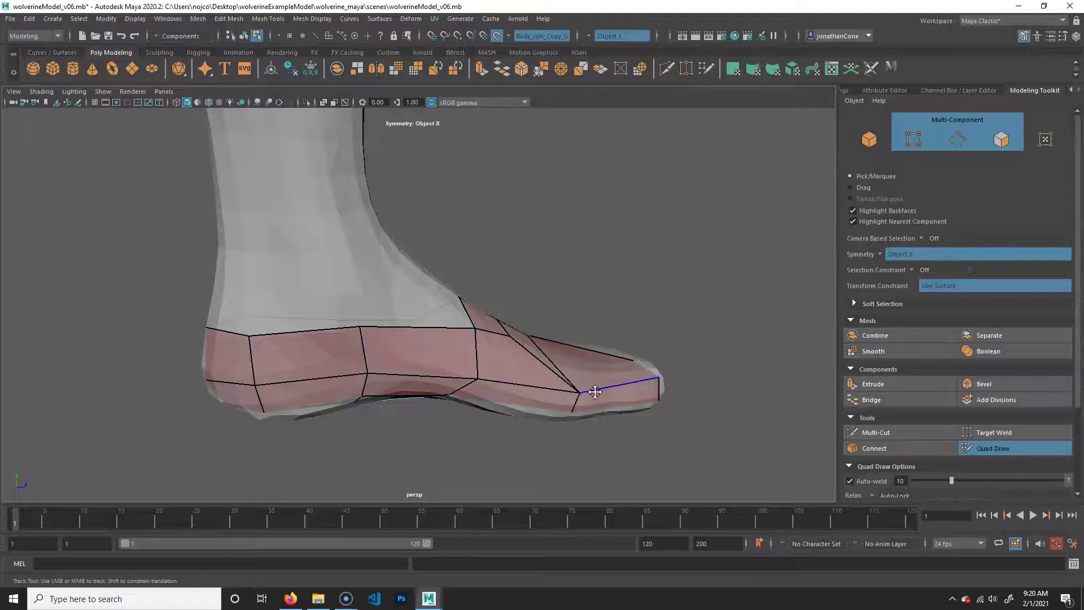
Place a point at the front of the ankle and fill quads on both sides of the instep down to the side rows.
mouse_move(622, 338)
alt+mouse_down()
mouse_move(421, 383)
mouse_move(449, 362)
alt+mouse_up()
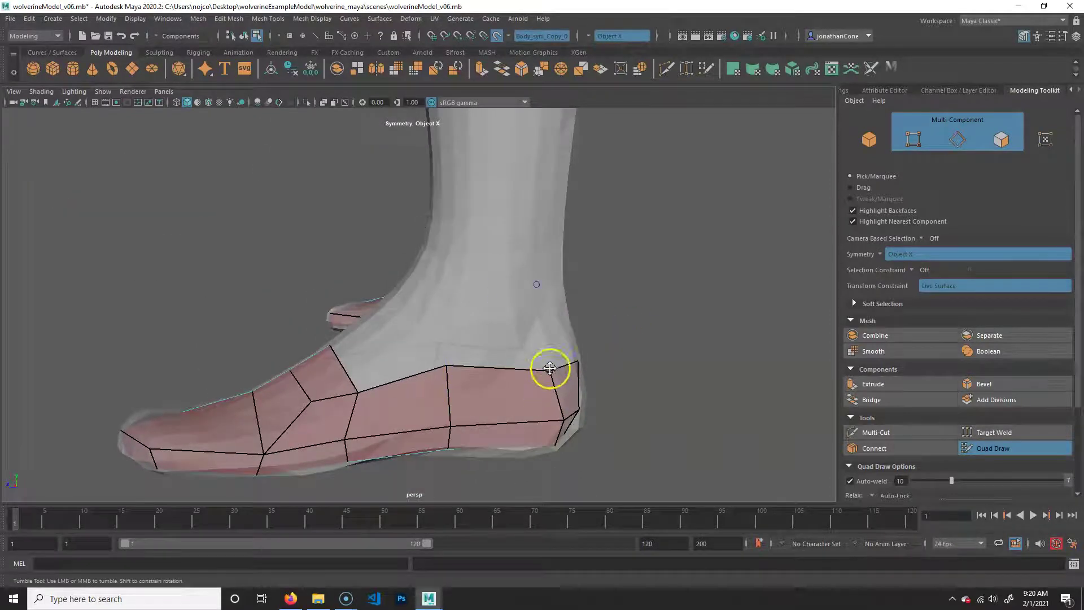
alt+drag(551, 364, 247, 382)
alt+right_drag(246, 383, 324, 390)
alt+middle_drag(324, 391, 386, 411)
mouse_move(386, 433)
mouse_down()
mouse_move(384, 406)
mouse_move(424, 417)
mouse_move(385, 407)
mouse_up()
alt+drag(582, 387, 438, 460)
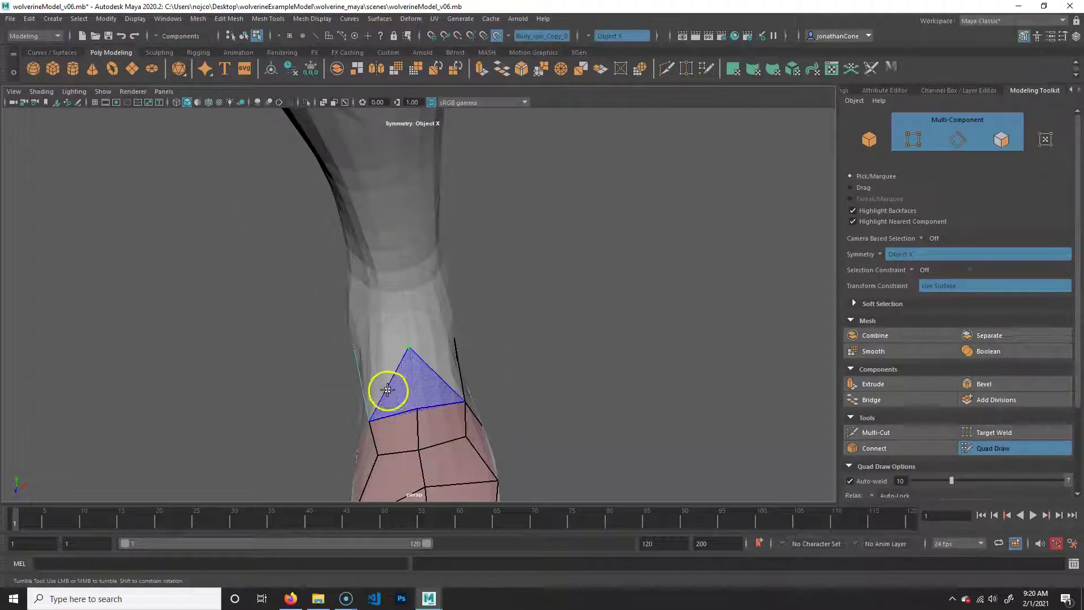
alt+drag(439, 381, 439, 381)
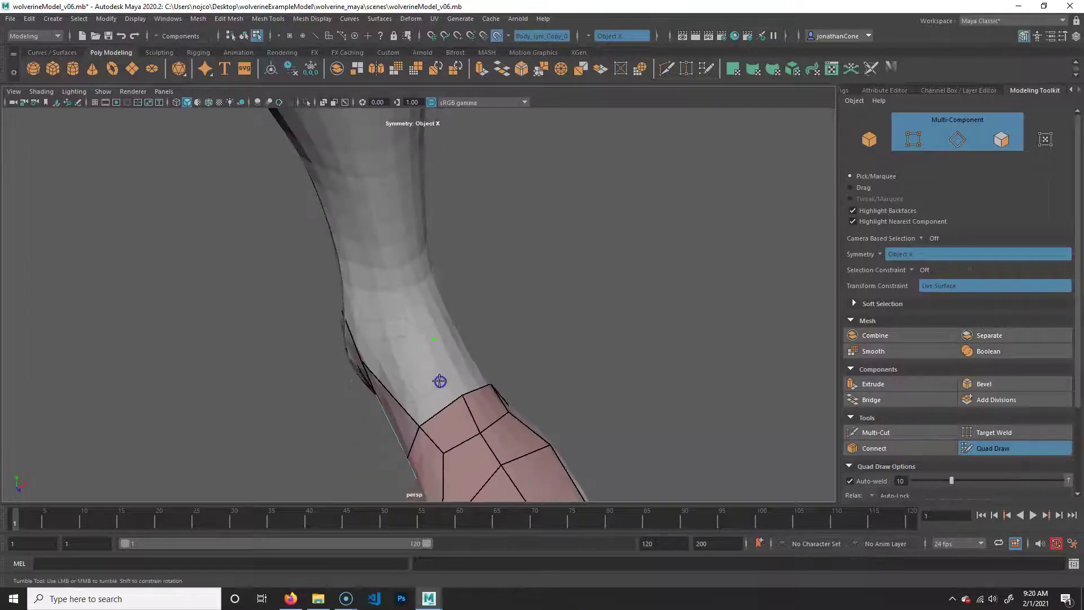
alt+drag(569, 382, 397, 379)
alt+drag(522, 372, 615, 363)
alt+middle_drag(615, 363, 461, 346)
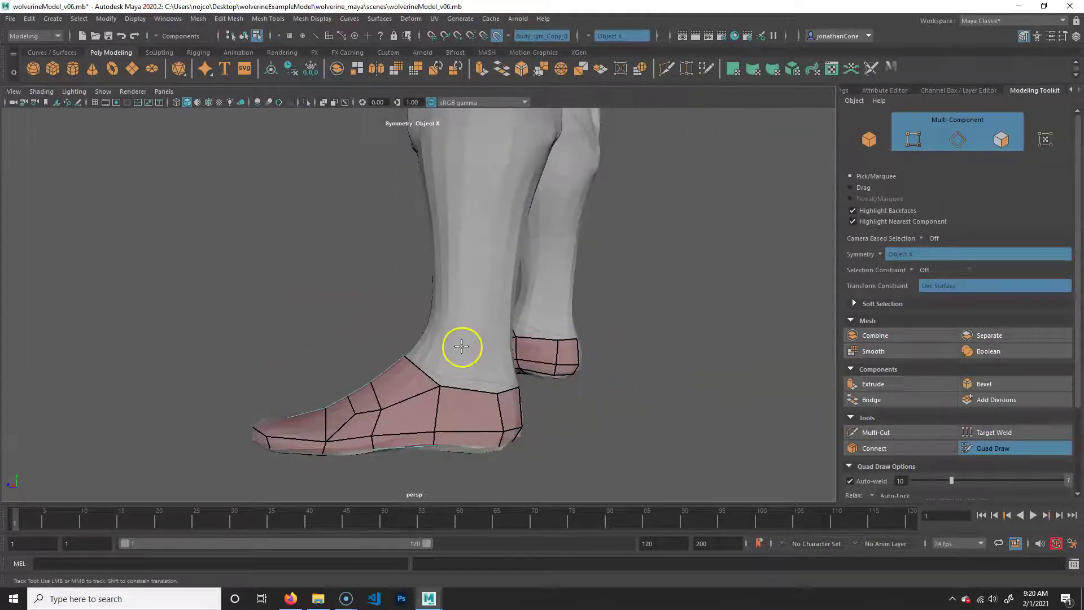
Build a row of quads around the ankle above the instep and heel.
alt+drag(363, 365, 428, 350)
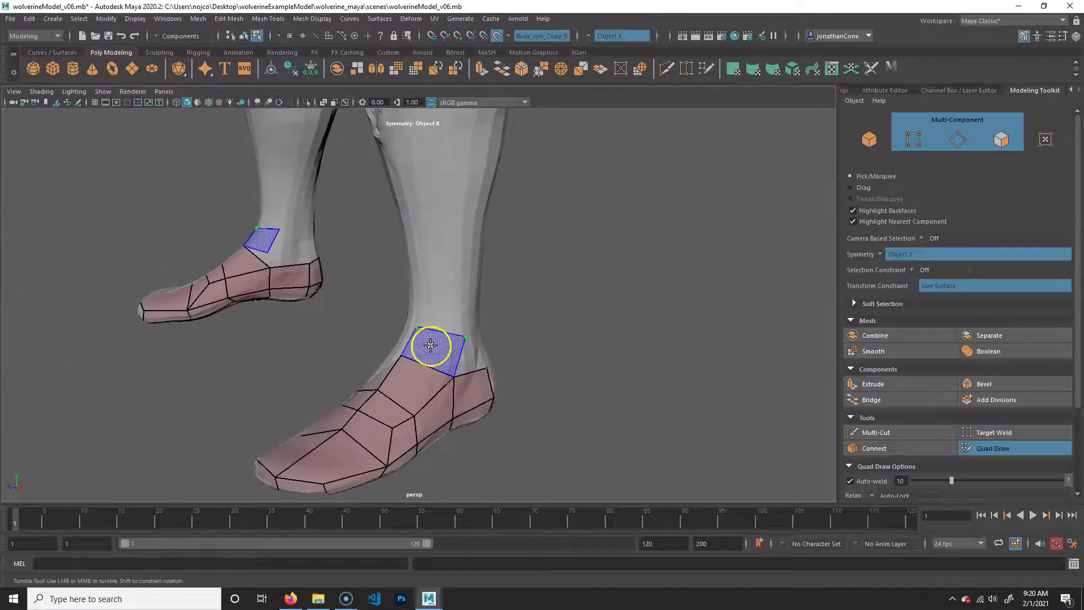
alt+drag(300, 386, 452, 375)
alt+middle_drag(453, 375, 349, 353)
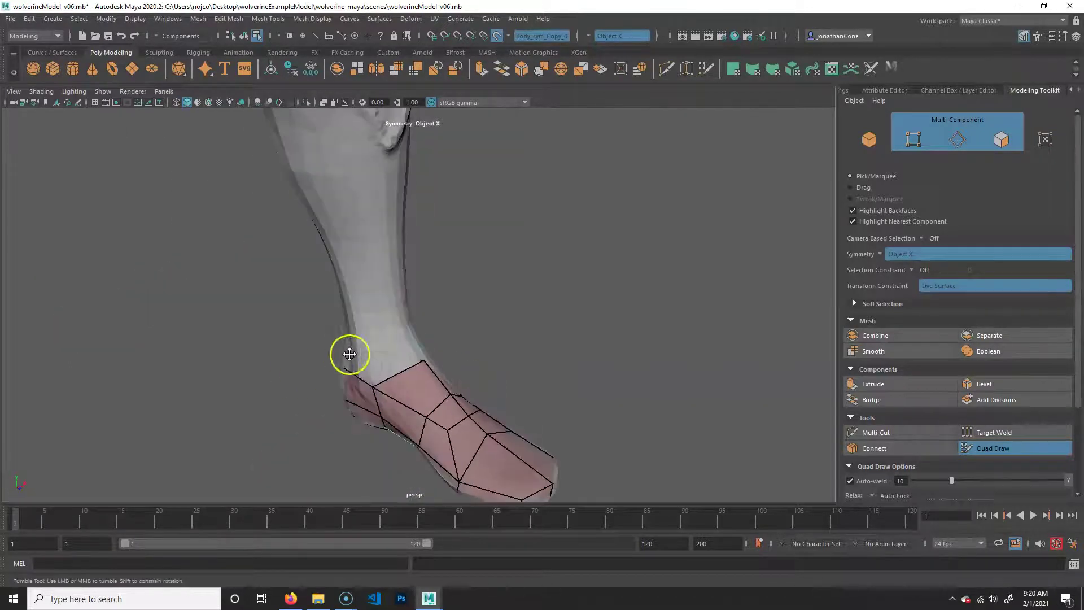
alt+middle_drag(395, 407, 397, 350)
alt+drag(329, 388, 427, 380)
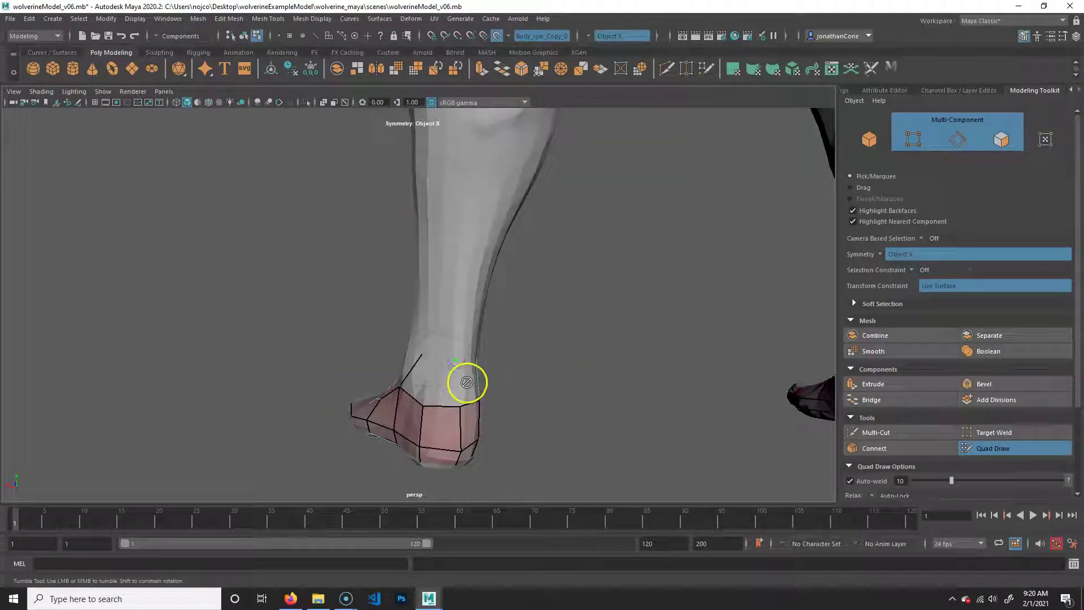
alt+drag(479, 404, 488, 371)
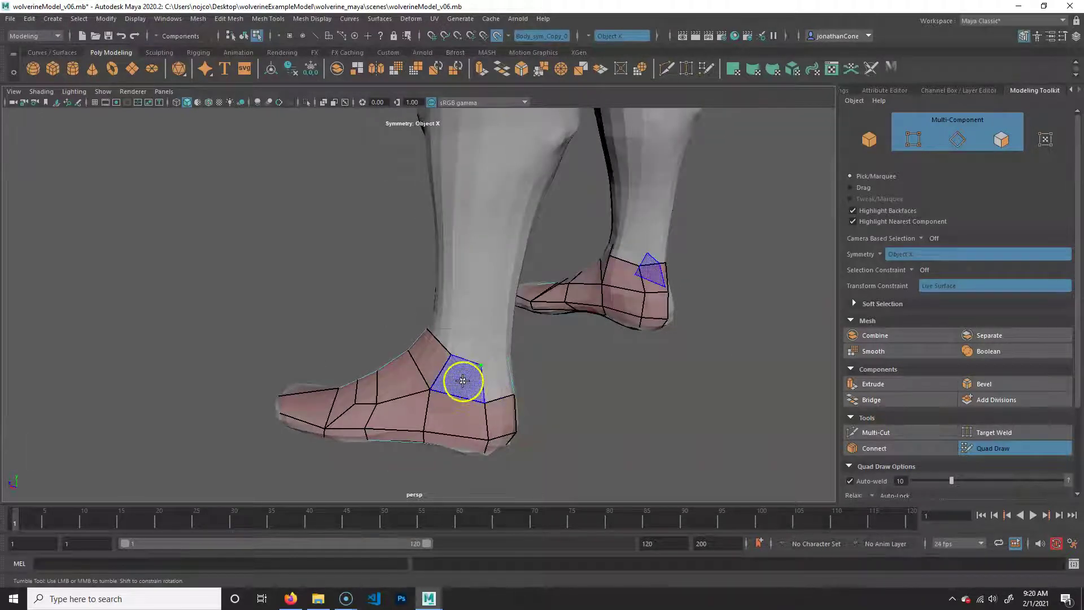
alt+drag(468, 382, 422, 366)
alt+drag(451, 459, 407, 345)
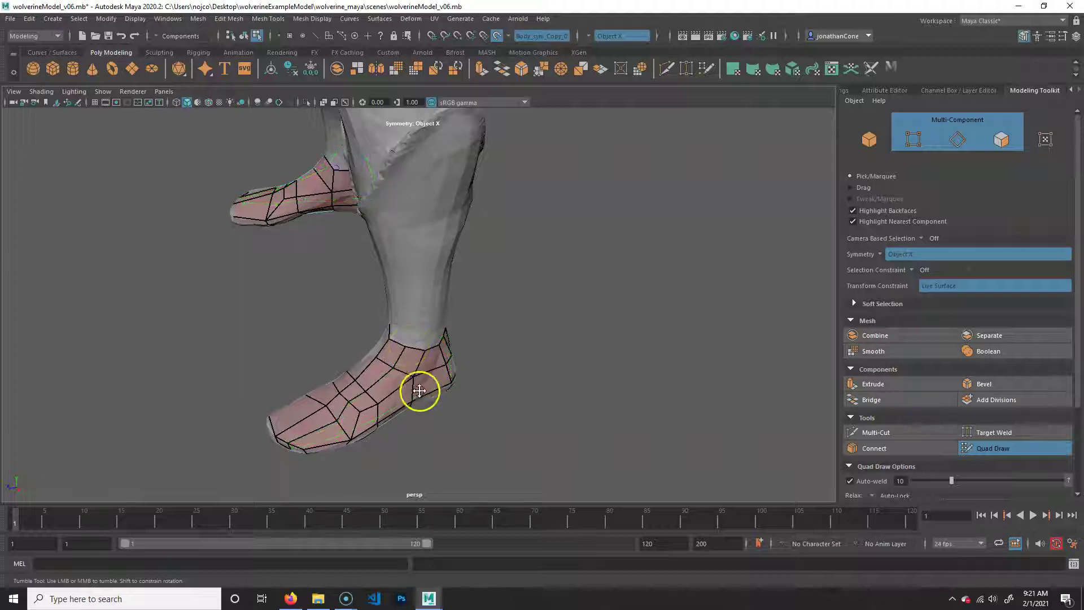
Insert edge loops along the length of the foot and a vertical one up its side near the heel.
alt+drag(316, 438, 422, 334)
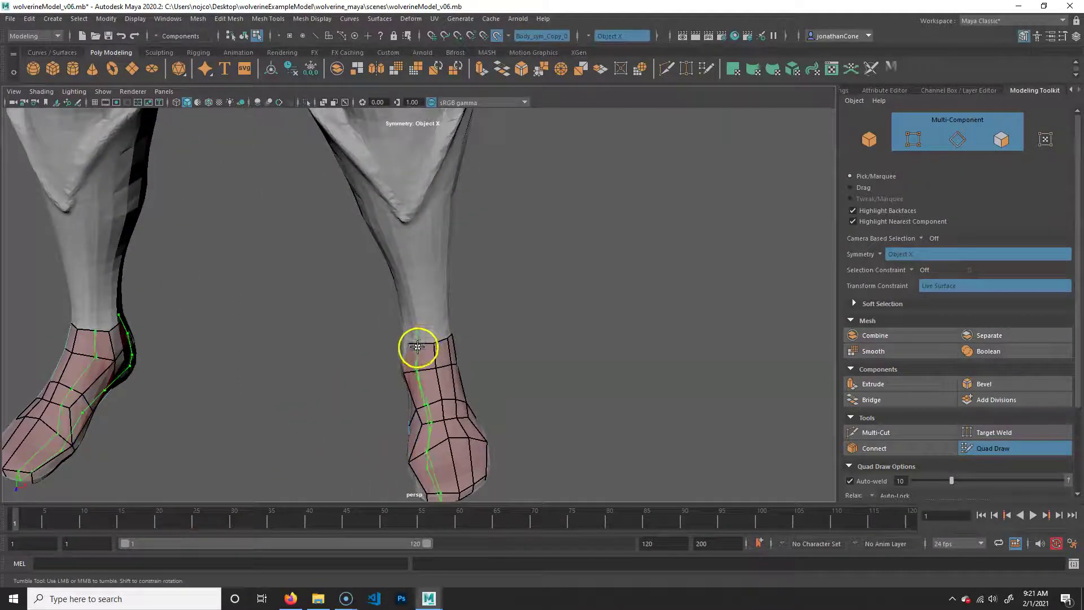
alt+drag(491, 412, 411, 303)
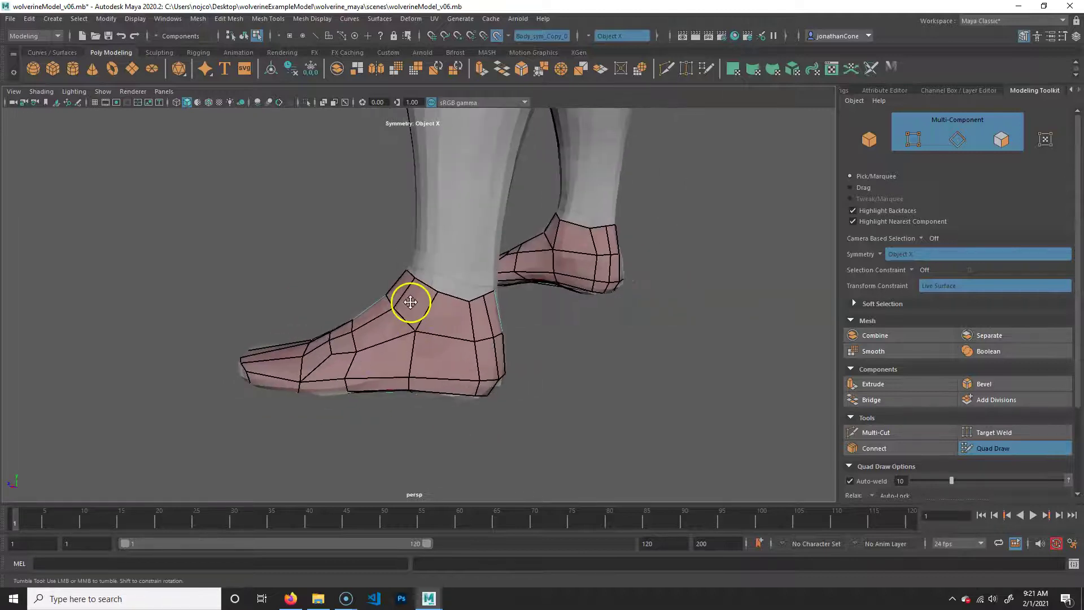
ctrl+click(449, 338)
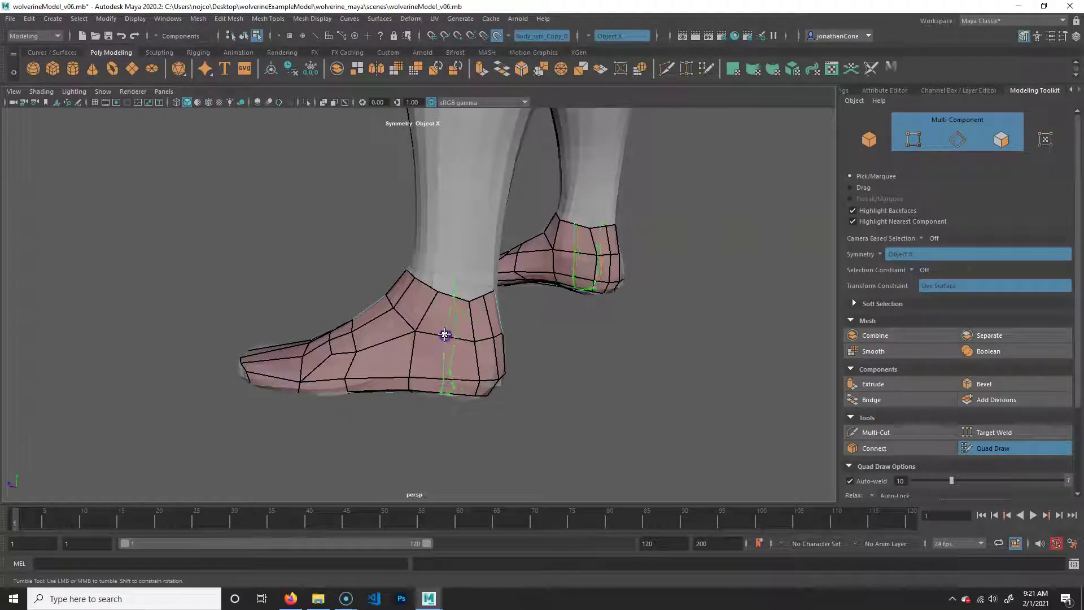
alt+drag(423, 375, 459, 382)
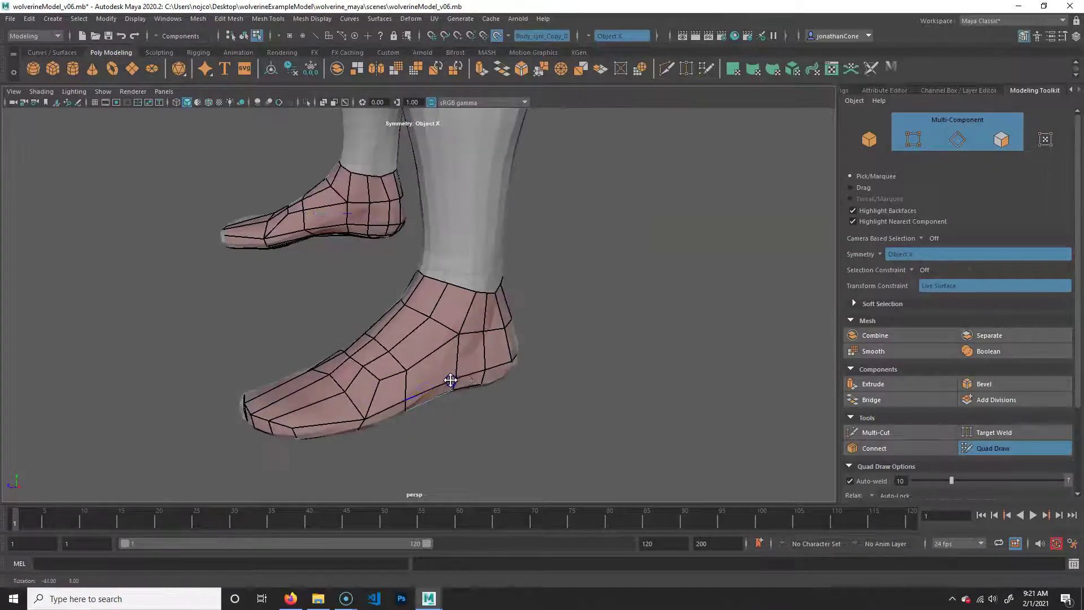
Relax the quads on the side of the foot near the instep to even out their spacing.
mouse_move(381, 367)
shift+mouse_down()
mouse_move(384, 383)
mouse_move(404, 347)
shift+mouse_up()
mouse_move(552, 373)
alt+mouse_down()
mouse_move(476, 363)
mouse_move(387, 306)
mouse_move(401, 309)
mouse_move(360, 300)
mouse_move(404, 312)
mouse_move(370, 339)
mouse_move(376, 310)
alt+mouse_up()
alt+drag(450, 330, 347, 315)
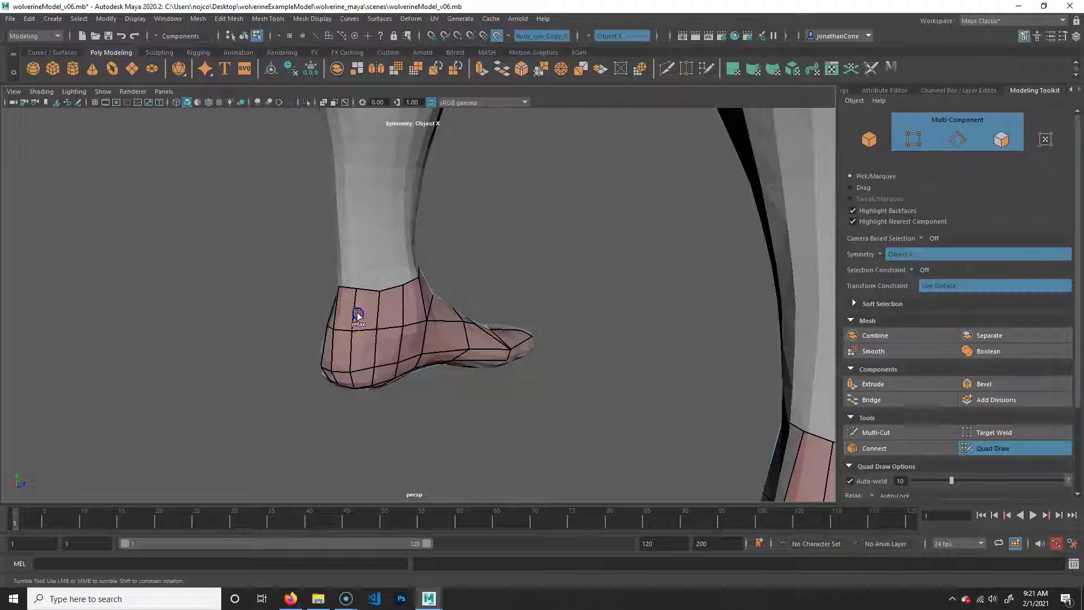
mouse_move(492, 324)
alt+mouse_down()
mouse_move(416, 347)
mouse_move(422, 340)
alt+mouse_up()
alt+drag(496, 388, 479, 402)
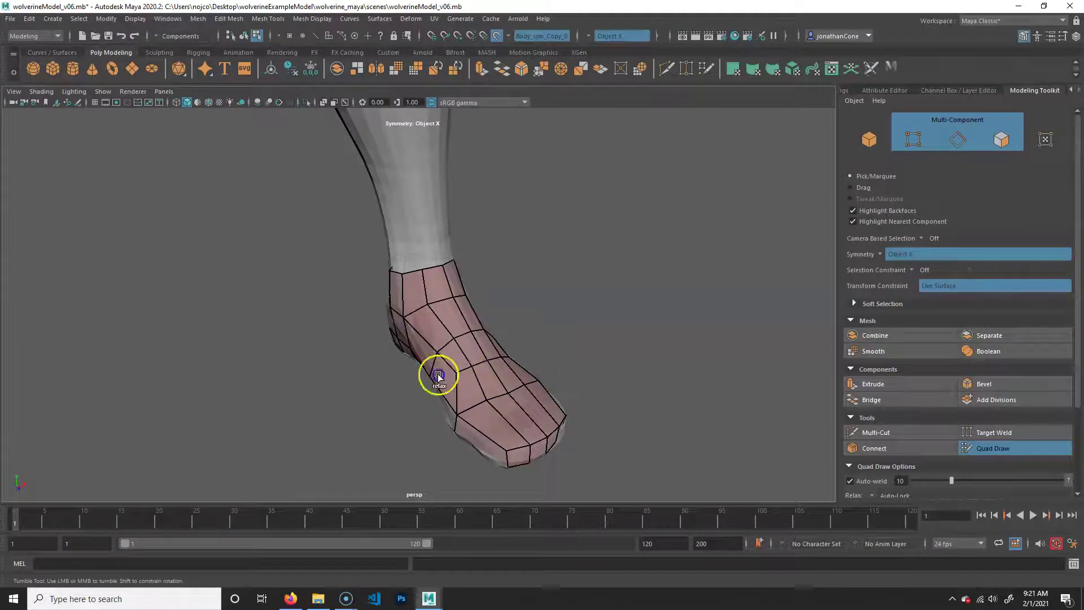
Examine the sculpted legs from the ankles up past the knee guards, from the front and side, to plan the edge flow.
alt+drag(573, 346, 421, 351)
alt+right_drag(421, 351, 203, 332)
alt+middle_drag(427, 309, 445, 385)
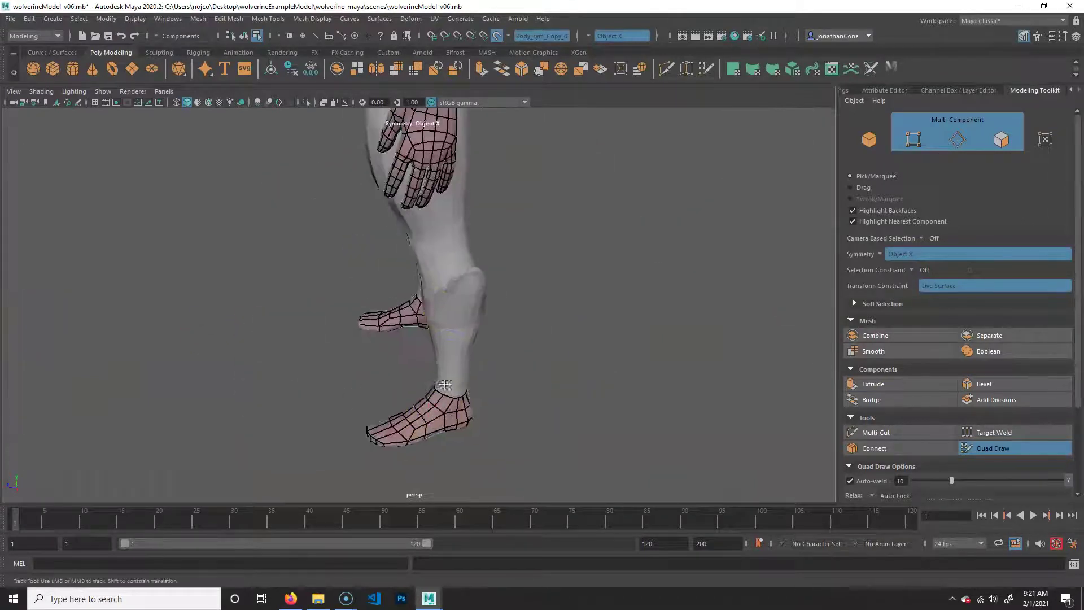
alt+drag(421, 424, 510, 387)
alt+middle_drag(502, 439, 487, 358)
alt+right_drag(487, 358, 296, 367)
alt+middle_drag(494, 359, 531, 426)
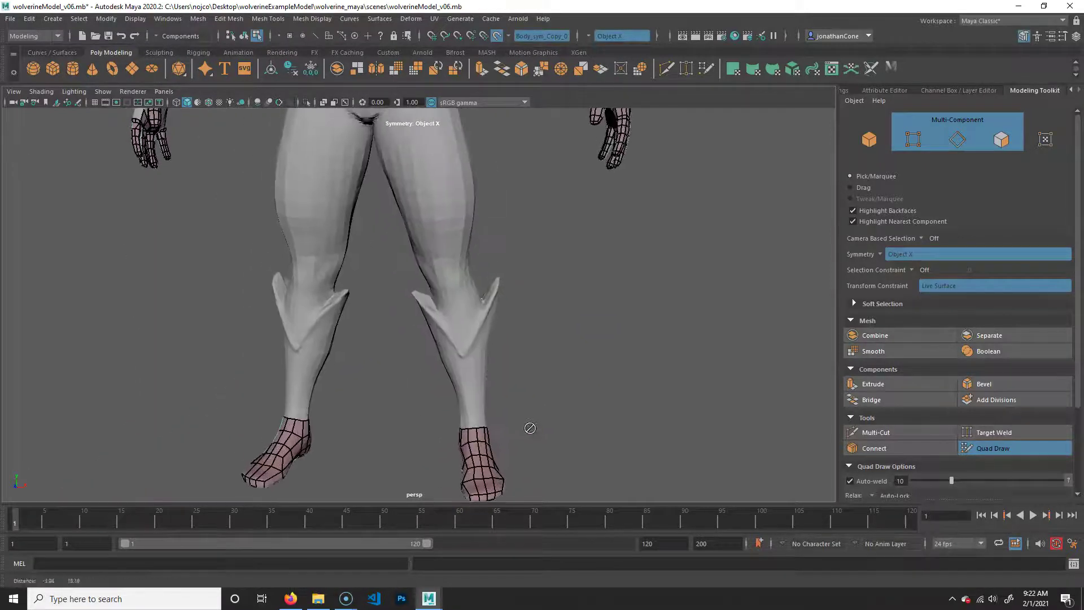
alt+drag(643, 454, 549, 458)
alt+middle_drag(500, 446, 557, 441)
alt+middle_drag(492, 423, 522, 397)
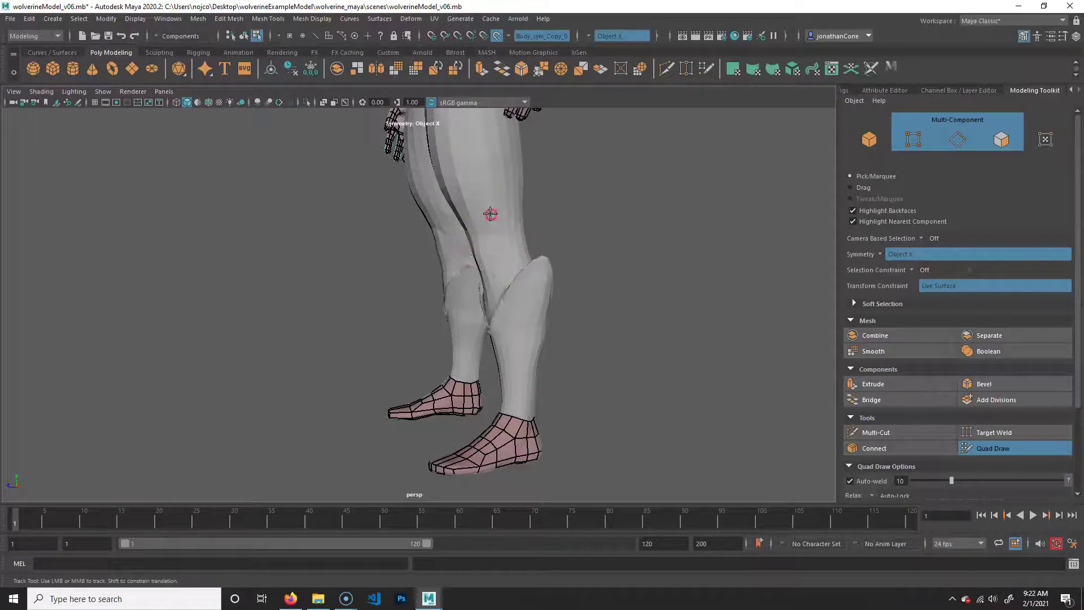
alt+right_drag(490, 214, 546, 394)
alt+middle_drag(608, 305, 610, 490)
alt+right_drag(450, 398, 322, 396)
alt+drag(513, 391, 569, 339)
alt+middle_drag(531, 341, 564, 442)
alt+drag(564, 443, 542, 406)
alt+middle_drag(537, 390, 500, 282)
alt+right_drag(546, 344, 610, 346)
alt+drag(523, 337, 484, 331)
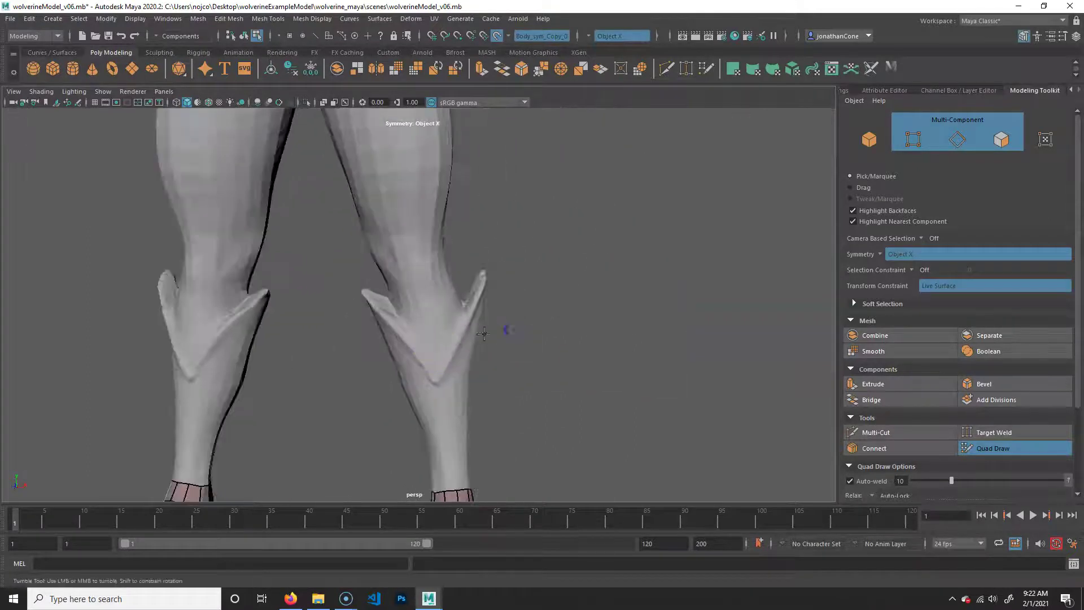
Try a long quad strip from the front of the ankle to two points above the knee, and delete those points.
alt+right_drag(484, 331, 459, 307)
alt+middle_drag(459, 308, 478, 389)
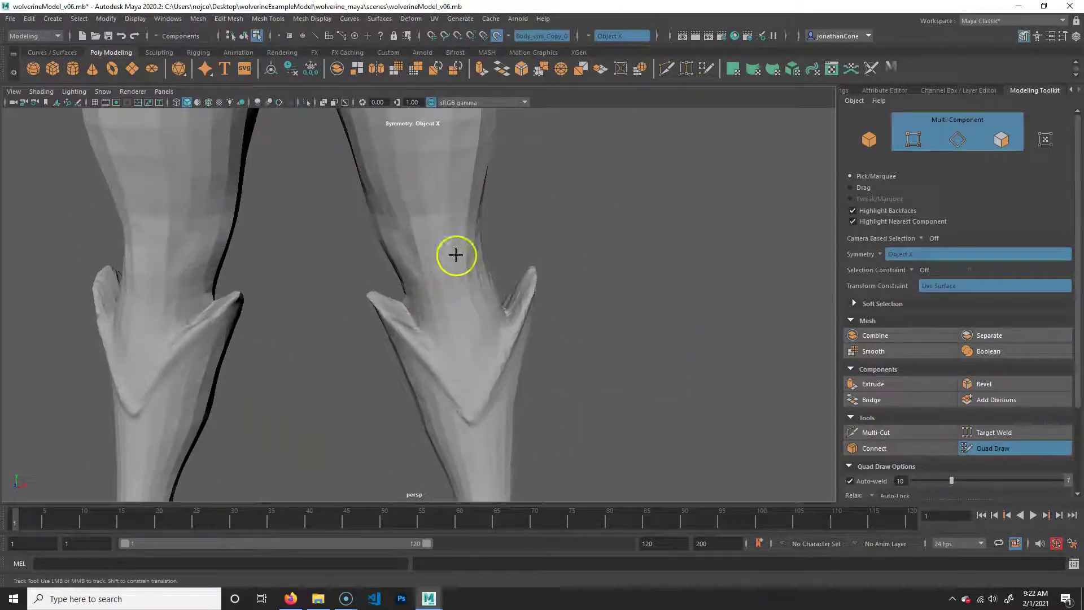
alt+right_drag(475, 308, 424, 233)
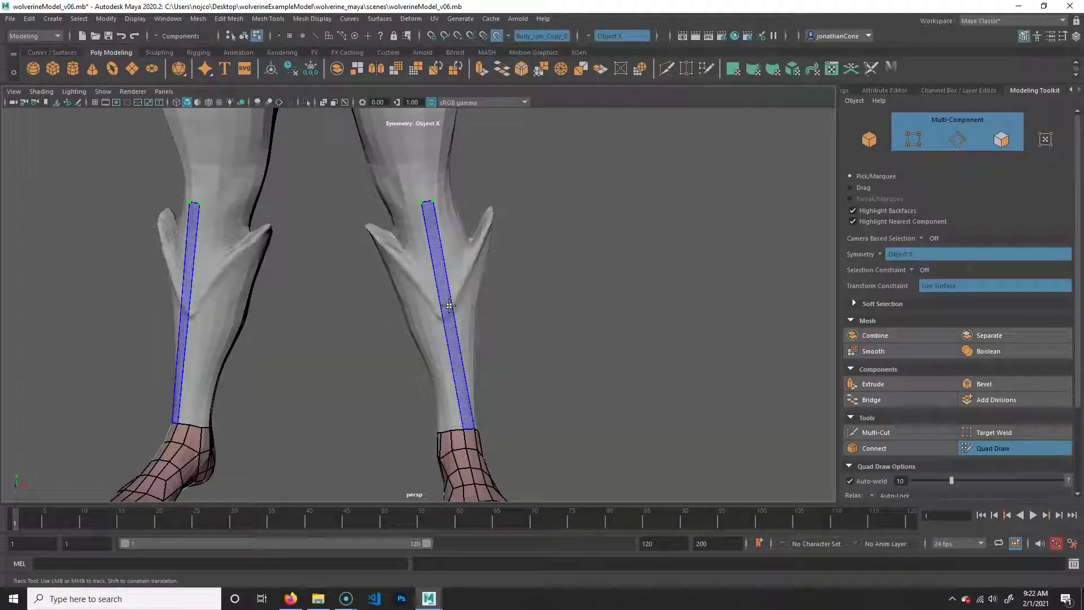
ctrl+shift+click(436, 202)
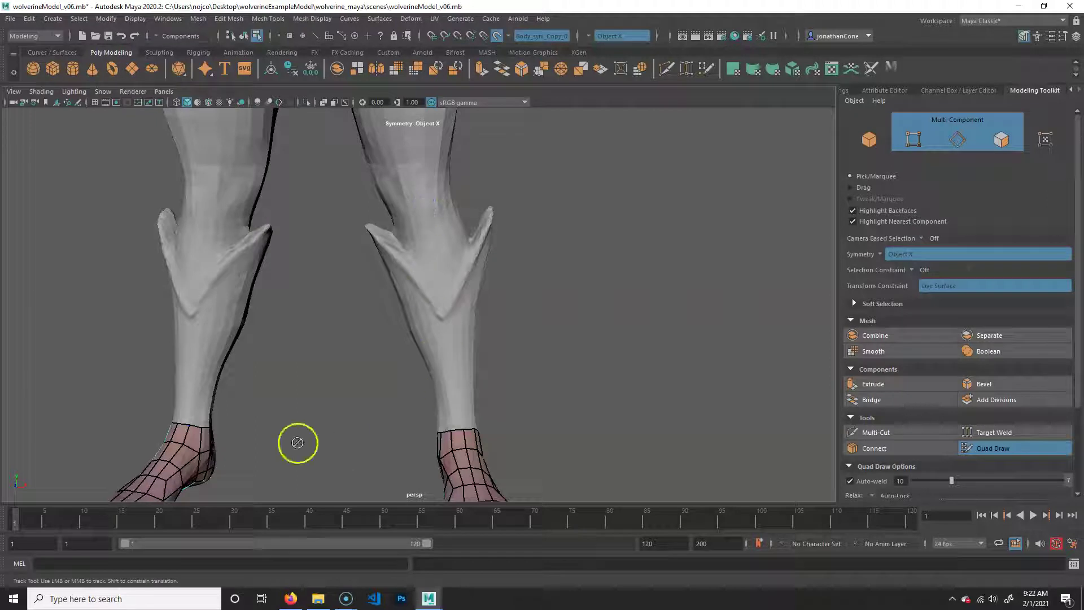
Examine the open ankle edge and its vertical edges from the front, back and both sides.
key(f)
alt+drag(416, 351, 379, 335)
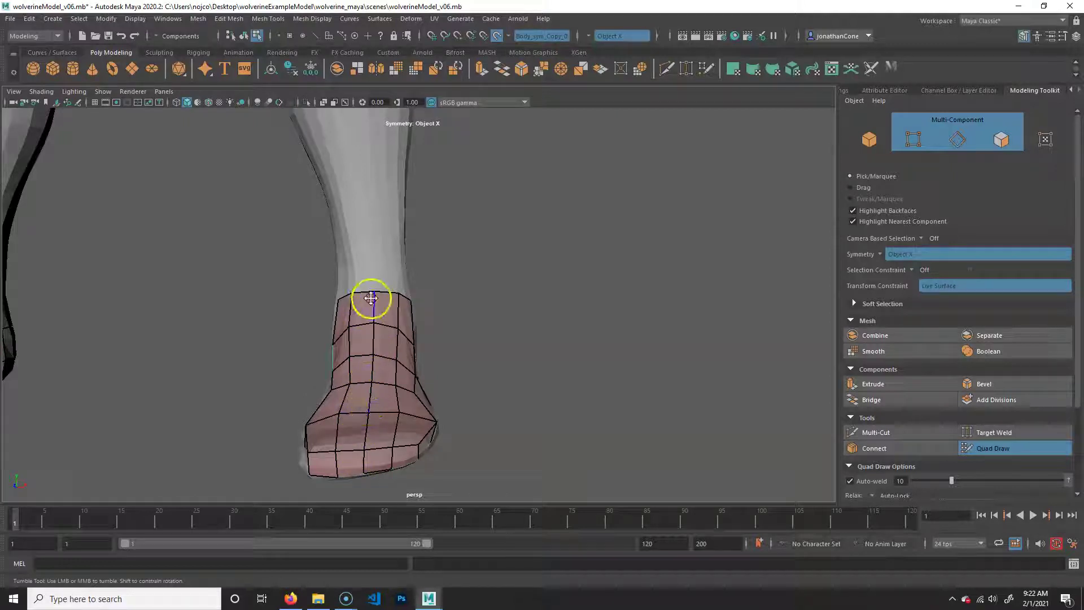
alt+drag(366, 431, 480, 368)
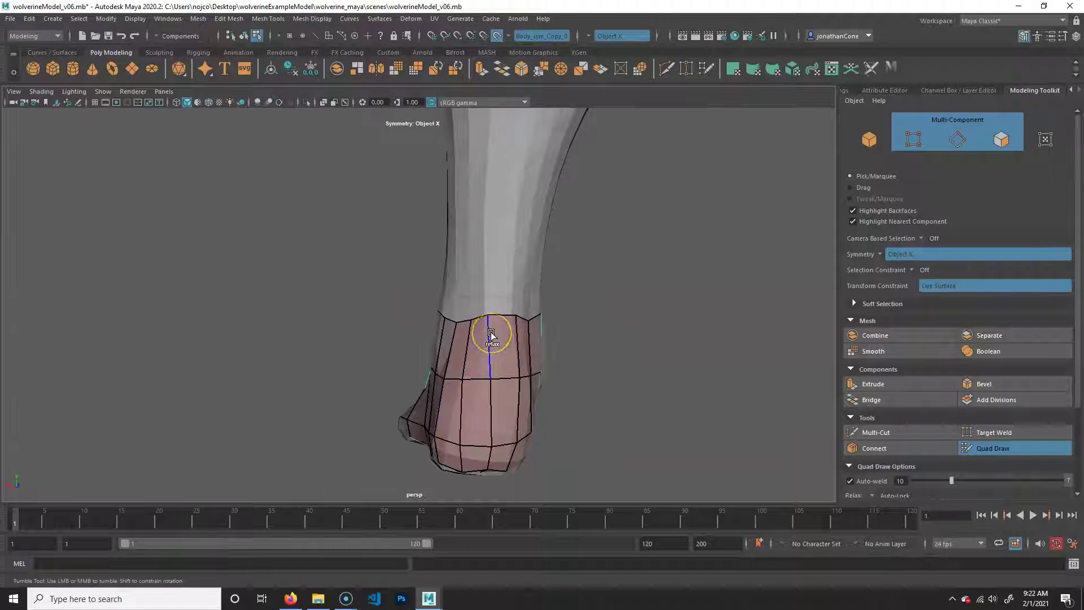
alt+drag(384, 399, 496, 388)
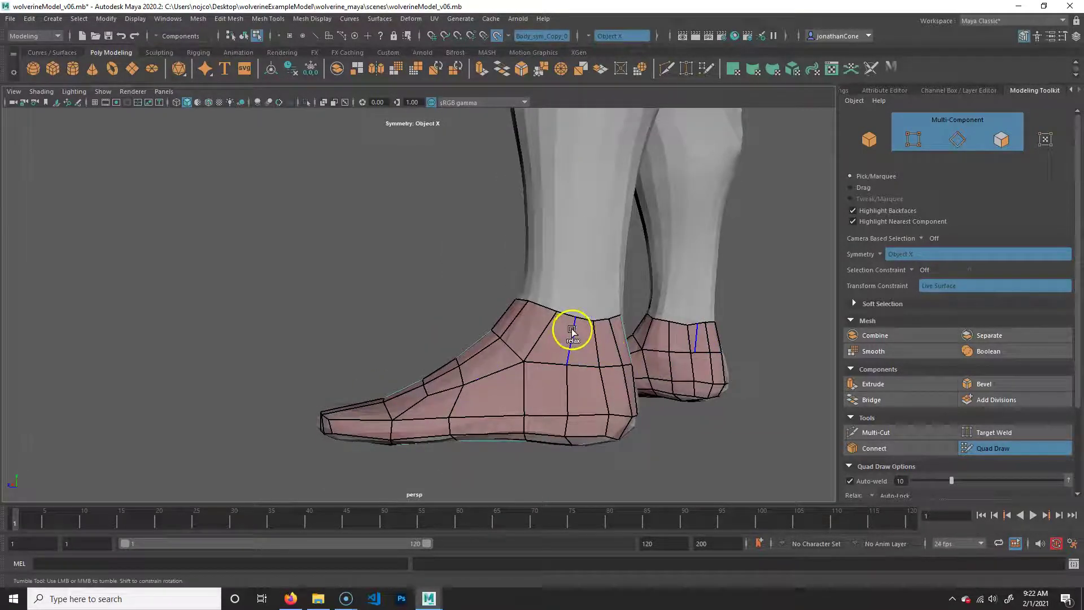
alt+drag(416, 344, 466, 385)
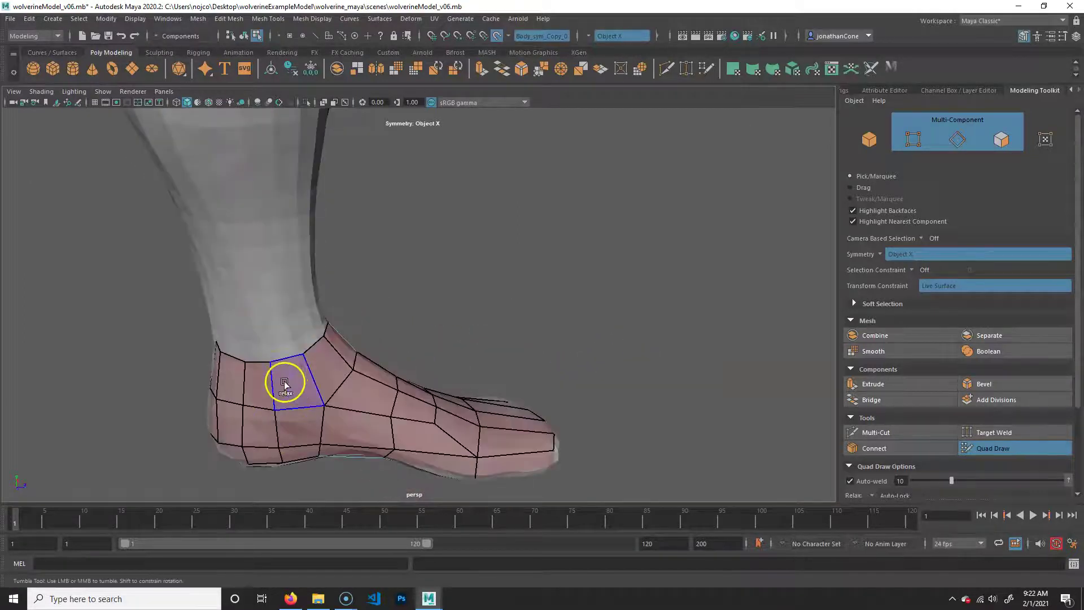
mouse_move(370, 358)
alt+mouse_down()
mouse_move(388, 400)
mouse_move(552, 416)
mouse_move(474, 405)
mouse_move(367, 363)
alt+mouse_up()
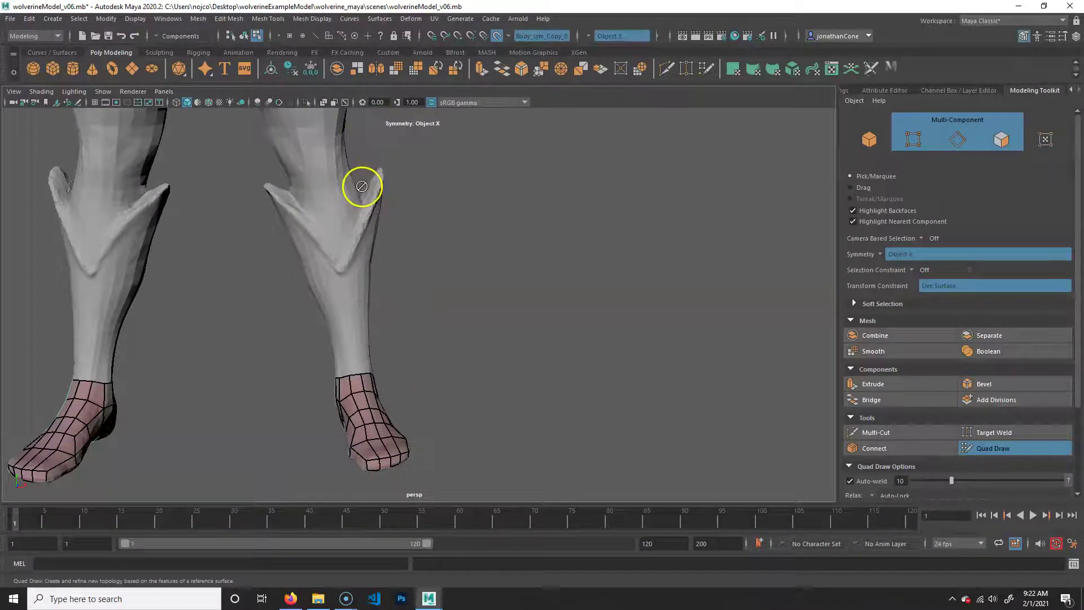
Examine the sculpt from the shins and knee guards up through the thighs to the hips and groin.
mouse_move(331, 342)
alt+right_down()
mouse_move(331, 380)
mouse_move(411, 494)
mouse_move(421, 424)
mouse_move(395, 361)
alt+right_up()
alt+middle_drag(395, 362, 382, 310)
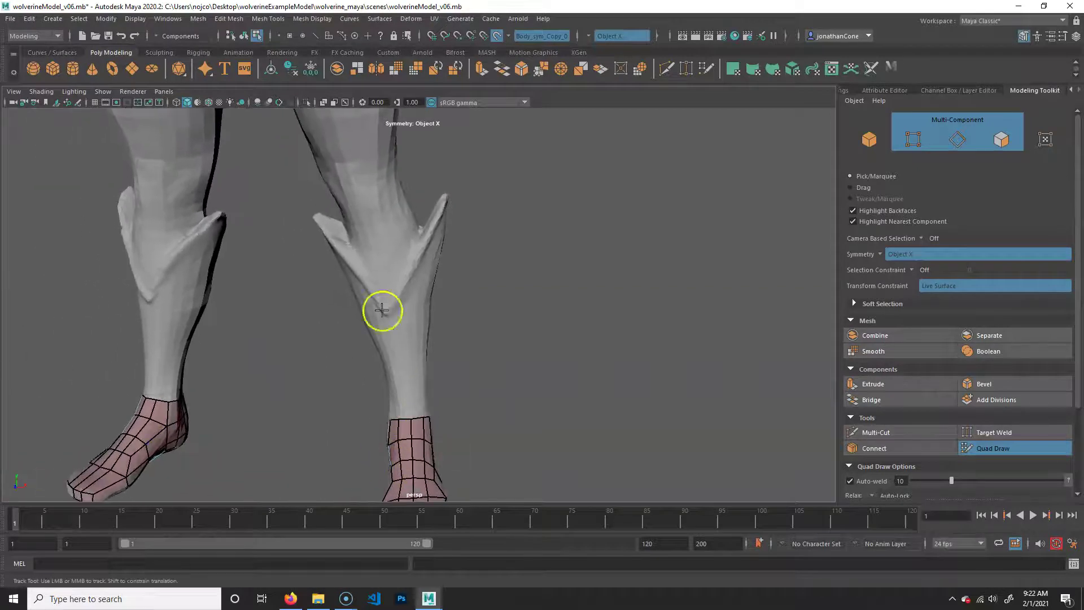
scroll(411, 295, down, 5)
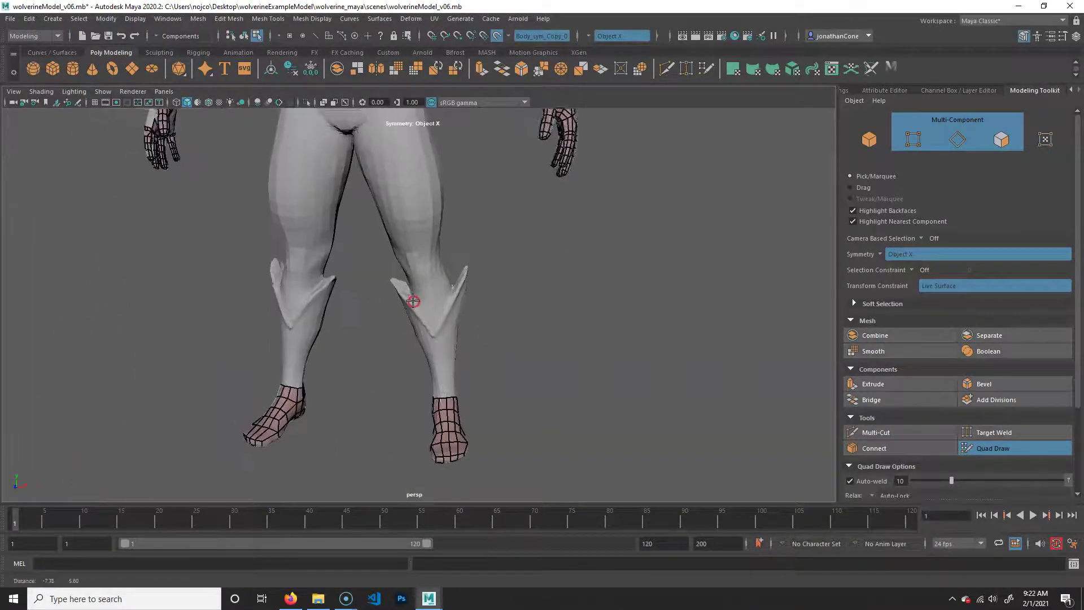
alt+middle_drag(487, 439, 446, 326)
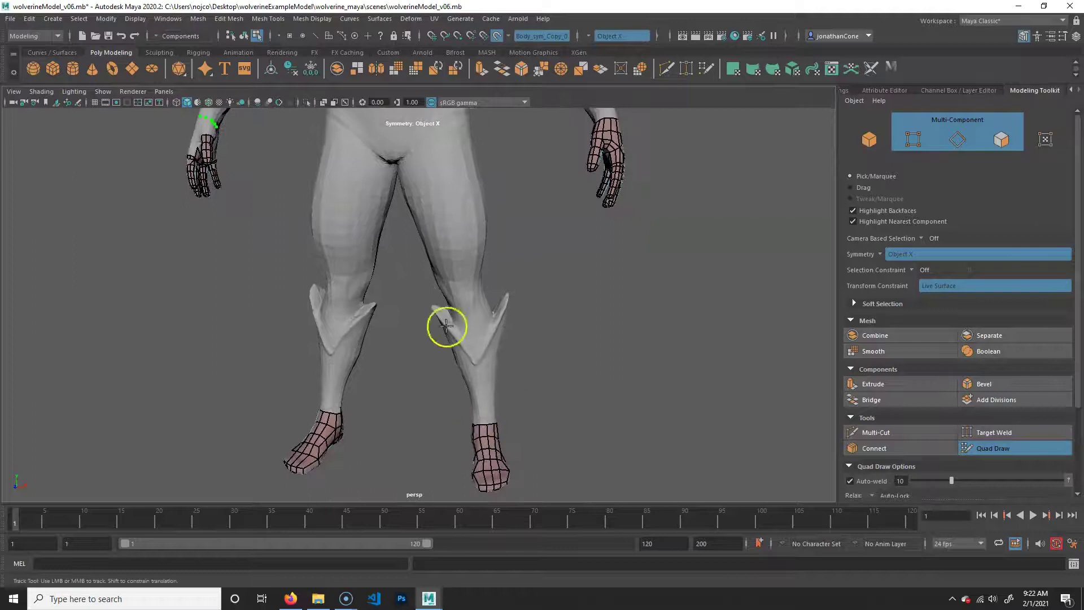
alt+middle_drag(467, 215, 498, 366)
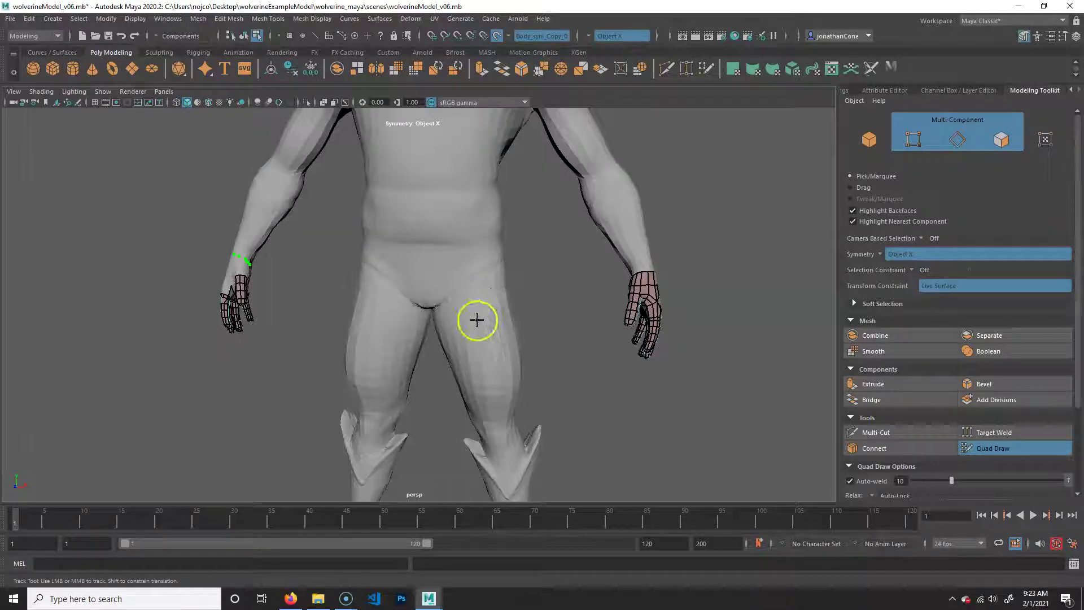
alt+middle_drag(511, 380, 511, 421)
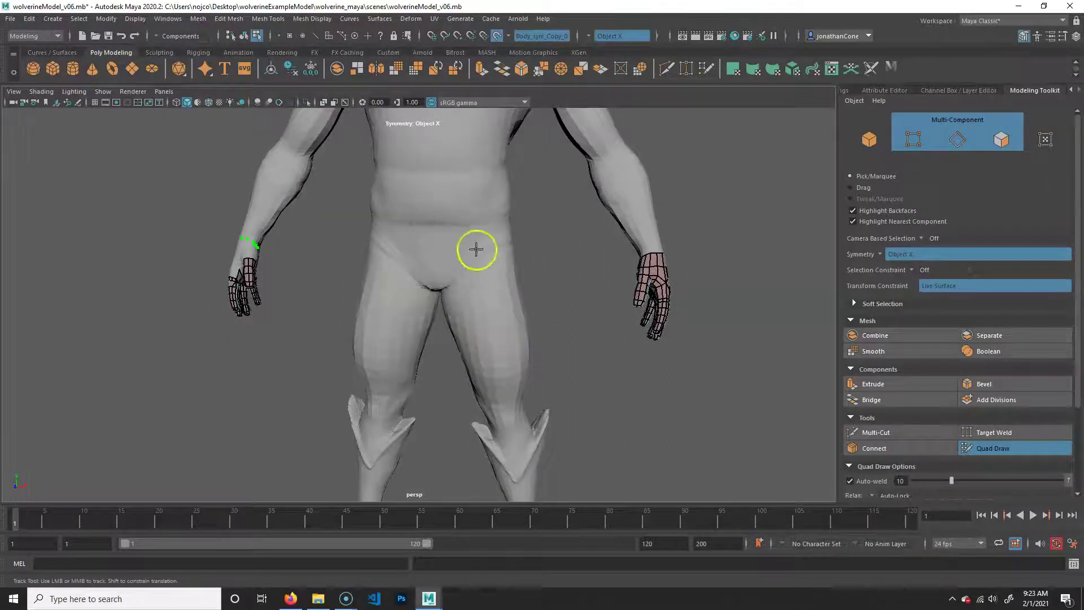
alt+right_drag(346, 310, 487, 310)
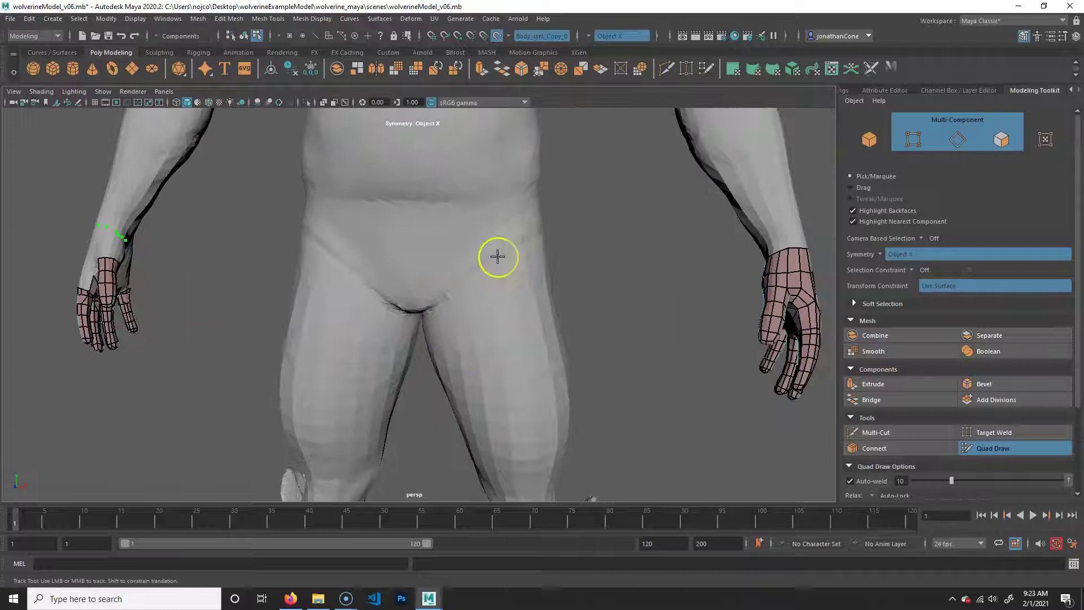
alt+middle_drag(457, 336, 480, 336)
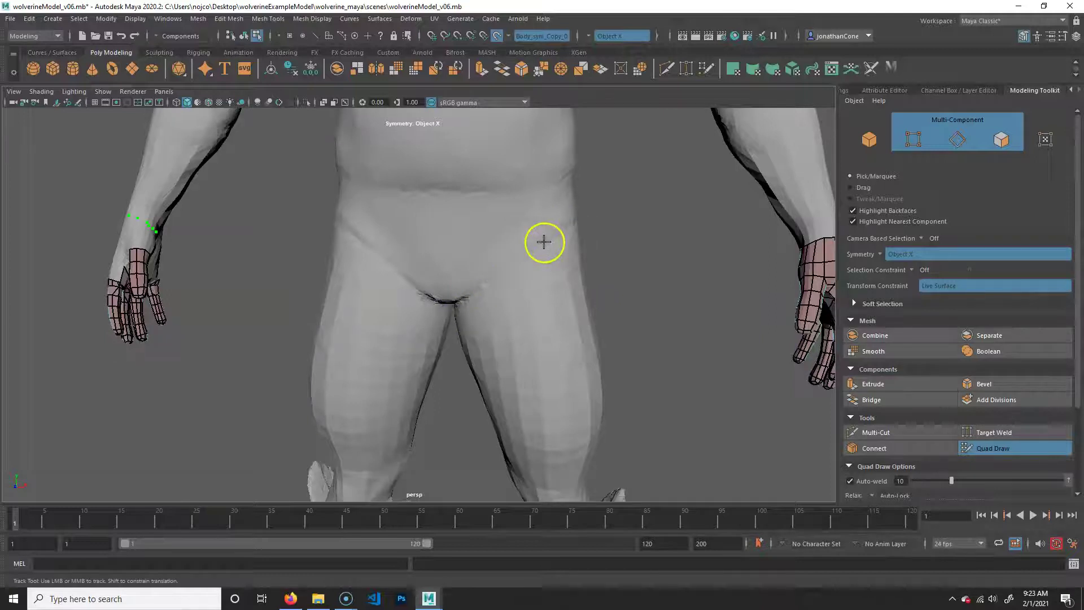
mouse_move(615, 346)
alt+mouse_down()
mouse_move(542, 244)
mouse_move(525, 269)
alt+mouse_up()
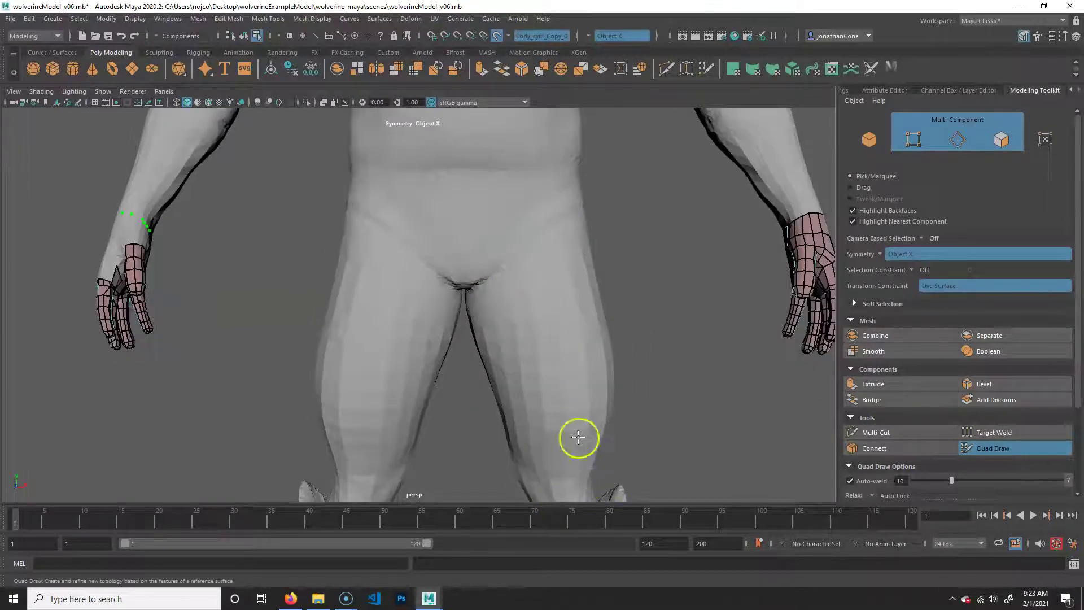
alt+middle_drag(578, 437, 554, 388)
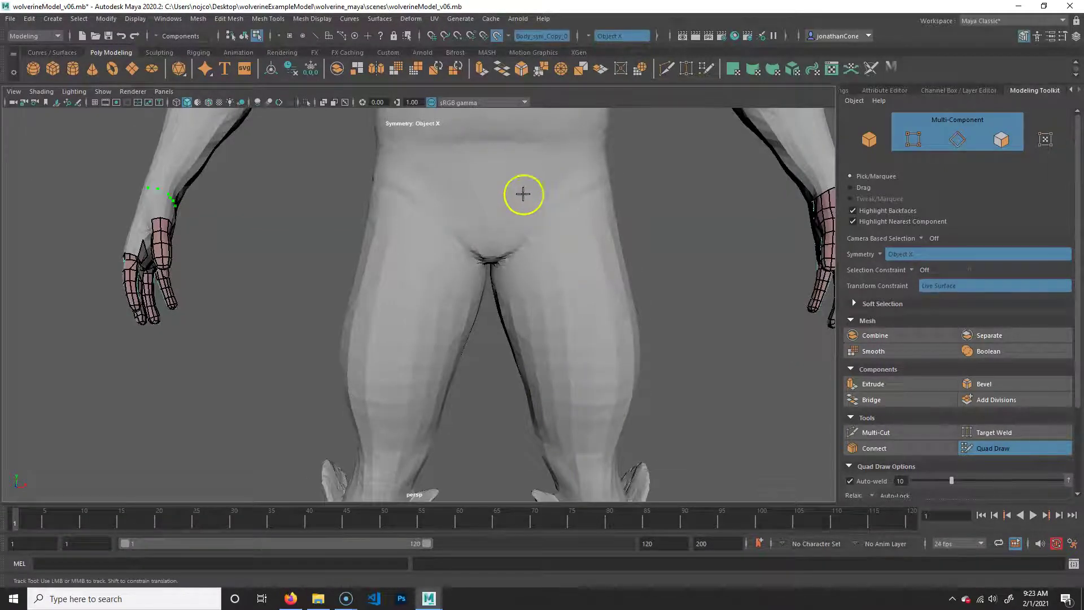
alt+drag(572, 262, 582, 284)
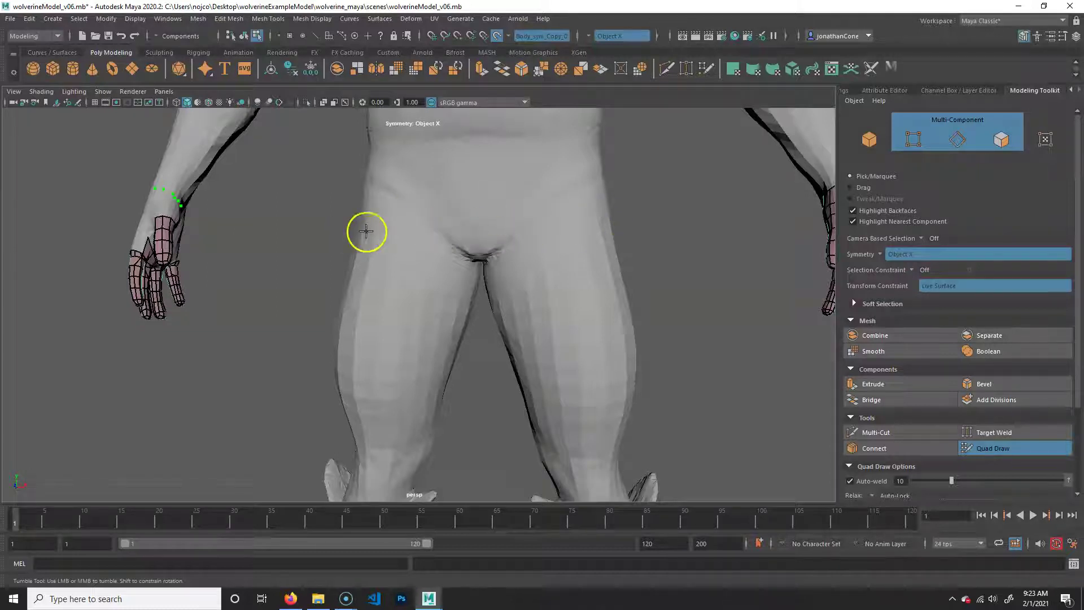
Examine the torso, shoulders and arms in relation to the legs and the retopologized hands and head.
alt+middle_drag(584, 194, 378, 458)
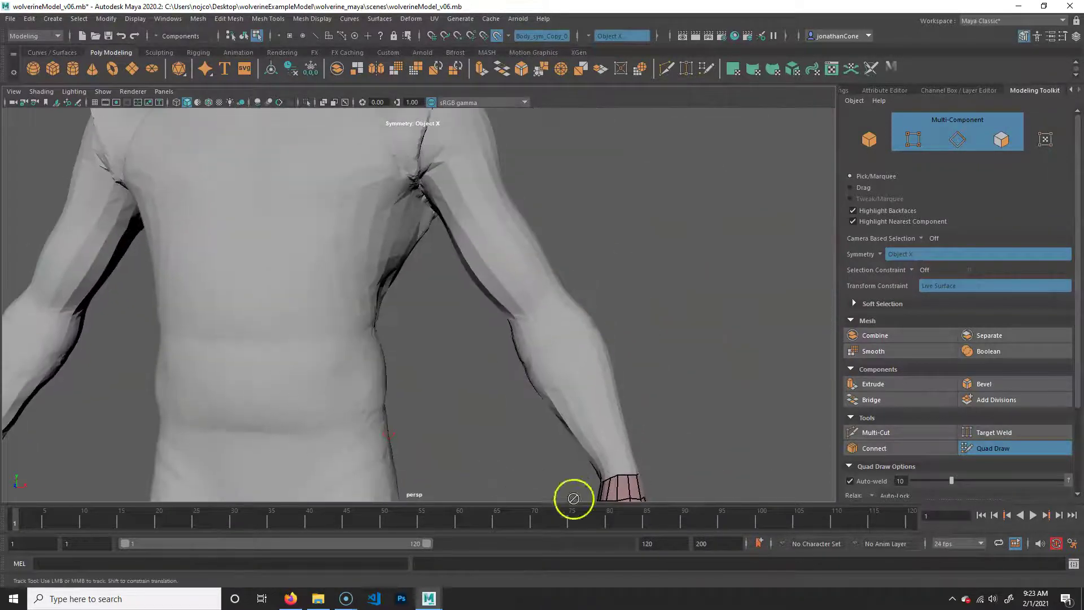
alt+middle_drag(593, 466, 621, 465)
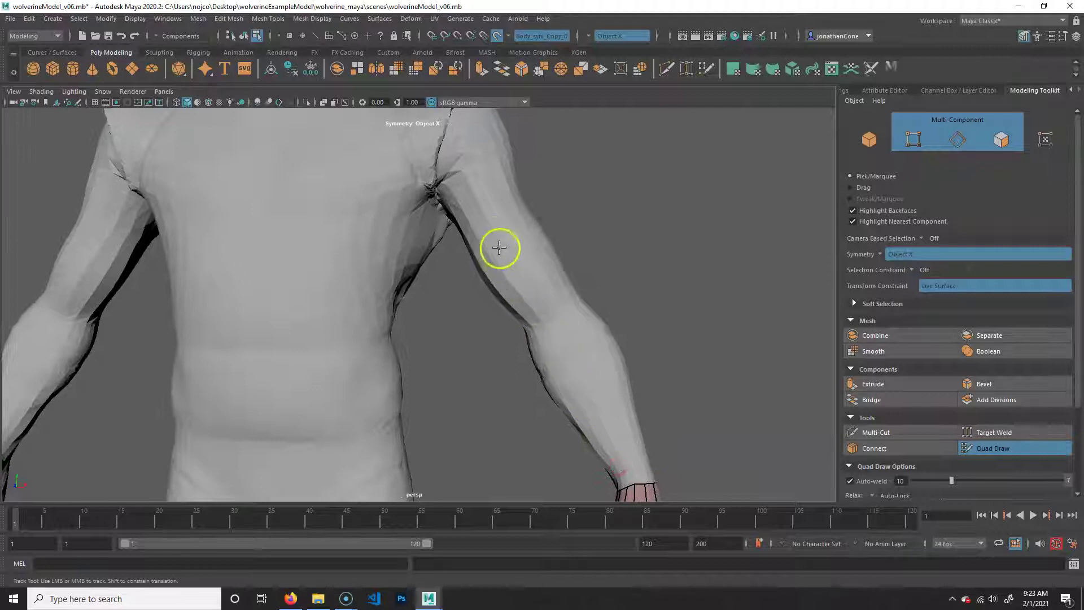
scroll(533, 278, down, 5)
alt+drag(532, 278, 559, 353)
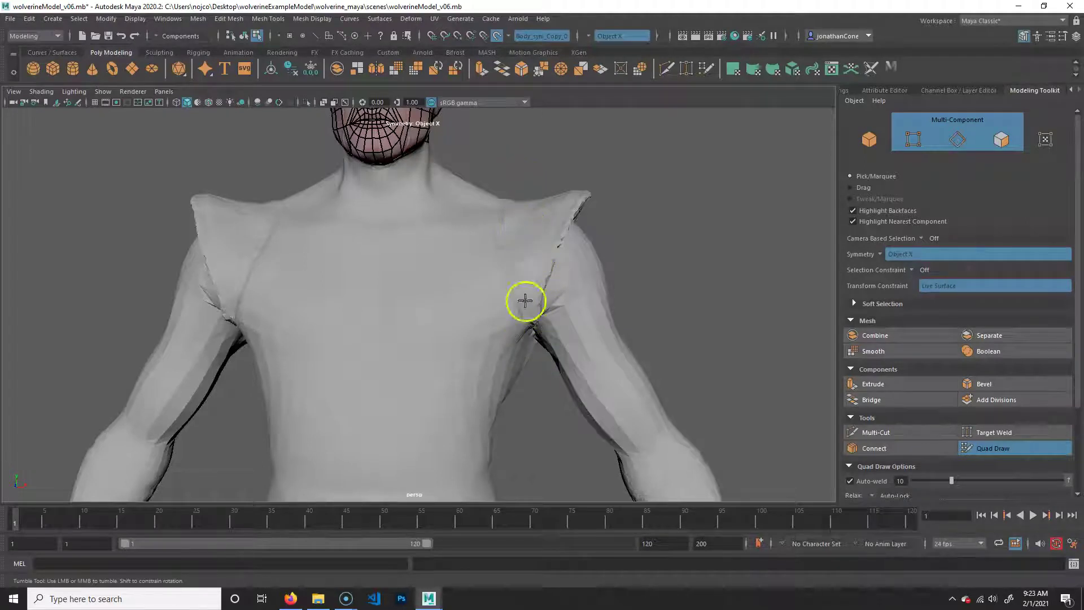
scroll(525, 301, down, 6)
scroll(499, 283, up, 4)
alt+middle_drag(499, 283, 502, 436)
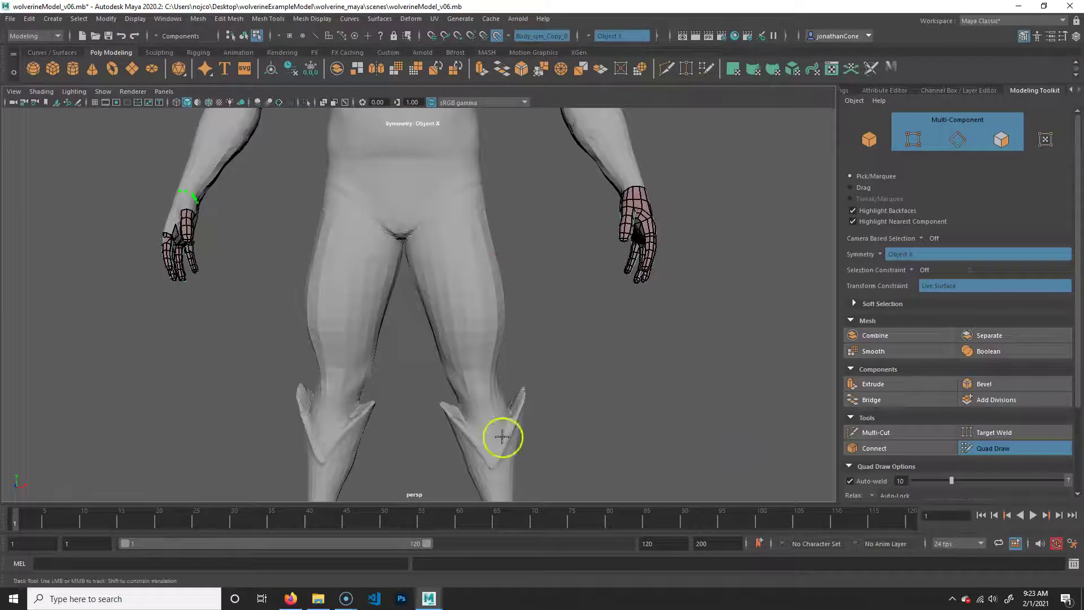
scroll(473, 378, down, 3)
scroll(487, 339, up, 3)
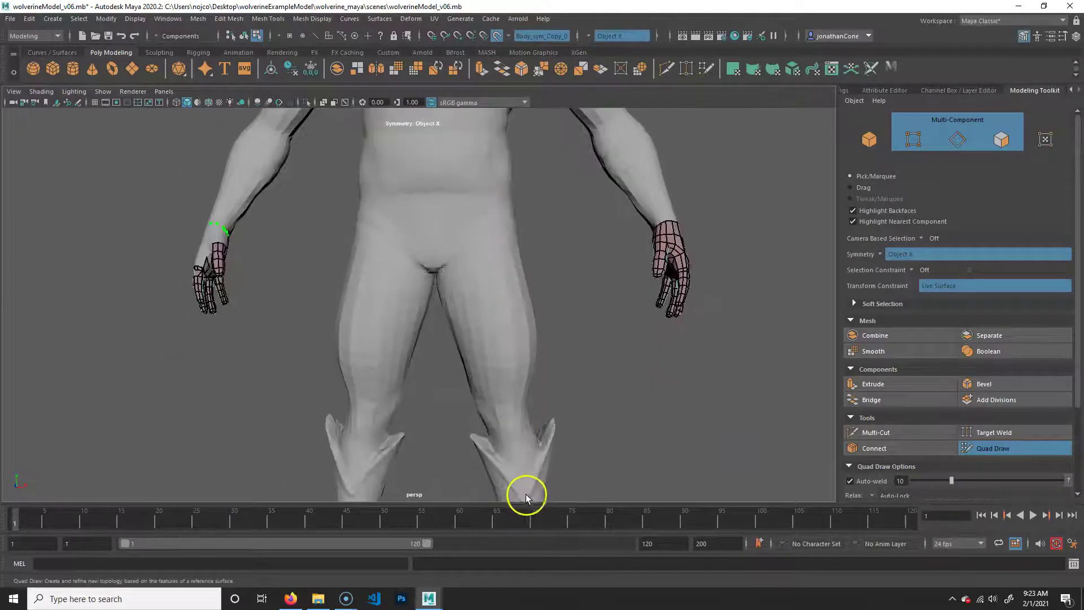
alt+middle_drag(517, 206, 486, 385)
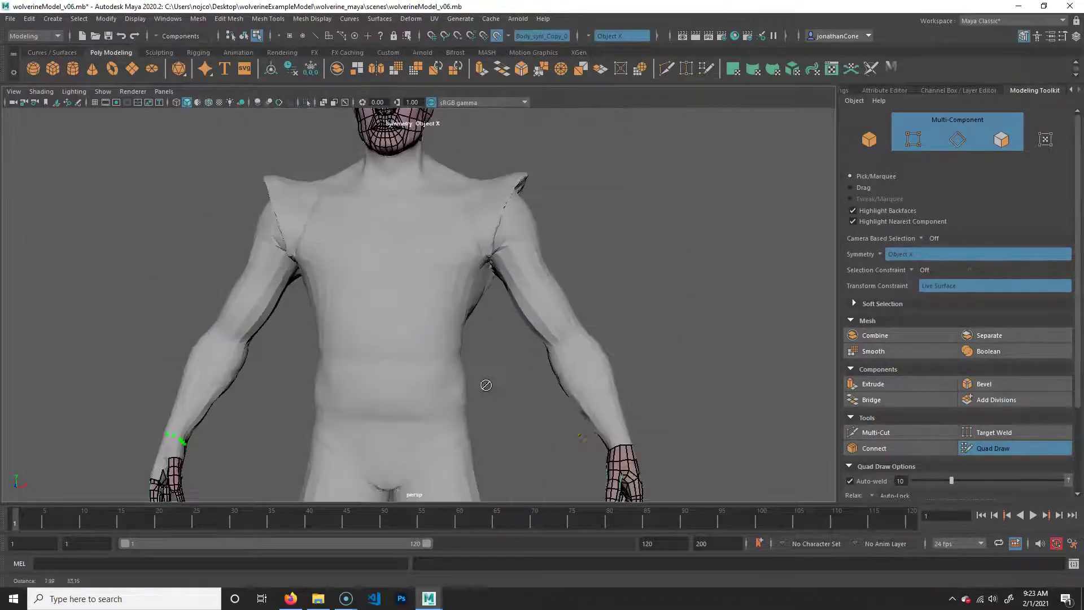
alt+middle_drag(467, 239, 483, 323)
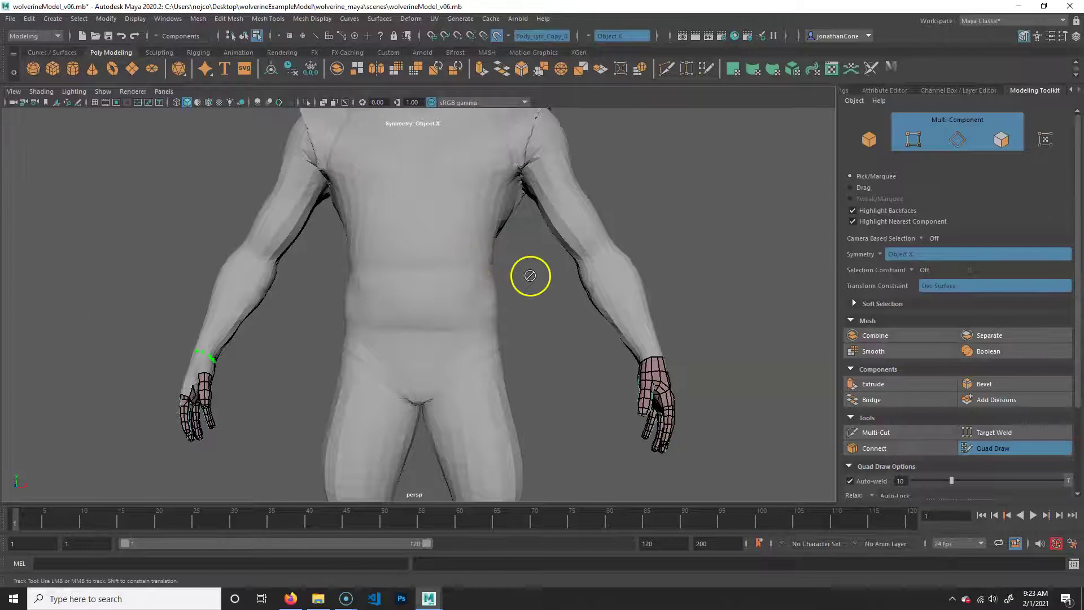
alt+middle_drag(530, 273, 576, 431)
alt+right_drag(576, 431, 580, 406)
alt+drag(474, 423, 492, 215)
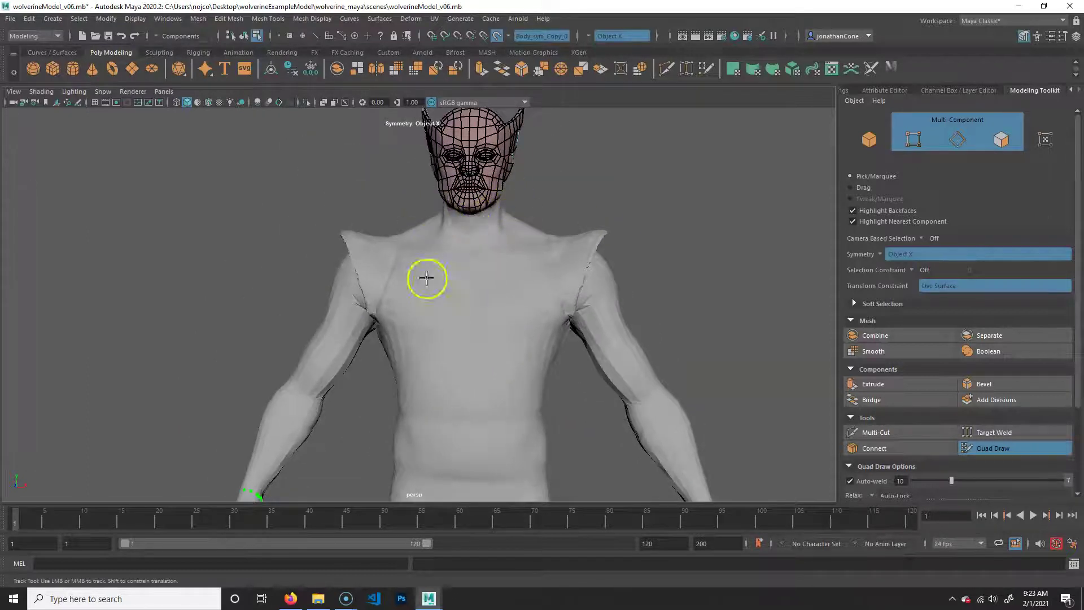
Place four points on the front of the shin, just below the tip of the knee guard, and fill them with a quad.
alt+middle_drag(561, 465, 522, 148)
alt+middle_drag(486, 428, 346, 327)
alt+right_drag(347, 327, 428, 343)
alt+middle_drag(428, 343, 396, 311)
alt+drag(490, 388, 436, 343)
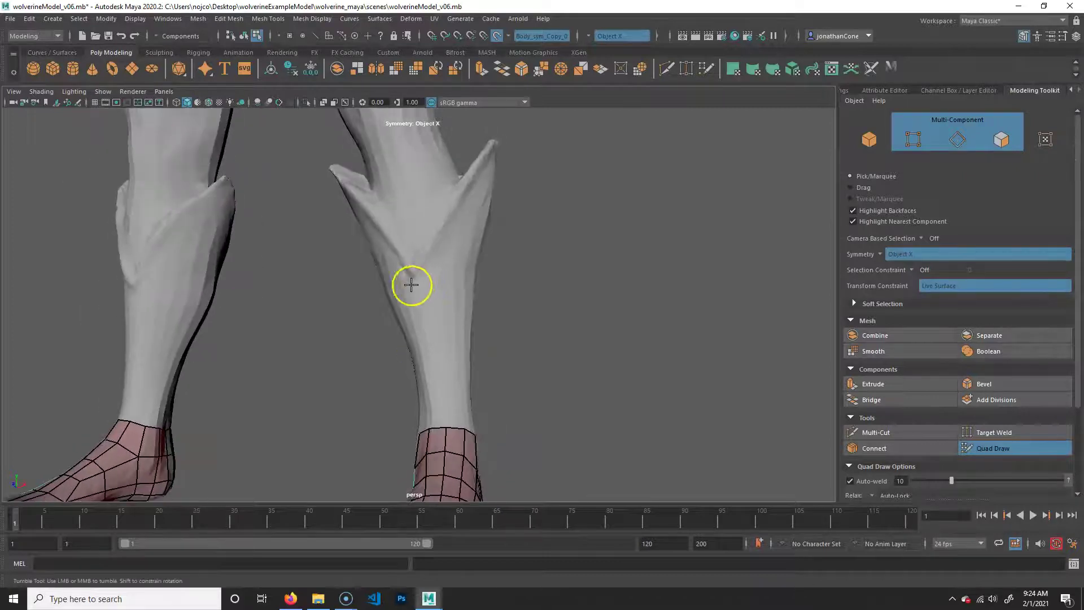
alt+drag(411, 285, 428, 288)
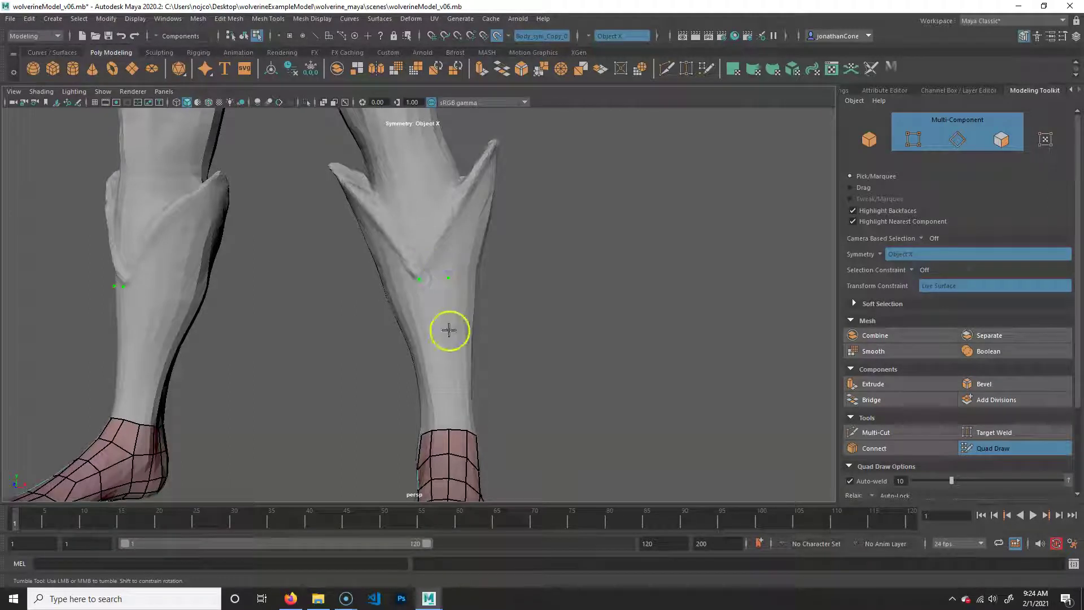
shift+click(448, 363)
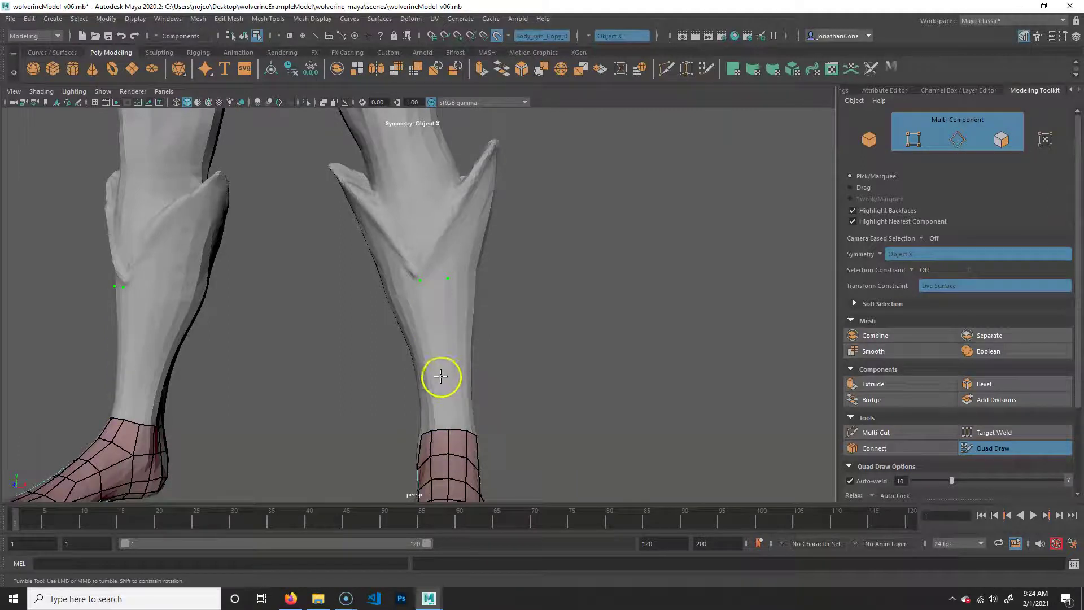
shift+click(443, 339)
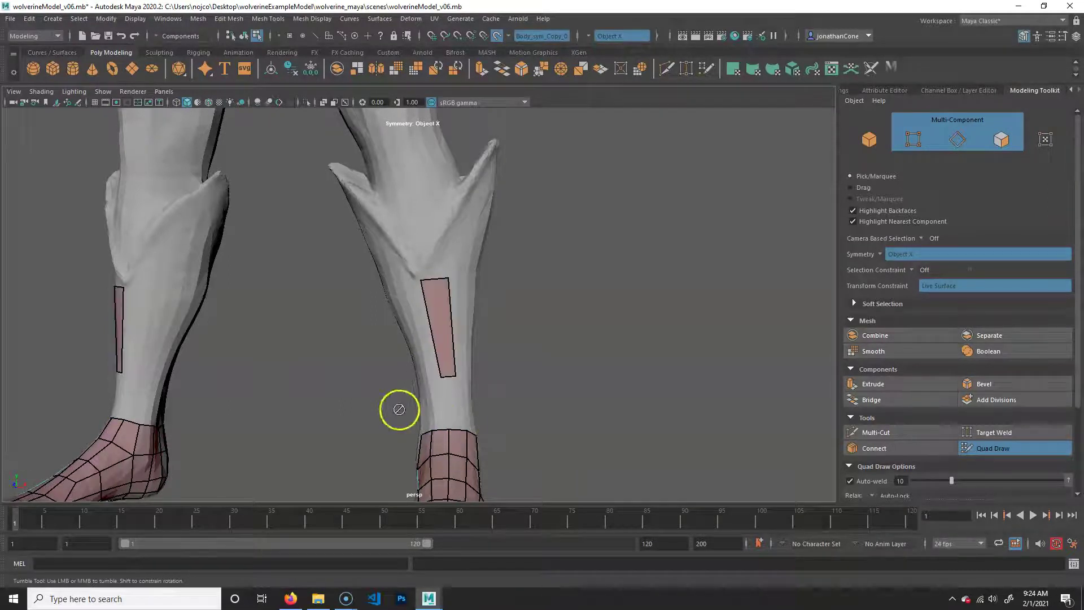
Pull the shin quad's two lower corners down and weld them to the front of the open ankle edge.
scroll(480, 395, up, 3)
alt+middle_drag(483, 383, 475, 367)
drag(445, 357, 459, 422)
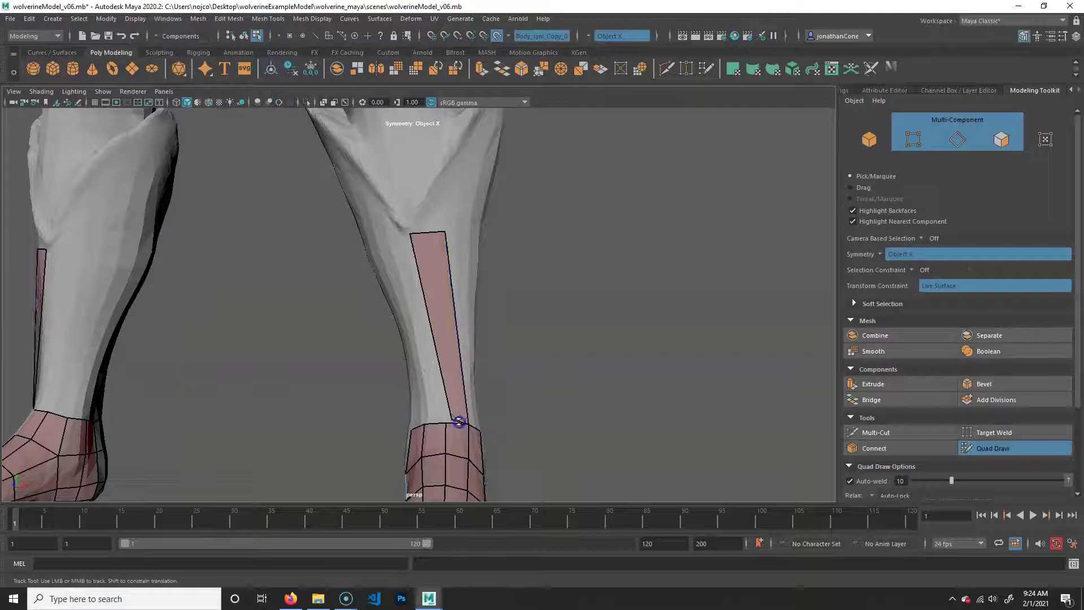
alt+drag(426, 353, 454, 304)
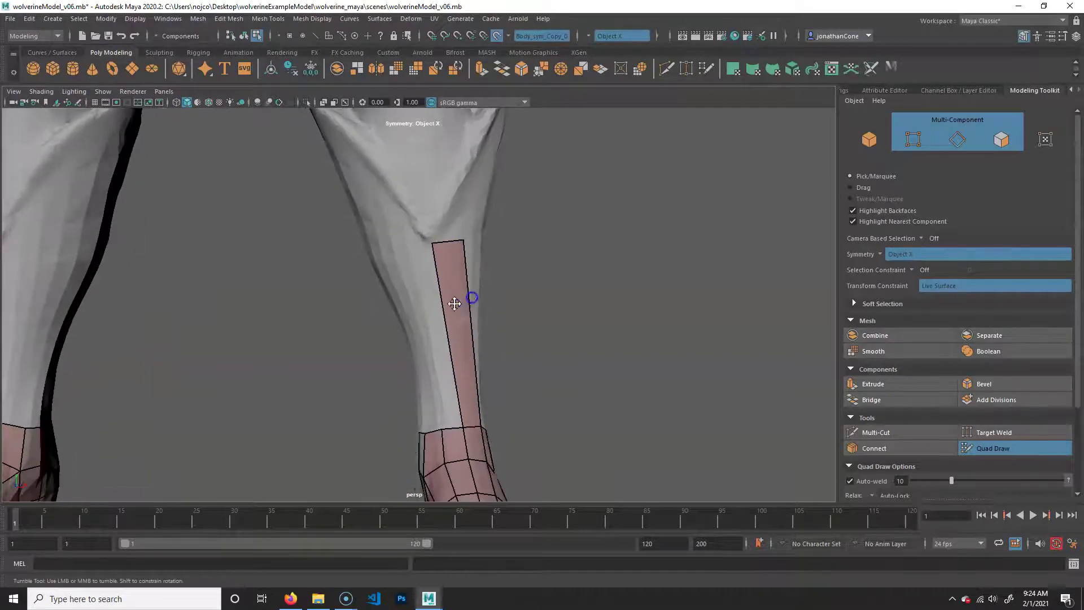
ctrl+click(455, 302)
Fill three more long quads around the outer side of the shin, from the ankle edge up to the knee guard's height.
mouse_move(592, 397)
alt+mouse_down()
mouse_move(518, 394)
mouse_move(433, 367)
alt+mouse_up()
click(390, 238)
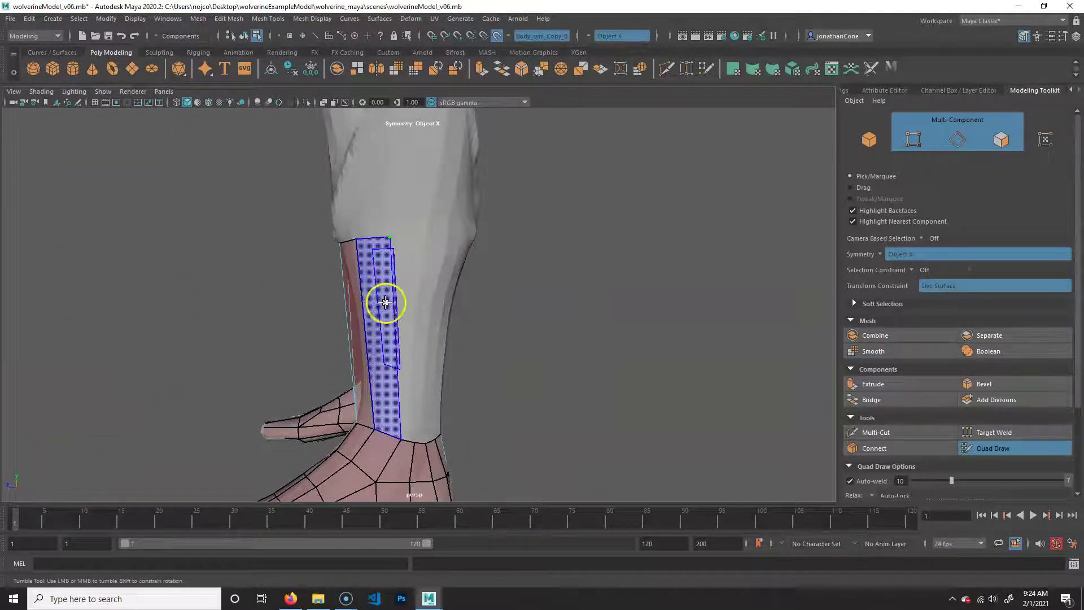
shift+click(384, 303)
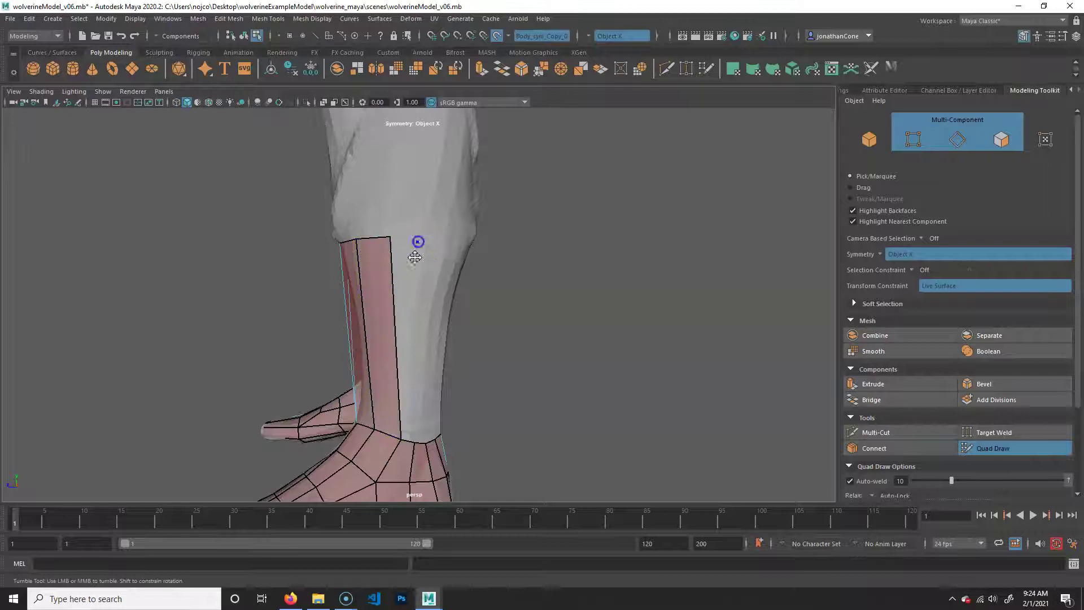
click(417, 243)
shift+click(410, 237)
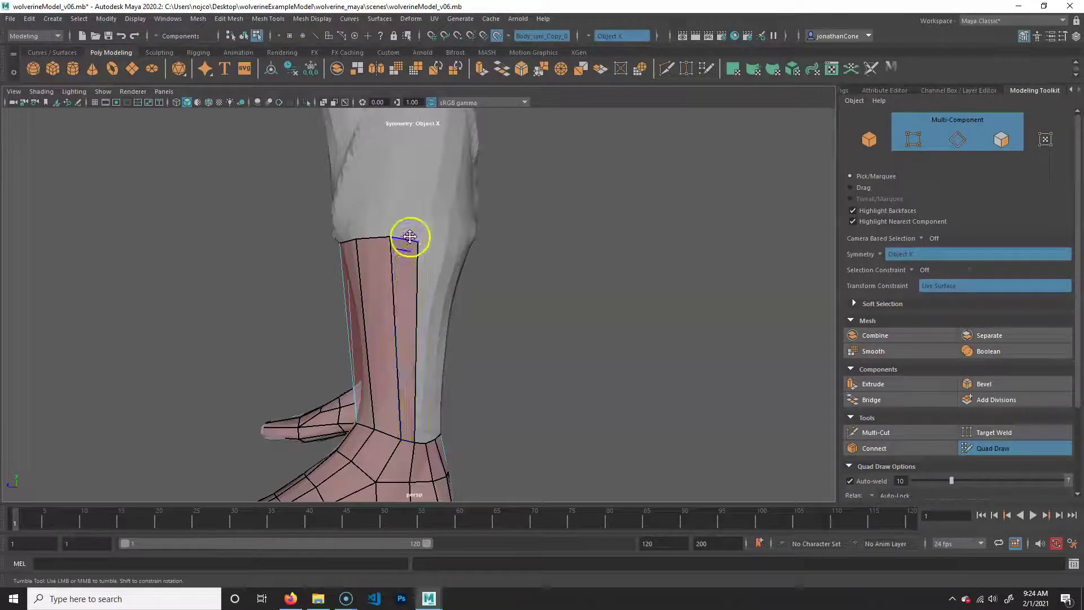
alt+drag(457, 390, 415, 350)
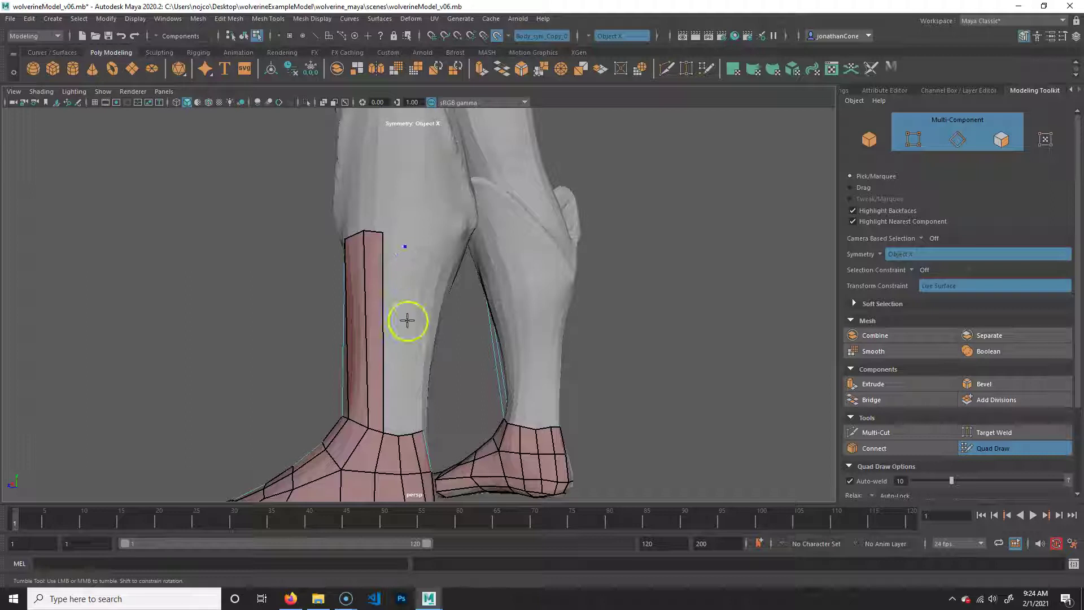
click(400, 353)
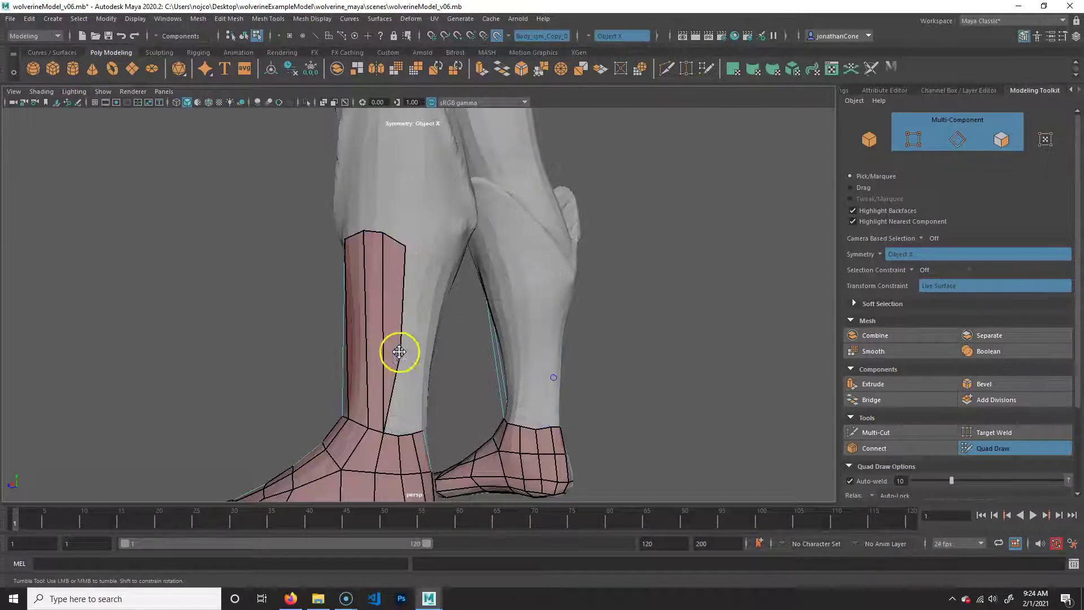
alt+drag(394, 439, 397, 275)
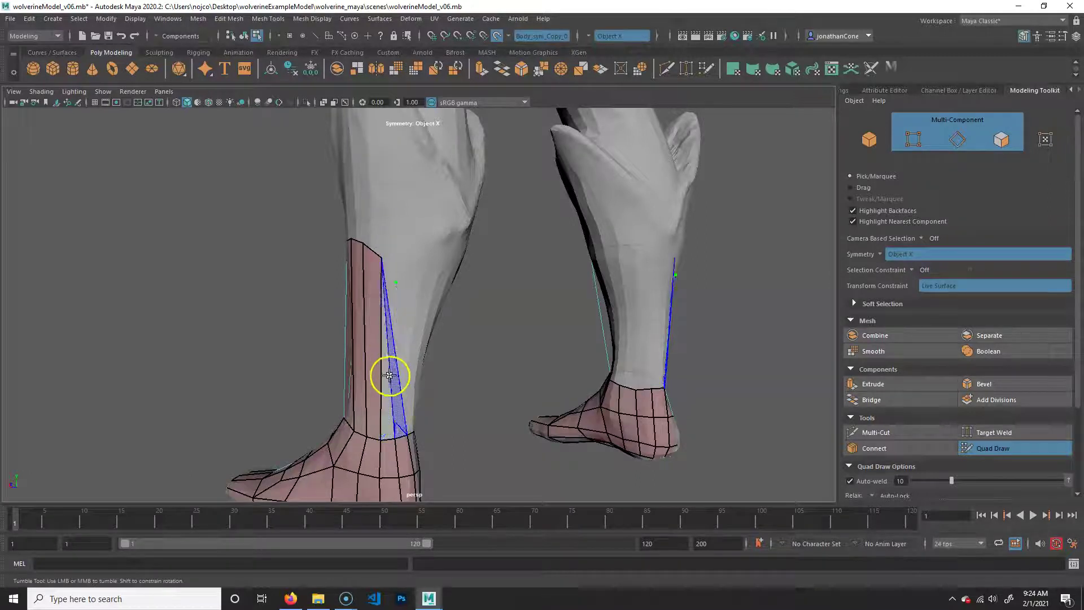
Fill a separate long quad from four points on the outer calf, just behind the finished strips.
scroll(395, 367, up, 5)
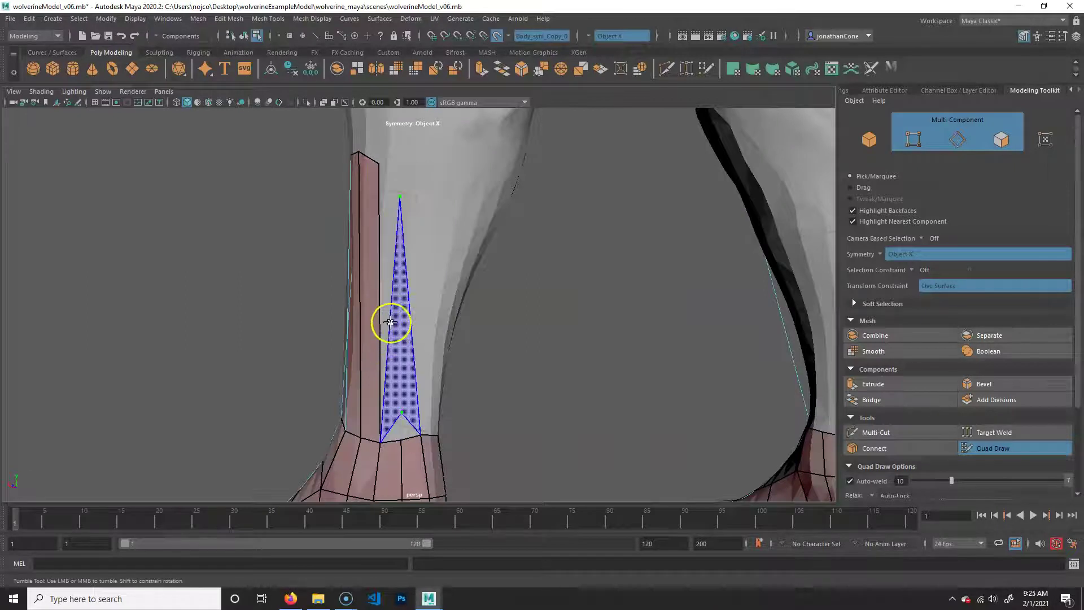
shift+click(392, 189)
key(ctrl+z)
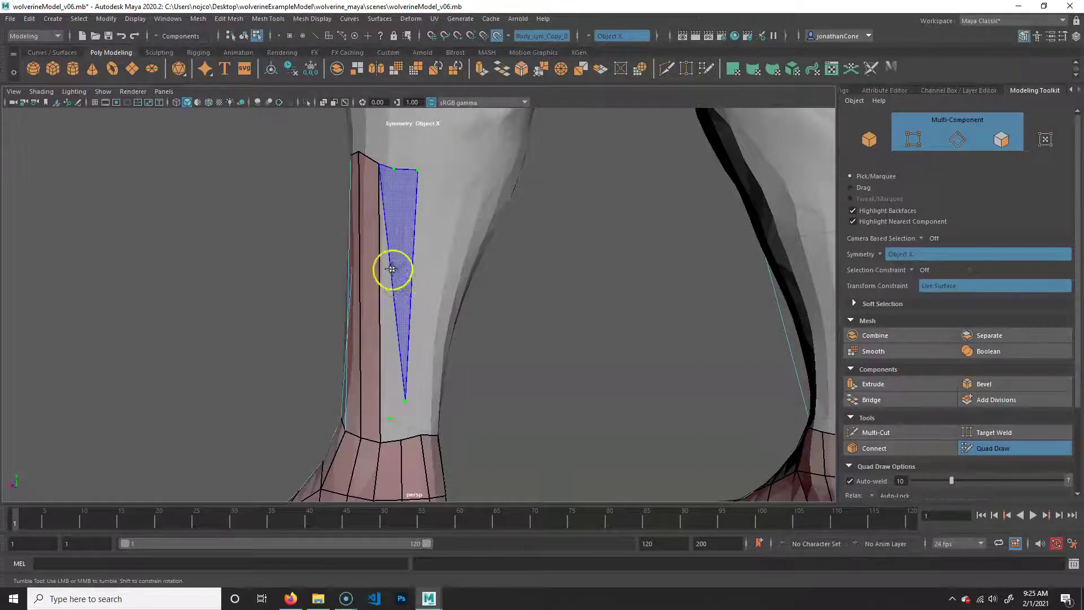
shift+click(408, 300)
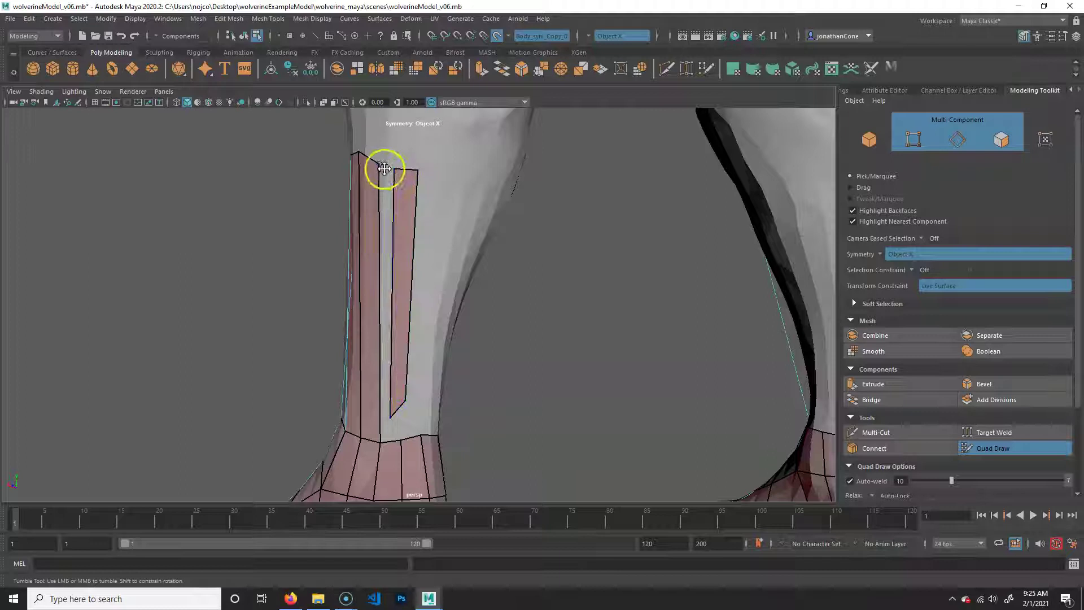
Try to merge the neighbouring strip's edge onto the separate calf quad, and undo it.
shift+drag(375, 210, 375, 209)
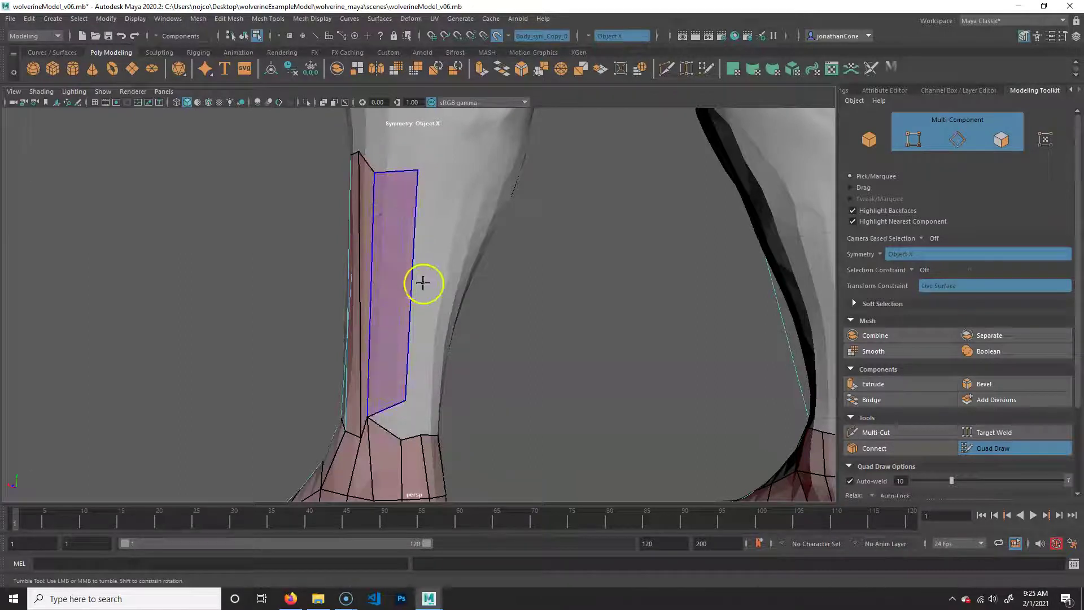
key(ctrl+z)
shift+drag(367, 260, 370, 259)
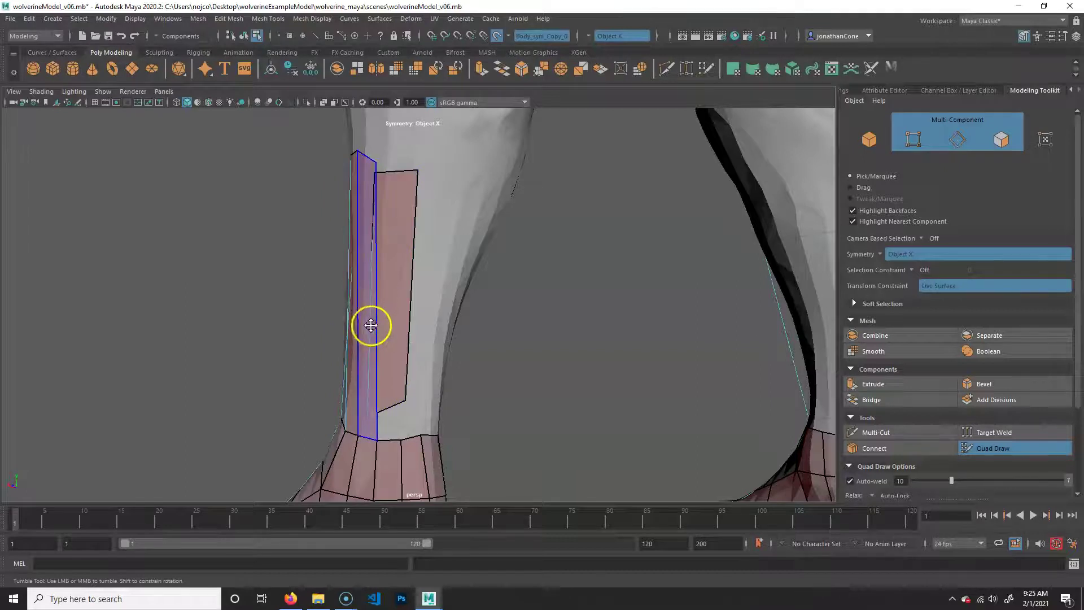
key(ctrl+z)
Weld the separate quad's front edge to the neighbouring strip and its remaining lower corner to the ankle edge.
shift+drag(416, 321, 381, 311)
drag(406, 402, 401, 440)
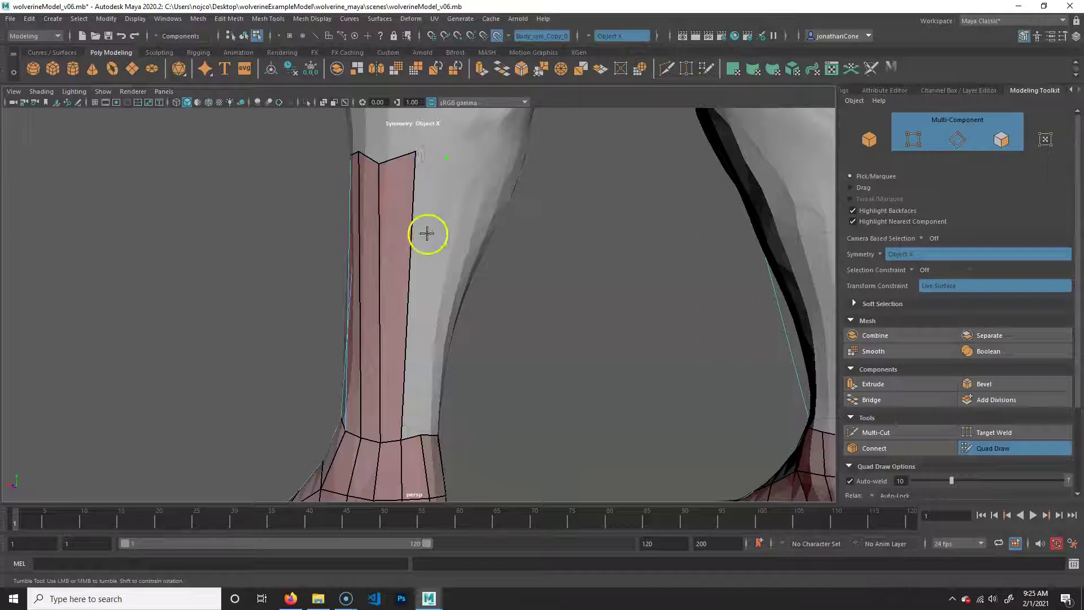
drag(413, 257, 416, 261)
Fill two more long quads around the back of the calf, rising from the ankle edge.
alt+drag(534, 322, 413, 203)
click(422, 167)
shift+click(395, 218)
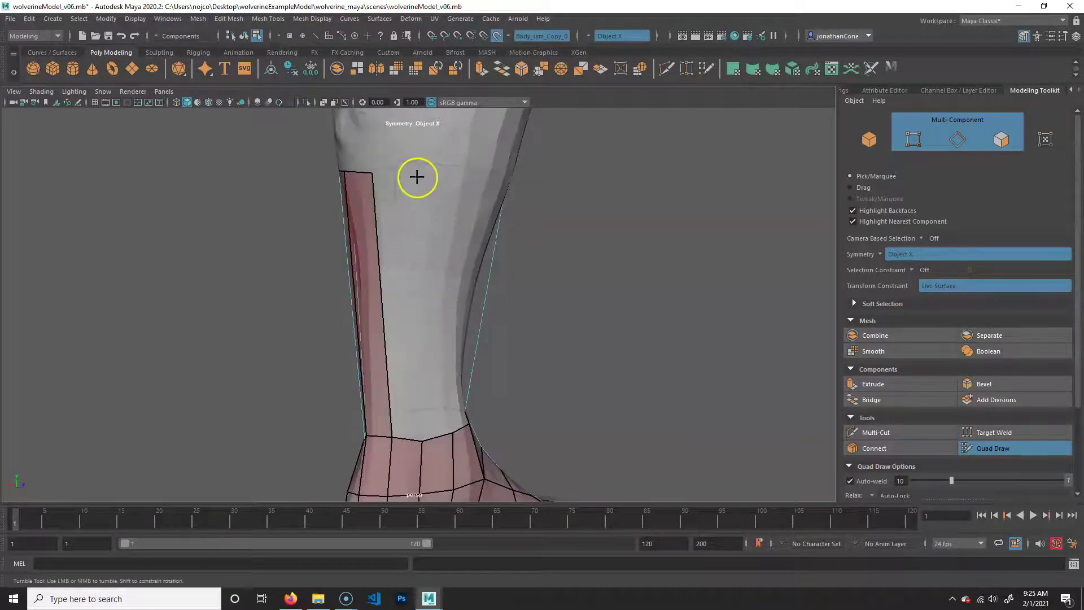
click(417, 178)
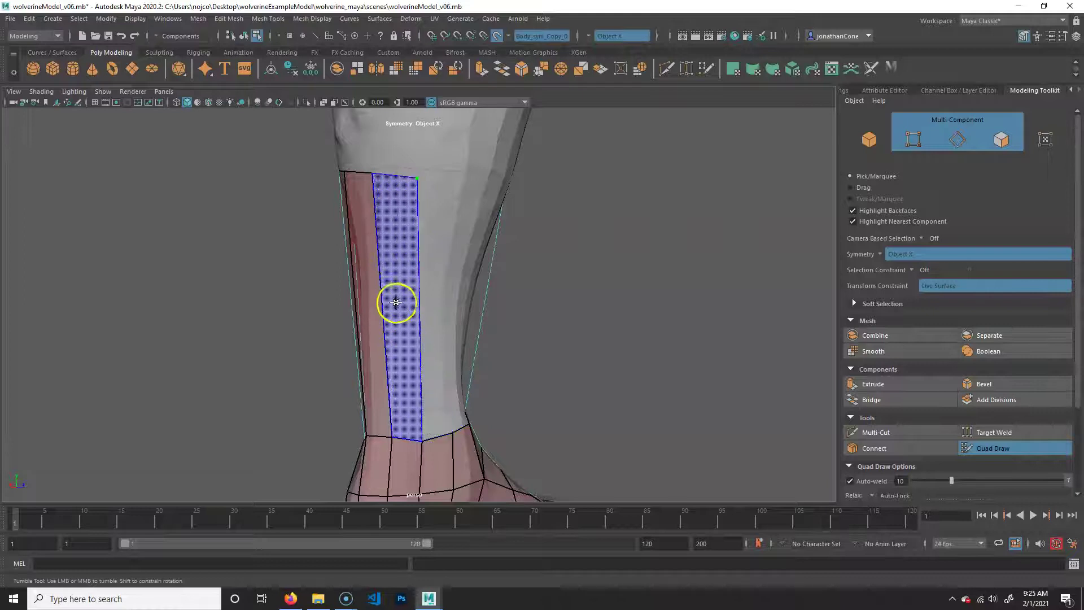
shift+click(396, 302)
Close the ring around the lower leg with three long quads across the inner side of the calf.
alt+drag(460, 302, 373, 305)
mouse_move(388, 193)
alt+mouse_down()
mouse_move(407, 194)
mouse_move(397, 200)
alt+mouse_up()
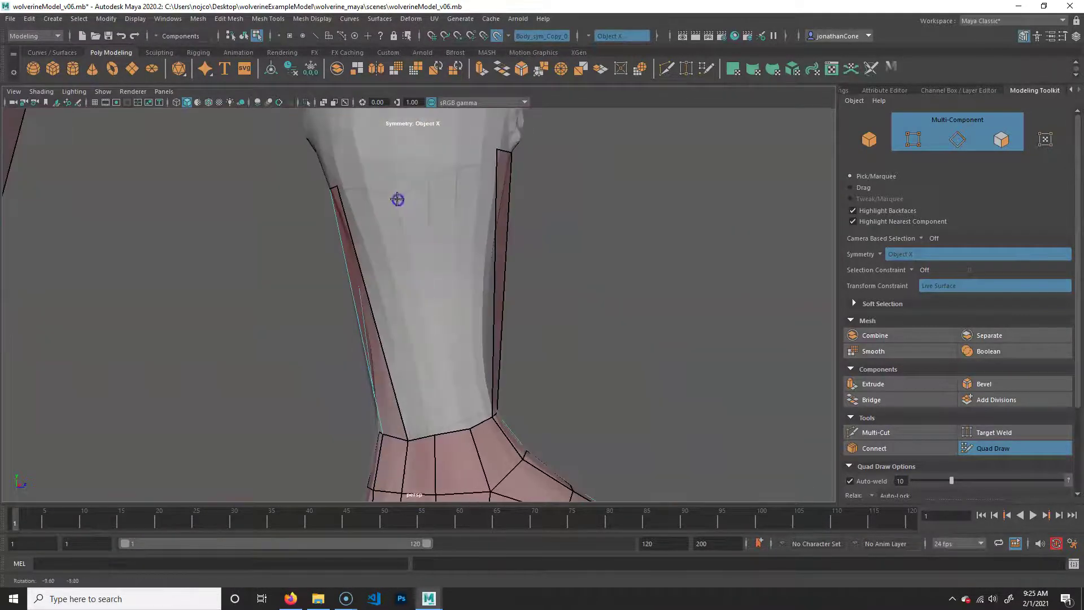
shift+click(380, 297)
click(421, 177)
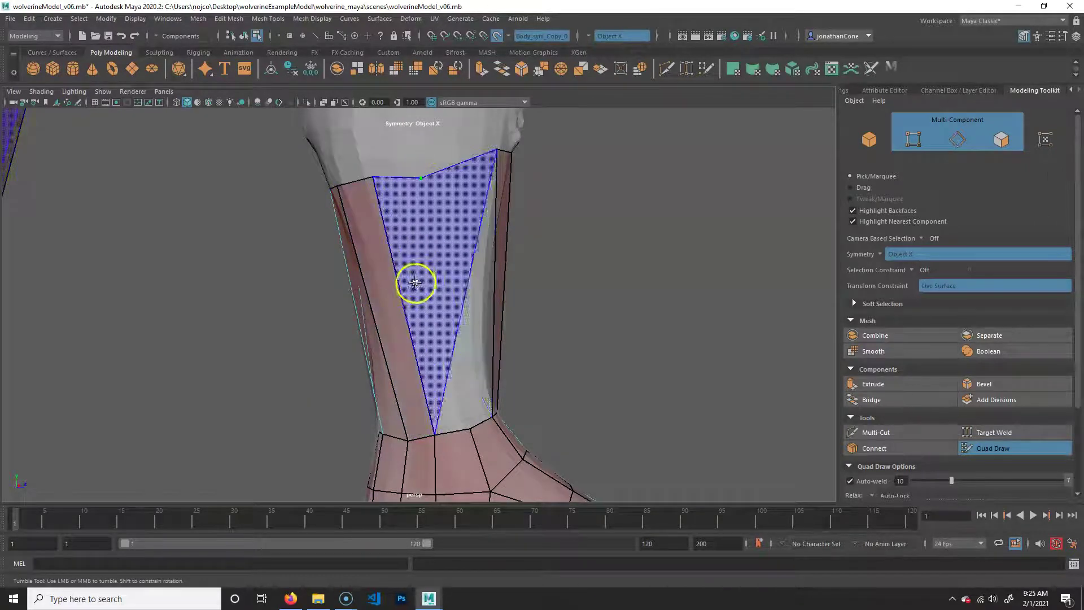
shift+click(410, 298)
alt+drag(512, 237, 476, 249)
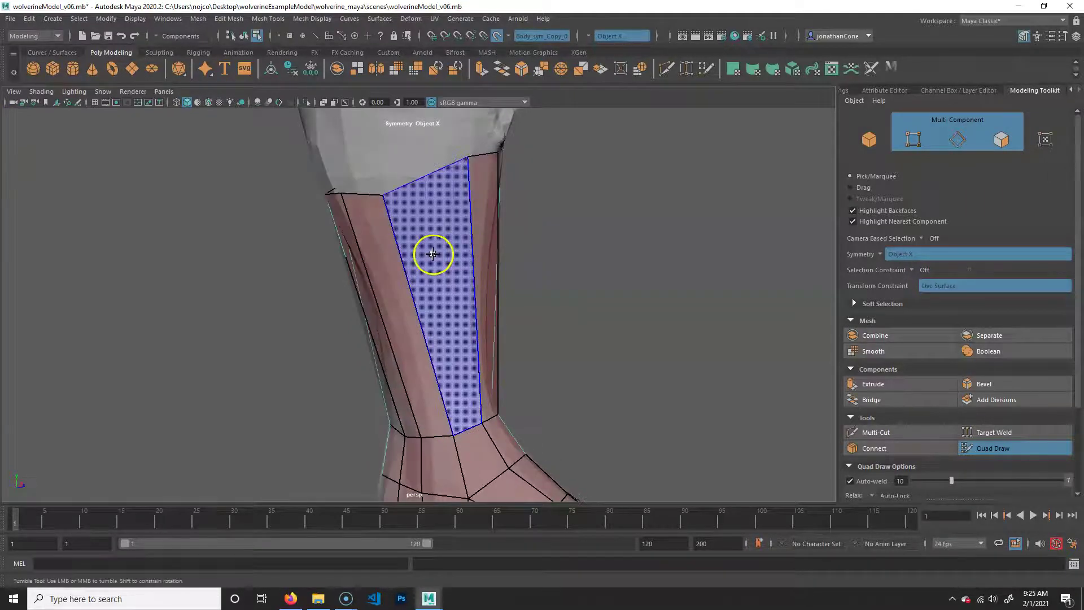
shift+click(451, 269)
Space the upper border vertices of the lower leg mesh evenly across the inner side of the calf.
alt+drag(484, 298, 375, 240)
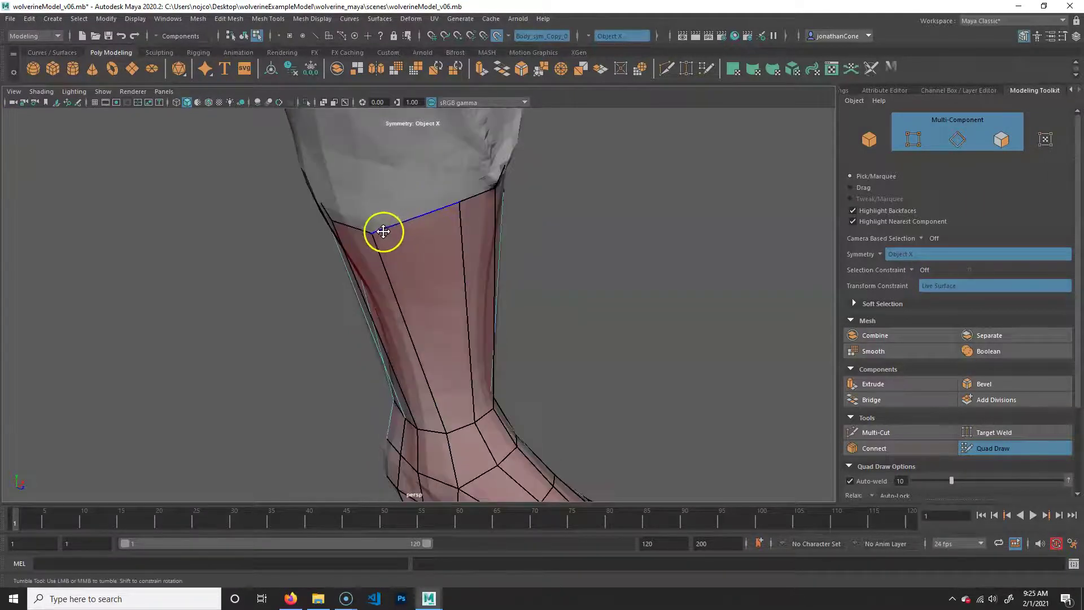
mouse_move(426, 211)
alt+mouse_down()
mouse_move(395, 244)
mouse_move(362, 201)
mouse_move(406, 194)
mouse_move(436, 271)
mouse_move(414, 203)
mouse_move(457, 187)
mouse_move(445, 189)
alt+mouse_up()
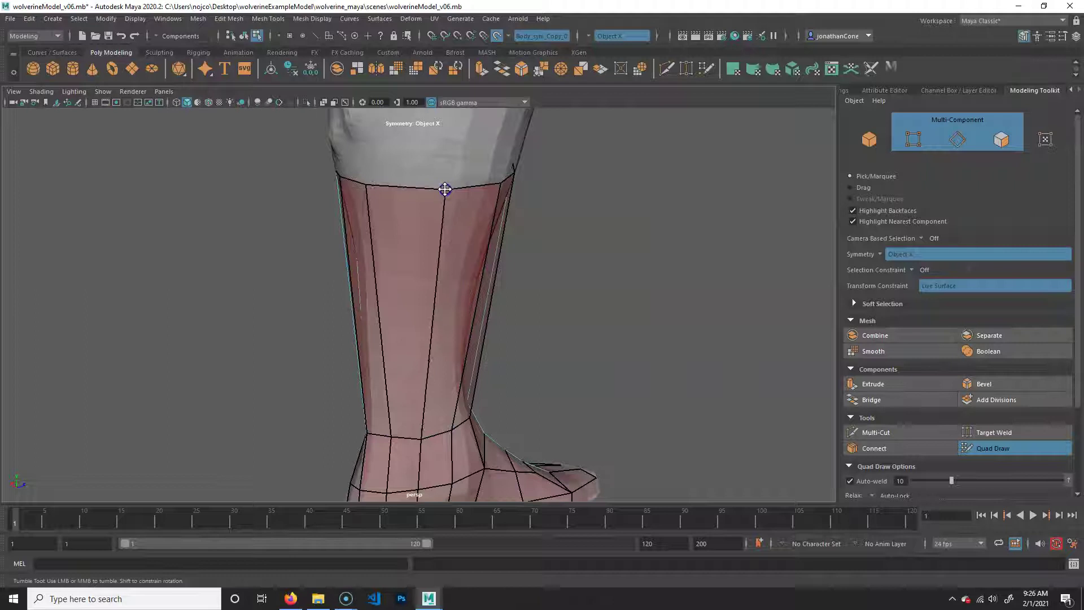
drag(366, 185, 400, 181)
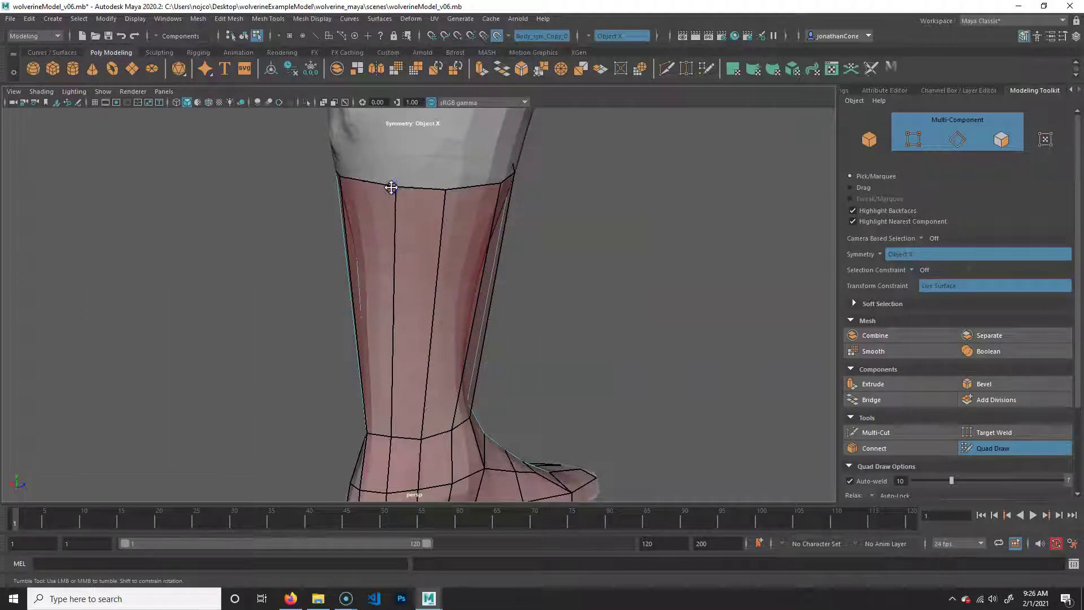
alt+drag(368, 279, 467, 276)
Adjust the upper border vertices on the back and outer side of the calf to even out the vertical edges.
drag(431, 177, 460, 194)
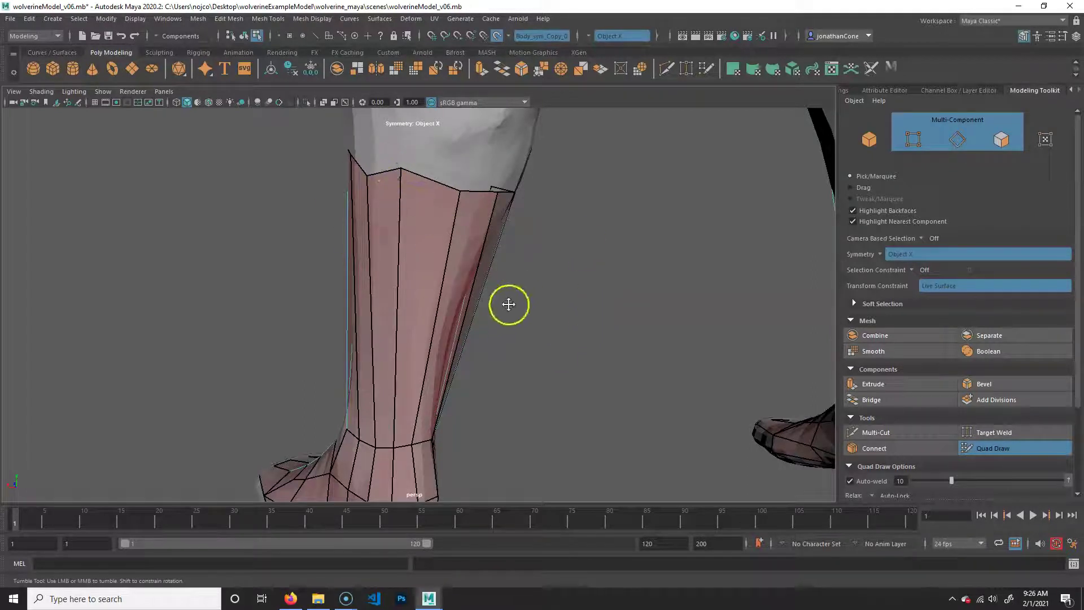
key(ctrl+z)
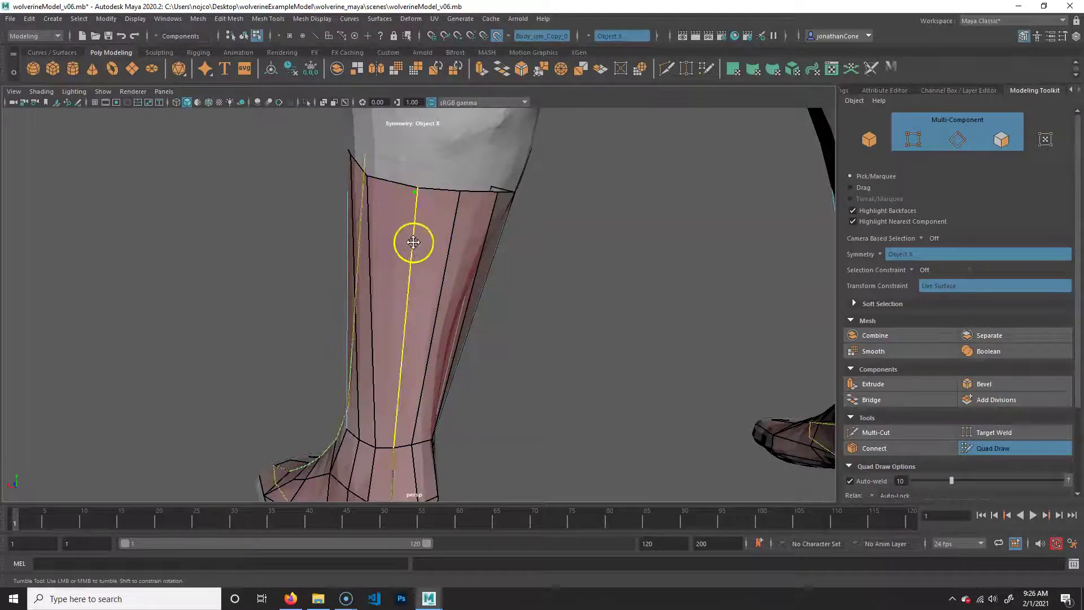
mouse_move(416, 200)
mouse_down()
mouse_move(416, 181)
mouse_move(407, 206)
mouse_up()
click(440, 283)
alt+drag(445, 216, 445, 216)
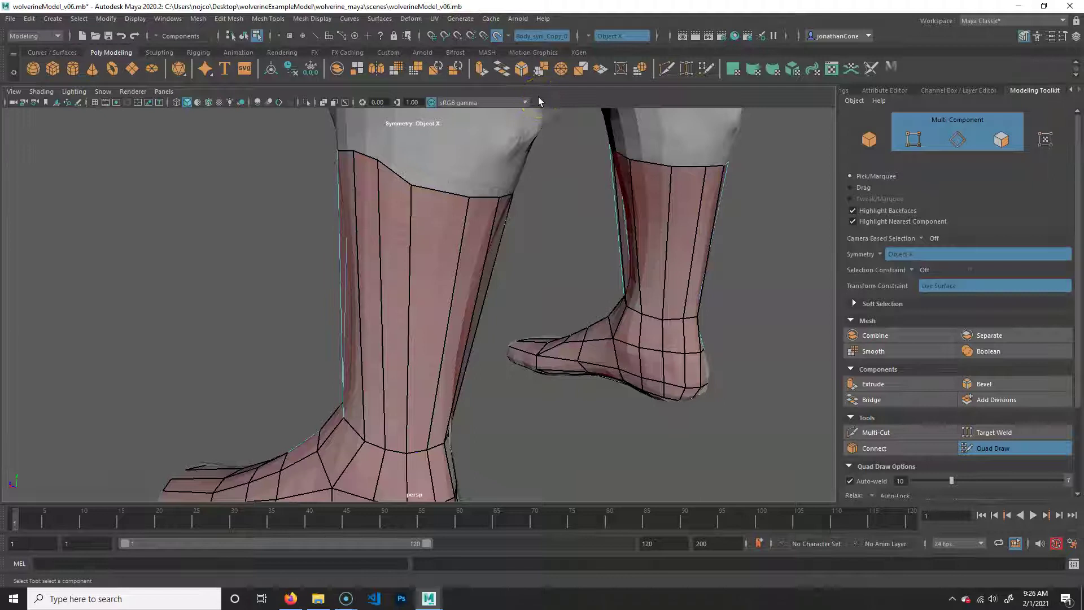
Save the scene as a new version named wolverineModel_v07.mb.
key(ctrl+shift+s)
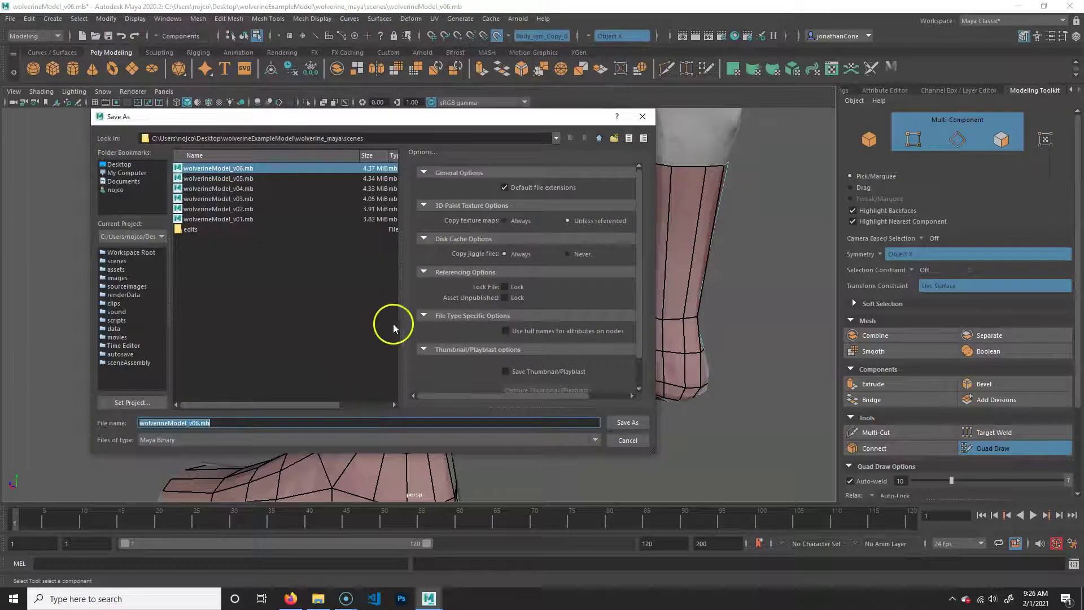
click(365, 421)
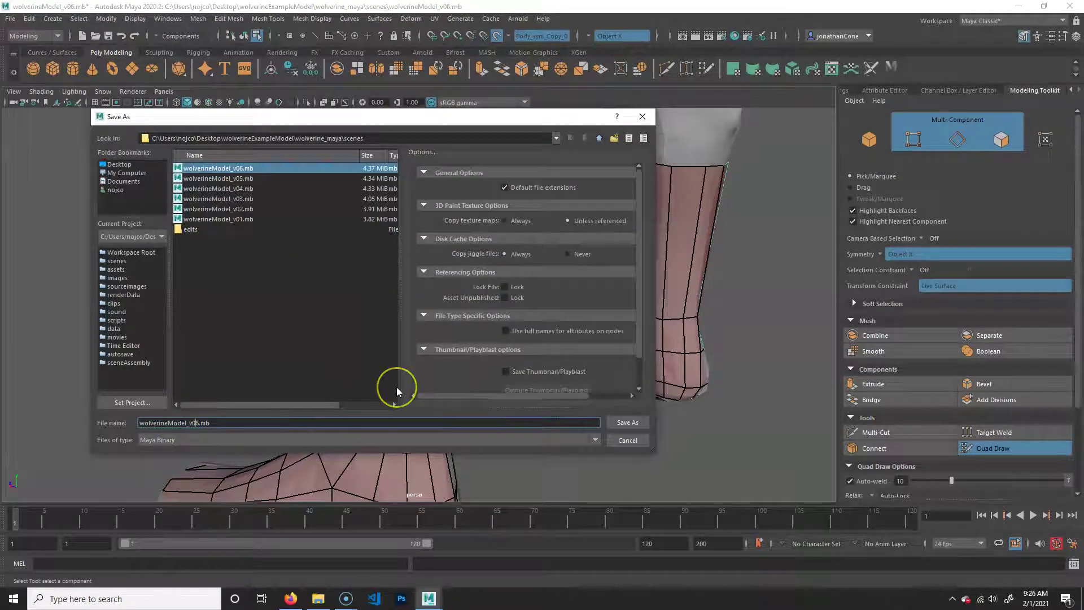
key(Delete)
key(Return)
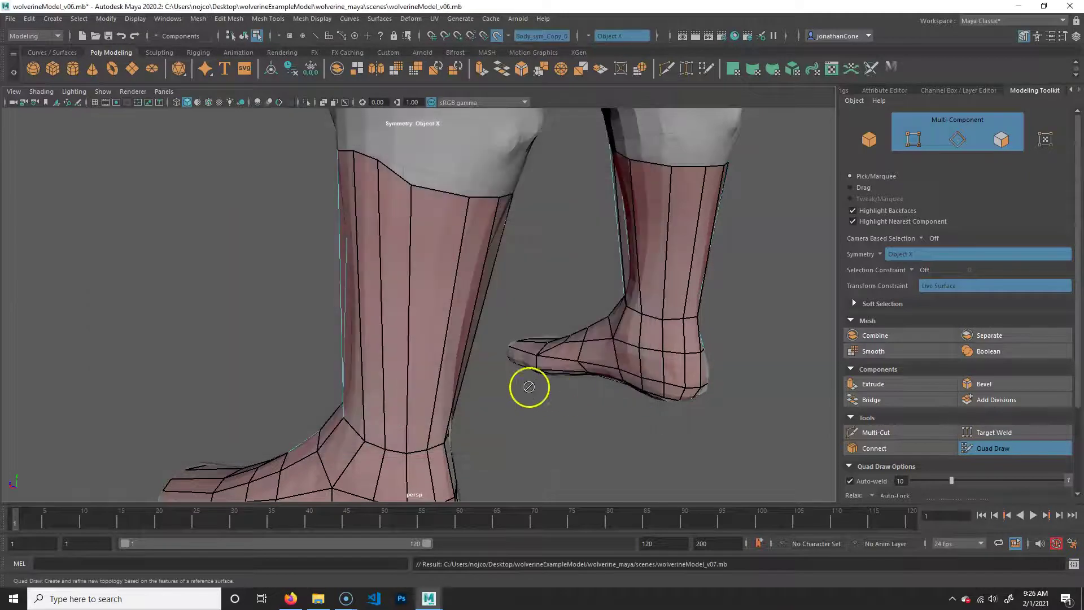
Shift two upper border vertices on the outer calf toward the back to even out the strip widths.
drag(411, 185, 438, 185)
drag(379, 162, 393, 173)
alt+right_drag(398, 175, 539, 296)
alt+drag(513, 313, 437, 280)
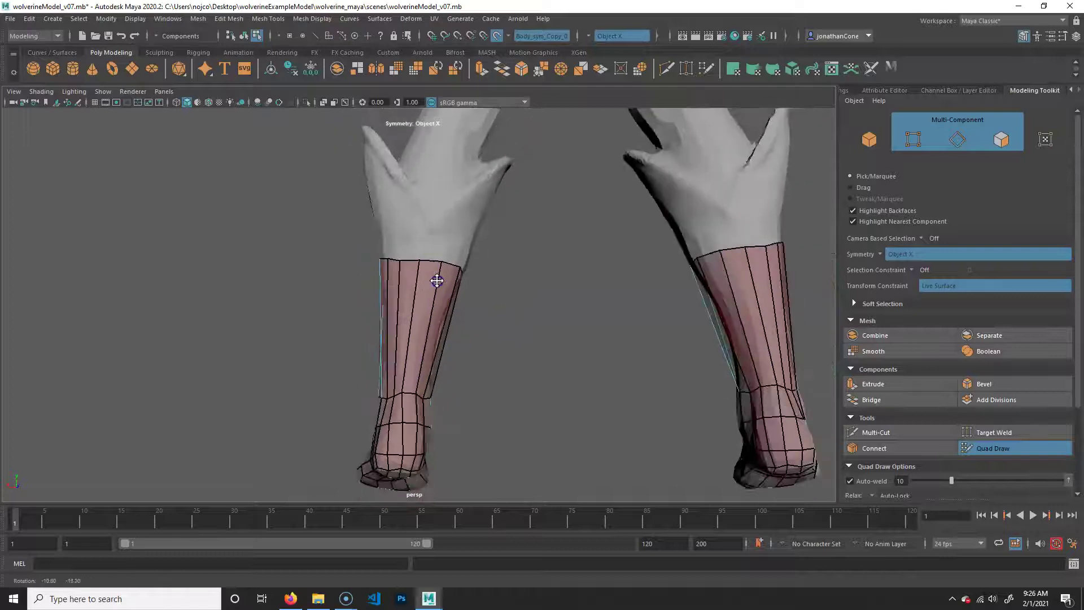
Raise the middle upper border vertex at the back of the calf toward the notch between the guard's two points.
alt+drag(399, 388, 407, 394)
alt+middle_drag(407, 394, 398, 456)
drag(413, 326, 416, 286)
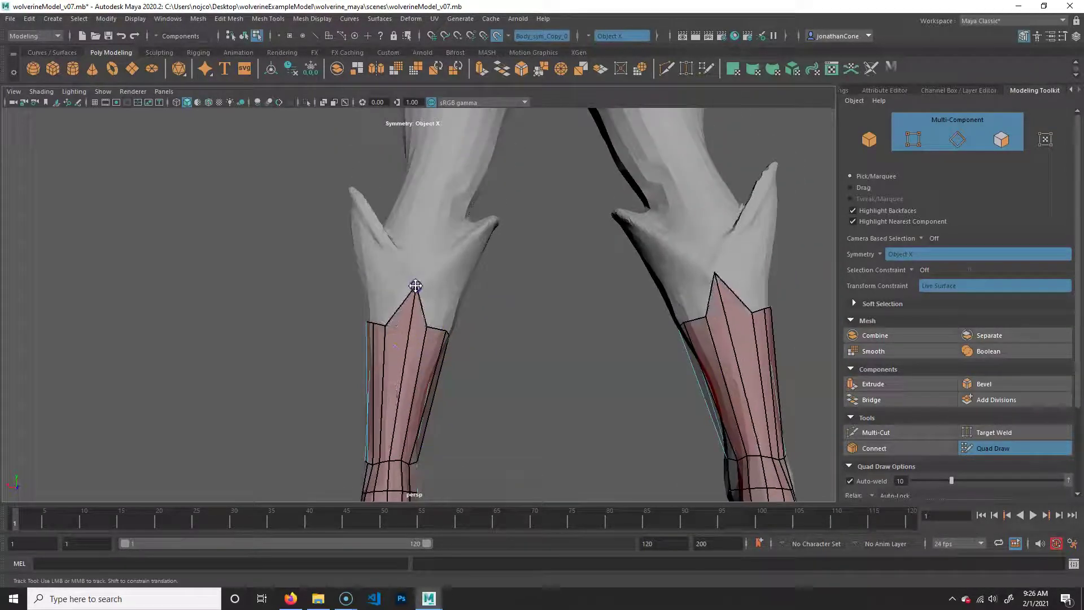
mouse_move(384, 323)
alt+mouse_down()
mouse_move(452, 360)
mouse_move(406, 322)
mouse_move(399, 336)
alt+mouse_up()
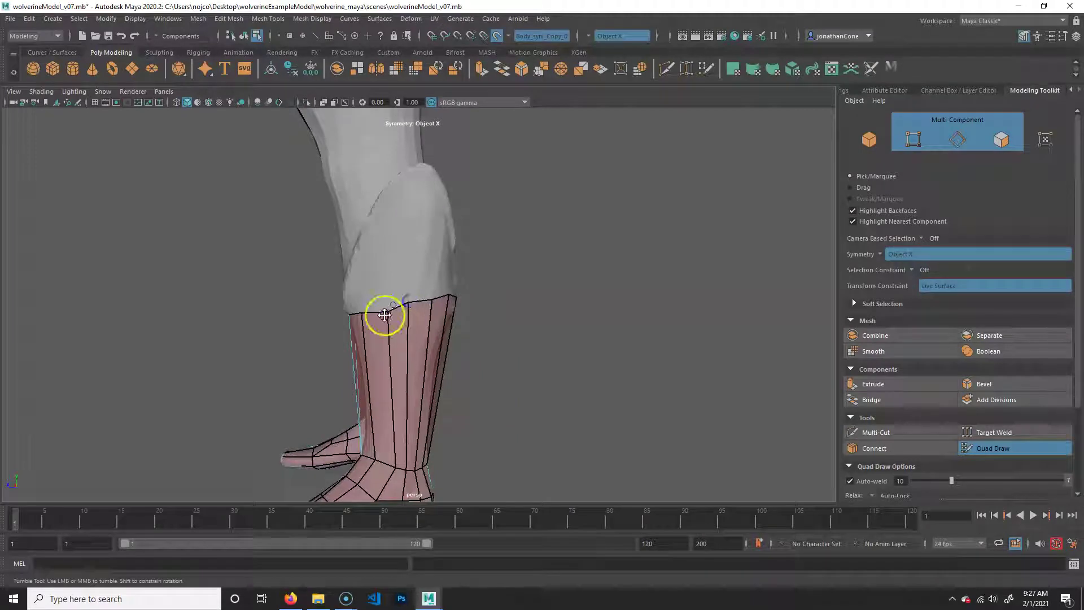
Undo the trial horizontal edge loop around the middle of the lower legs.
mouse_move(361, 336)
alt+mouse_down()
mouse_move(552, 338)
mouse_move(447, 325)
alt+mouse_up()
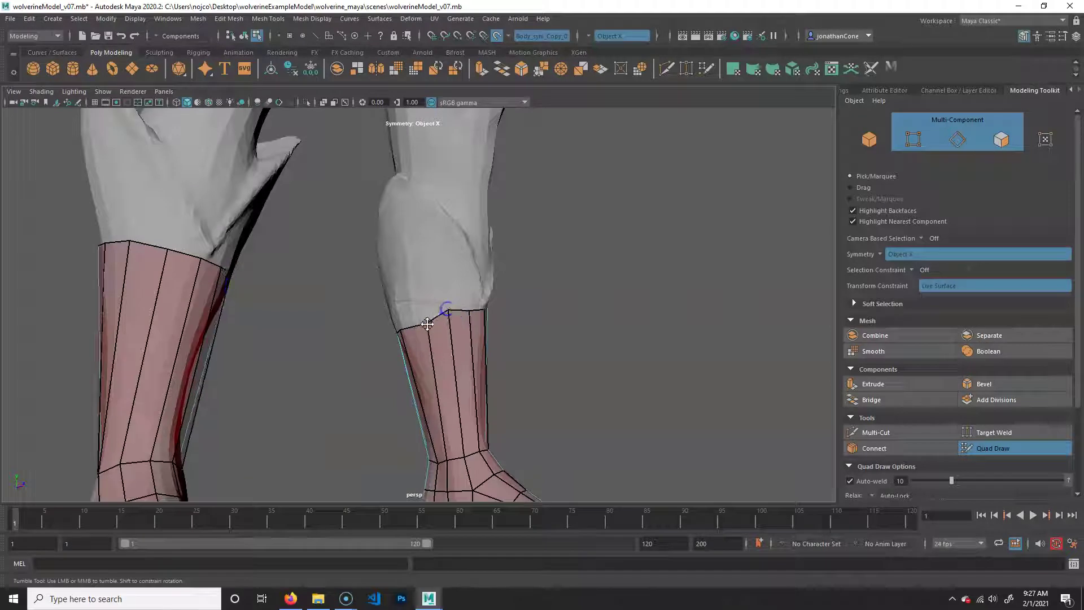
alt+drag(395, 348, 432, 335)
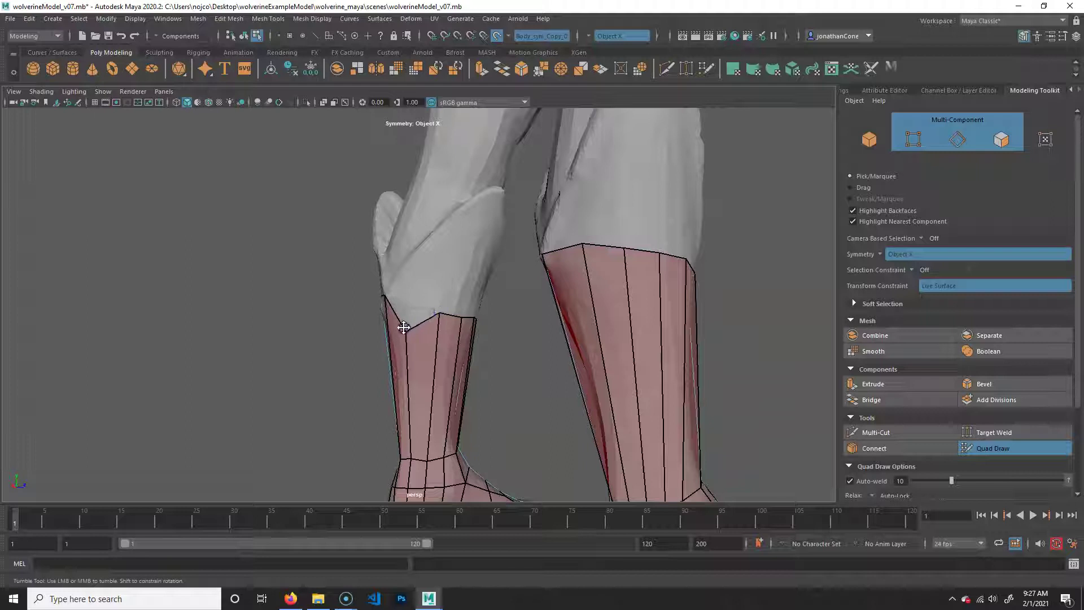
mouse_move(431, 304)
alt+mouse_down()
mouse_move(472, 322)
mouse_move(419, 319)
mouse_move(468, 336)
mouse_move(451, 311)
alt+mouse_up()
alt+drag(511, 358, 450, 363)
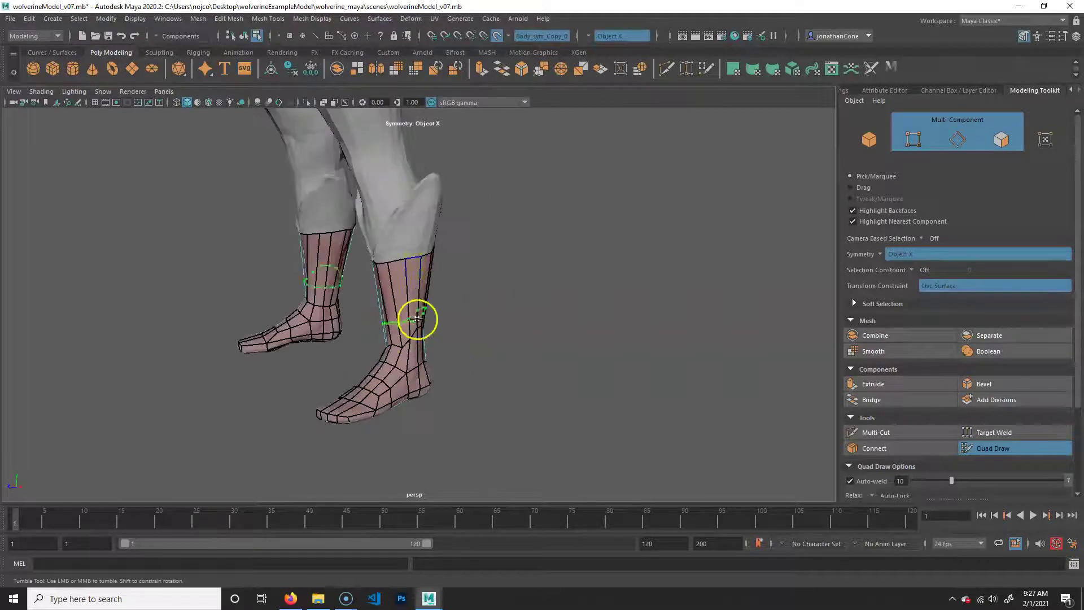
key(ctrl+z)
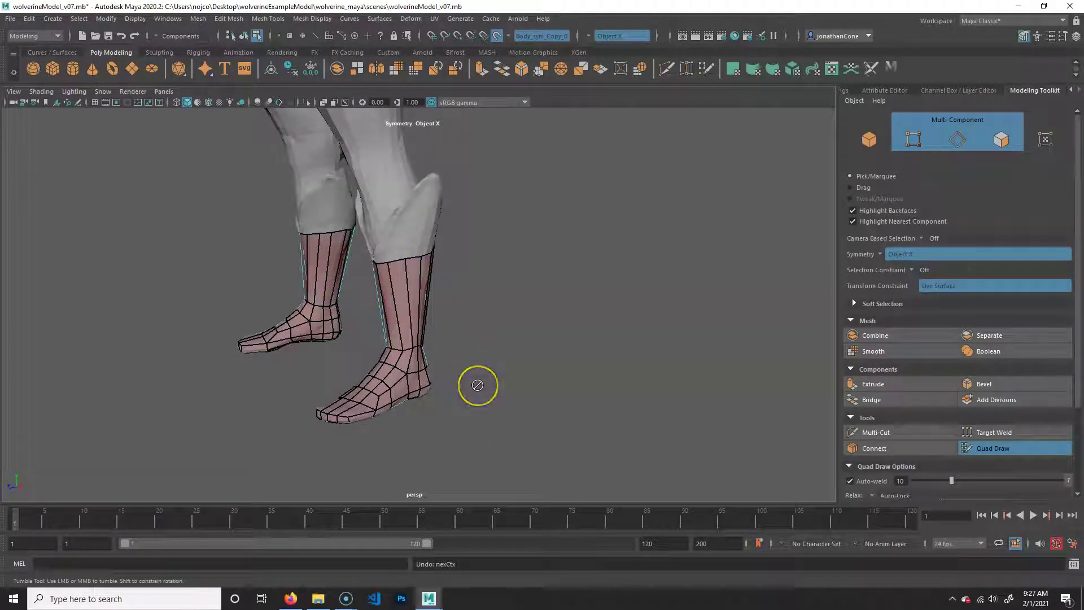
Draw two quads rising from the front notch of the shin guard, one along the base of each guard point.
alt+drag(465, 391, 511, 274)
alt+right_drag(511, 274, 650, 315)
alt+drag(638, 378, 486, 298)
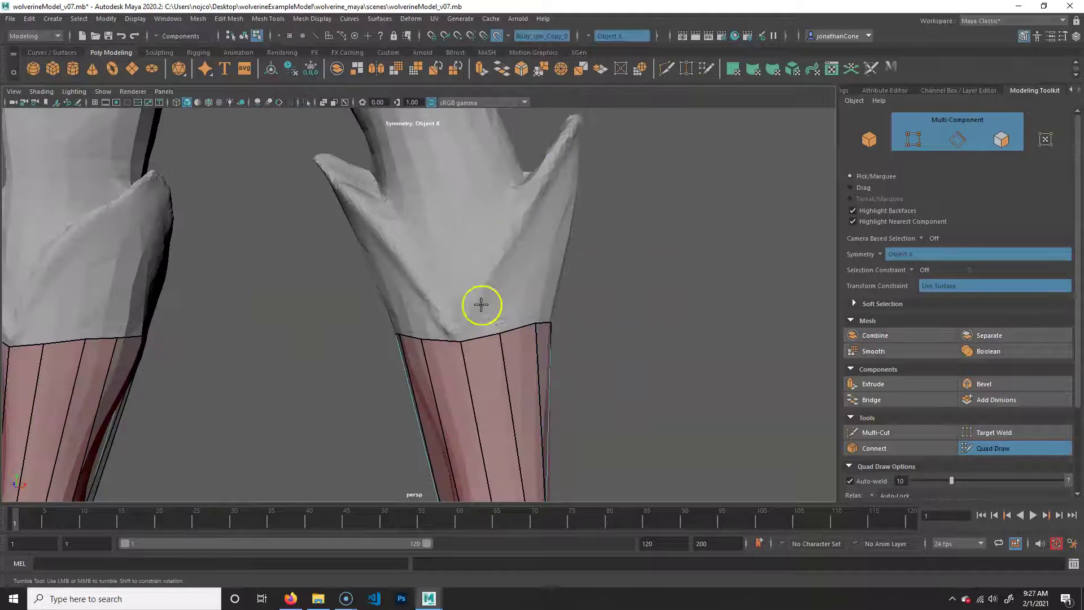
shift+click(482, 322)
alt+drag(427, 297, 448, 293)
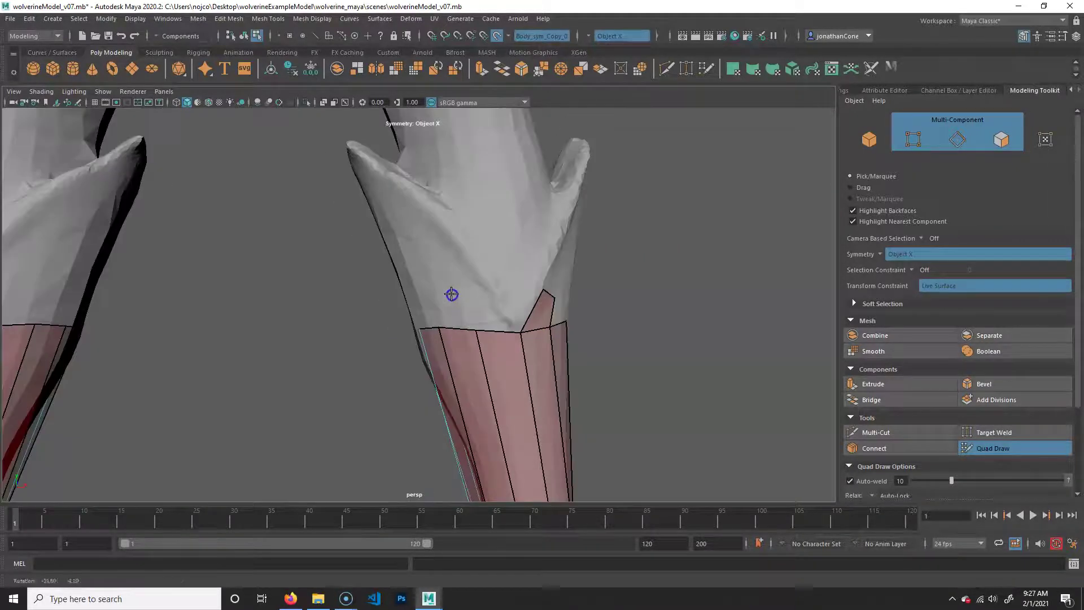
shift+click(491, 314)
key(ctrl+z)
shift+click(477, 302)
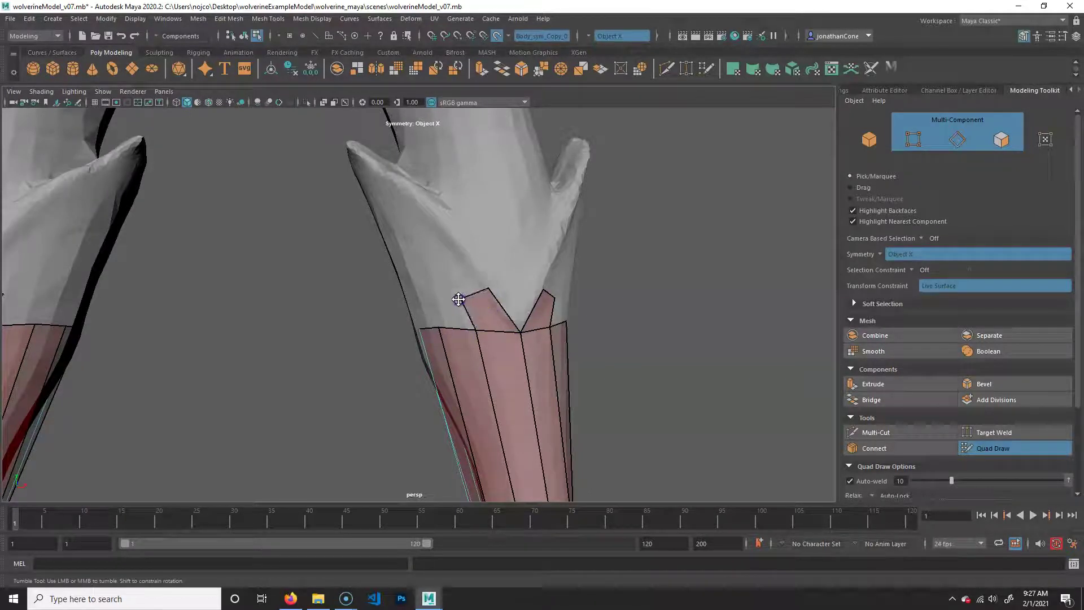
Draw two quads rising from the back notch of the shin guard, one along the base of each guard point.
alt+drag(574, 336, 561, 333)
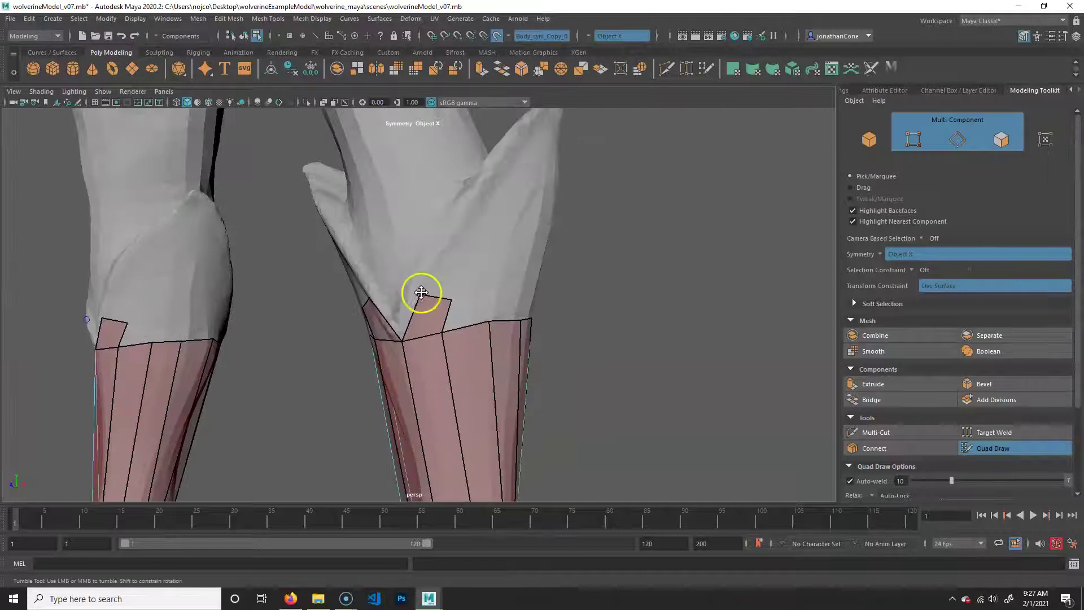
mouse_move(387, 339)
alt+mouse_down()
mouse_move(368, 341)
mouse_move(401, 325)
alt+mouse_up()
alt+click(344, 283)
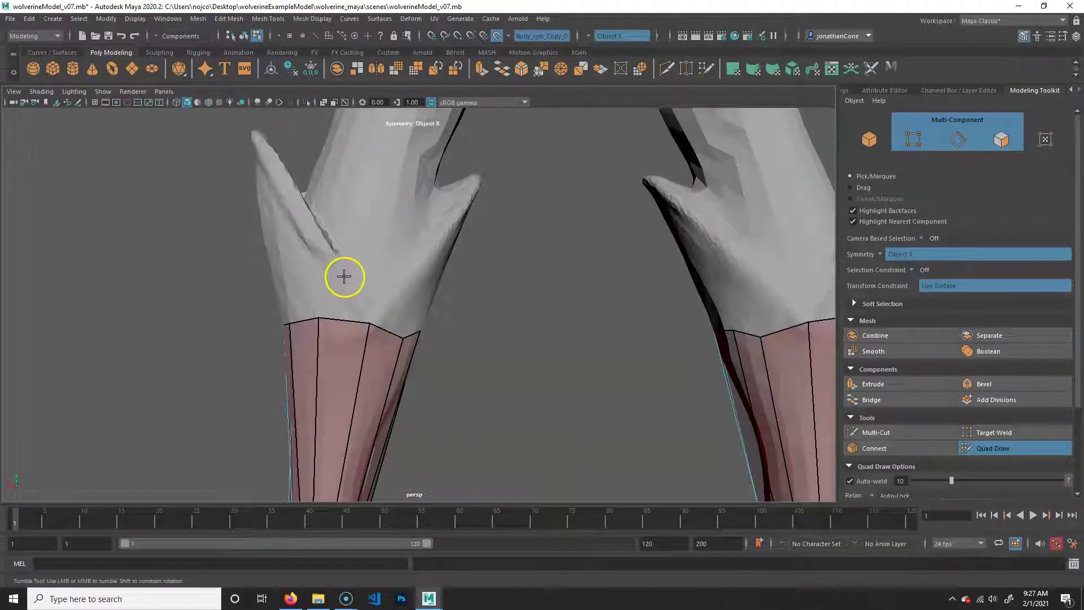
shift+click(334, 300)
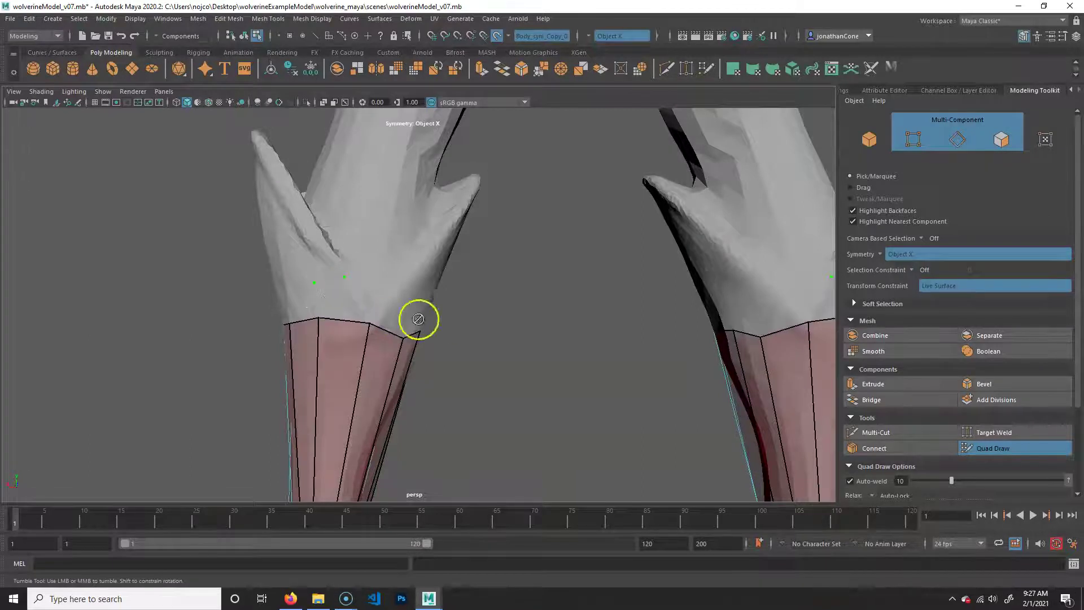
alt+drag(438, 315, 410, 314)
click(403, 280)
click(412, 305)
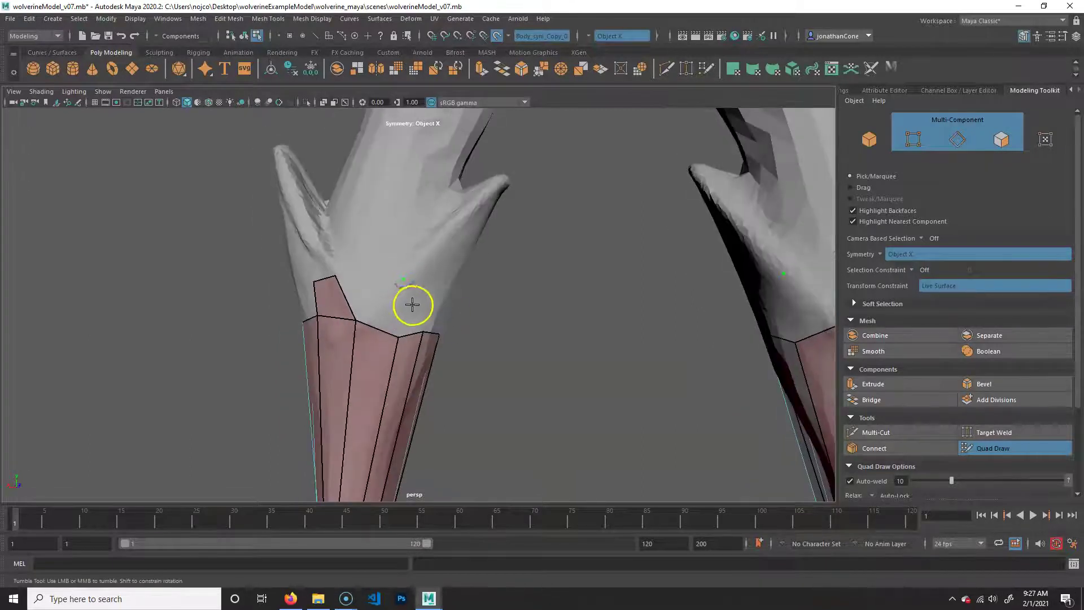
shift+click(394, 302)
Extend the quad strip from the back notch up the rear edge of the outer guard point to its tip.
alt+drag(356, 363, 319, 372)
alt+right_drag(318, 372, 431, 361)
alt+middle_drag(426, 324, 438, 352)
drag(419, 335, 399, 304)
mouse_move(368, 355)
alt+mouse_down()
mouse_move(501, 341)
mouse_move(455, 355)
mouse_move(421, 342)
alt+mouse_up()
alt+right_drag(384, 343, 409, 344)
alt+middle_drag(408, 344, 481, 396)
click(414, 301)
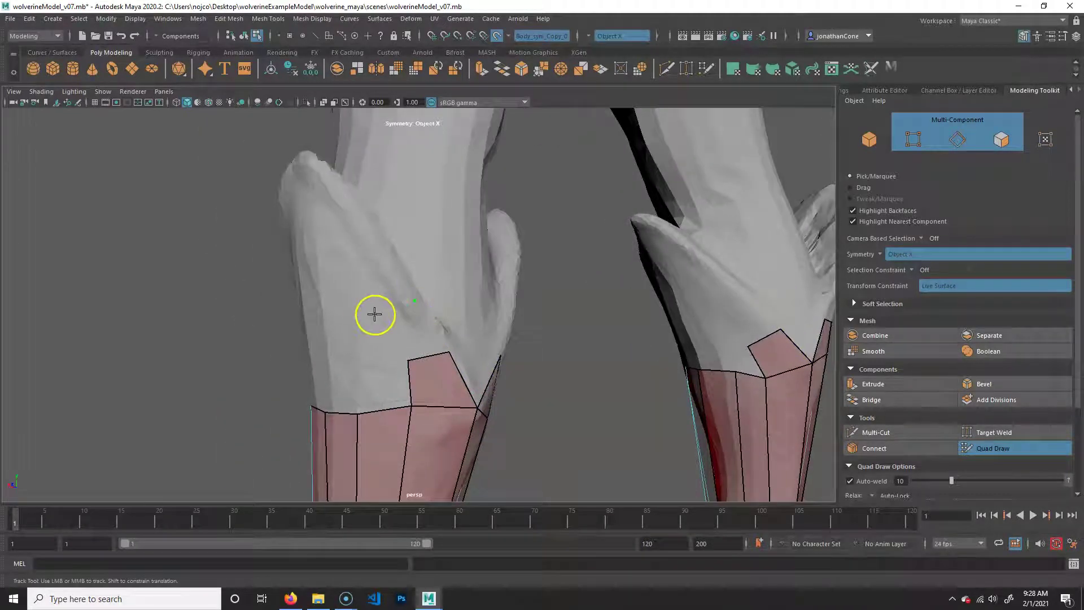
shift+click(417, 333)
alt+drag(435, 358, 409, 351)
alt+right_drag(409, 351, 313, 325)
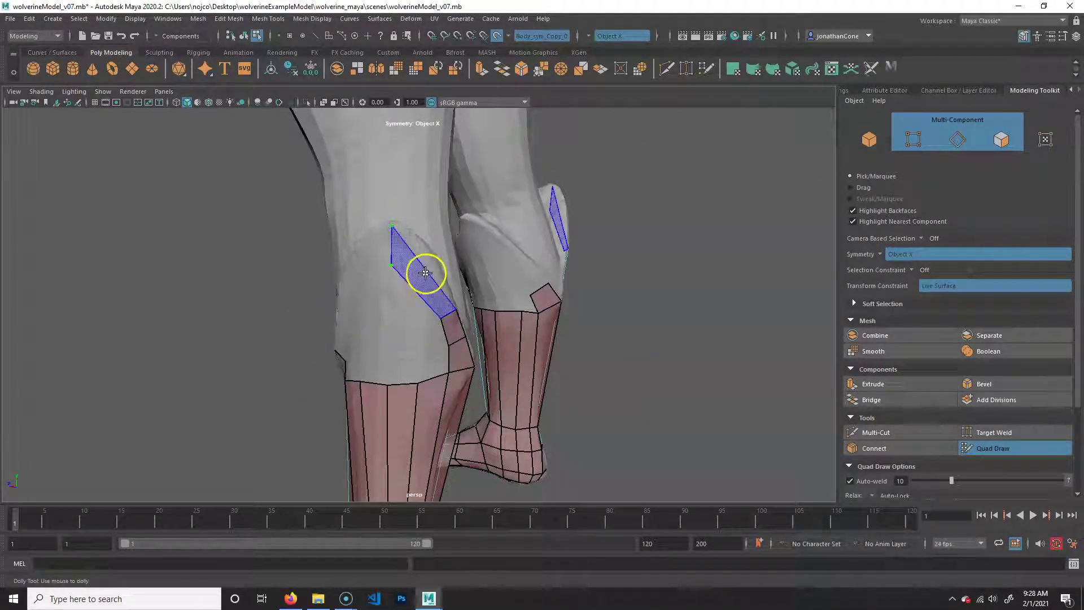
shift+click(425, 273)
Fill quads down the front edge of the outer guard point from its tip to the front notch, closing the border strip.
mouse_move(451, 312)
mouse_down()
mouse_move(439, 282)
mouse_move(443, 303)
mouse_move(393, 285)
mouse_up()
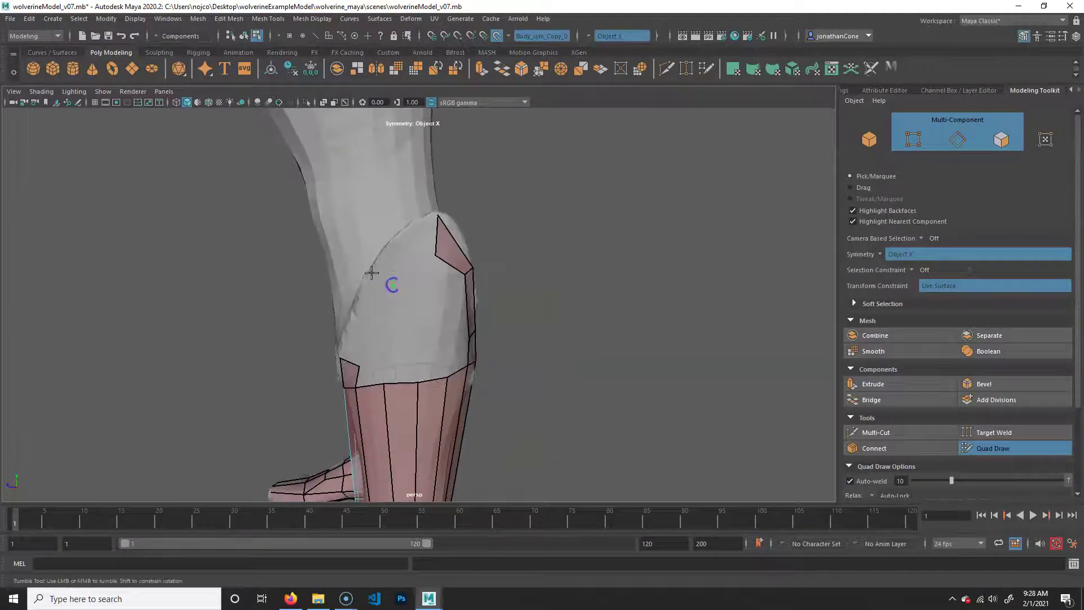
shift+click(410, 252)
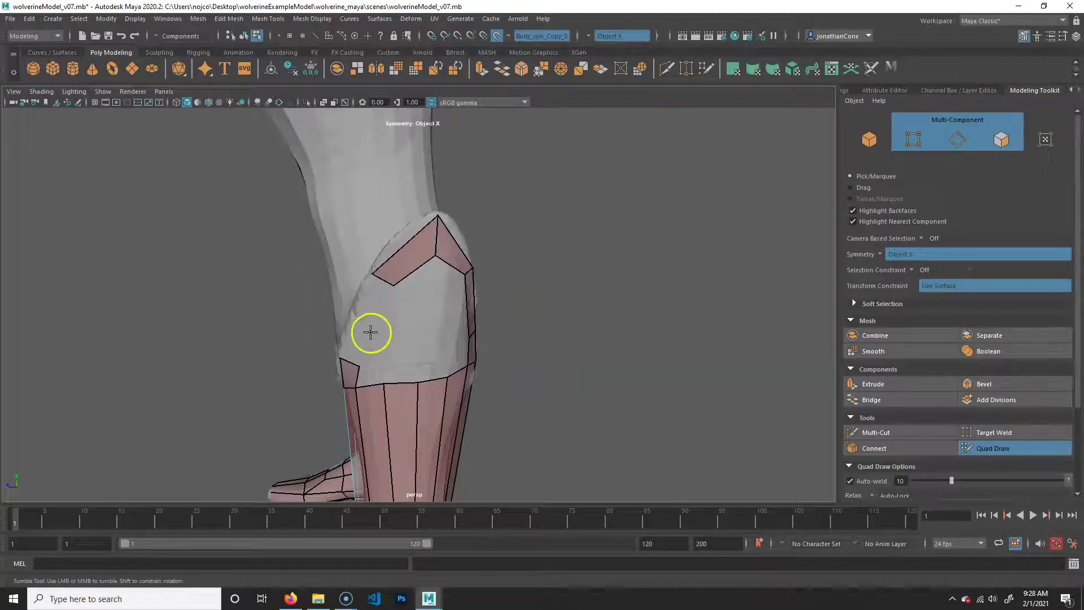
shift+click(375, 305)
shift+click(355, 341)
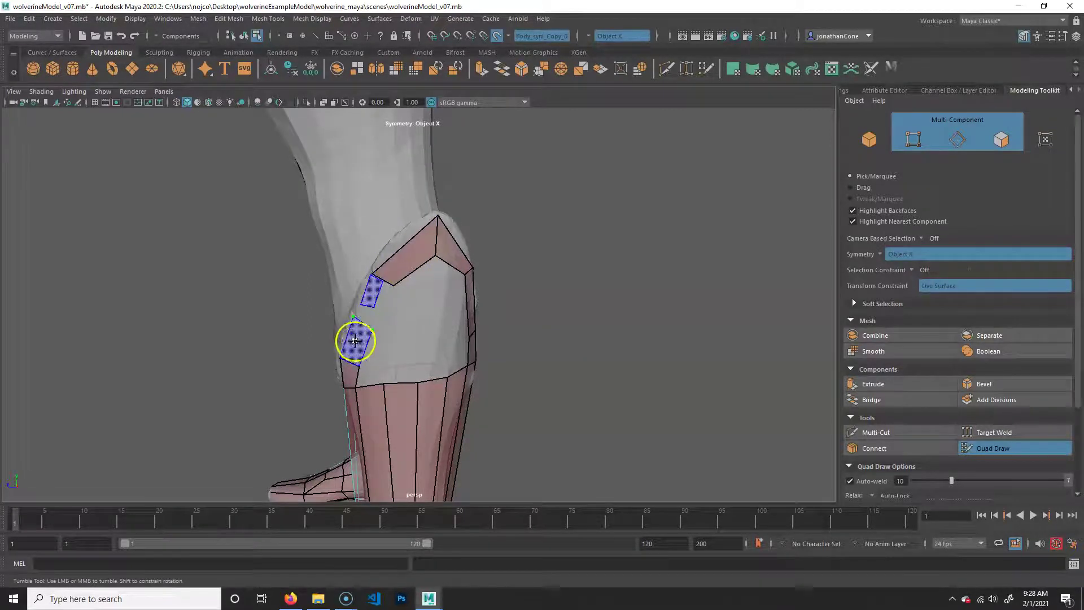
alt+drag(467, 332, 450, 285)
shift+click(448, 268)
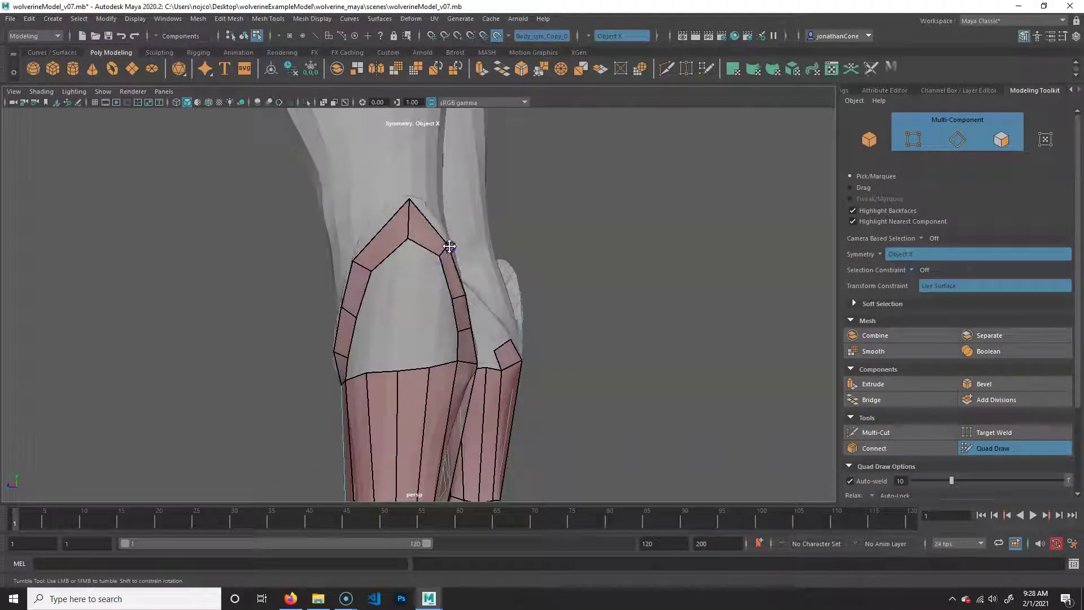
Place dots along the front edge of the inner guard point and fill a quad strip from the front notch to the tip.
alt+drag(577, 356, 415, 181)
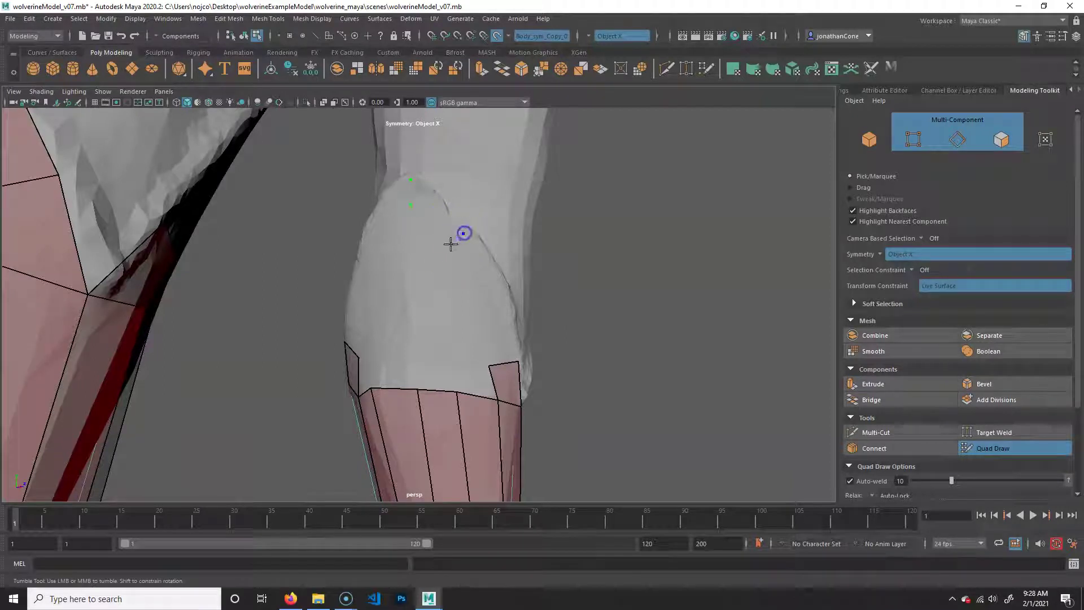
click(476, 286)
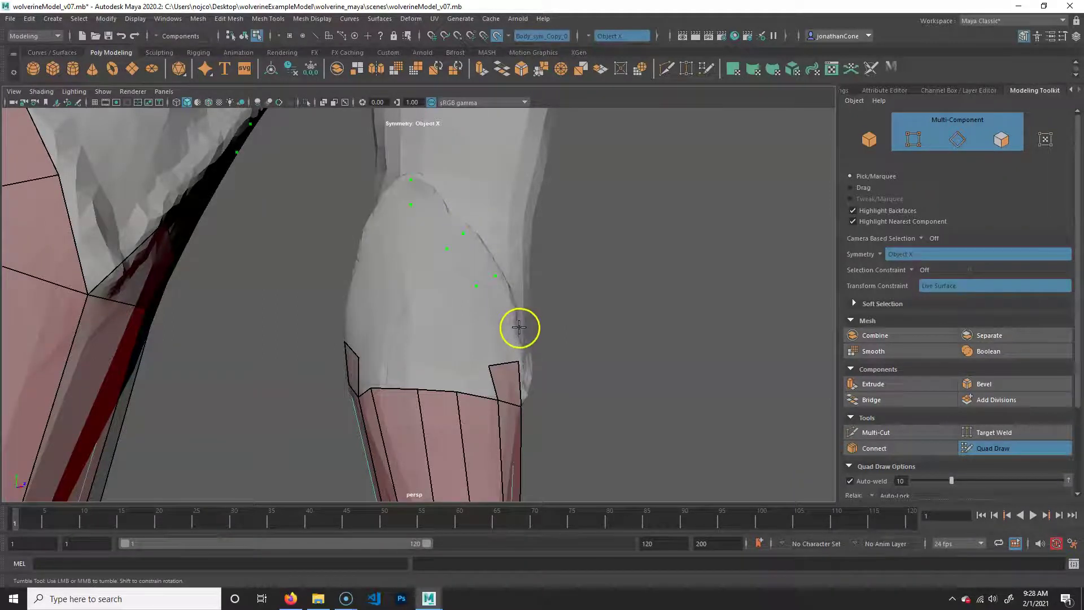
shift+click(501, 346)
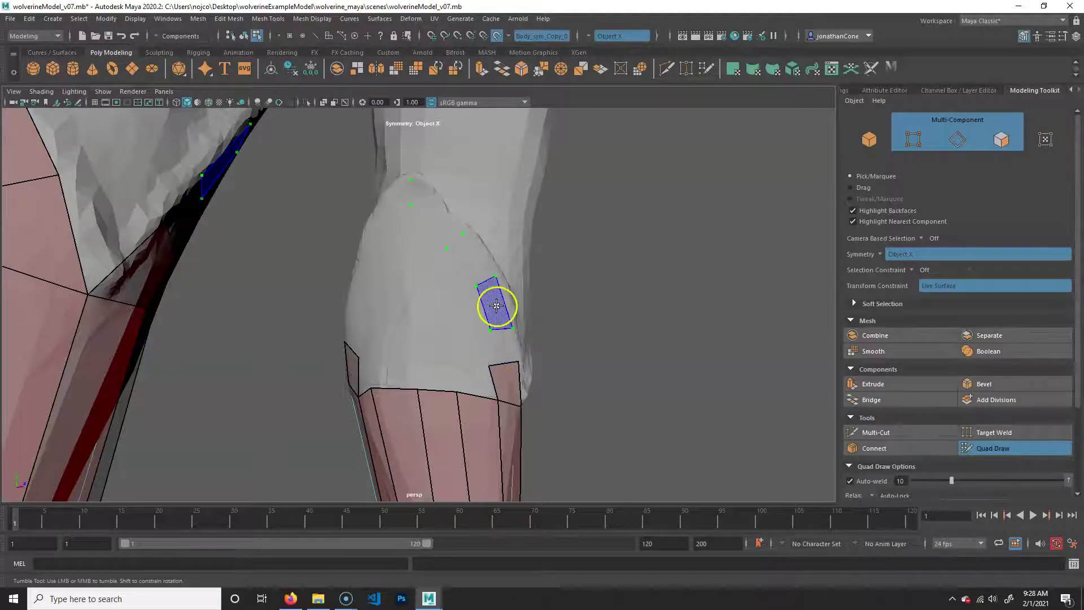
shift+click(473, 263)
shift+click(433, 216)
Delete the extra cross edge in the lower part of the inner guard point's front strip.
mouse_move(392, 256)
alt+mouse_down()
mouse_move(546, 323)
mouse_move(390, 314)
mouse_move(401, 318)
alt+mouse_up()
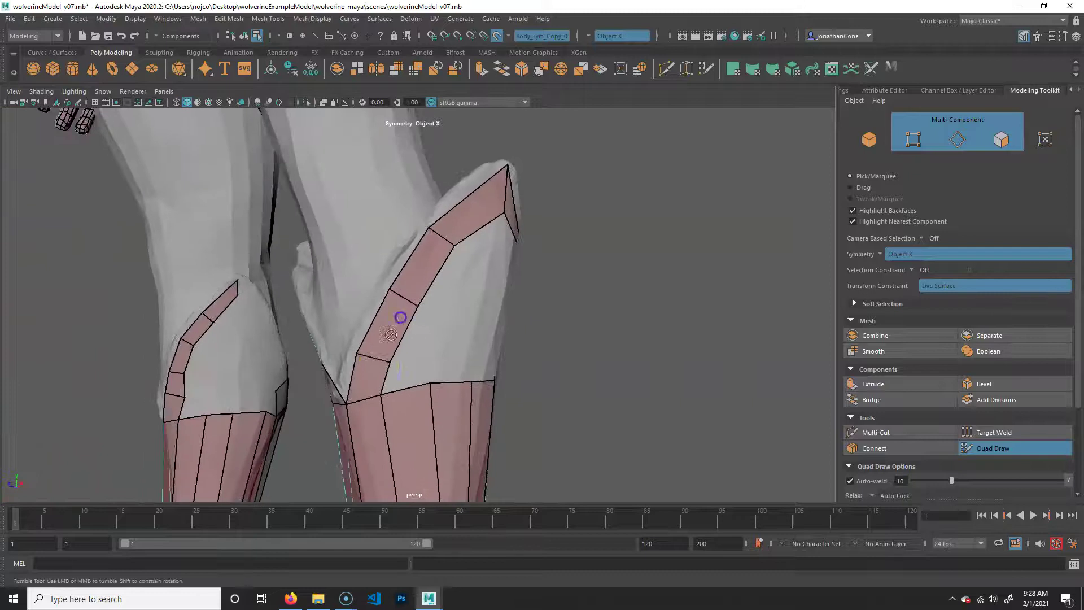
alt+drag(523, 310, 468, 333)
shift+click(512, 370)
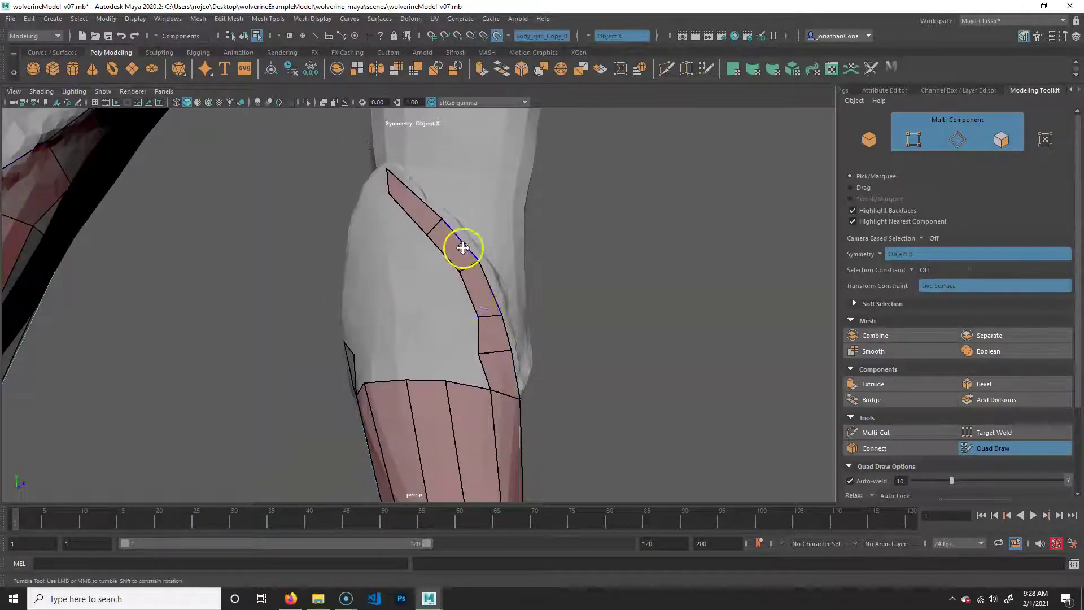
ctrl+shift+click(490, 318)
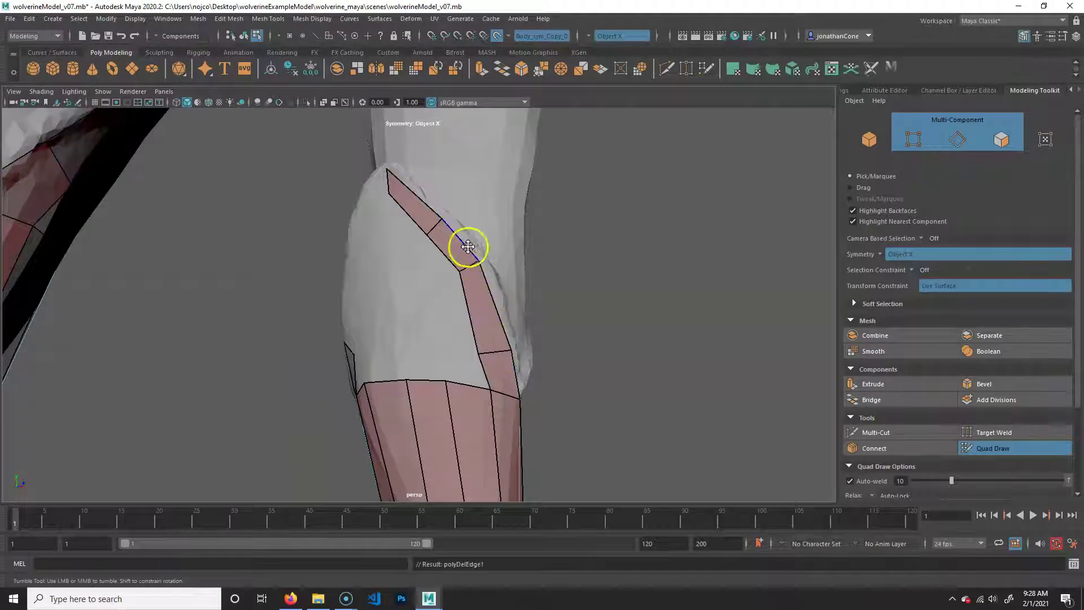
Fill a quad strip down the rear edge of the inner guard point from its tip to the back notch quad.
drag(467, 268, 387, 242)
shift+click(397, 224)
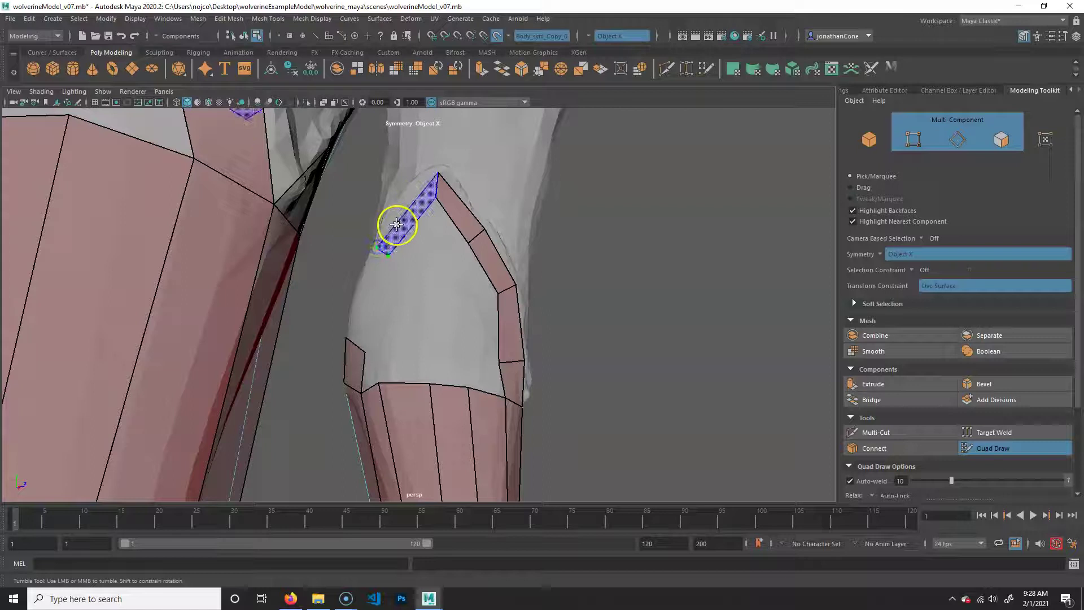
shift+click(397, 225)
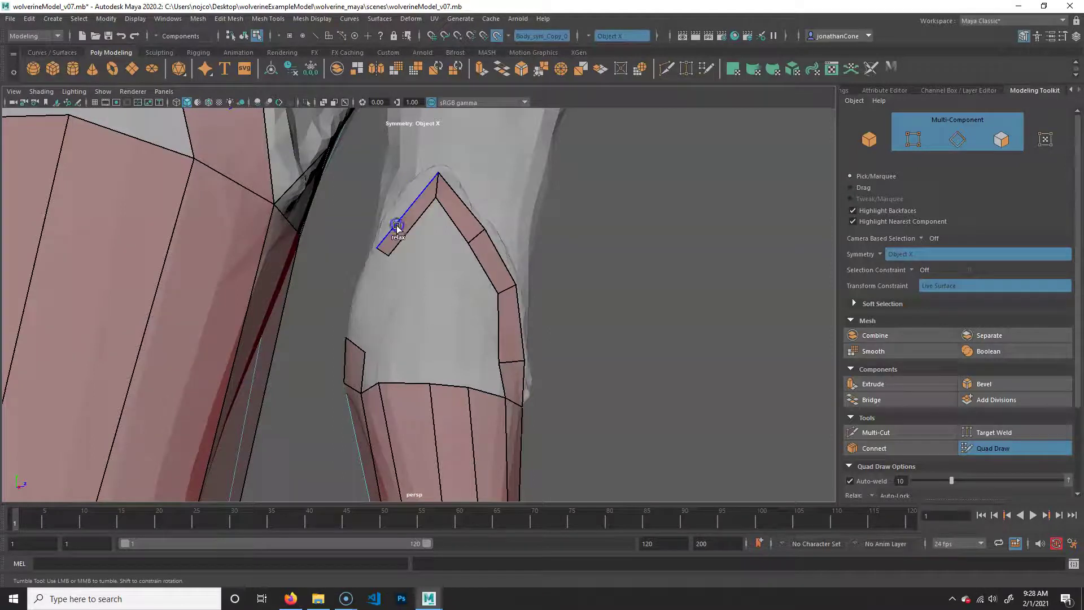
click(358, 294)
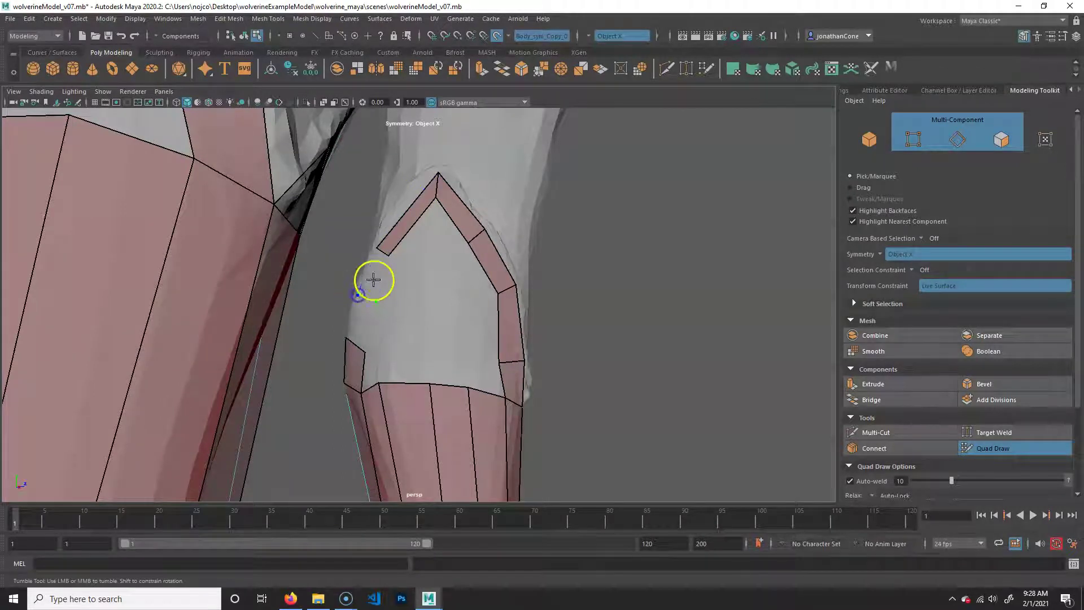
shift+click(374, 278)
shift+click(360, 325)
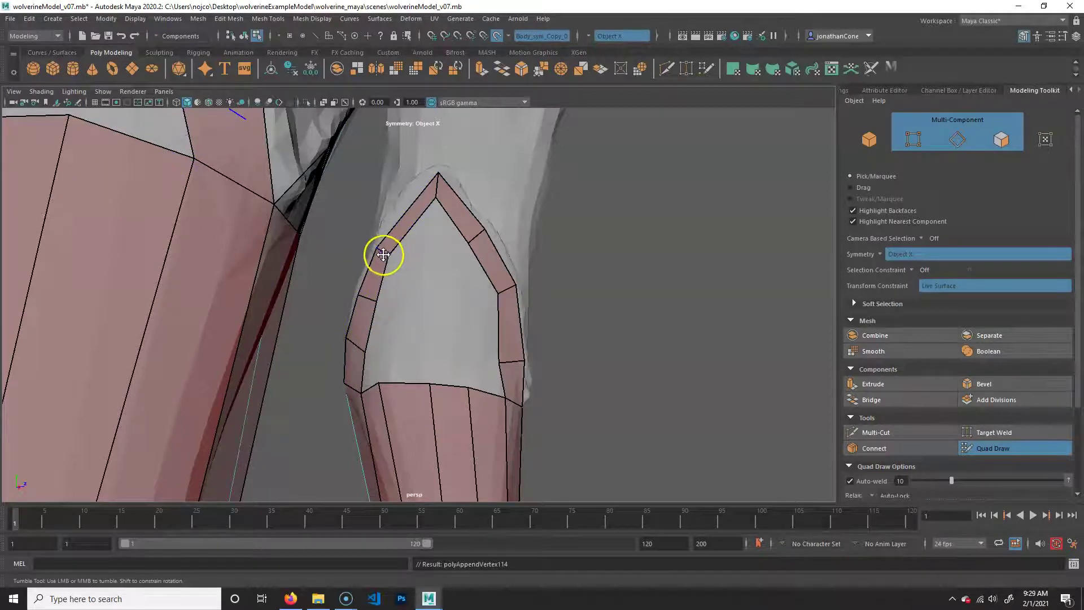
Fill a row of quads across the base of the outer guard point, directly above the calf mesh.
scroll(604, 366, down, 5)
alt+drag(605, 366, 395, 377)
scroll(380, 384, down, 5)
alt+drag(379, 383, 429, 326)
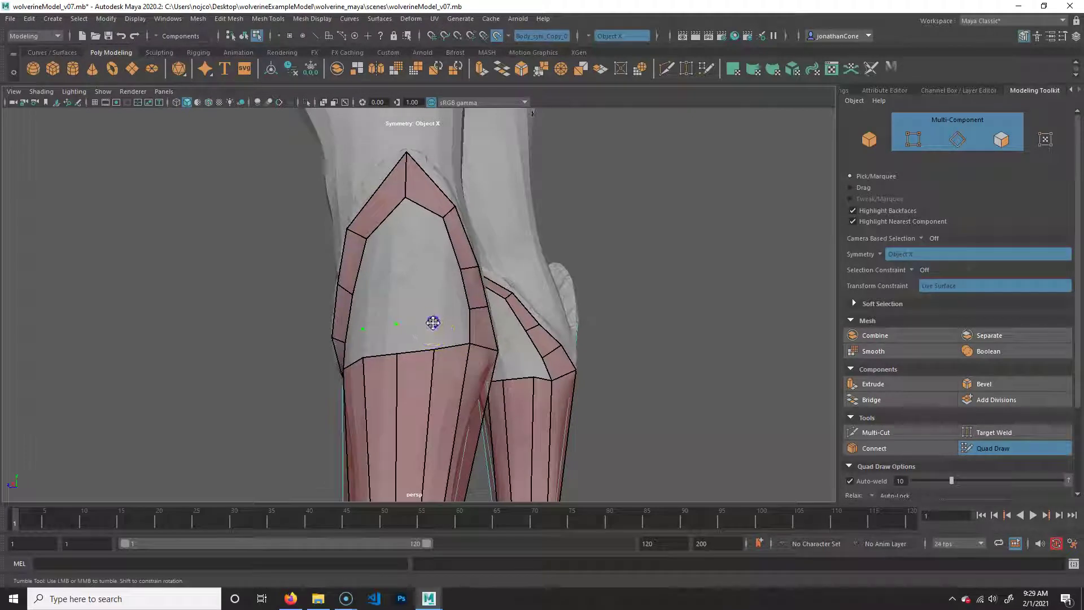
shift+click(450, 331)
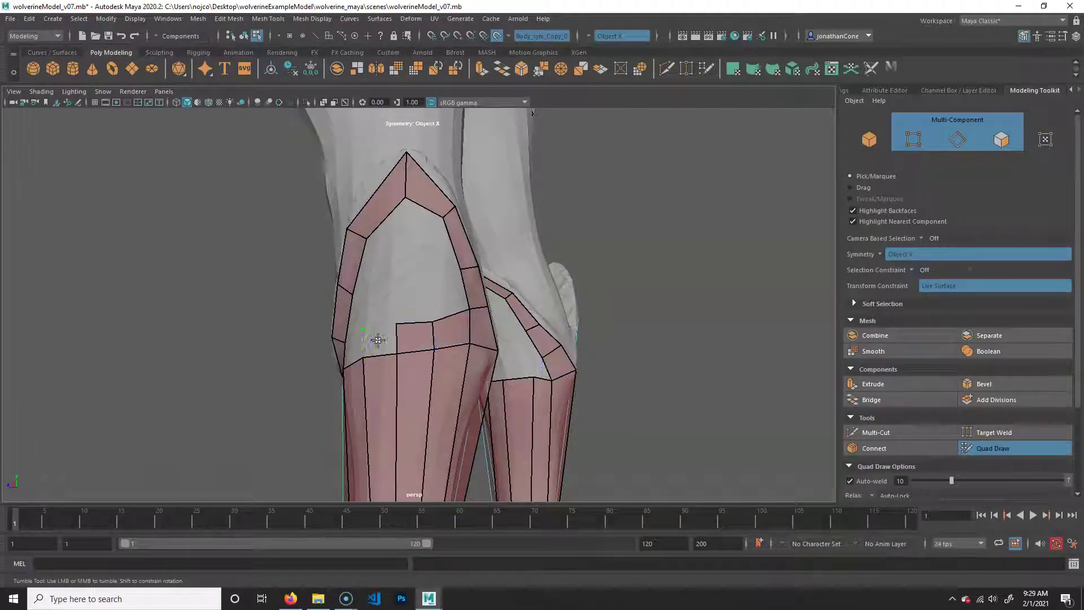
Fill the matching row of quads across the base of the inner guard point, joining its front and rear strips.
alt+drag(460, 346, 424, 336)
alt+drag(407, 371, 443, 351)
shift+click(388, 339)
shift+click(458, 343)
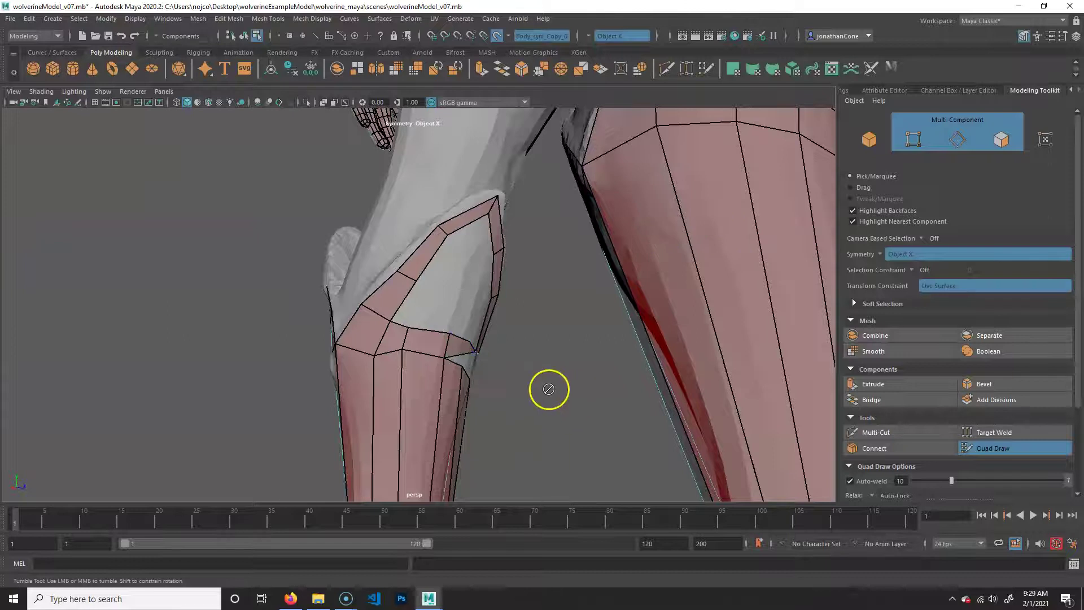
alt+drag(548, 389, 463, 362)
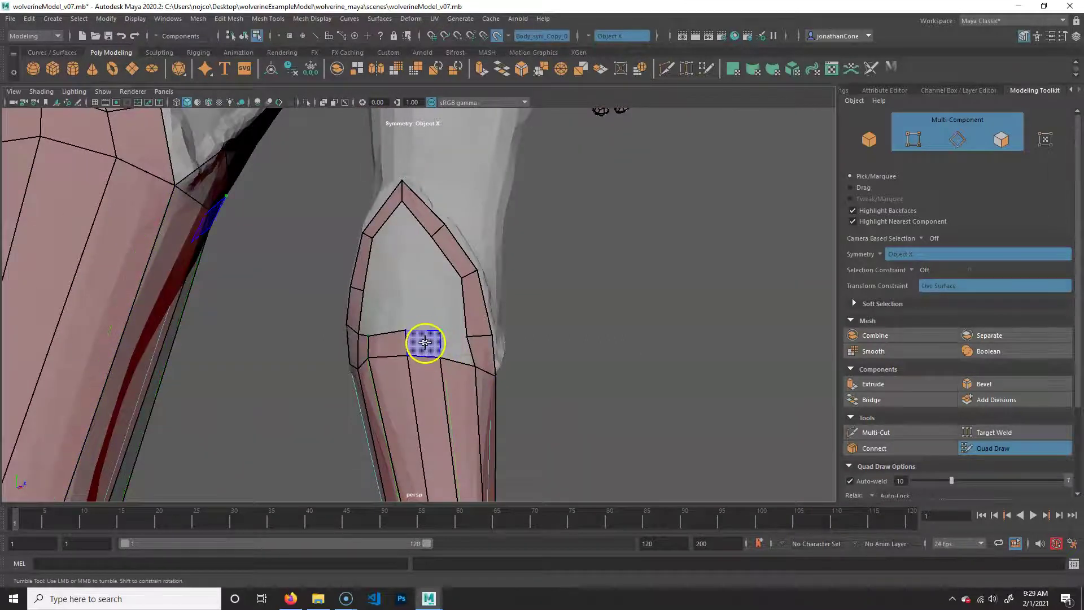
shift+click(457, 348)
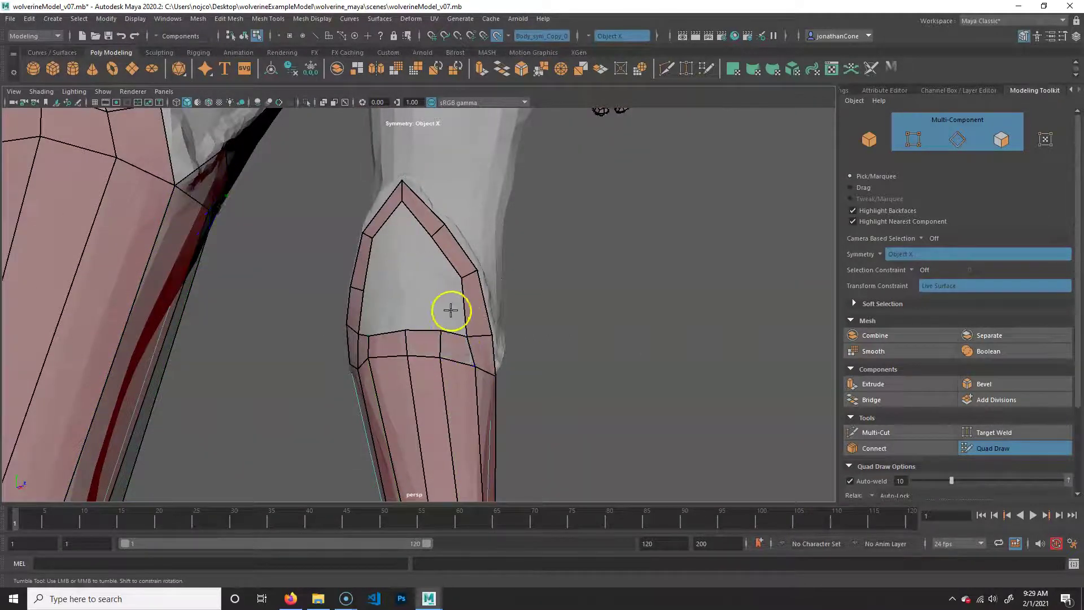
Fill a second row of quads across the inner guard point, directly above its base row.
alt+drag(443, 299, 453, 337)
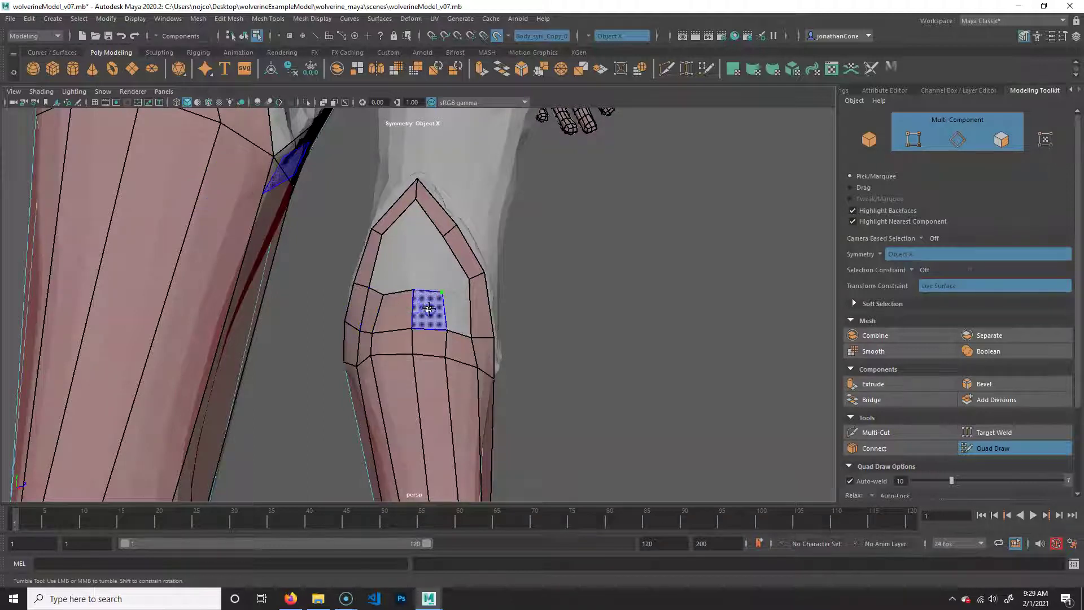
shift+click(428, 305)
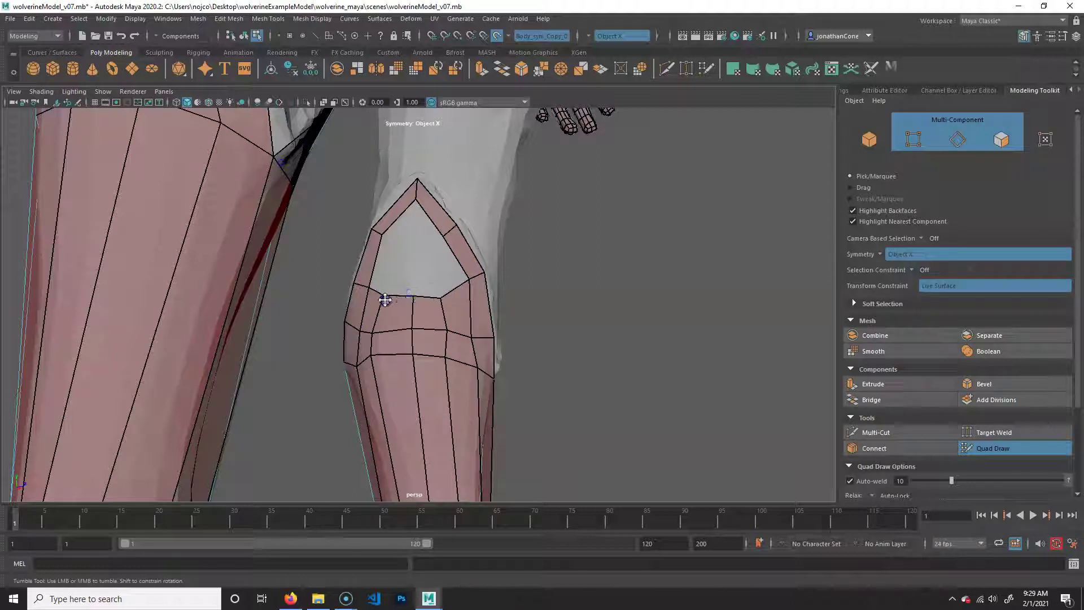
alt+drag(424, 321, 409, 282)
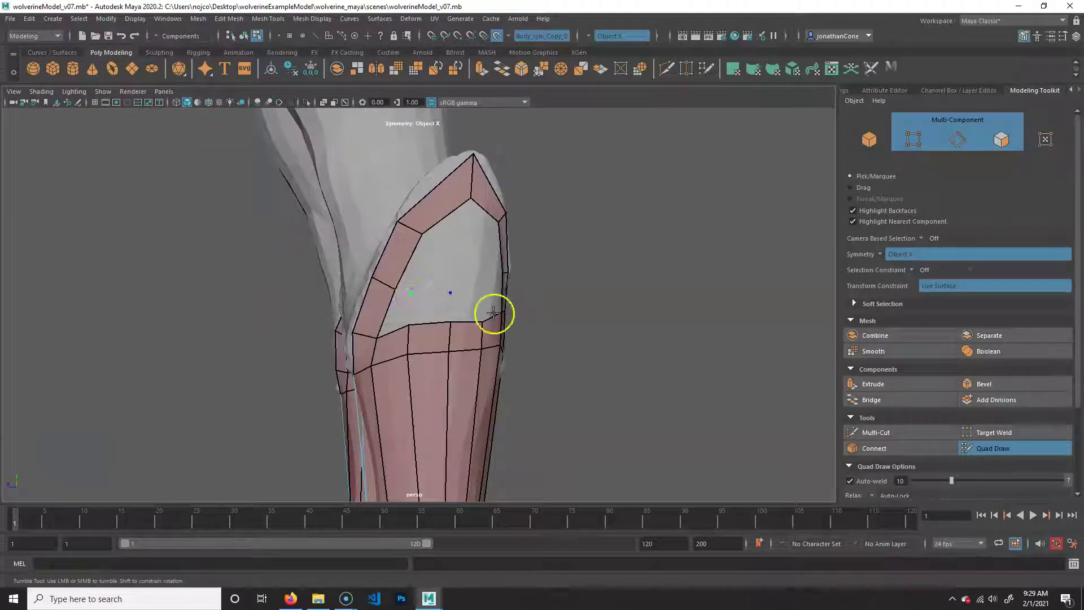
Fill the matching second row of quads across the outer guard point above its base row.
alt+drag(494, 312, 450, 311)
click(444, 286)
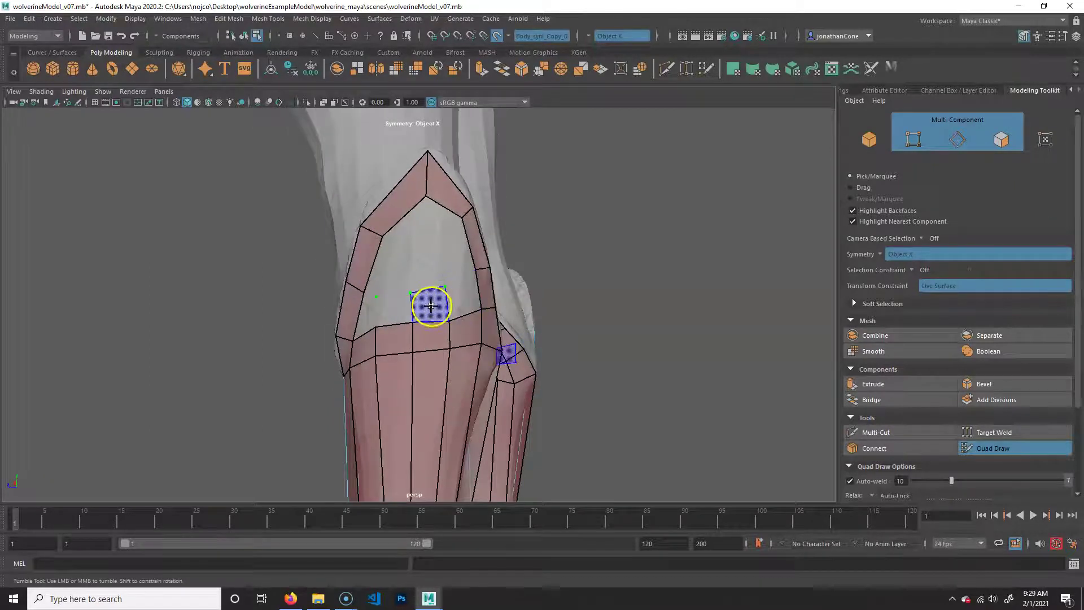
shift+click(391, 308)
shift+click(370, 314)
shift+click(369, 314)
Fill two quads inside the border strip just below the tip of the inner guard point.
mouse_move(428, 291)
mouse_down()
mouse_move(398, 301)
mouse_move(677, 293)
mouse_up()
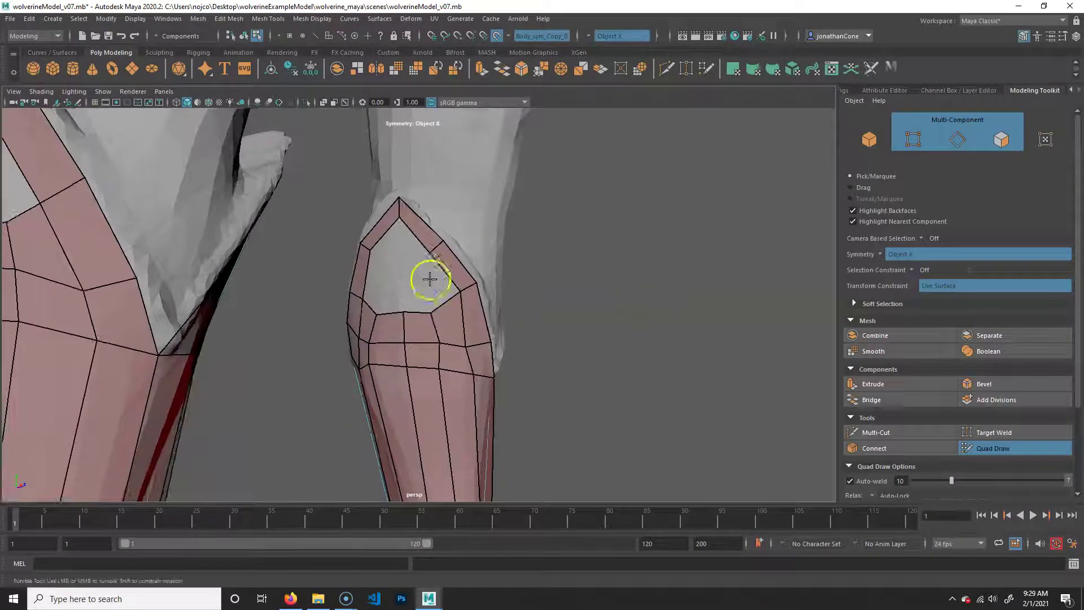
alt+drag(404, 285, 421, 283)
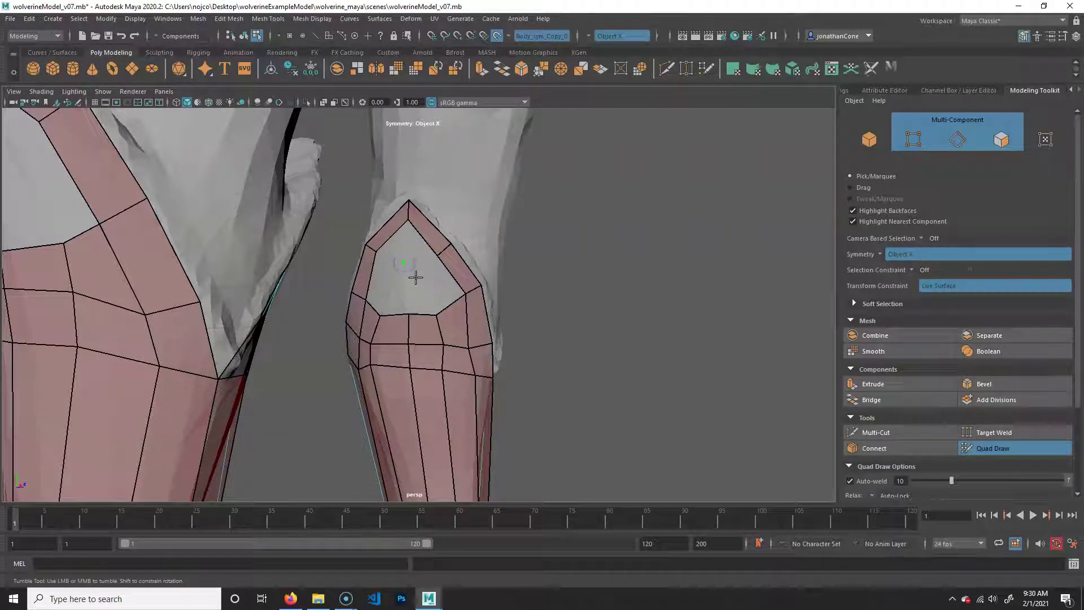
key(shift)
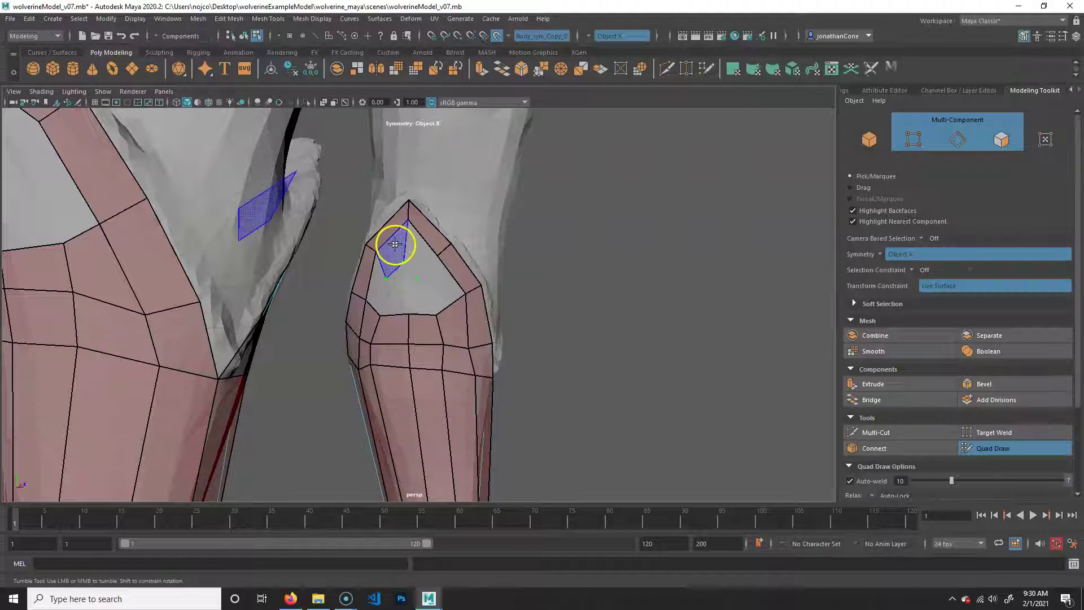
shift+click(416, 249)
Fill the quads below the outer guard point's tip and down both inner sides of its remaining opening.
mouse_move(472, 315)
alt+mouse_down()
mouse_move(511, 312)
mouse_move(384, 313)
alt+mouse_up()
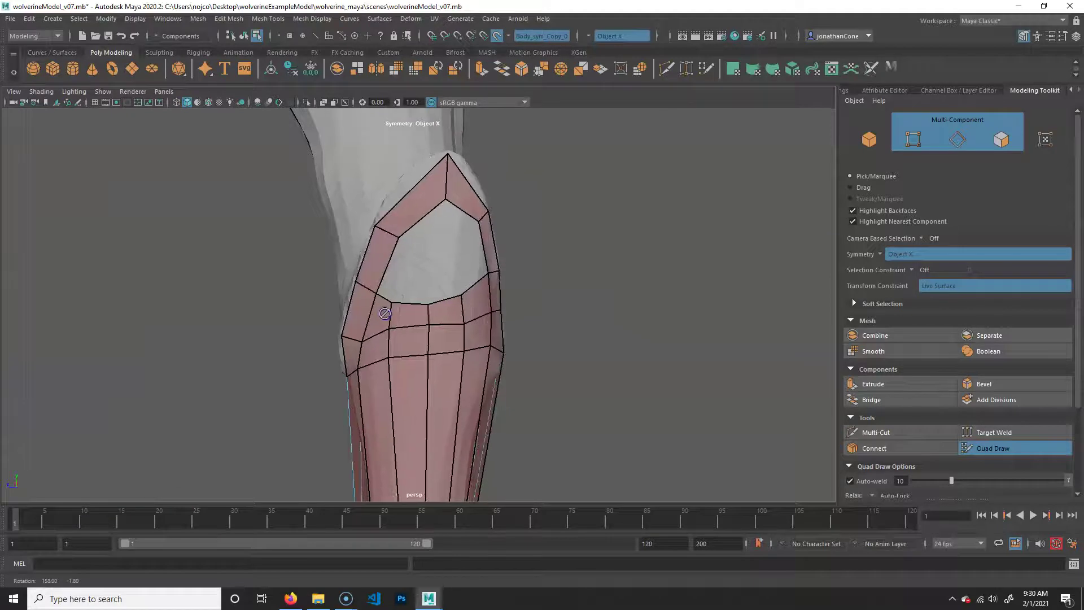
click(437, 244)
shift+click(428, 234)
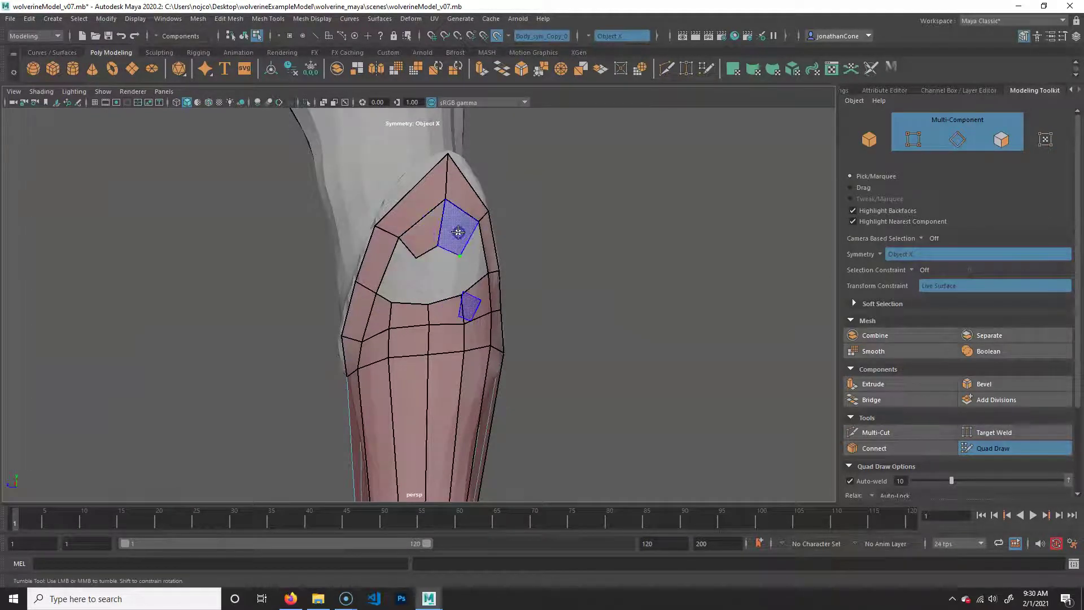
shift+click(458, 232)
shift+click(402, 269)
shift+click(482, 259)
shift+click(474, 261)
Fill the side quads and the central gap of the inner guard point to close its surface.
alt+drag(305, 303, 548, 297)
shift+click(425, 288)
shift+click(366, 283)
ctrl+shift+click(380, 292)
alt+right_drag(358, 329, 417, 258)
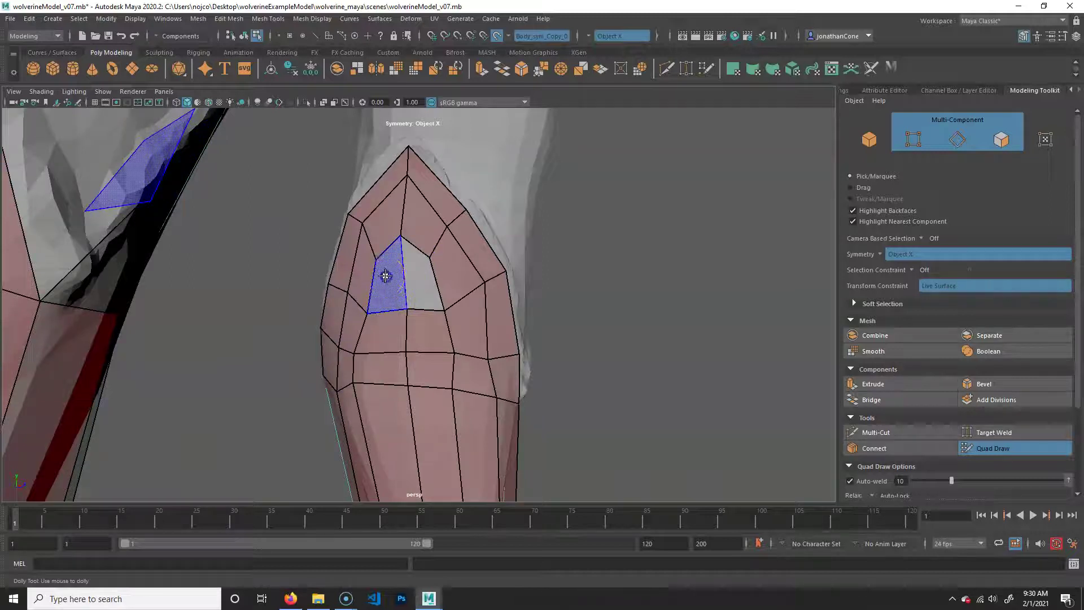
shift+click(412, 279)
Close the central gap of the outer guard point with quads and relax the surrounding mesh.
mouse_move(534, 322)
alt+right_down()
mouse_move(501, 353)
mouse_move(520, 366)
alt+right_up()
alt+drag(520, 366, 448, 317)
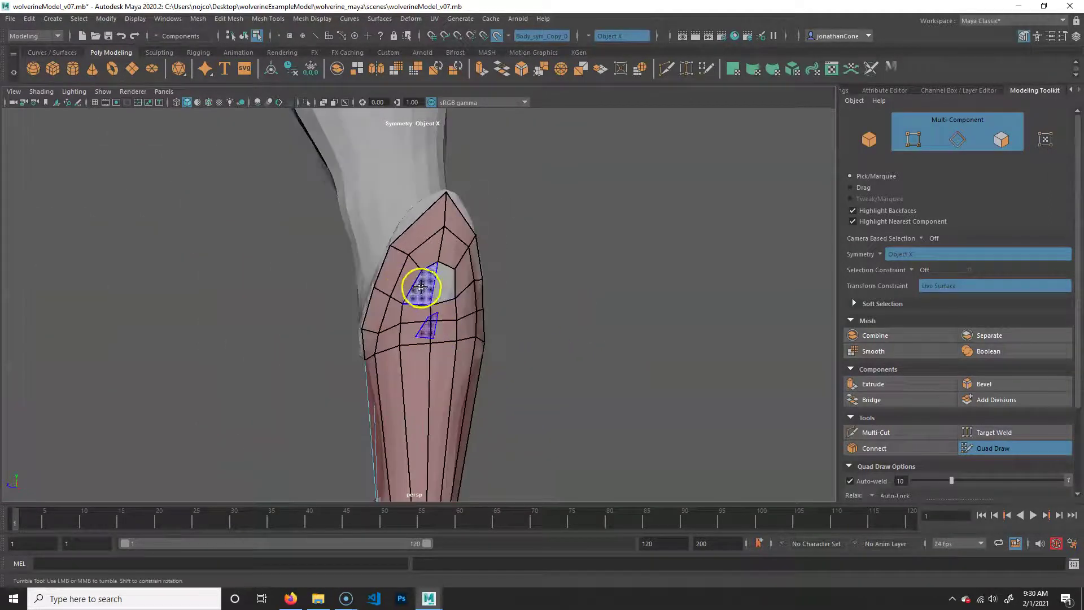
shift+click(446, 284)
mouse_move(454, 310)
shift+mouse_down()
mouse_move(425, 346)
mouse_move(413, 345)
shift+mouse_up()
Insert horizontal edge loops around the shin, spaced from above the ankle up to the guard base.
scroll(480, 356, down, 5)
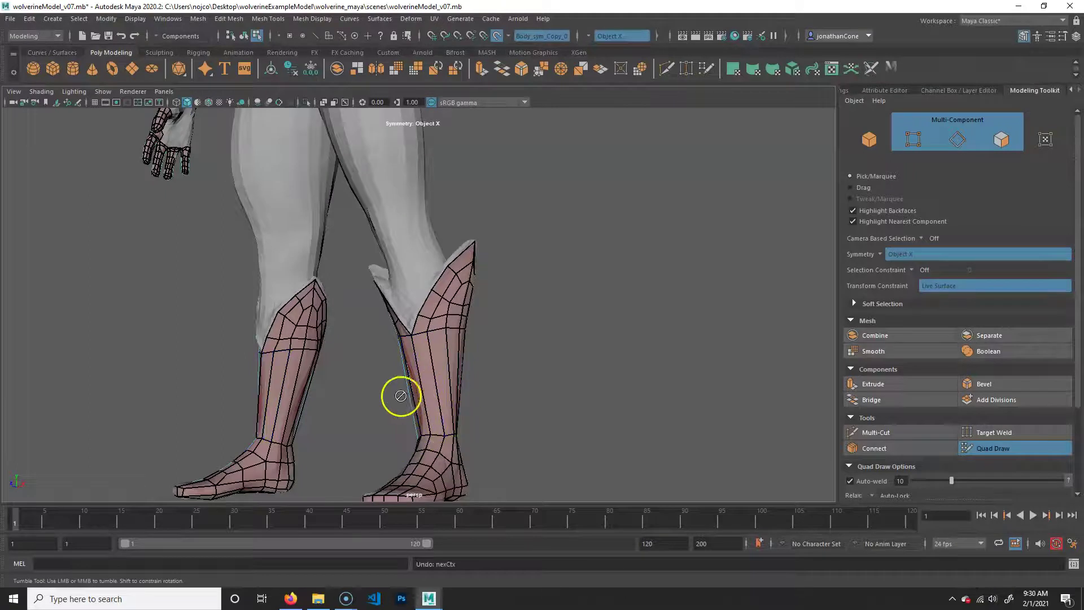
scroll(479, 402, up, 5)
scroll(486, 374, down, 3)
alt+middle_drag(466, 405, 460, 385)
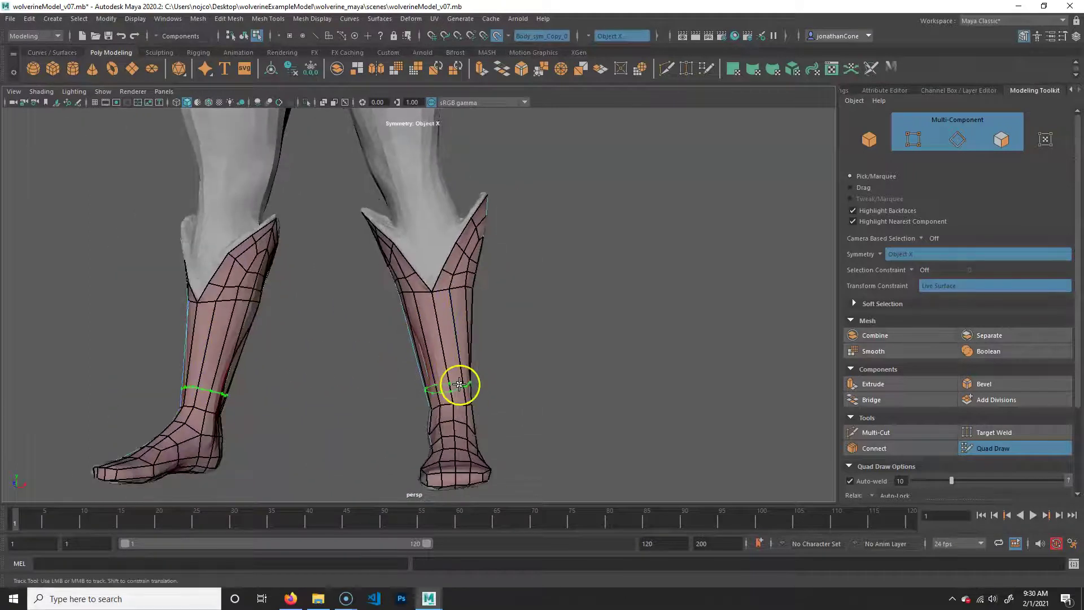
ctrl+click(460, 385)
ctrl+drag(452, 349, 448, 315)
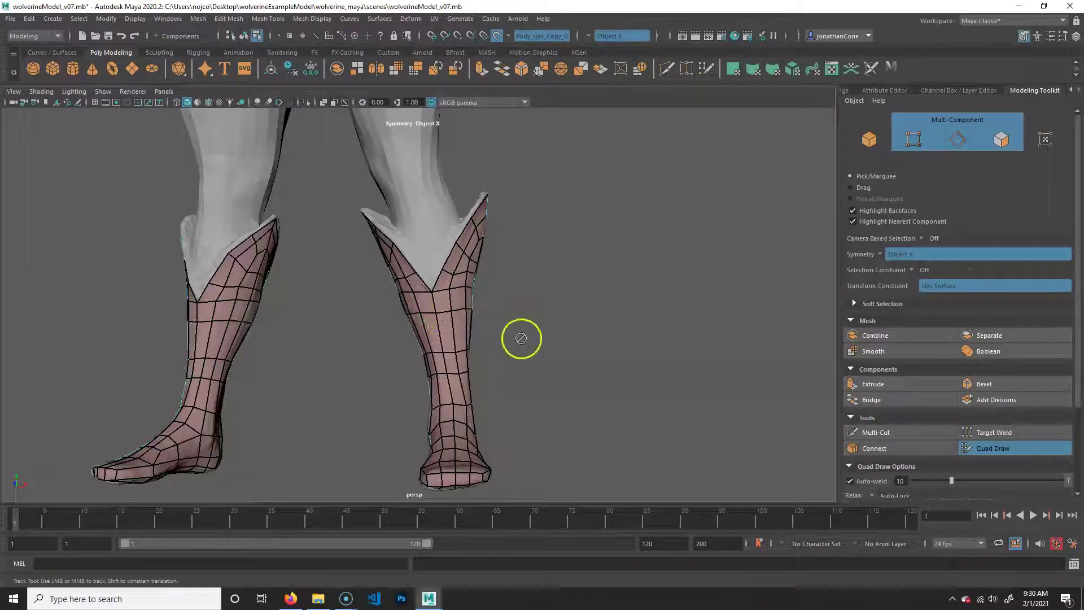
Relax the quads over the guard points and upper calf to even out their spacing.
alt+drag(568, 350, 462, 344)
scroll(463, 344, up, 3)
alt+middle_drag(450, 337, 453, 375)
mouse_move(427, 302)
shift+mouse_down()
mouse_move(414, 282)
mouse_move(468, 221)
mouse_move(426, 293)
mouse_move(443, 316)
mouse_move(382, 332)
shift+mouse_up()
mouse_move(438, 360)
alt+mouse_down()
mouse_move(484, 346)
mouse_move(487, 329)
alt+mouse_up()
mouse_move(388, 278)
shift+mouse_down()
mouse_move(413, 320)
mouse_move(410, 269)
mouse_move(370, 314)
mouse_move(387, 288)
mouse_move(380, 339)
mouse_move(439, 271)
shift+mouse_up()
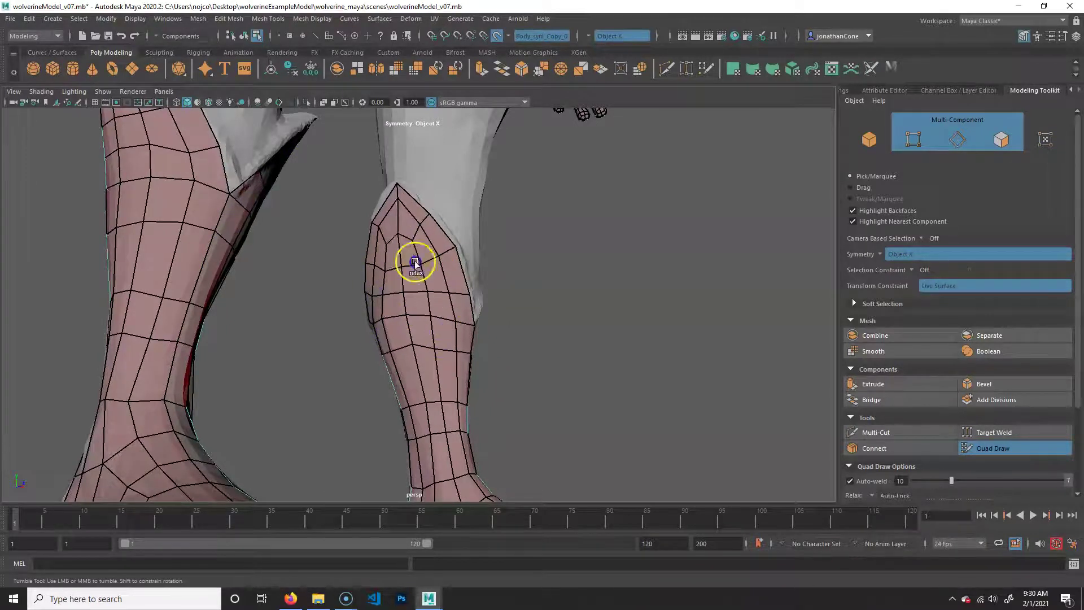
Relax the quads around the lower shin and ankle.
alt+right_drag(458, 419, 420, 415)
alt+middle_drag(434, 415, 438, 380)
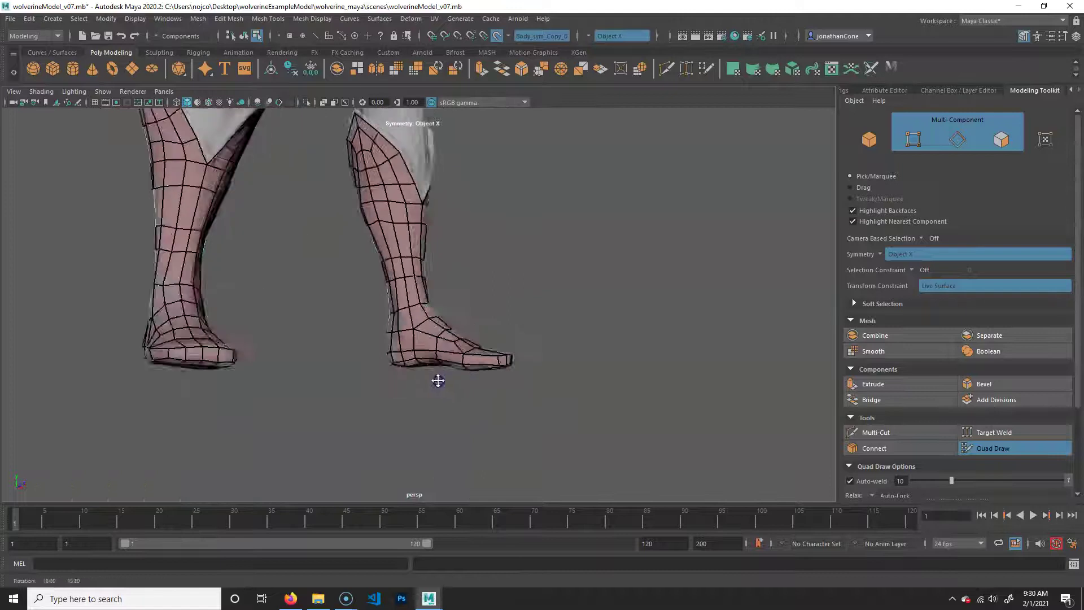
alt+drag(438, 380, 259, 387)
mouse_move(407, 299)
shift+mouse_down()
mouse_move(416, 312)
mouse_move(417, 296)
mouse_move(407, 311)
mouse_move(449, 382)
mouse_move(428, 339)
mouse_move(448, 307)
mouse_move(416, 303)
mouse_move(615, 293)
mouse_move(252, 271)
shift+mouse_up()
Fill a rim quad on each side of the guard's front notch along its upper edge.
alt+right_drag(252, 271, 448, 387)
alt+middle_drag(372, 266, 392, 358)
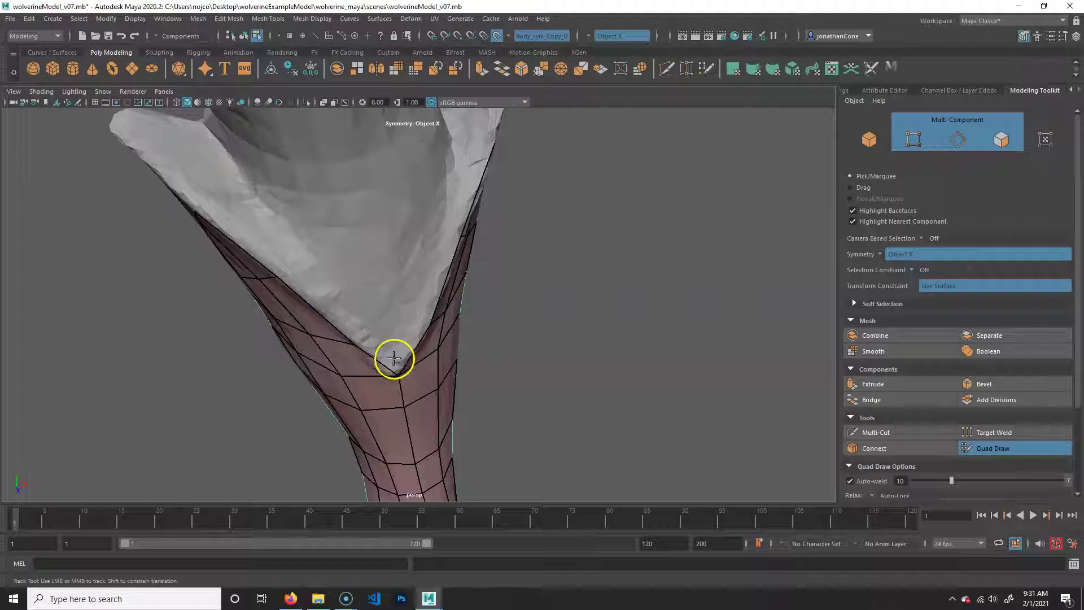
shift+click(410, 346)
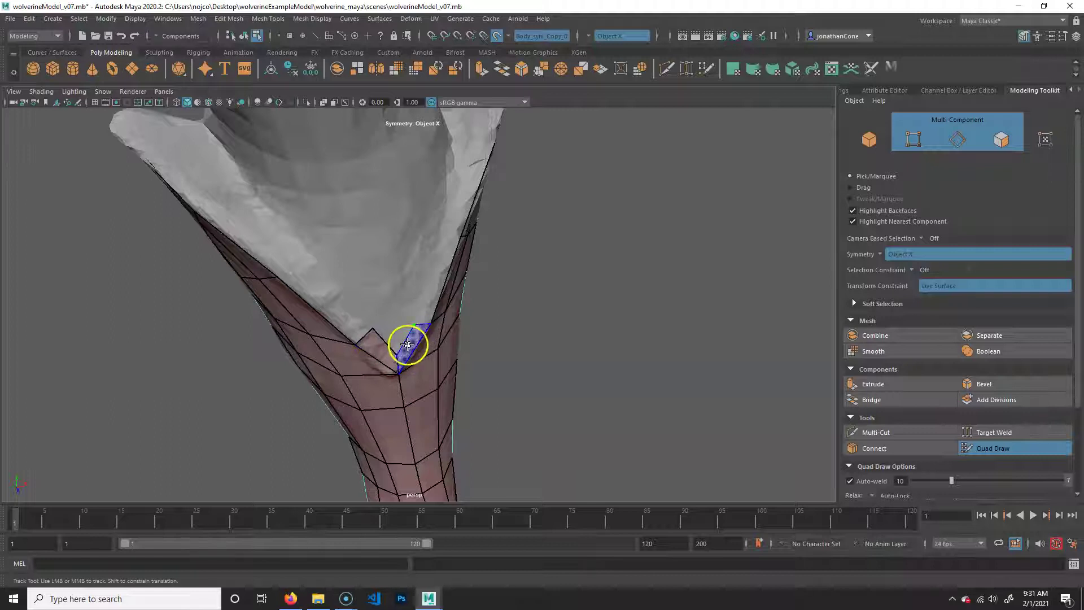
alt+drag(456, 322, 399, 339)
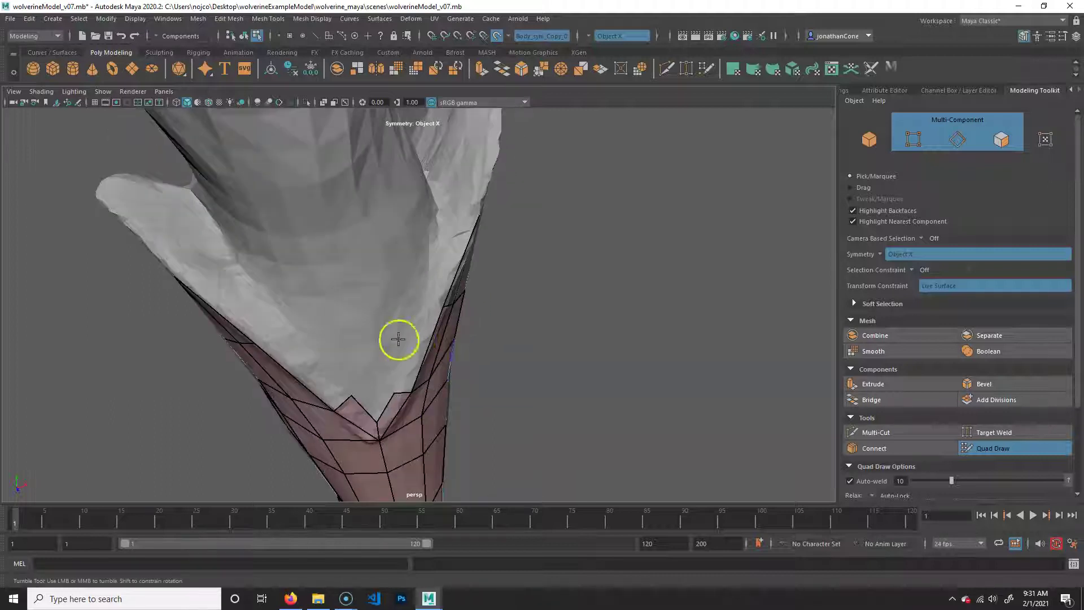
shift+click(409, 367)
Extend the rim strip from the front notch up the front edge of the outer guard point toward its tip.
alt+drag(452, 277, 486, 368)
alt+middle_drag(487, 368, 460, 322)
alt+drag(476, 321, 351, 283)
shift+click(344, 320)
mouse_move(426, 257)
alt+mouse_down()
mouse_move(343, 242)
mouse_move(368, 247)
mouse_move(447, 380)
mouse_move(472, 310)
mouse_move(399, 317)
mouse_move(406, 344)
mouse_move(460, 310)
alt+mouse_up()
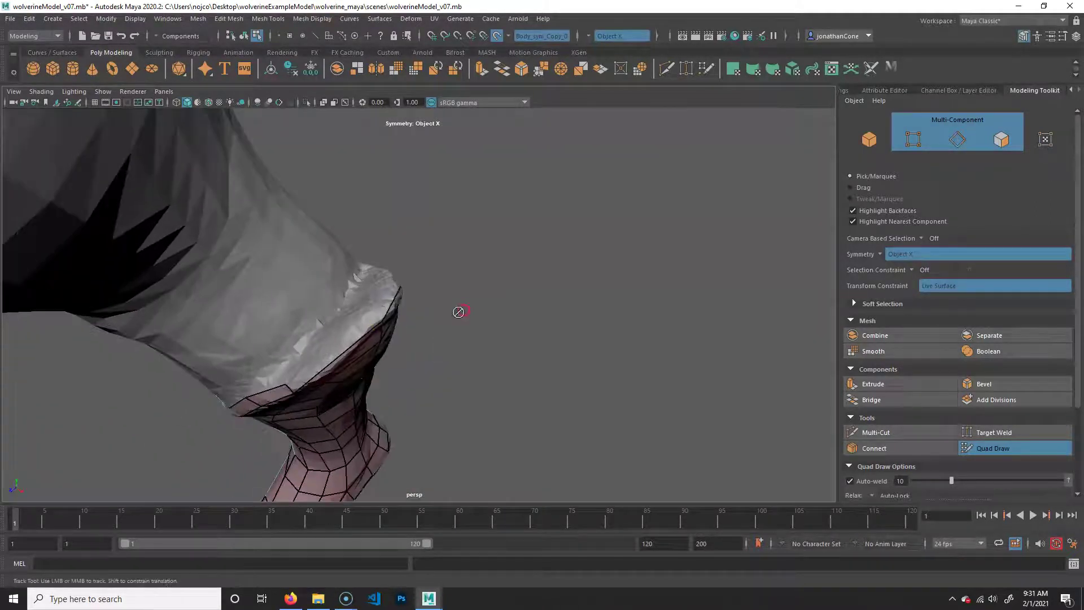
shift+click(334, 344)
Fill the rim strip down the rear edge of the outer guard point from its tip toward the back notch.
mouse_move(514, 325)
alt+mouse_down()
mouse_move(373, 350)
mouse_move(350, 295)
mouse_move(425, 218)
mouse_move(397, 281)
mouse_move(460, 278)
mouse_move(450, 278)
alt+mouse_up()
click(399, 276)
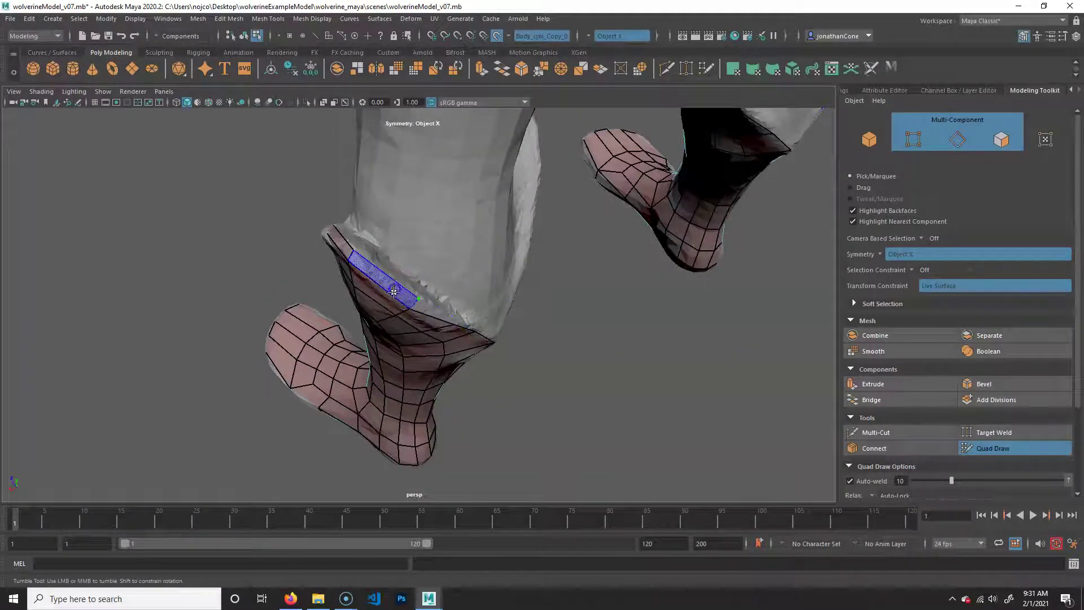
alt+drag(475, 329, 435, 328)
shift+click(411, 295)
click(462, 365)
shift+click(446, 345)
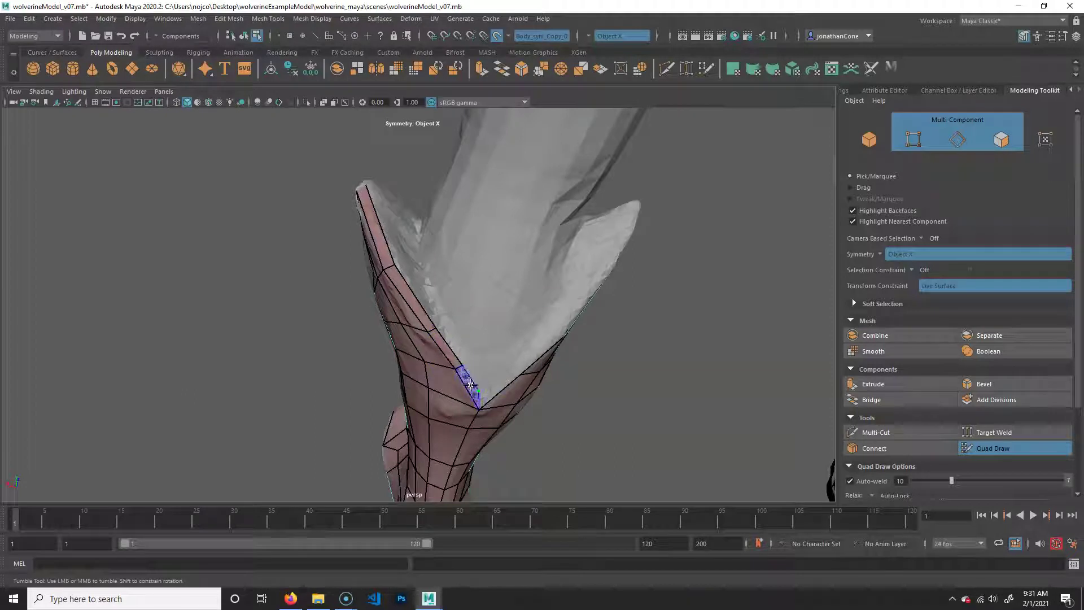
Continue the rim strip from the back notch up the rear edge of the inner guard point to its tip.
shift+click(491, 386)
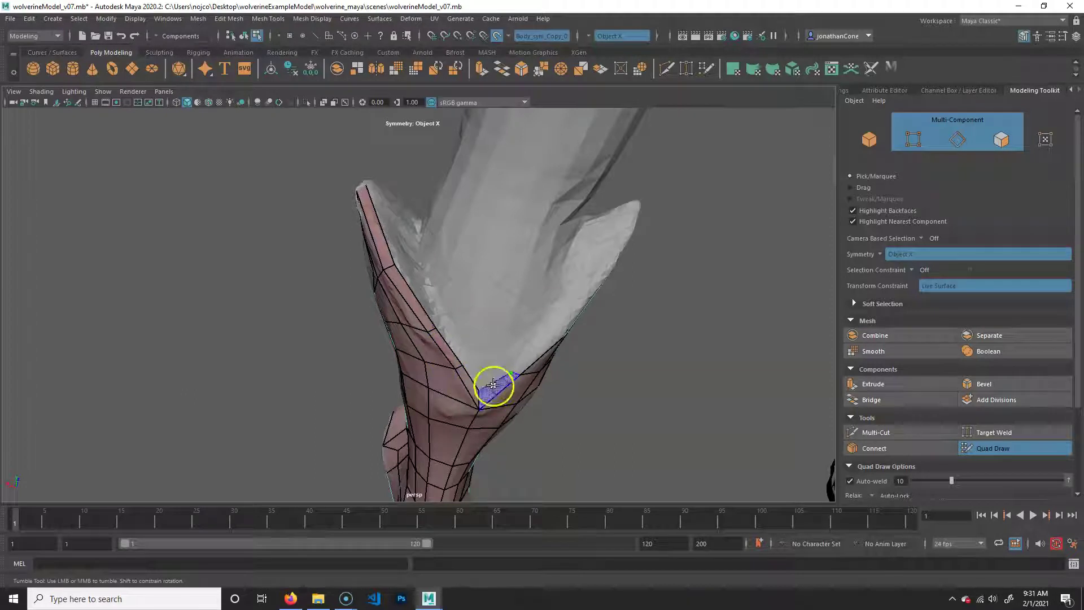
mouse_move(555, 338)
alt+mouse_down()
mouse_move(542, 339)
mouse_move(528, 392)
alt+mouse_up()
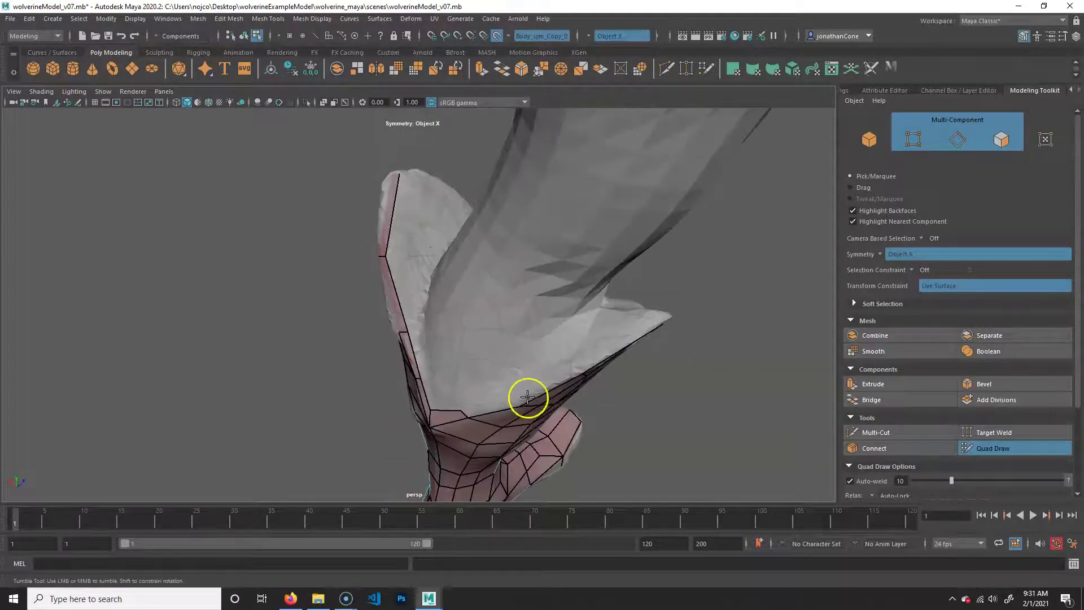
shift+click(495, 400)
click(569, 363)
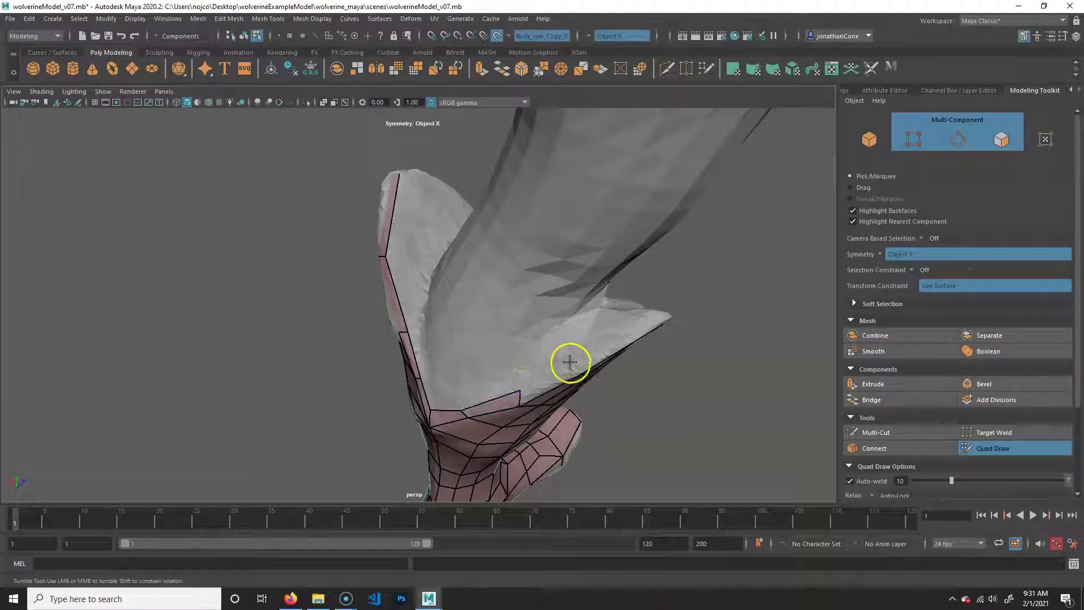
shift+click(588, 375)
mouse_move(554, 368)
alt+mouse_down()
mouse_move(535, 375)
mouse_move(520, 356)
mouse_move(425, 358)
mouse_move(439, 340)
mouse_move(300, 316)
mouse_move(412, 351)
alt+mouse_up()
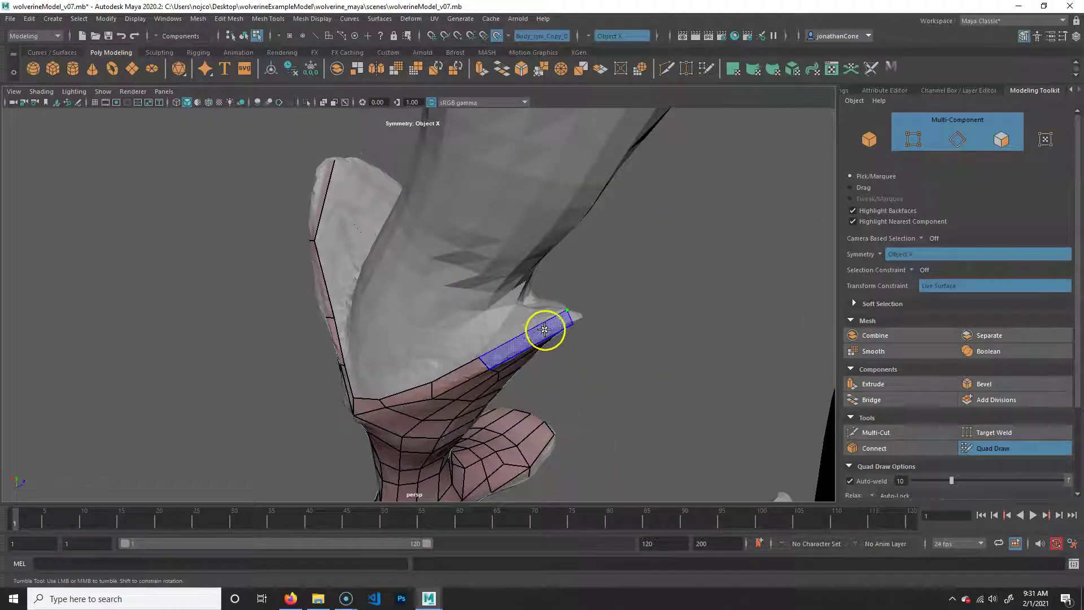
Fill the rim strip along the front edge of the inner guard point from its tip to the front notch.
mouse_move(612, 351)
alt+mouse_down()
mouse_move(557, 335)
mouse_move(383, 343)
alt+mouse_up()
click(401, 349)
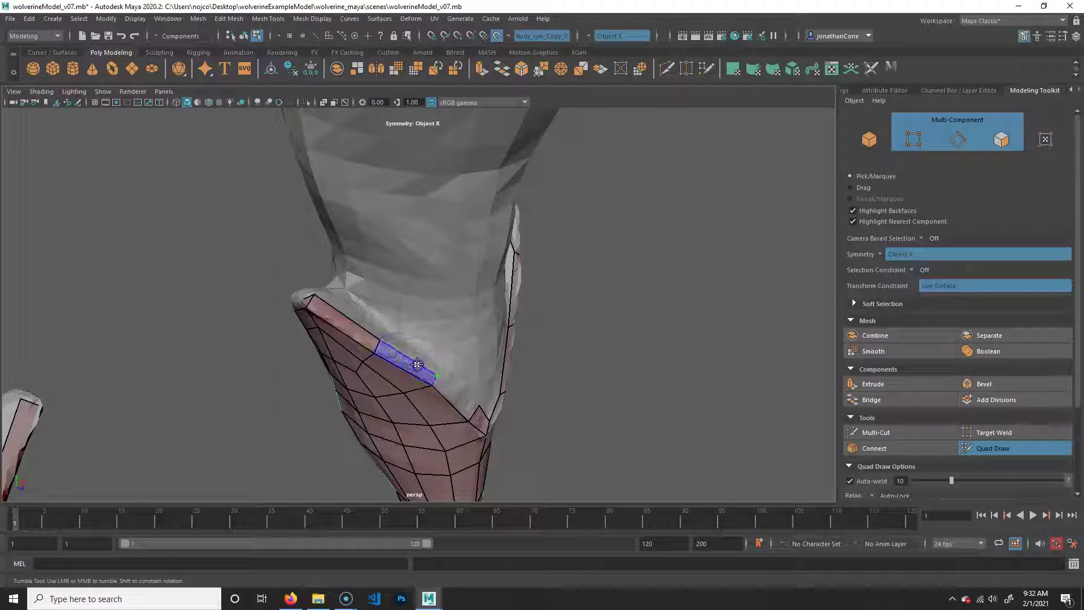
mouse_move(627, 411)
alt+mouse_down()
mouse_move(554, 368)
mouse_move(439, 353)
mouse_move(641, 366)
mouse_move(726, 358)
mouse_move(562, 339)
mouse_move(518, 355)
mouse_move(511, 380)
mouse_move(494, 351)
alt+mouse_up()
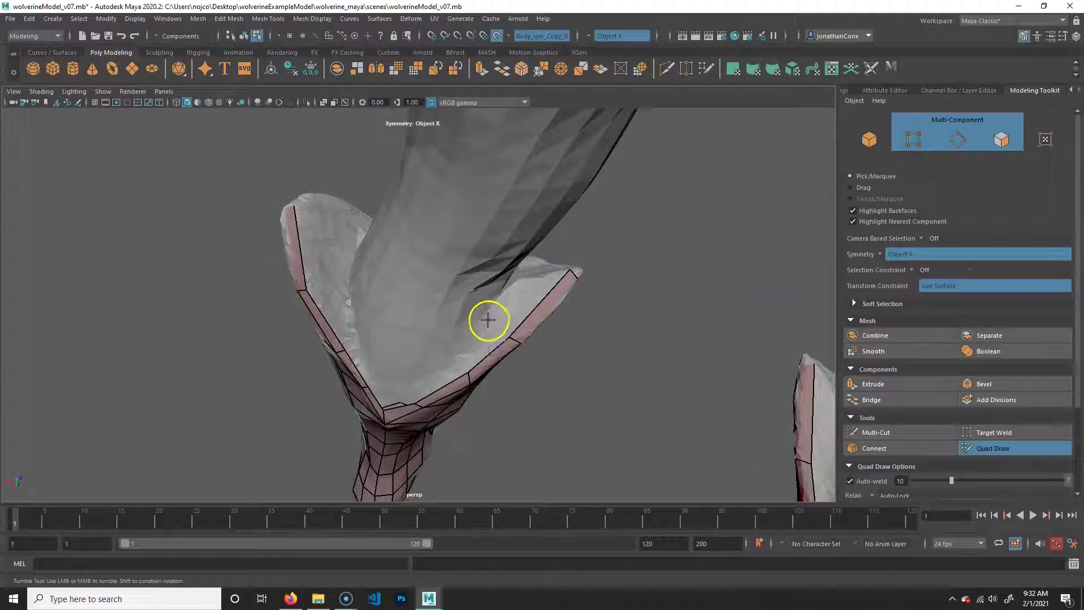
Fill a second row of quads inward from the rear rim strip of the inner guard point.
mouse_move(463, 351)
alt+mouse_down()
mouse_move(460, 380)
mouse_move(517, 298)
alt+mouse_up()
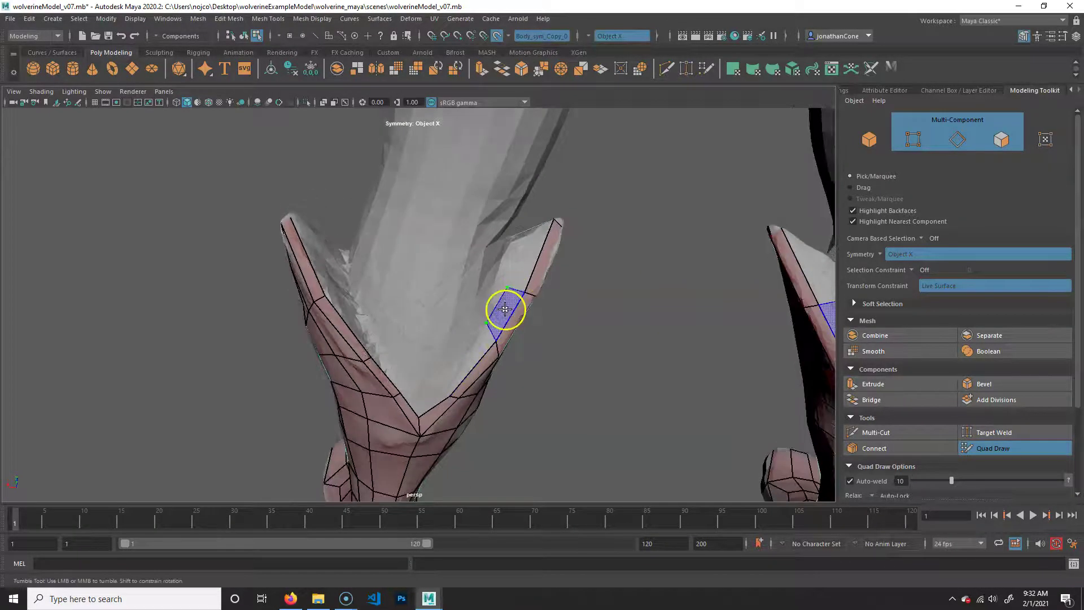
mouse_move(444, 386)
alt+mouse_down()
mouse_move(537, 337)
mouse_move(508, 322)
mouse_move(477, 356)
alt+mouse_up()
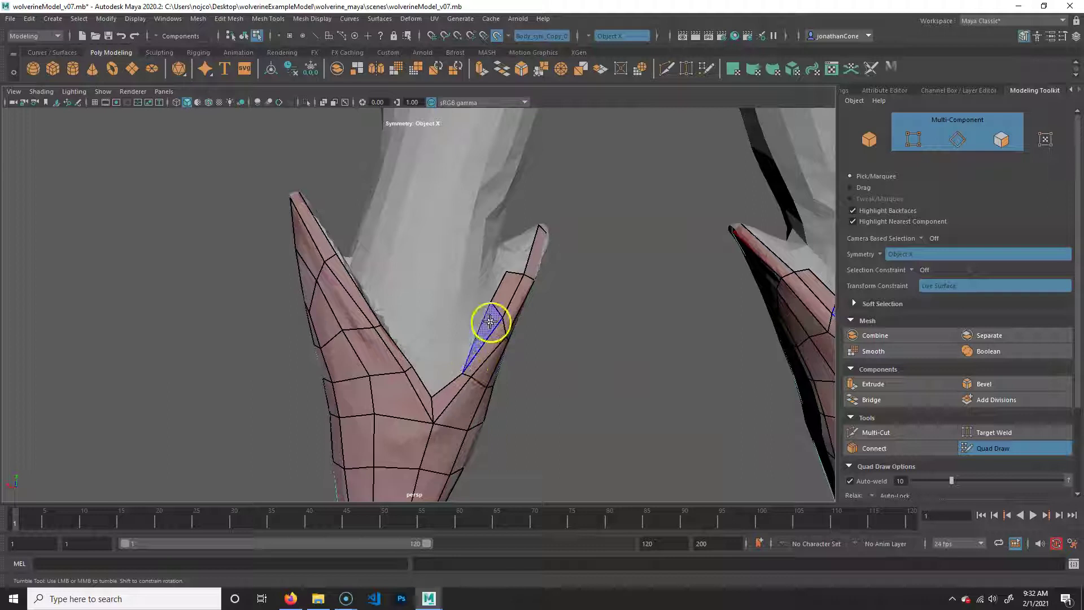
alt+drag(406, 359, 388, 360)
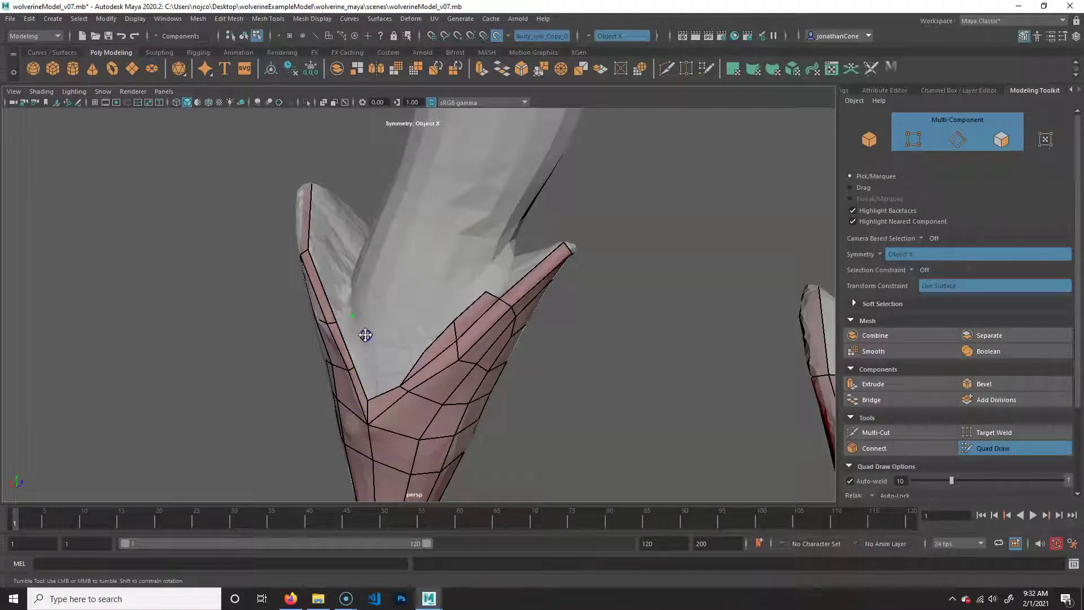
Add Quad Draw faces along the inside of the boot cuff's rim, from the V notch toward the pointed side flap.
alt+drag(357, 337, 354, 321)
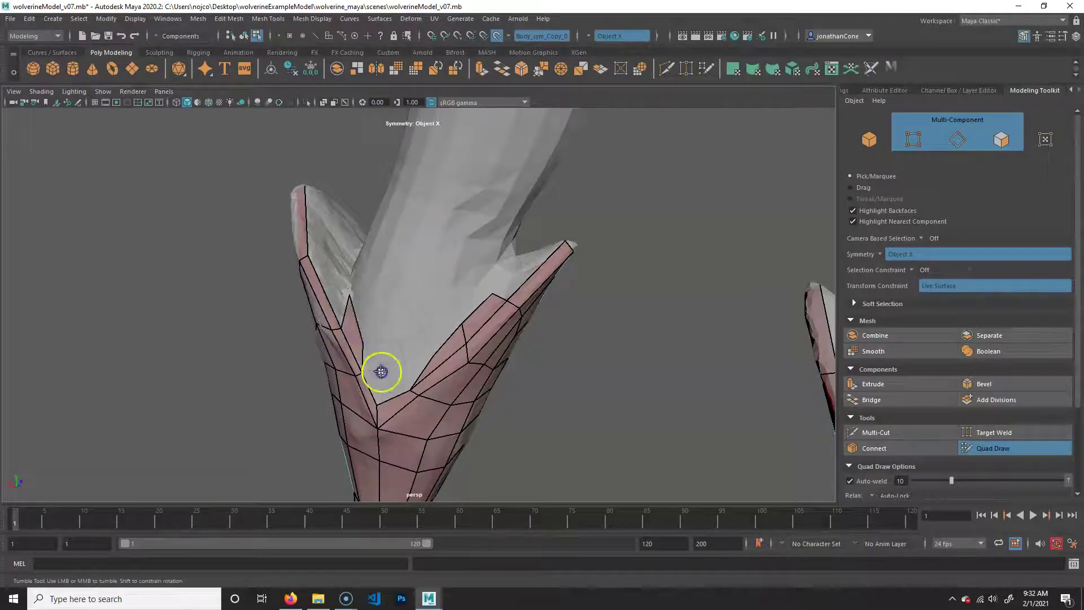
alt+drag(350, 286, 363, 326)
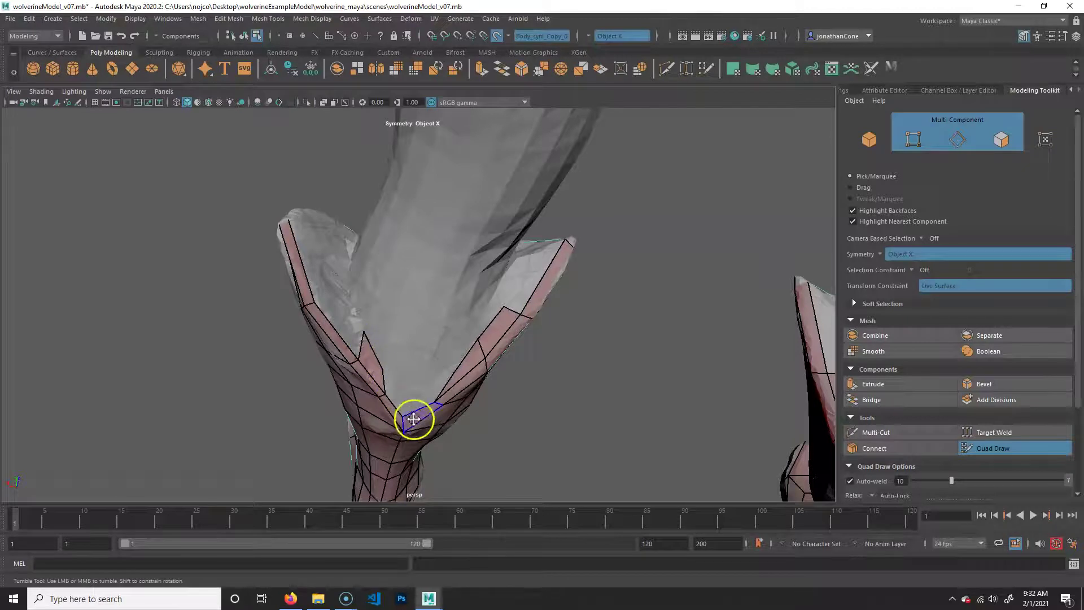
alt+drag(475, 431, 450, 403)
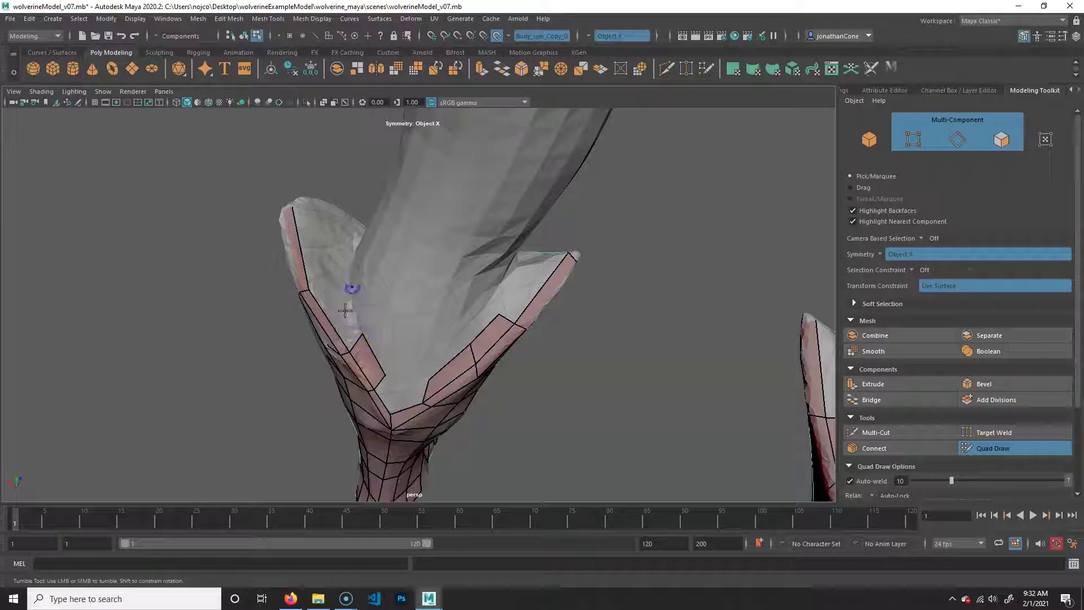
mouse_move(324, 249)
alt+mouse_down()
mouse_move(348, 273)
mouse_move(327, 256)
mouse_move(346, 272)
mouse_move(336, 310)
alt+mouse_up()
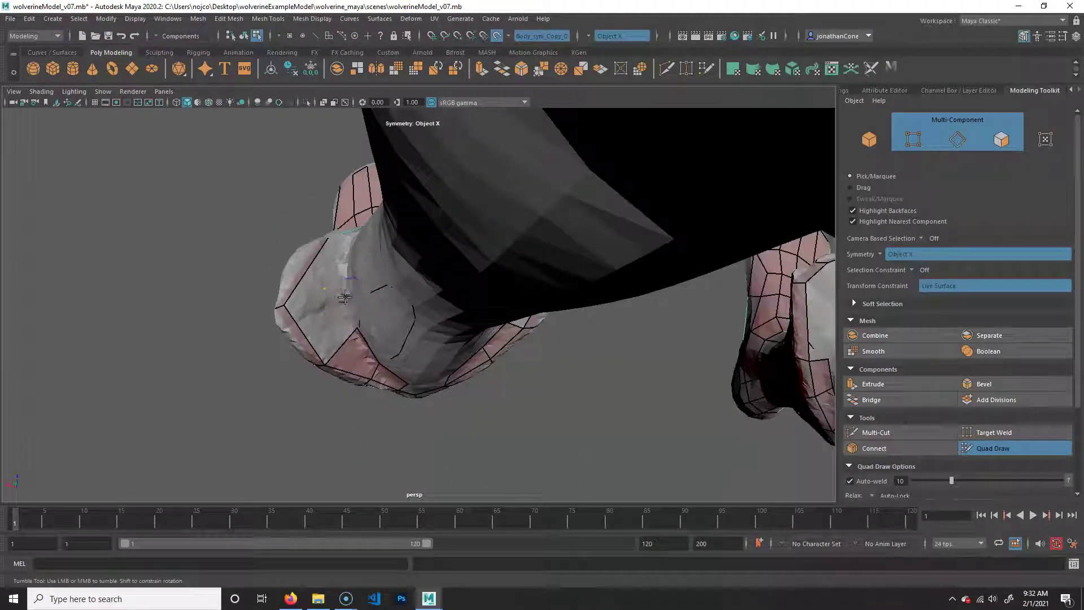
shift+click(314, 320)
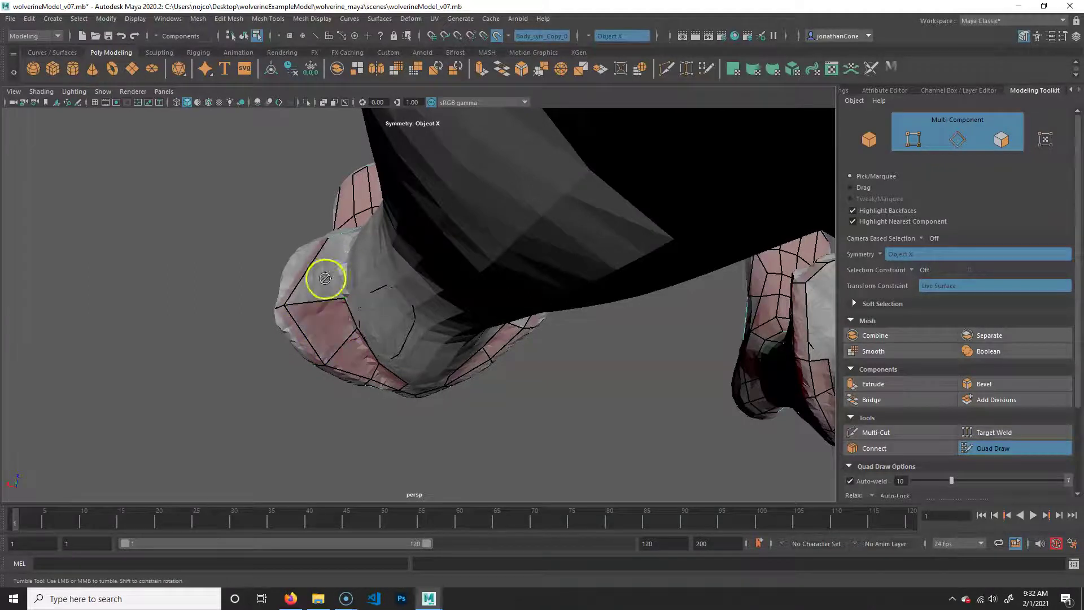
Continue the inner strip of Quad Draw faces around the cuff's opposite flap and along its sloping rim.
mouse_move(544, 390)
alt+mouse_down()
mouse_move(546, 366)
mouse_move(503, 342)
alt+mouse_up()
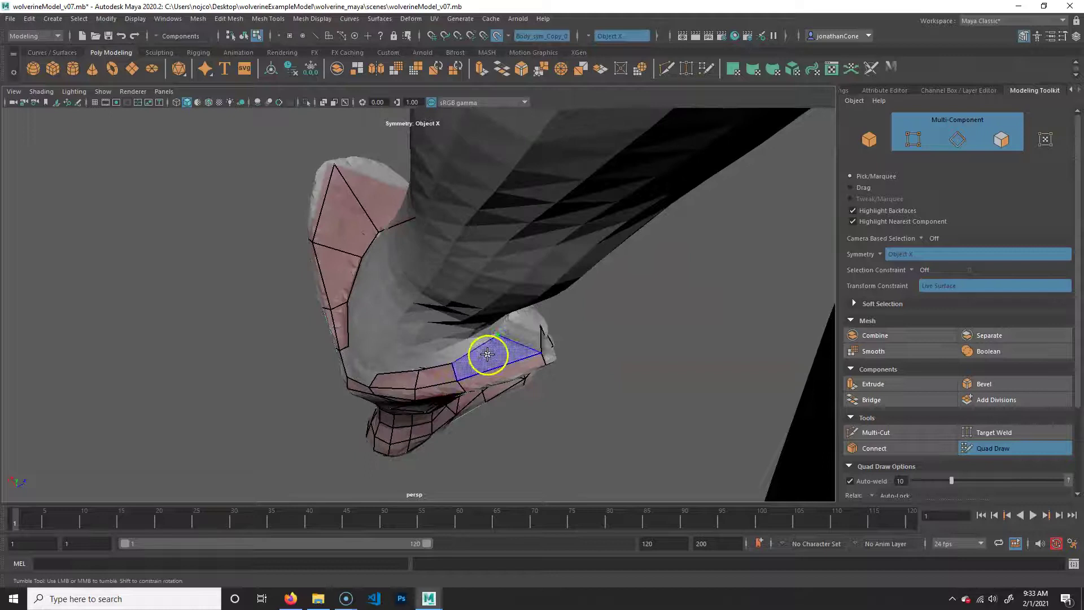
shift+click(436, 366)
mouse_move(452, 358)
alt+mouse_down()
mouse_move(537, 338)
mouse_move(467, 327)
alt+mouse_up()
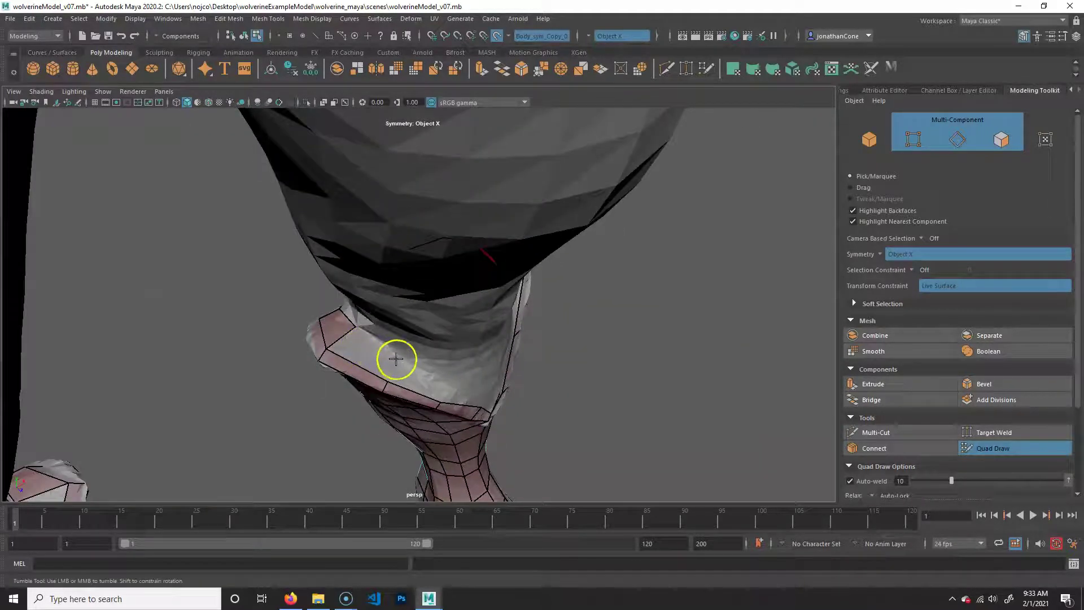
shift+click(407, 374)
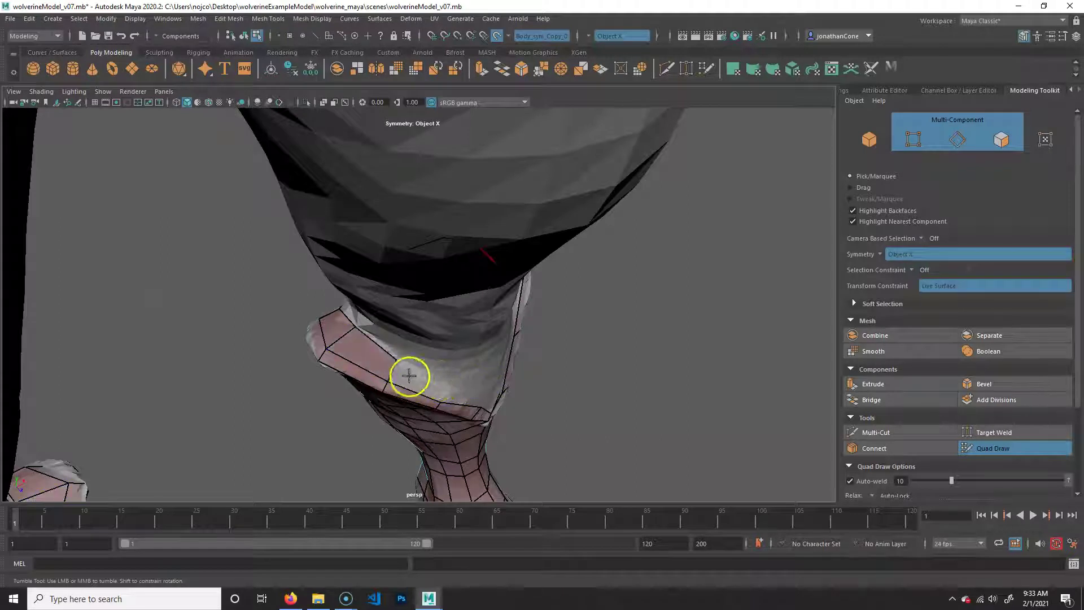
shift+click(417, 380)
Fill quads down both inner edges of the cuff until the strips meet at the second V notch.
alt+drag(540, 420, 475, 358)
shift+click(488, 340)
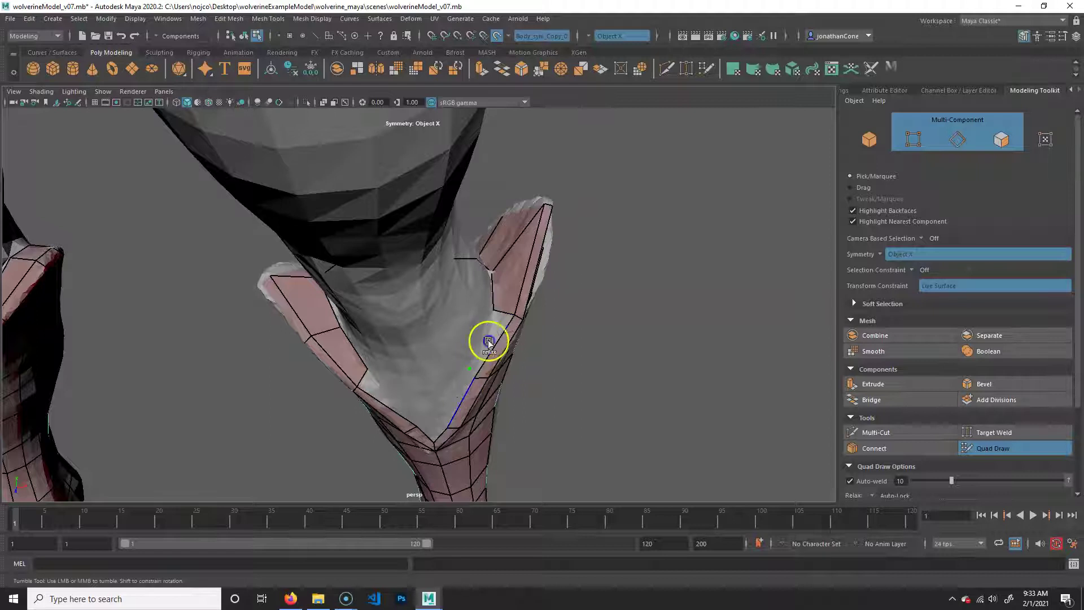
shift+click(454, 399)
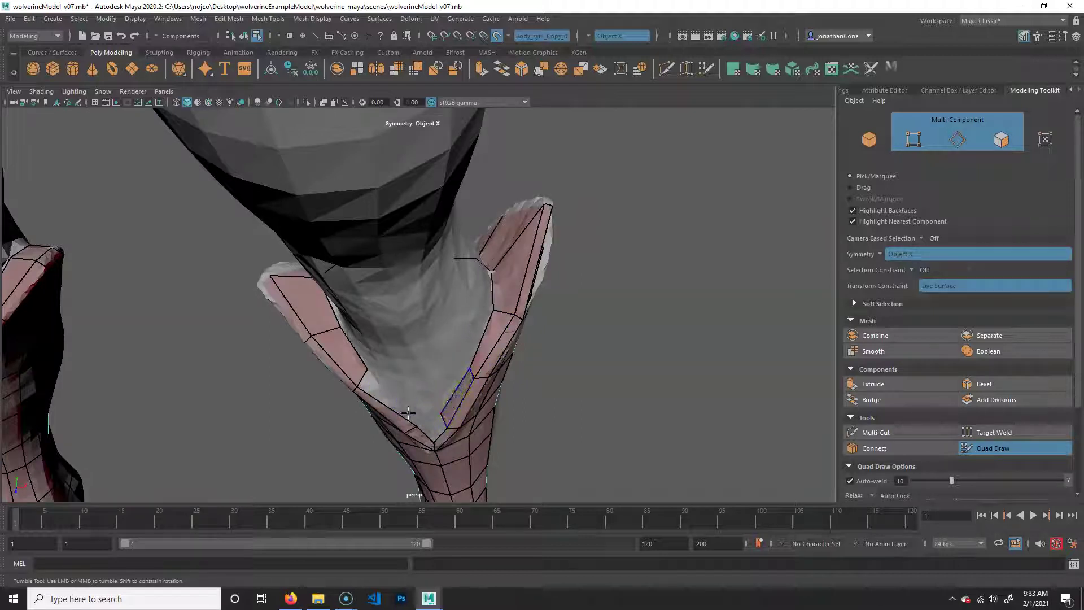
mouse_move(424, 438)
alt+mouse_down()
mouse_move(462, 395)
mouse_move(436, 383)
mouse_move(497, 395)
mouse_move(399, 387)
mouse_move(360, 367)
mouse_move(332, 375)
mouse_move(418, 367)
alt+mouse_up()
mouse_move(419, 367)
alt+middle_down()
mouse_move(404, 362)
mouse_move(403, 371)
alt+middle_up()
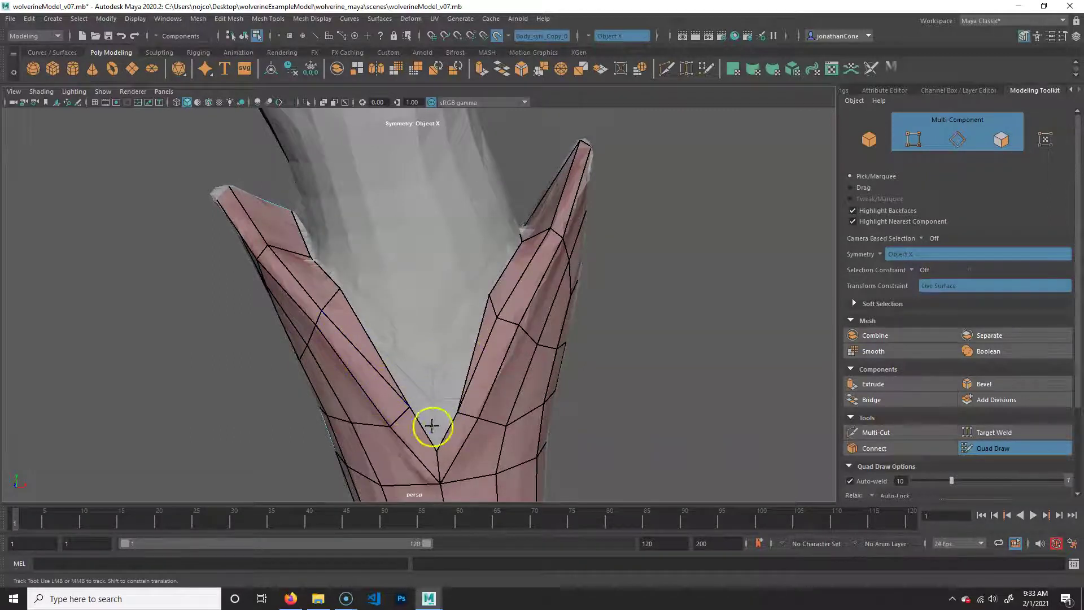
Insert an edge loop along the inner cuff strip and reposition the rim vertices near the V notch.
alt+drag(261, 375, 537, 380)
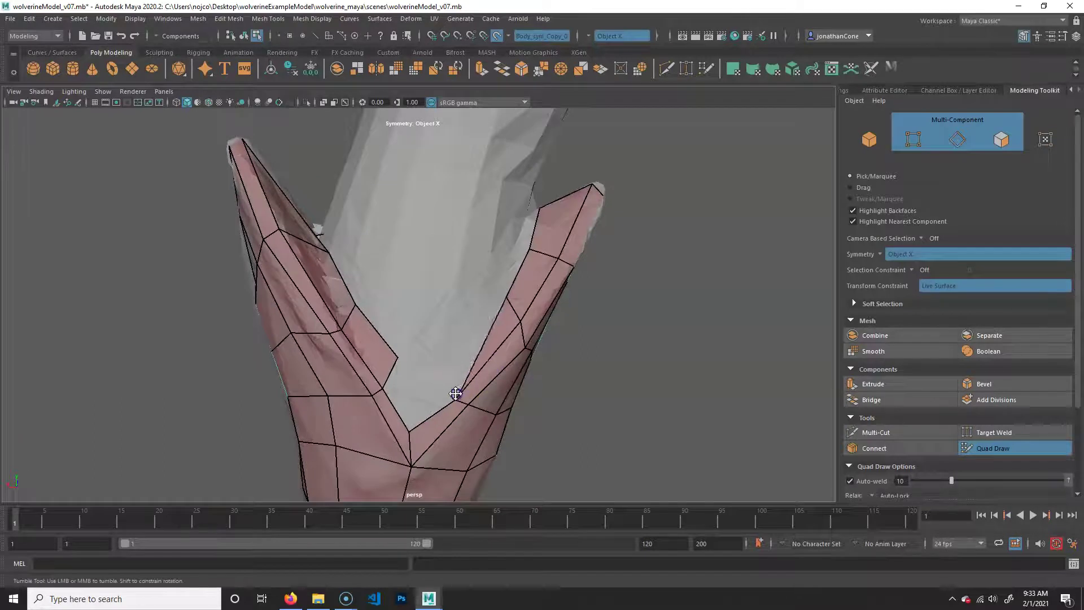
drag(395, 358, 312, 315)
mouse_move(331, 371)
alt+mouse_down()
mouse_move(385, 376)
mouse_move(363, 394)
mouse_move(371, 388)
mouse_move(355, 366)
mouse_move(423, 374)
mouse_move(388, 377)
mouse_move(437, 355)
mouse_move(440, 363)
alt+mouse_up()
ctrl+click(386, 410)
drag(440, 408, 463, 385)
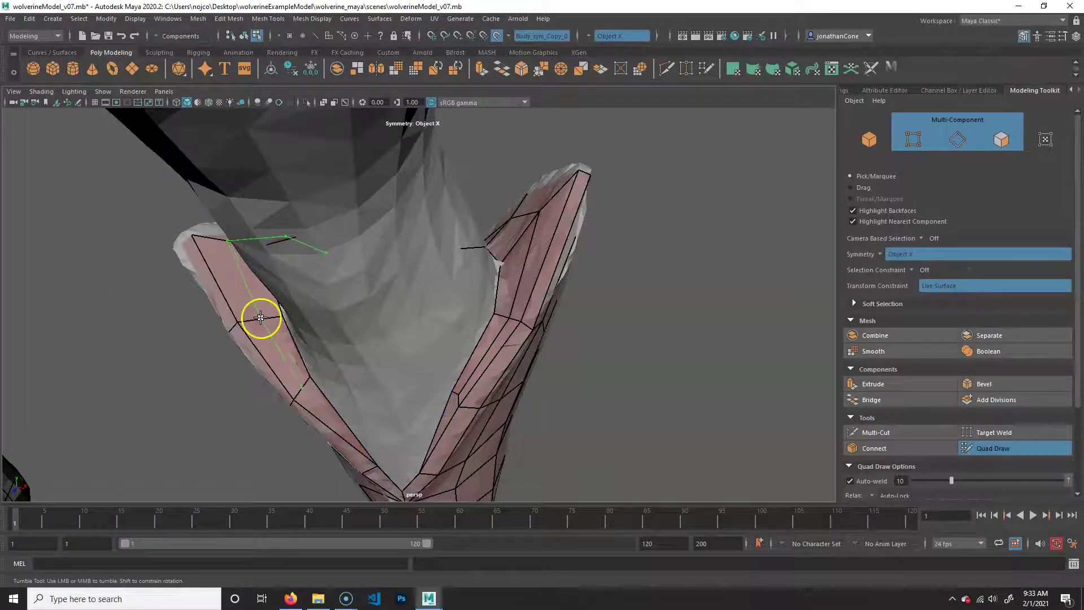
Adjust an inner rim vertex, place new points on the leg and fill the V notch with three quads.
alt+drag(373, 451, 382, 293)
alt+middle_drag(381, 293, 403, 312)
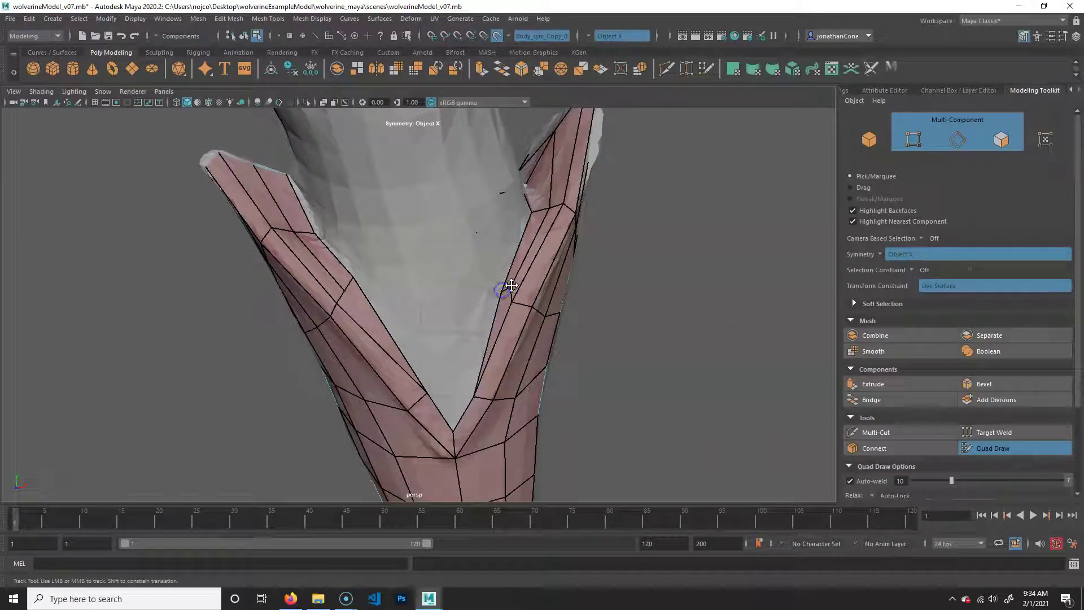
drag(355, 277, 370, 301)
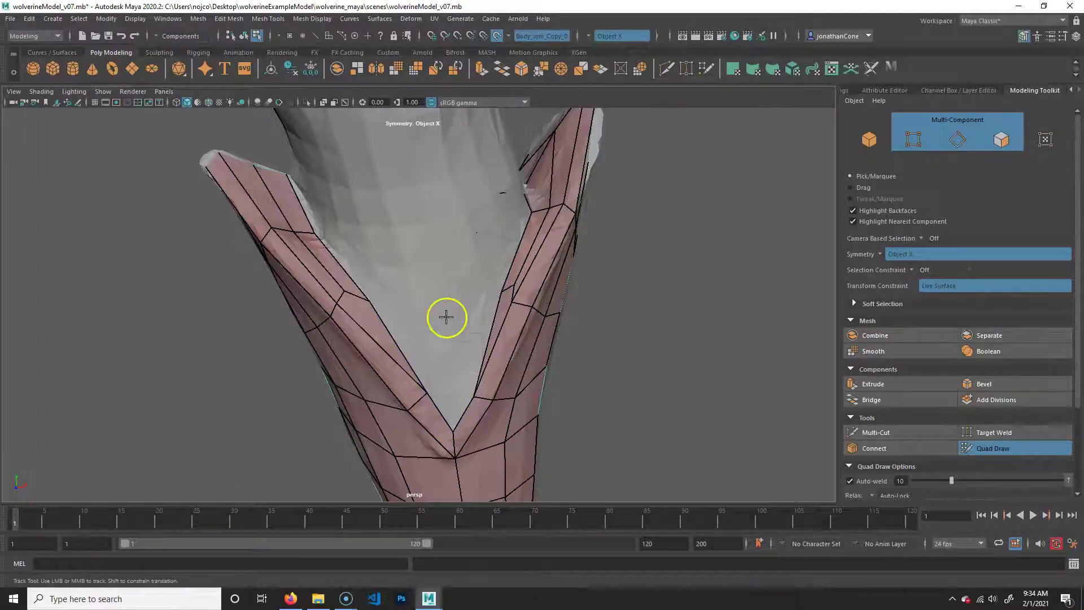
click(449, 382)
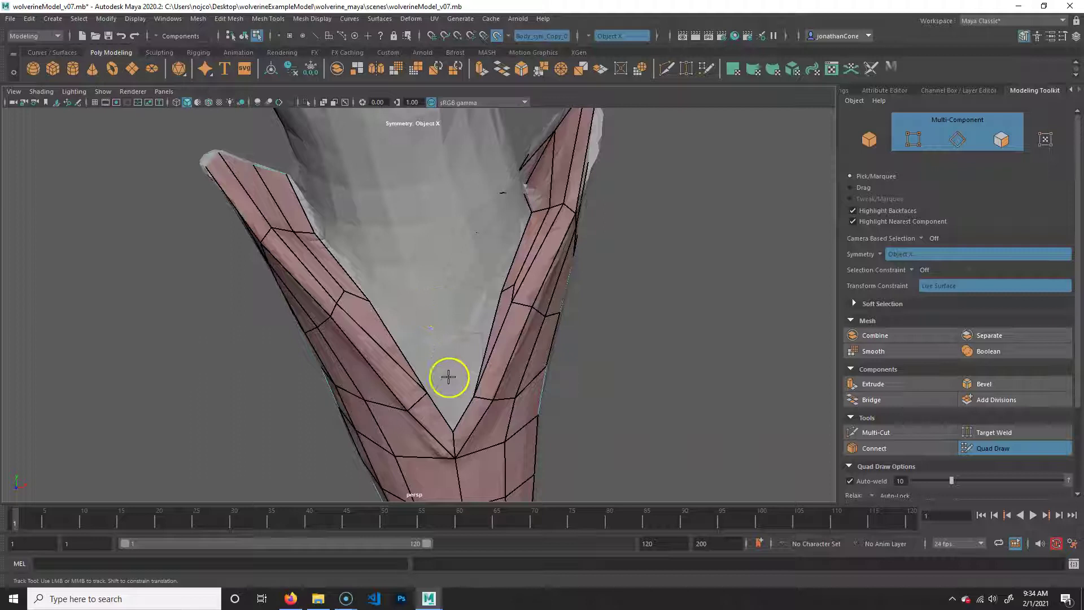
shift+click(424, 343)
shift+click(423, 343)
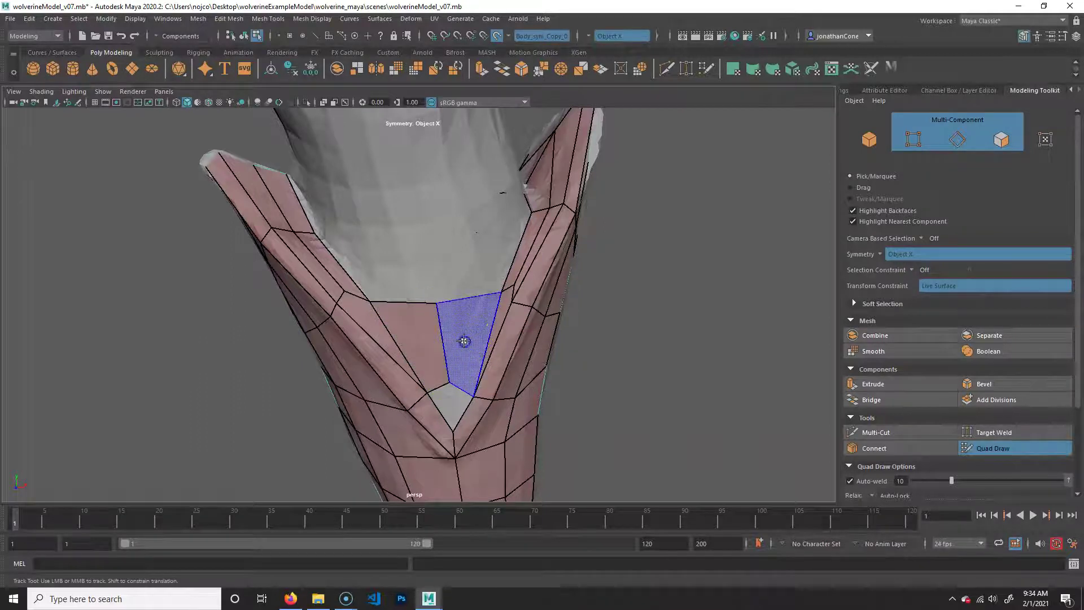
shift+click(464, 338)
shift+click(459, 418)
Bridge the V notch on the opposite side of the cuff with quads between its two inner edges.
scroll(452, 435, down, 3)
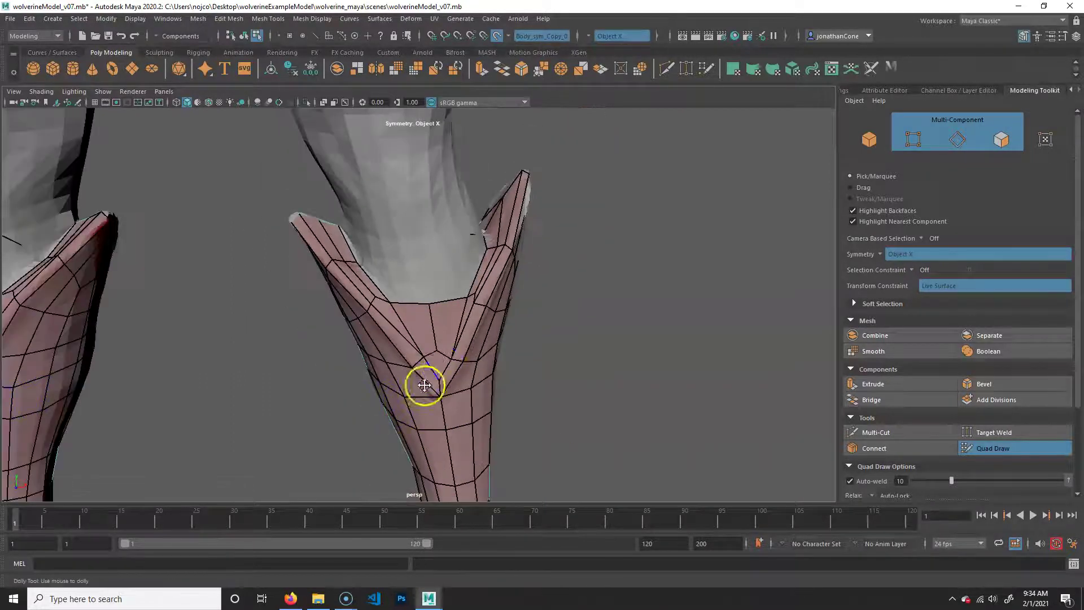
alt+drag(323, 362, 538, 368)
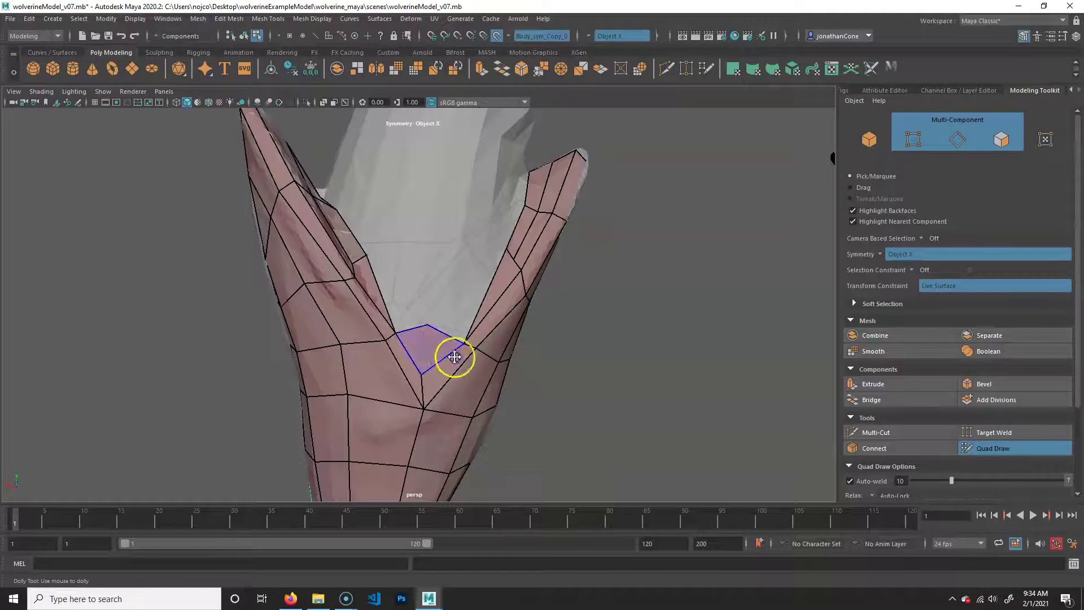
alt+drag(455, 357, 438, 270)
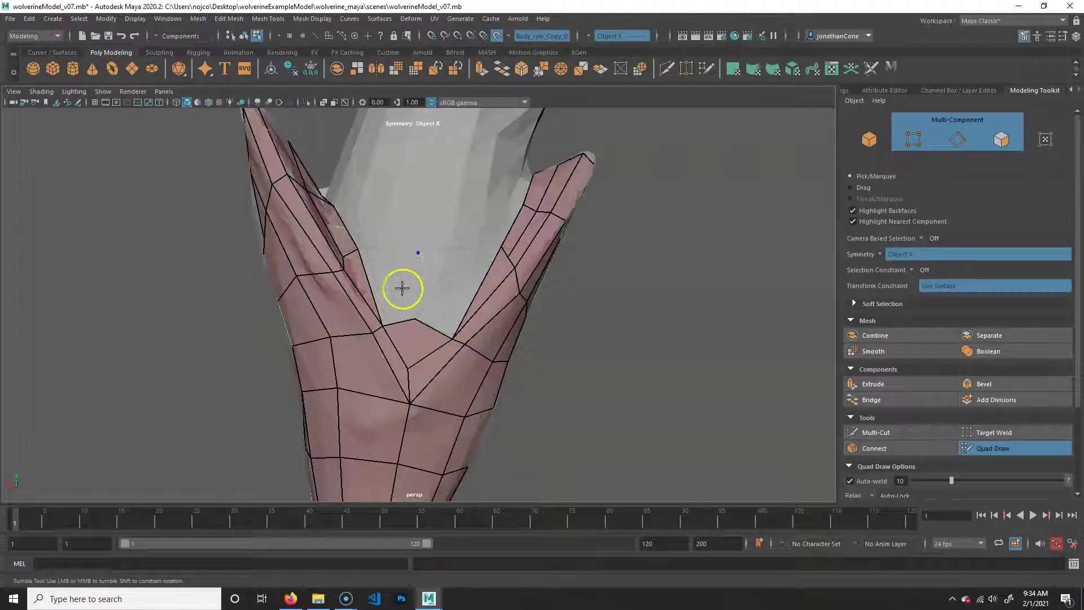
shift+click(454, 290)
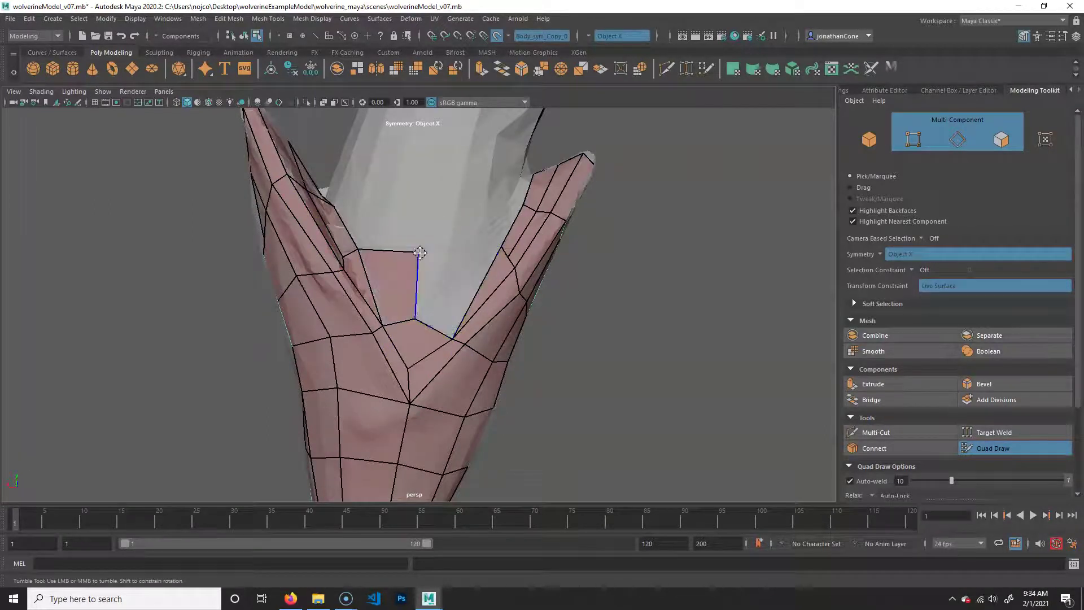
Add a pair of quads rising onto the lower leg above each of the two V notches.
alt+drag(588, 329, 438, 332)
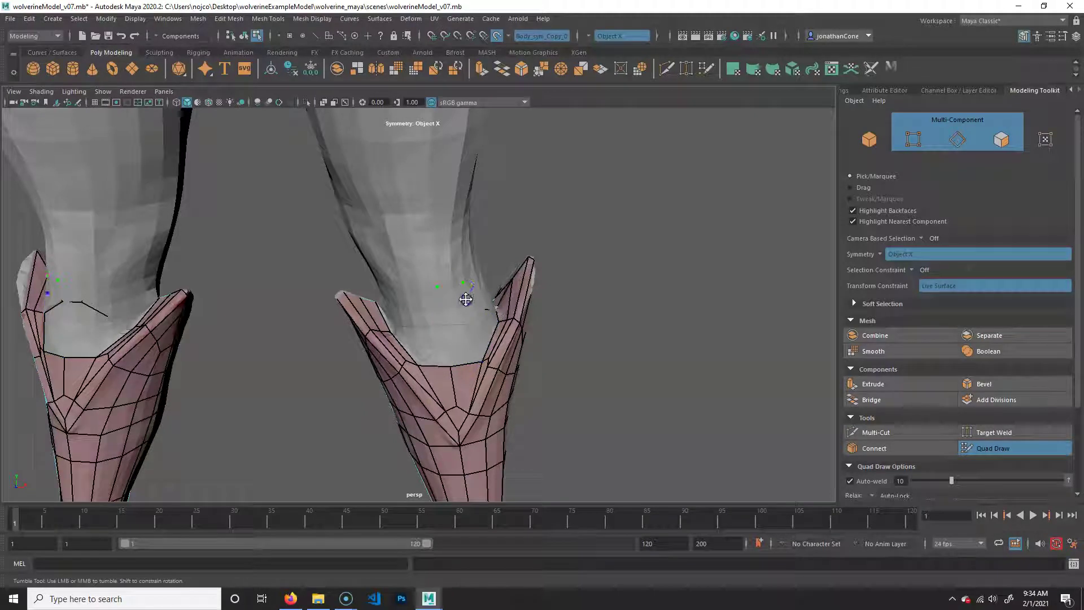
shift+click(458, 337)
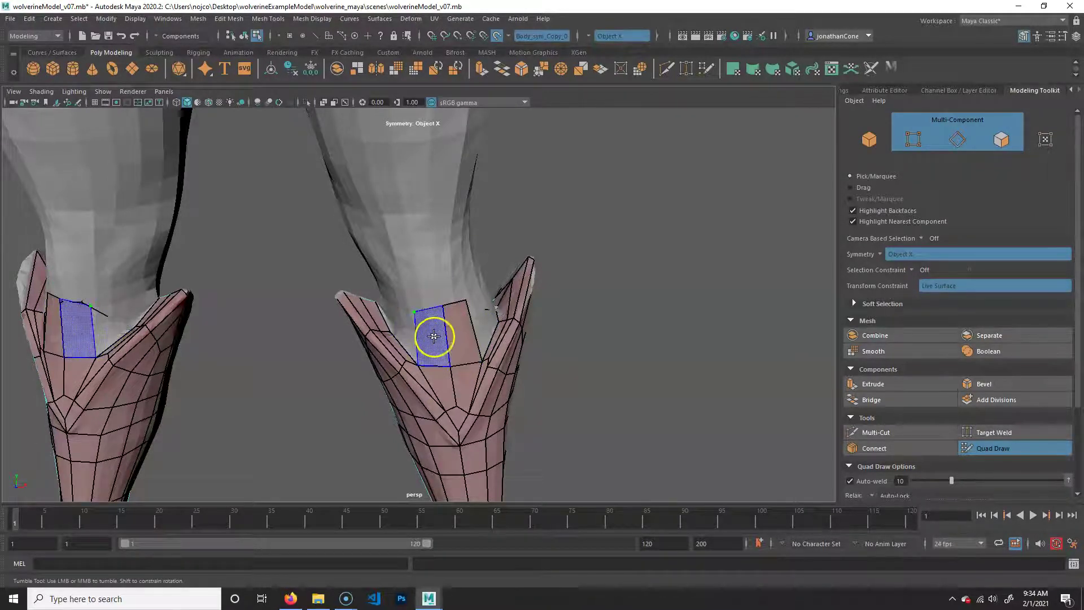
mouse_move(501, 411)
alt+mouse_down()
mouse_move(561, 380)
mouse_move(425, 293)
alt+mouse_up()
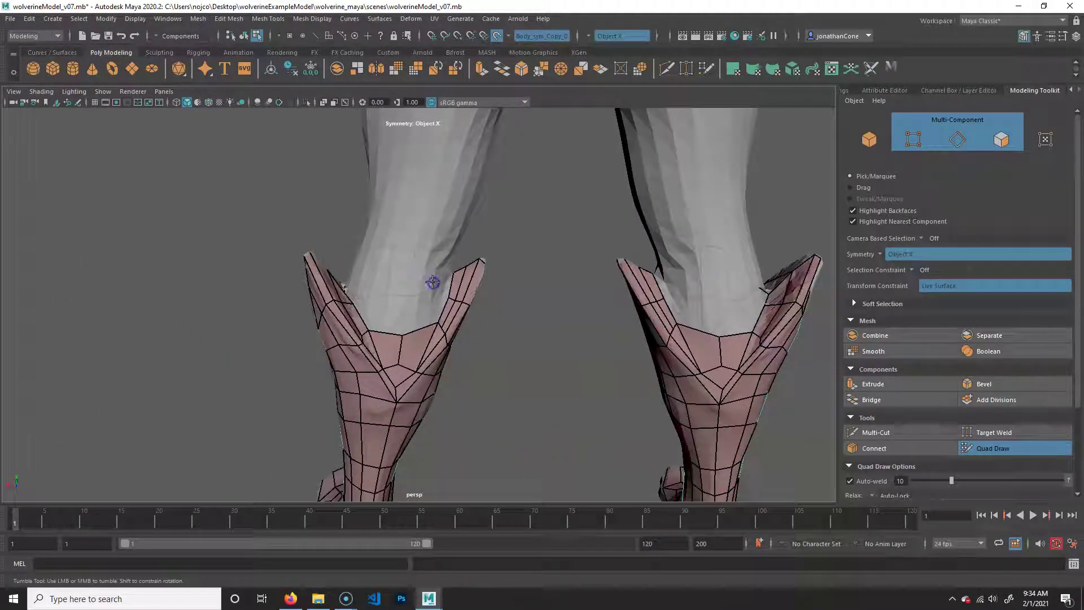
shift+click(412, 308)
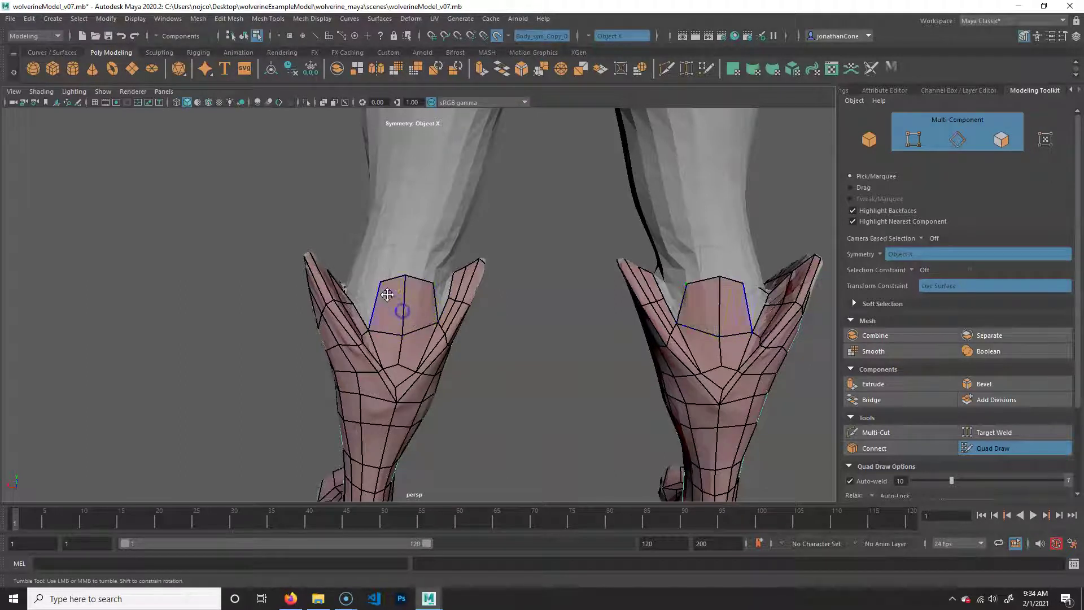
Fill quads around the sides of the leg inside the cuff to join the two raised patches into a ring.
alt+drag(381, 275, 418, 332)
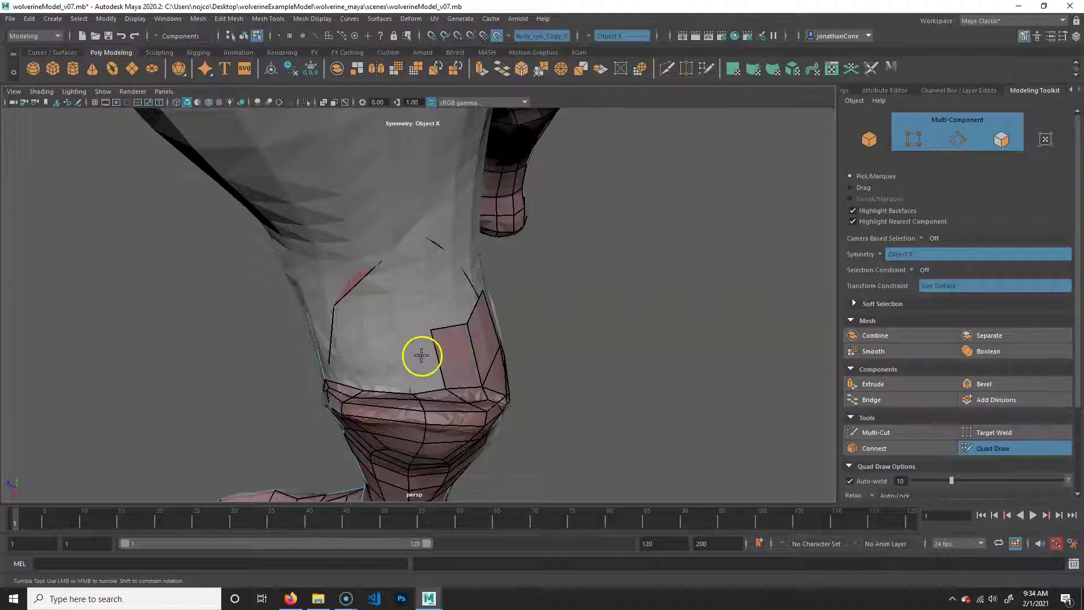
alt+drag(374, 343, 424, 370)
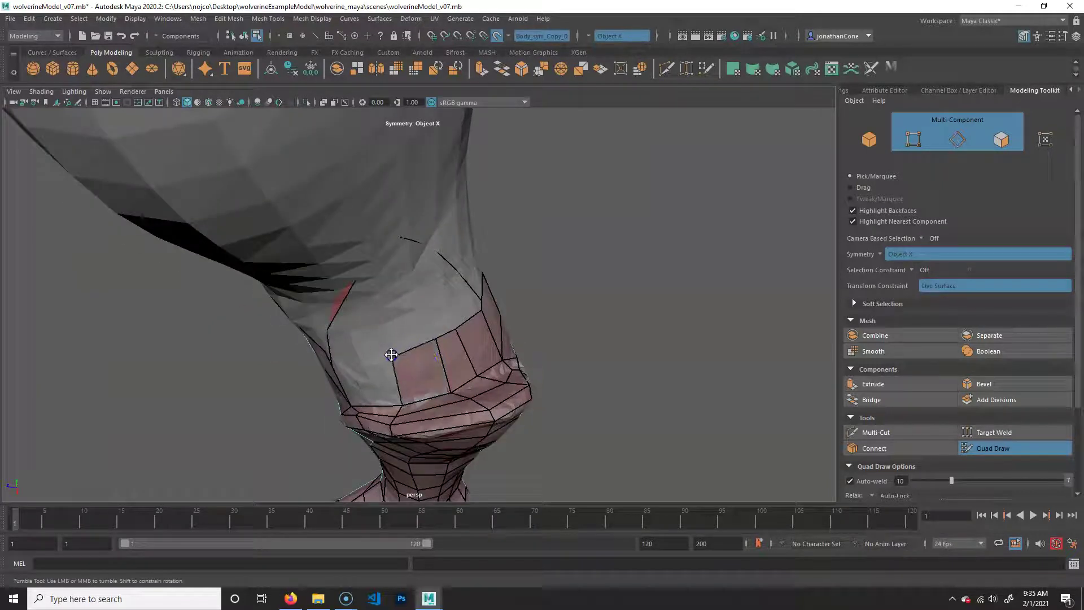
mouse_move(385, 349)
alt+mouse_down()
mouse_move(412, 375)
mouse_move(438, 358)
alt+mouse_up()
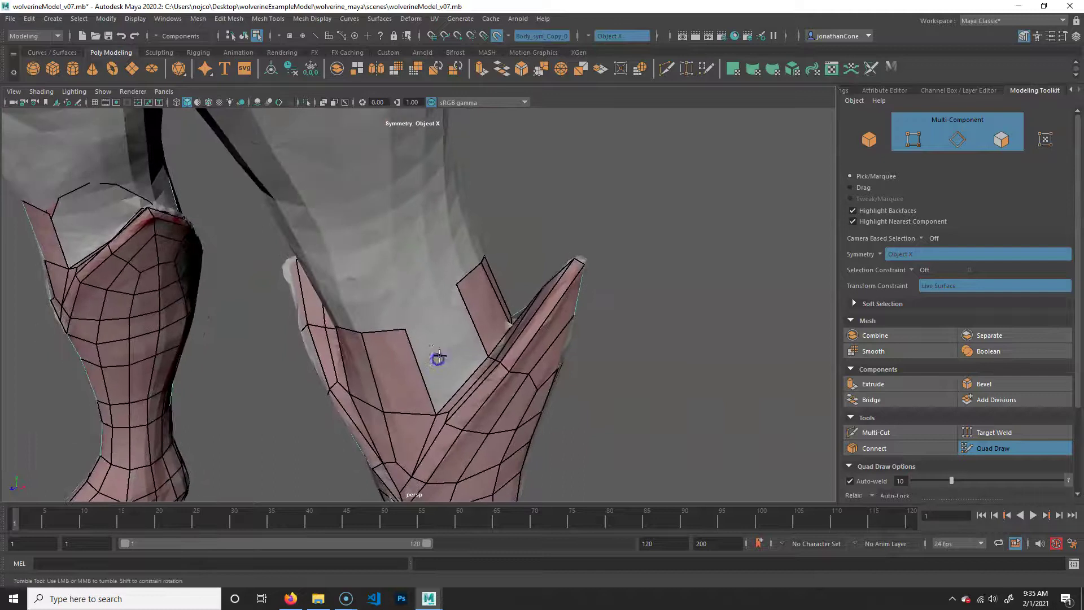
ctrl+shift+click(437, 337)
alt+drag(347, 375, 416, 349)
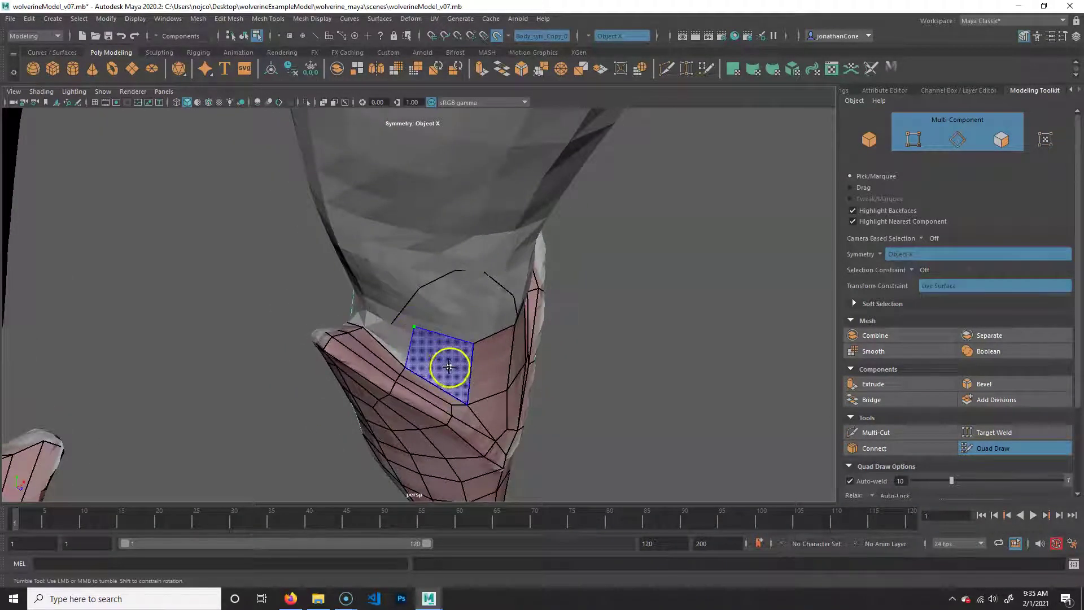
alt+drag(360, 333, 473, 296)
alt+drag(504, 331, 486, 318)
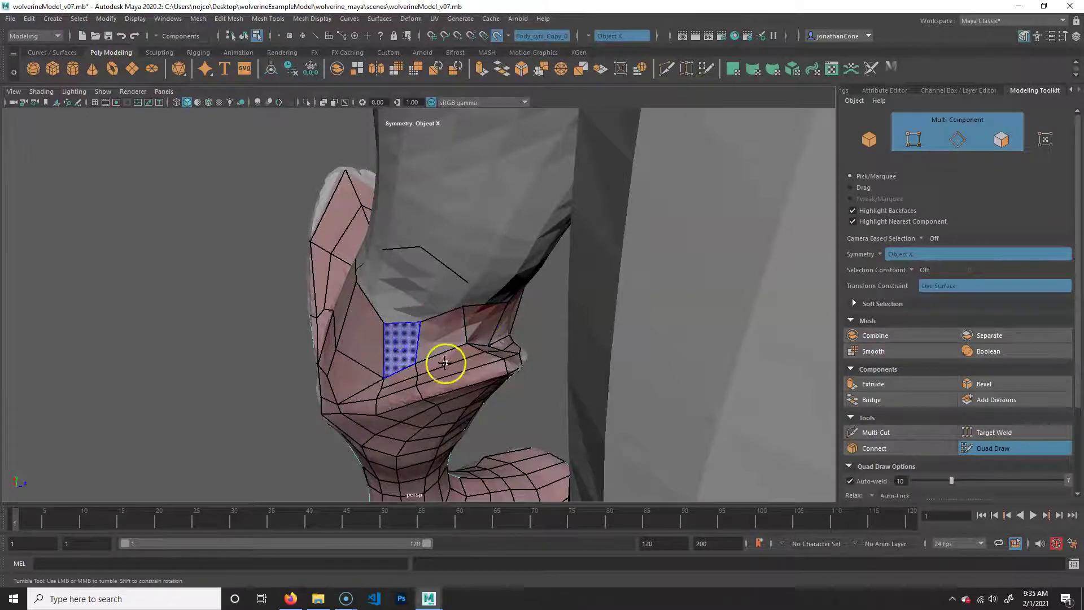
Examine the quad ring around the leg above the cuff and the bare leg surface above it.
alt+drag(318, 328, 426, 316)
alt+right_drag(426, 316, 440, 302)
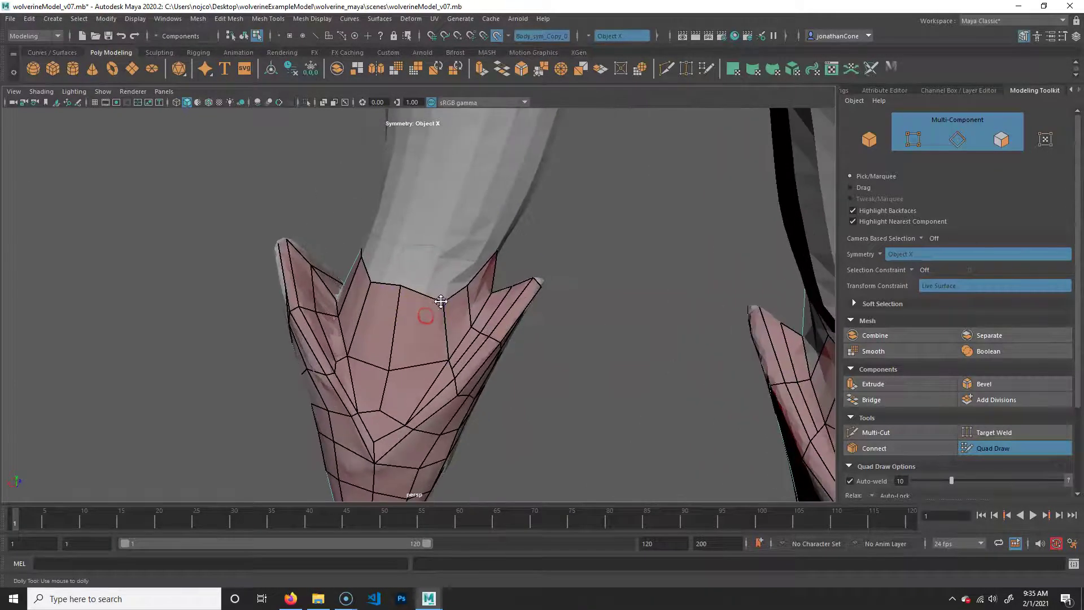
alt+right_drag(506, 305, 415, 299)
alt+drag(415, 299, 584, 273)
alt+right_drag(506, 309, 539, 307)
alt+middle_drag(539, 306, 551, 406)
alt+drag(552, 407, 561, 378)
alt+right_drag(561, 378, 494, 366)
alt+middle_drag(494, 366, 502, 374)
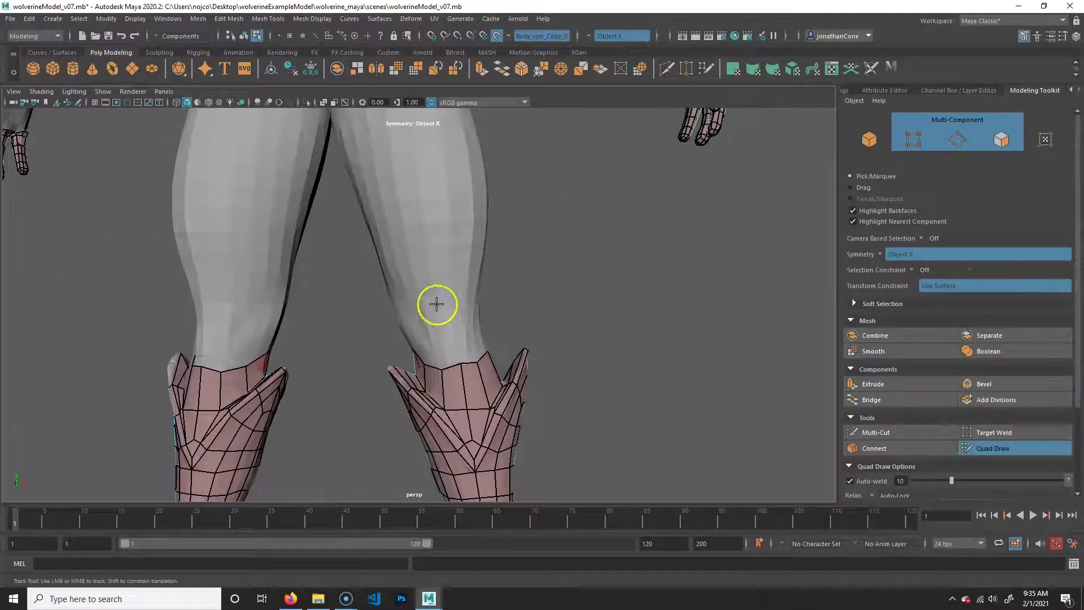
mouse_move(467, 258)
alt+middle_down()
mouse_move(472, 344)
mouse_move(472, 271)
alt+middle_up()
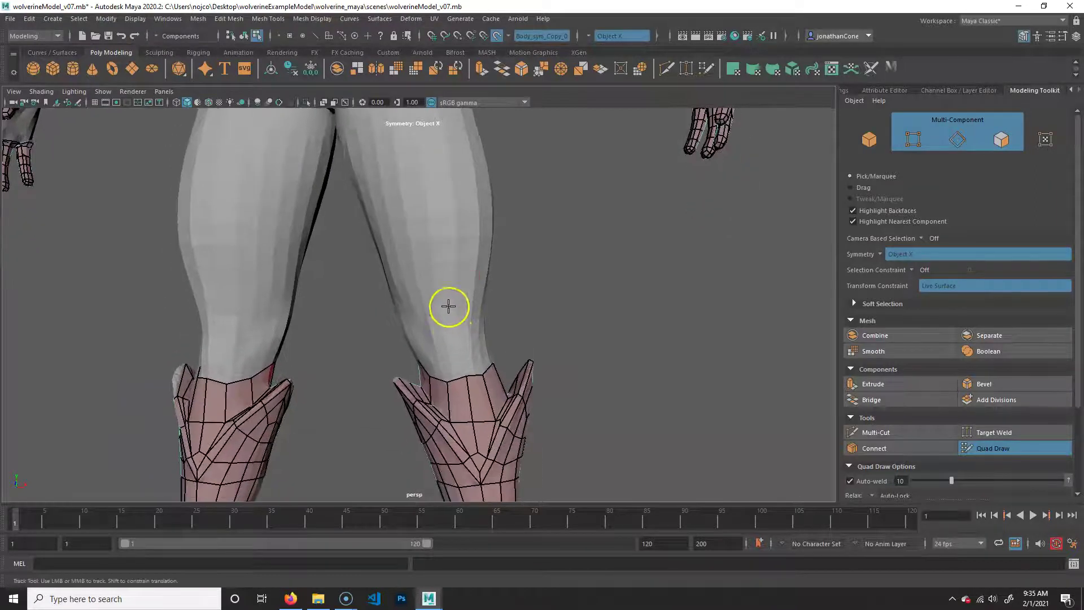
mouse_move(452, 313)
alt+right_down()
mouse_move(506, 358)
mouse_move(507, 404)
alt+right_up()
alt+middle_drag(507, 403, 474, 366)
click(444, 278)
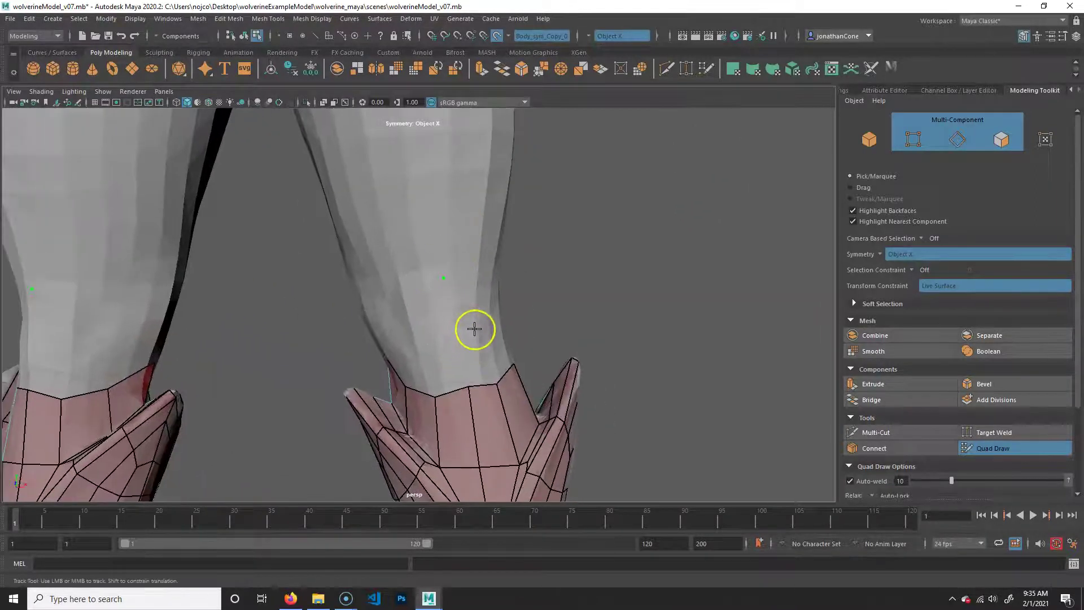
click(474, 281)
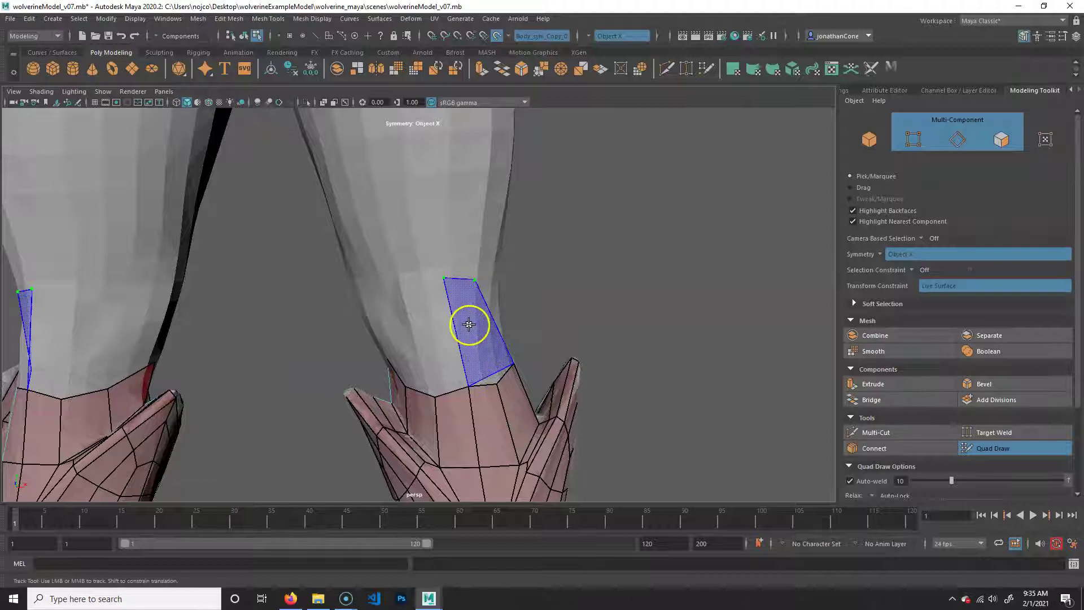
shift+click(521, 352)
key(ctrl+z)
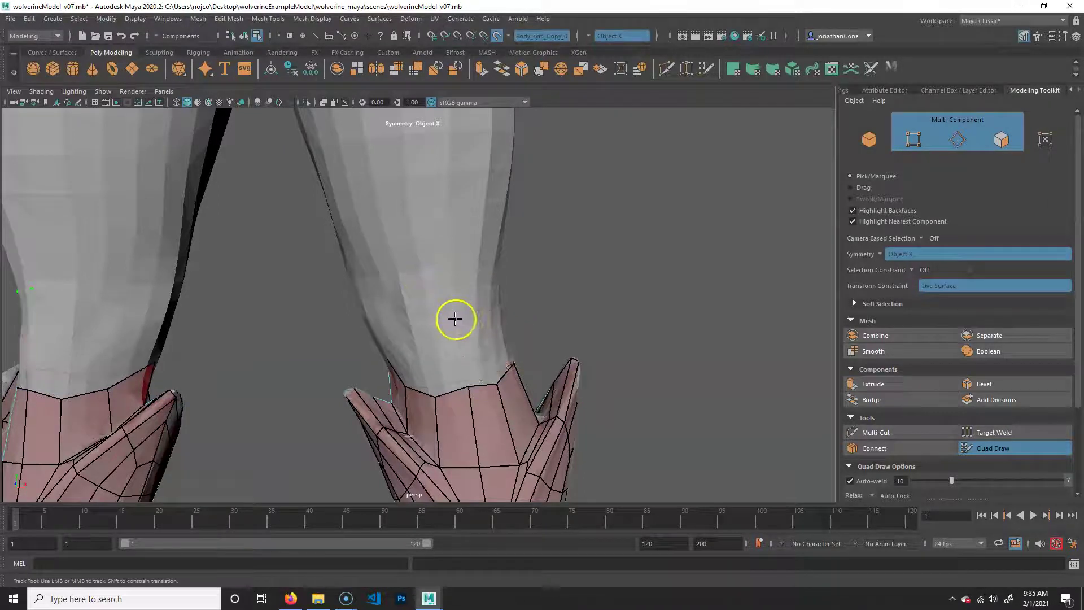
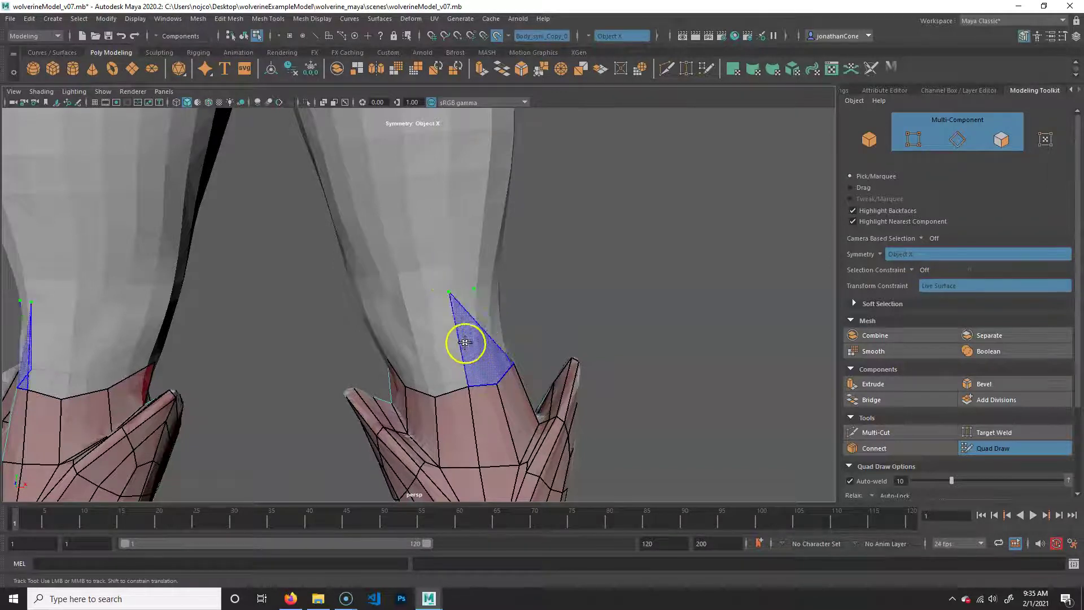
Add a second row of quads above the leg ring, running from the front of the leg around its inner side.
alt+drag(545, 380, 507, 386)
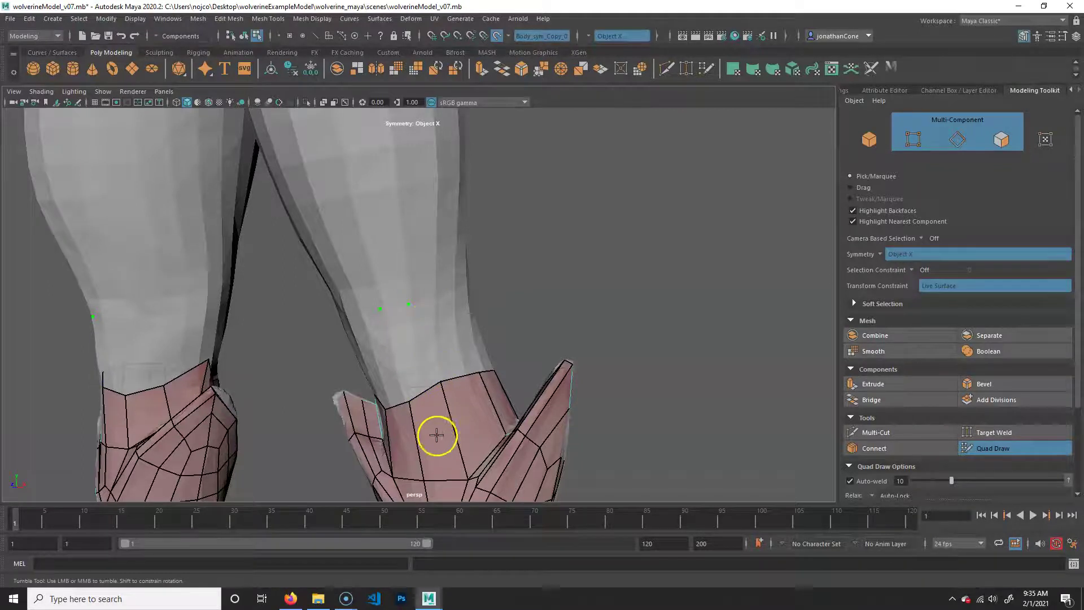
alt+drag(438, 416, 445, 303)
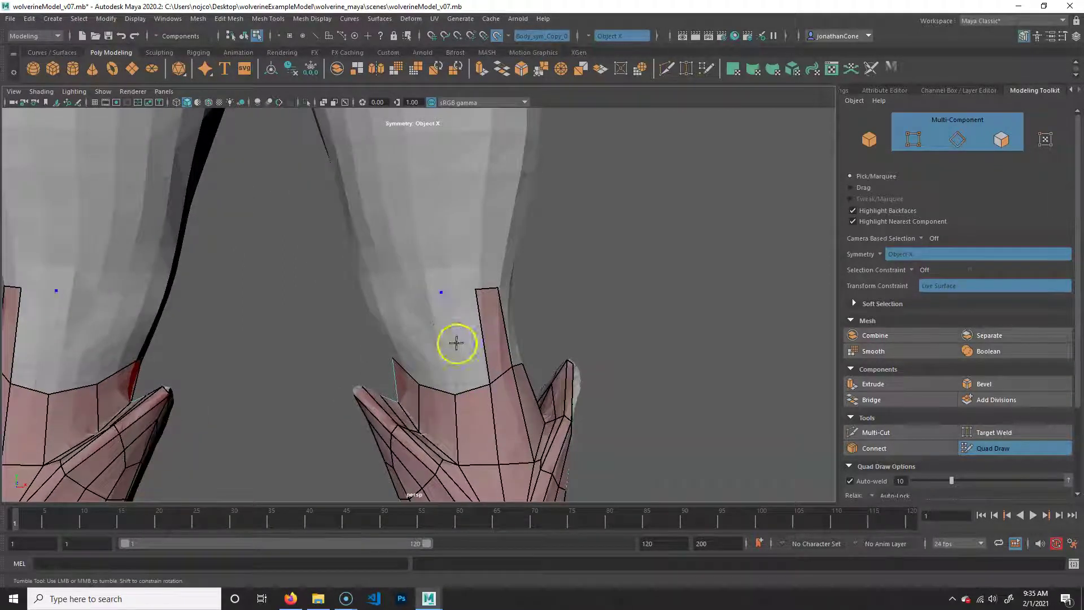
shift+click(469, 327)
mouse_move(424, 336)
alt+mouse_down()
mouse_move(484, 367)
mouse_move(520, 344)
alt+mouse_up()
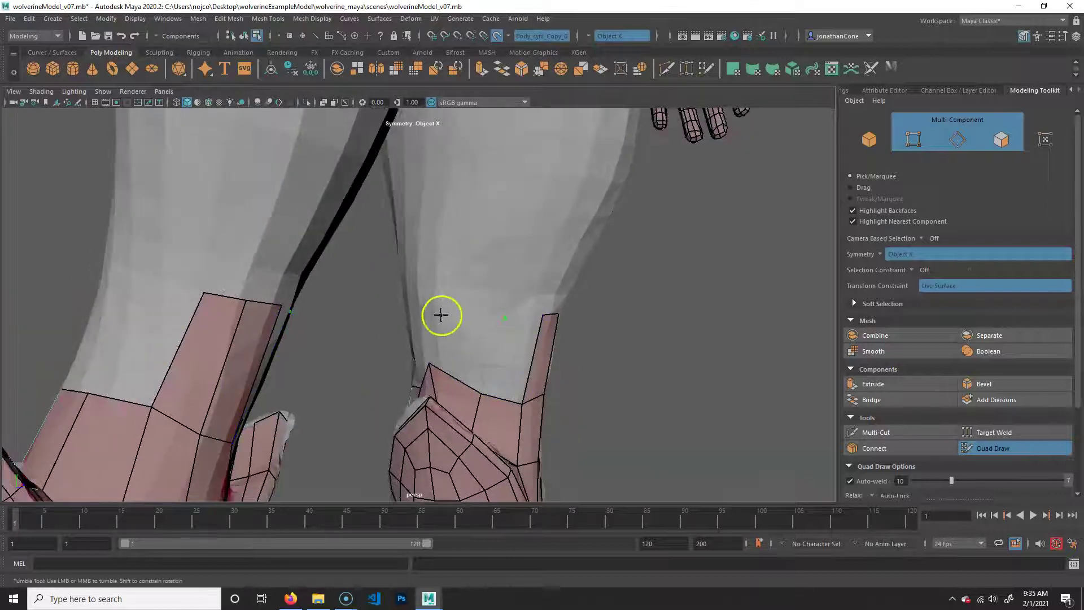
shift+click(432, 368)
alt+drag(432, 368, 460, 360)
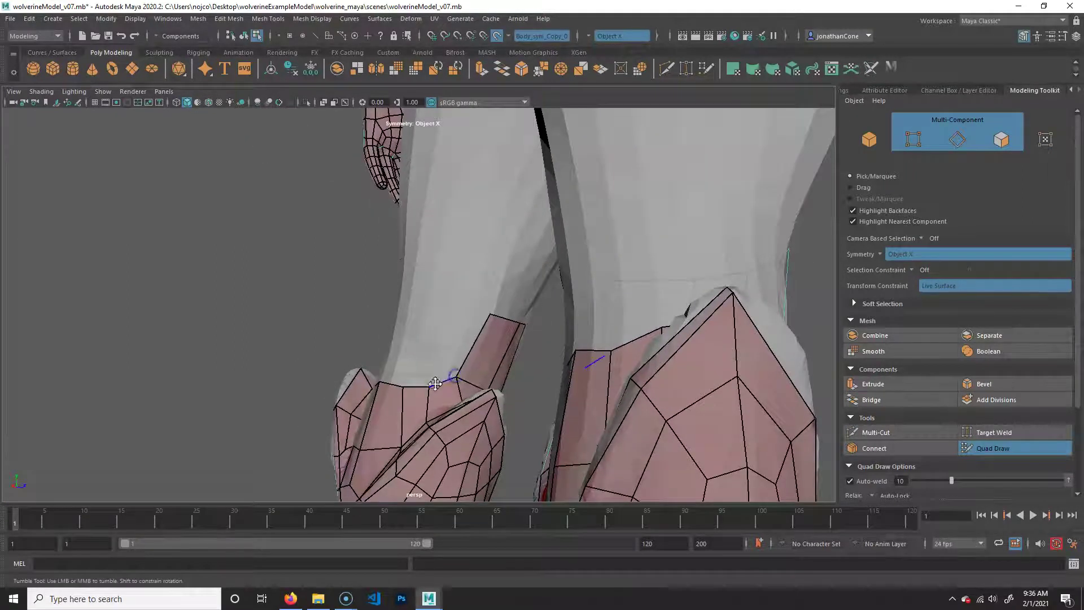
click(446, 308)
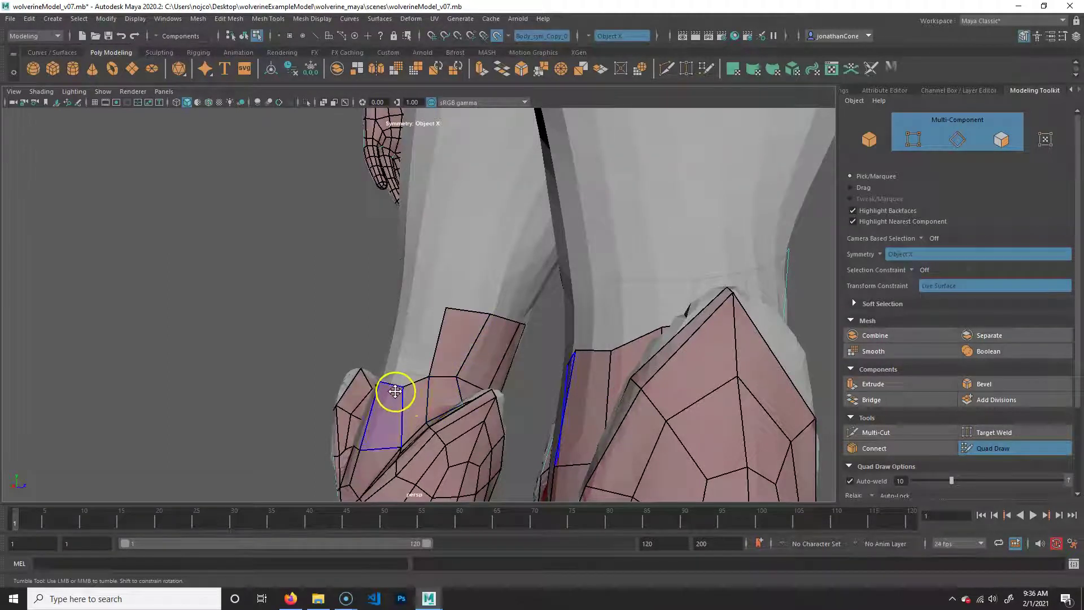
Continue the second row of quads across the back of the lower leg.
alt+drag(395, 387, 419, 316)
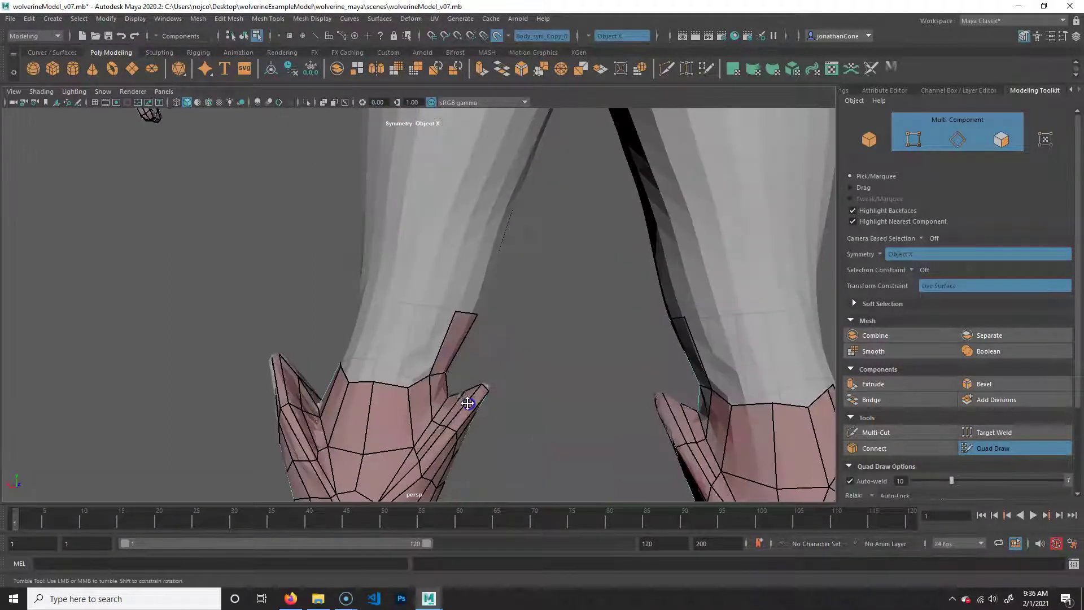
shift+click(395, 327)
shift+click(397, 348)
alt+drag(418, 379, 380, 329)
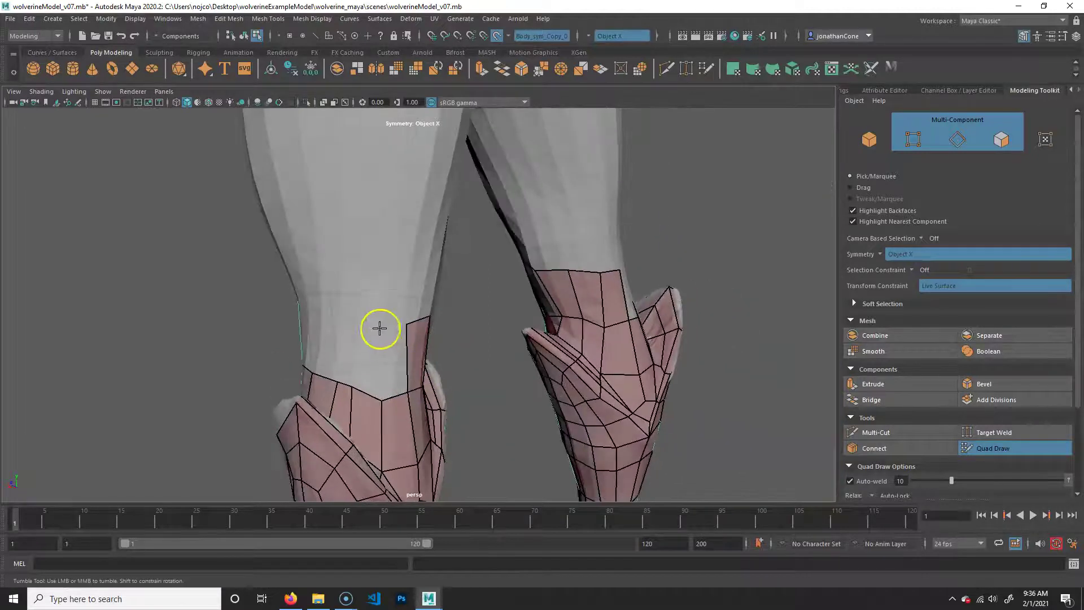
shift+click(363, 345)
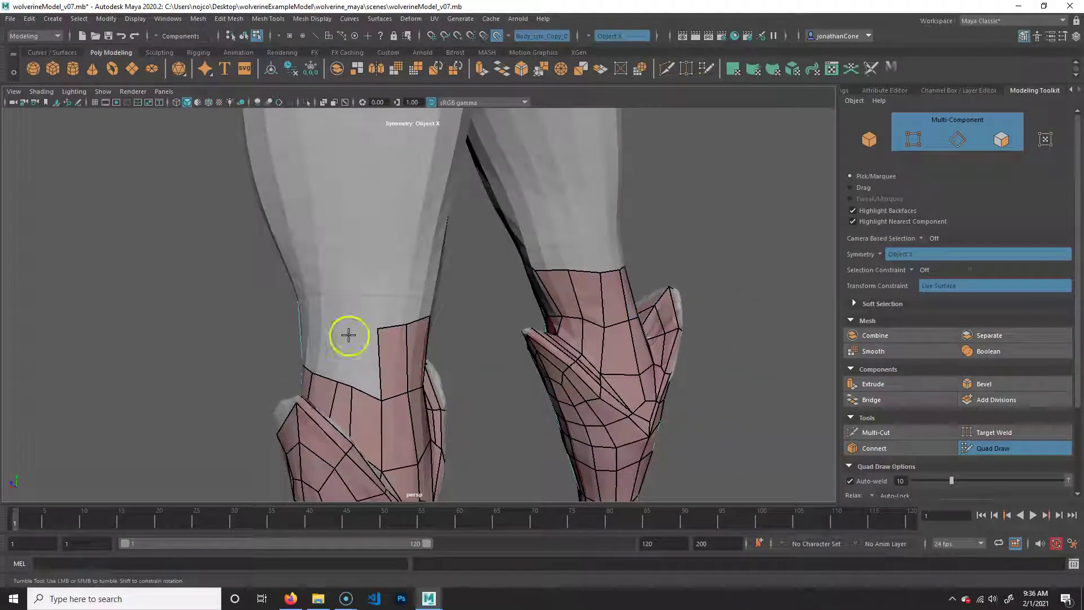
shift+click(363, 356)
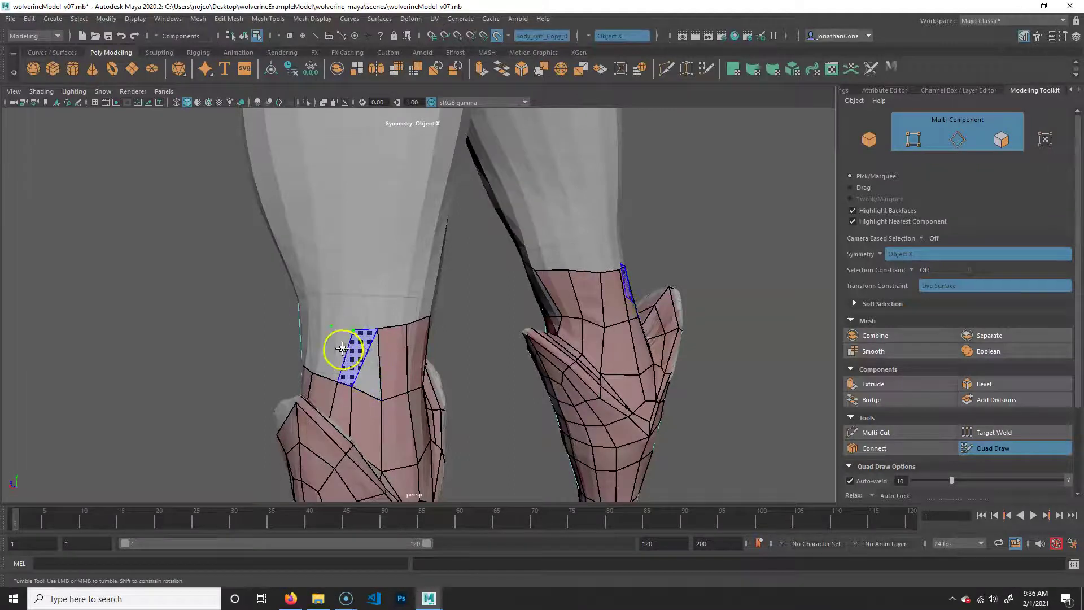
shift+click(344, 350)
Close the second row with the remaining quads on the outer side of the leg.
alt+drag(277, 348, 356, 348)
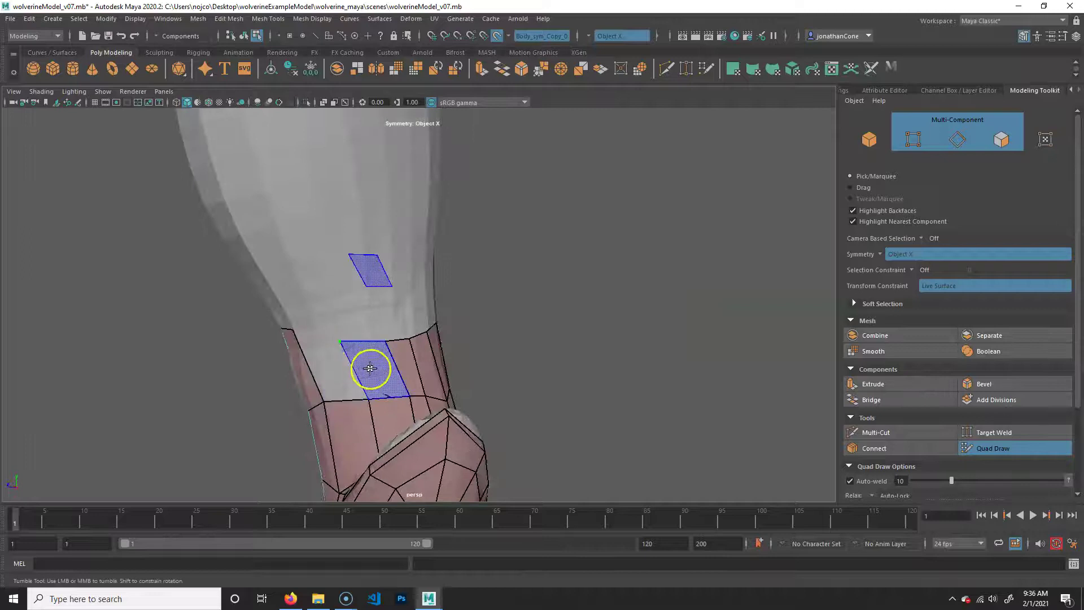
shift+click(364, 367)
shift+click(327, 366)
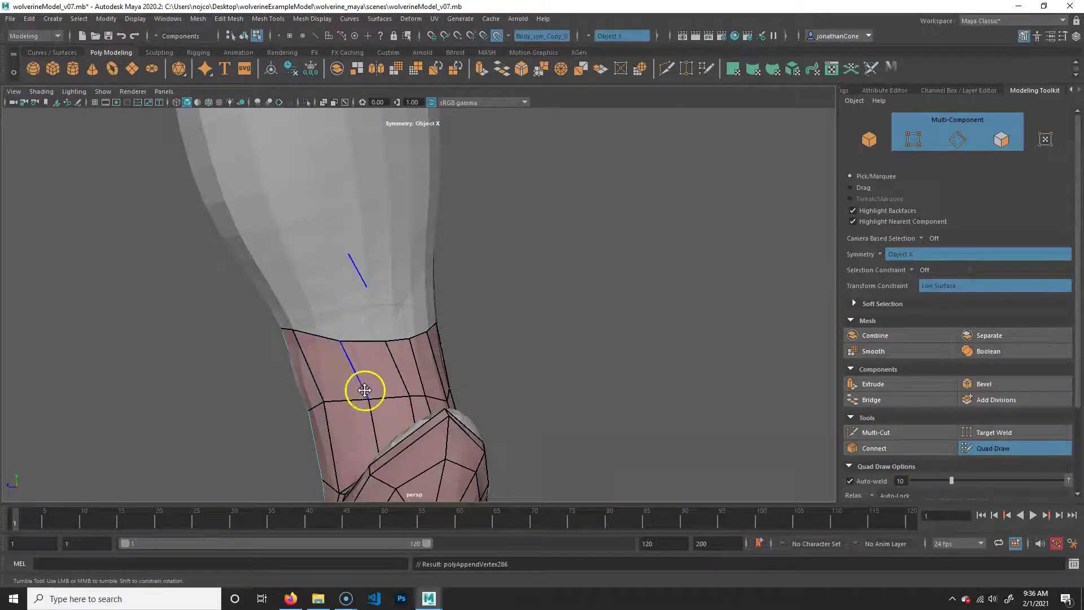
alt+drag(427, 412, 374, 402)
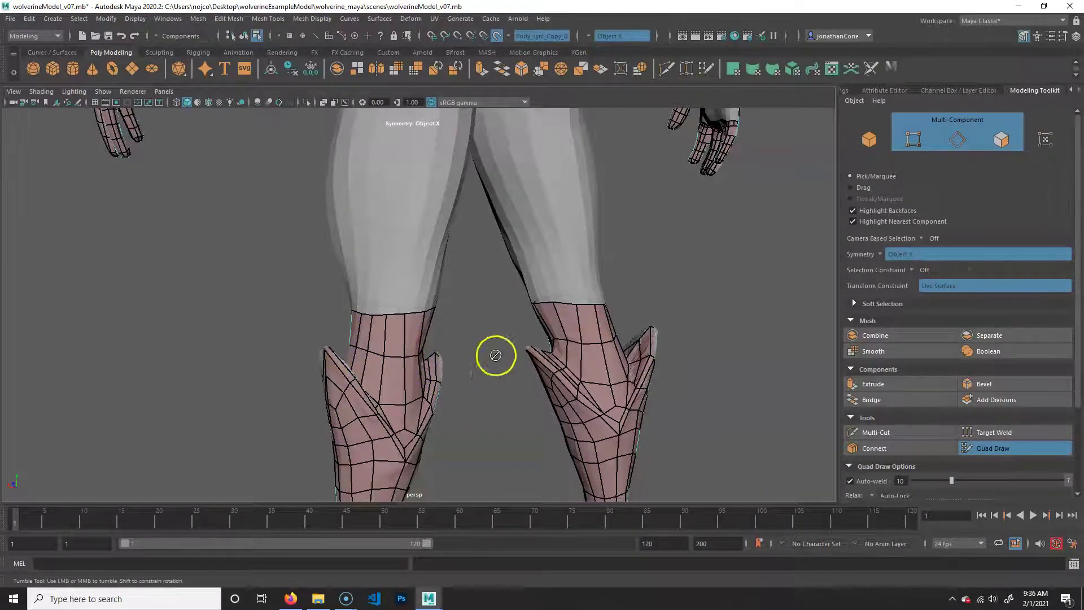
Relax the quads of the rings above the cuff around the whole leg to even out their spacing.
alt+drag(496, 356, 541, 350)
mouse_move(454, 331)
shift+mouse_down()
mouse_move(434, 327)
mouse_move(564, 360)
shift+mouse_up()
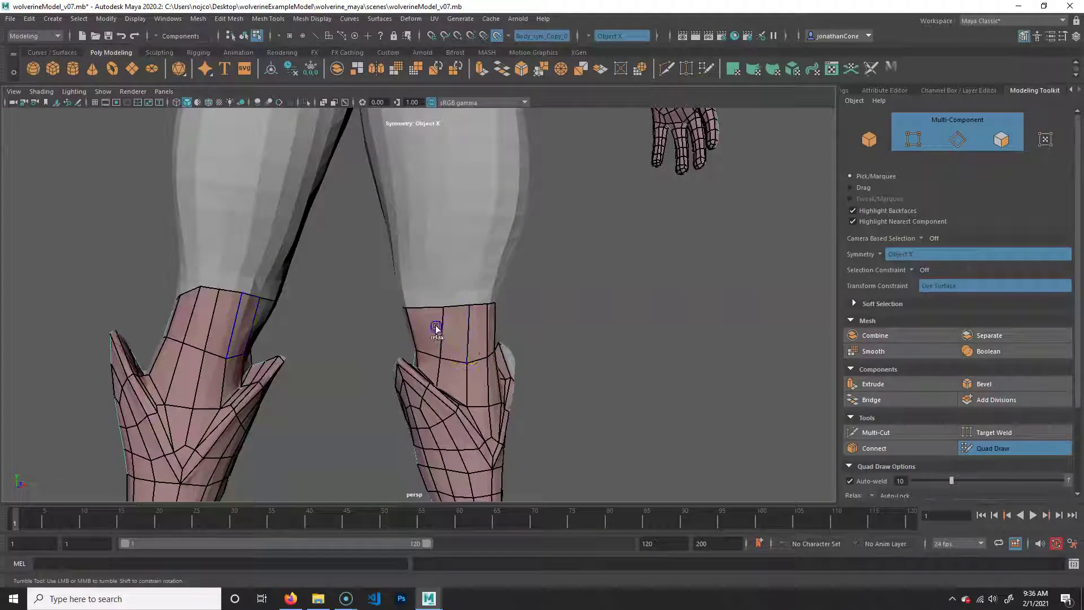
alt+drag(504, 331, 469, 308)
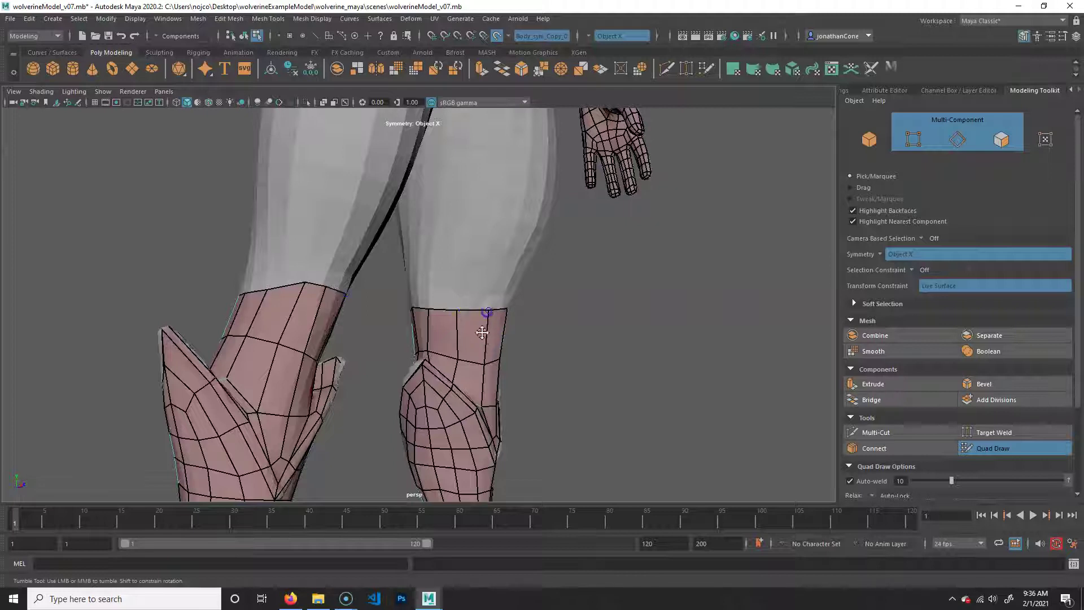
mouse_move(526, 383)
alt+mouse_down()
mouse_move(454, 311)
mouse_move(447, 368)
alt+mouse_up()
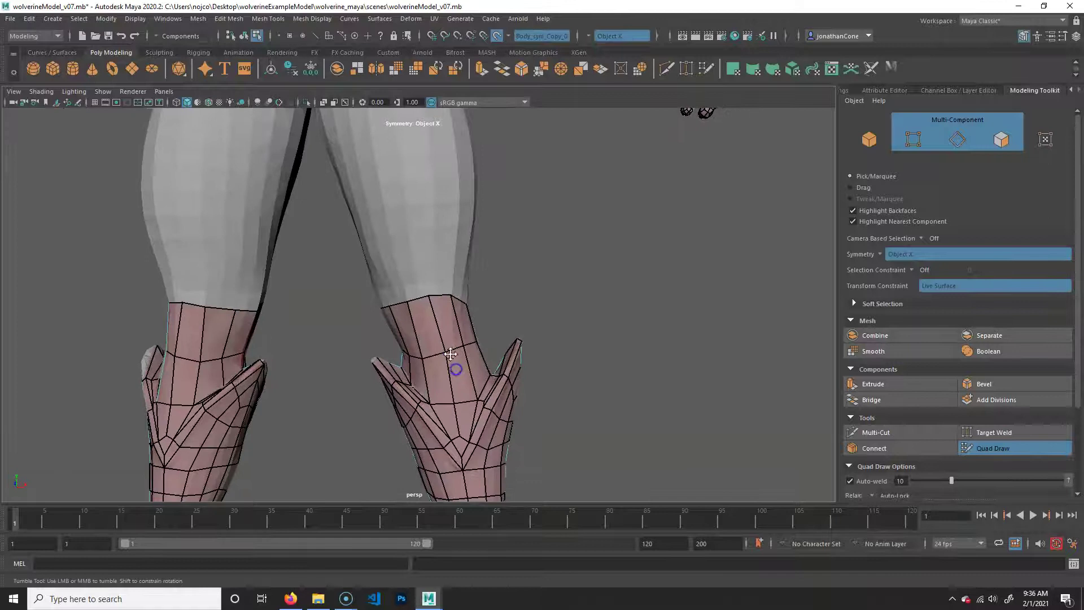
alt+drag(542, 375, 407, 314)
alt+drag(442, 347, 411, 302)
Draw a tall, narrow quad from the ring's upper edge up the front of the thigh.
mouse_move(532, 315)
alt+mouse_down()
mouse_move(486, 310)
mouse_move(627, 291)
mouse_move(259, 298)
mouse_move(528, 296)
mouse_move(514, 316)
alt+mouse_up()
alt+right_drag(514, 317, 477, 330)
alt+middle_drag(477, 329, 521, 433)
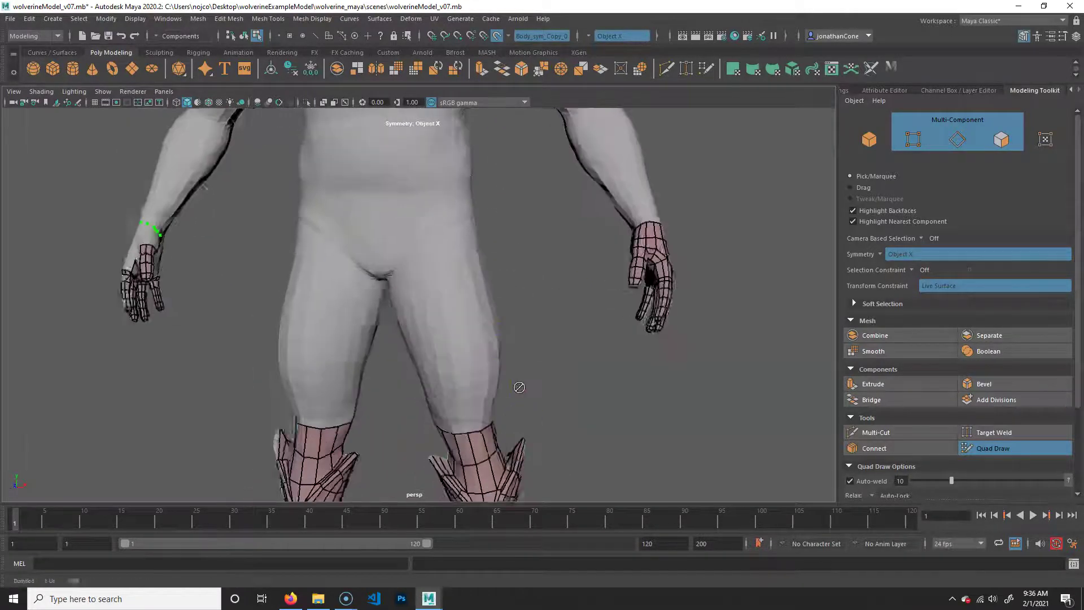
alt+middle_drag(518, 388, 525, 437)
alt+drag(503, 380, 506, 365)
alt+middle_drag(506, 365, 513, 345)
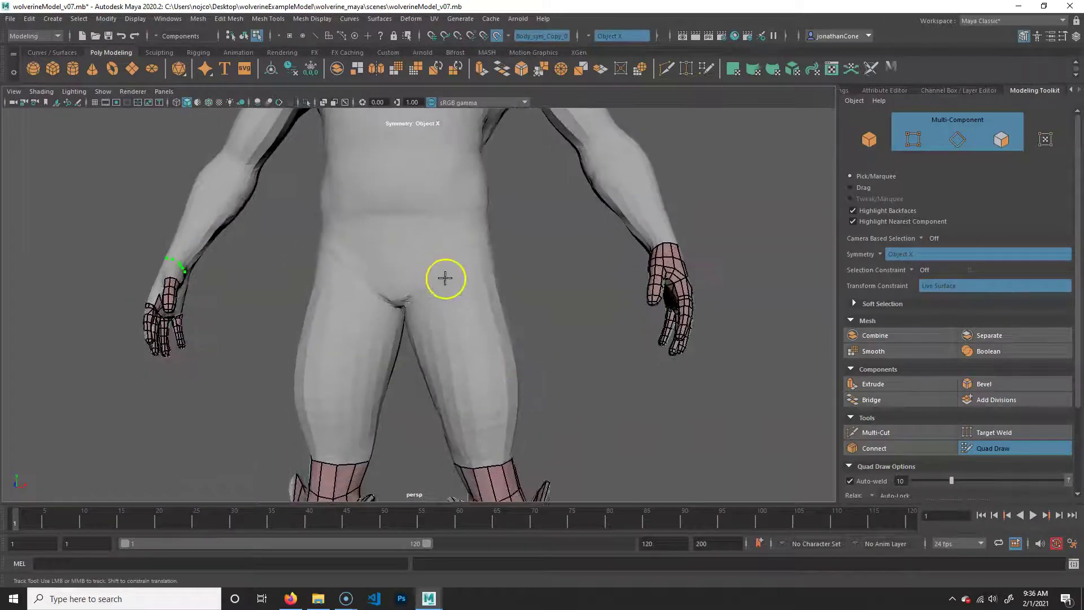
alt+middle_drag(467, 373, 467, 282)
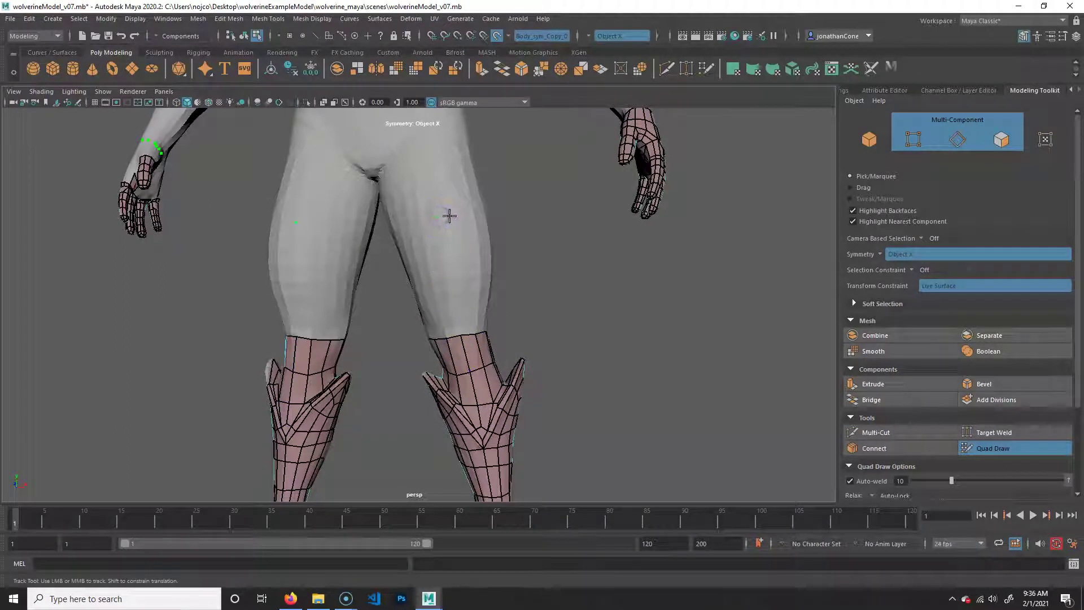
drag(449, 216, 453, 252)
drag(444, 192, 426, 209)
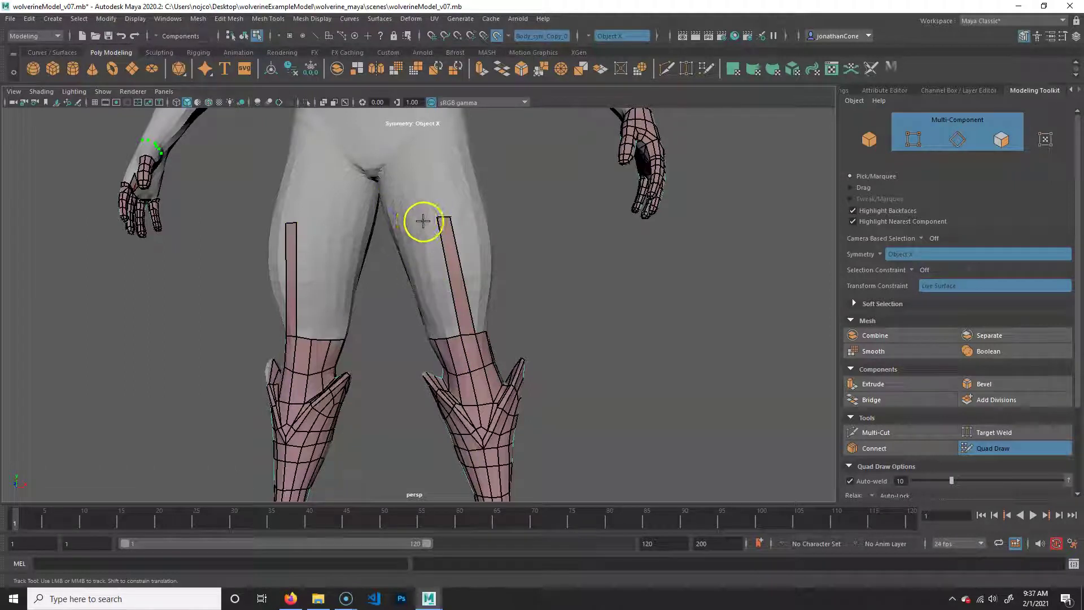
Add more tall quads beside the first strip, continuing from the front of the thigh around its inner side.
mouse_move(442, 246)
mouse_down()
mouse_move(441, 273)
mouse_move(416, 286)
mouse_move(456, 251)
mouse_move(459, 283)
mouse_move(463, 274)
mouse_up()
click(450, 230)
shift+click(452, 232)
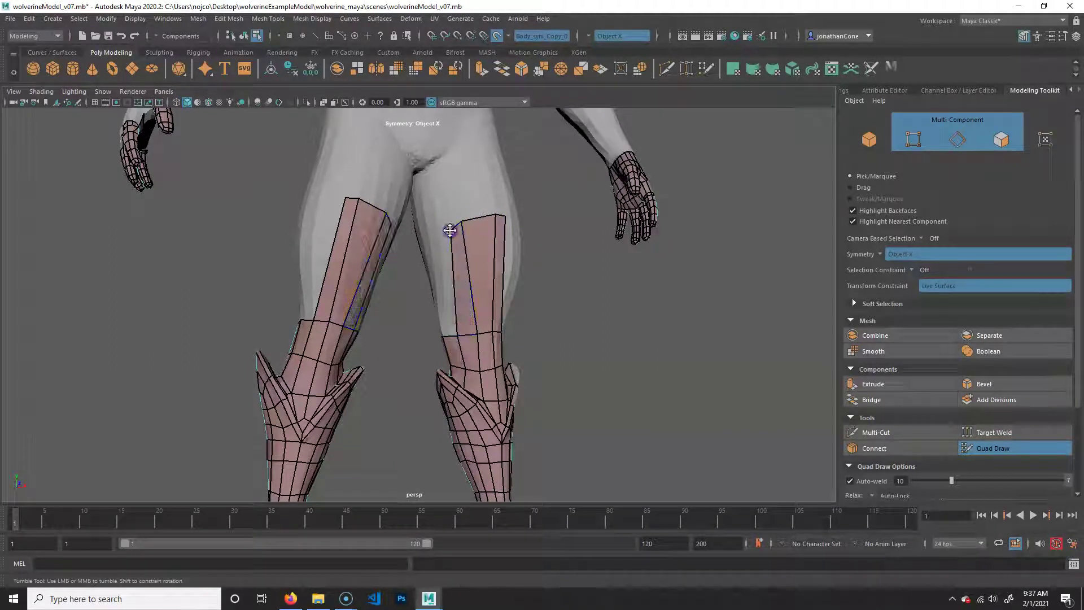
mouse_move(441, 229)
alt+mouse_down()
mouse_move(455, 283)
mouse_move(444, 249)
alt+mouse_up()
shift+click(461, 259)
click(437, 252)
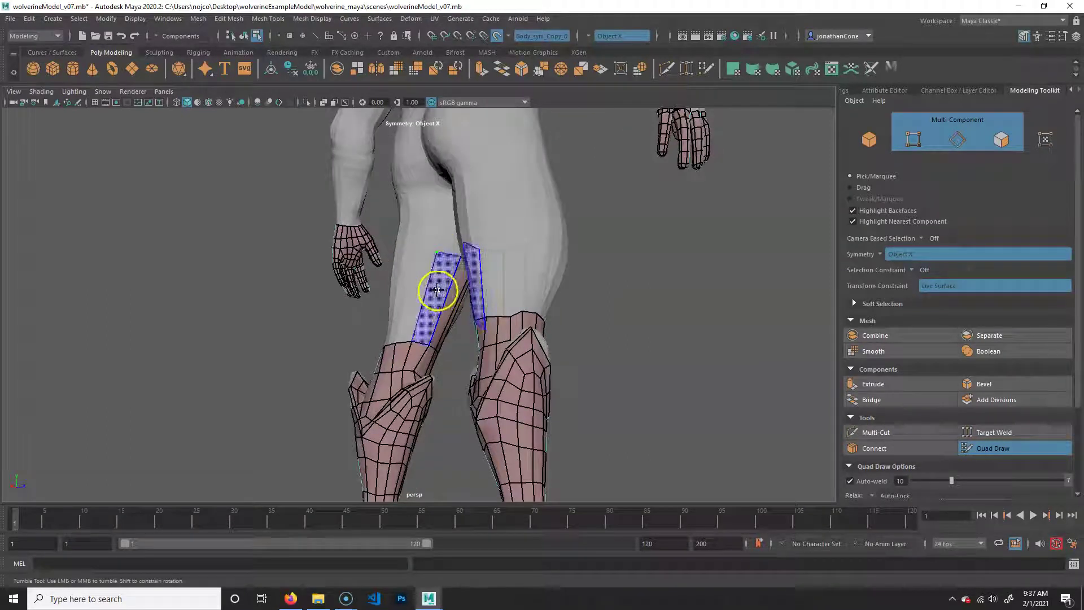
shift+click(436, 289)
Continue the tall quads from the inner thigh onto the back of the thigh.
alt+drag(400, 285, 391, 241)
shift+click(379, 252)
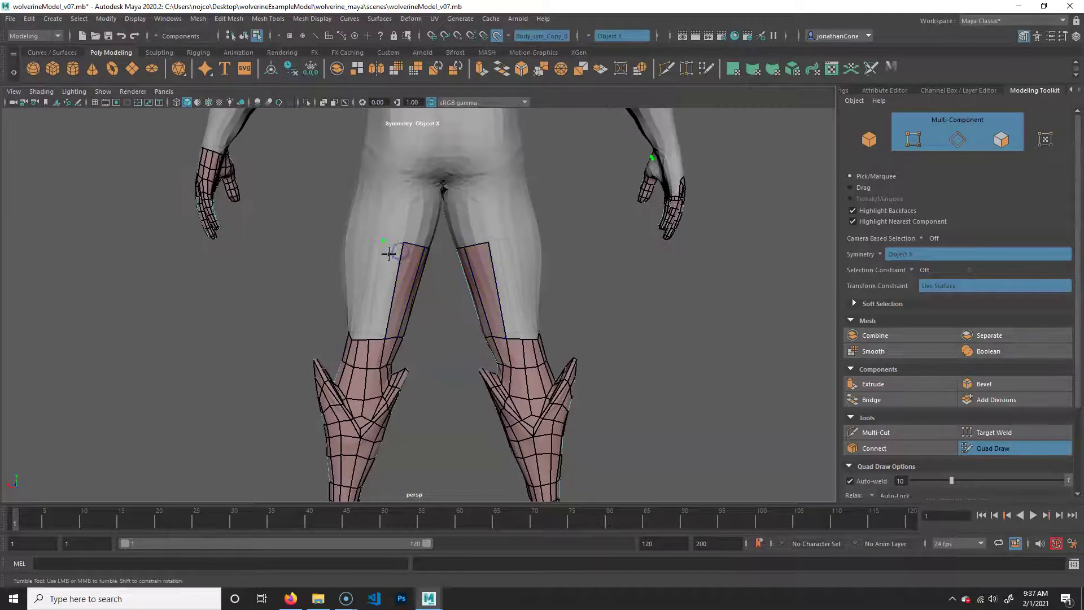
shift+click(373, 305)
alt+drag(358, 283, 368, 240)
click(372, 242)
shift+click(377, 292)
shift+click(375, 292)
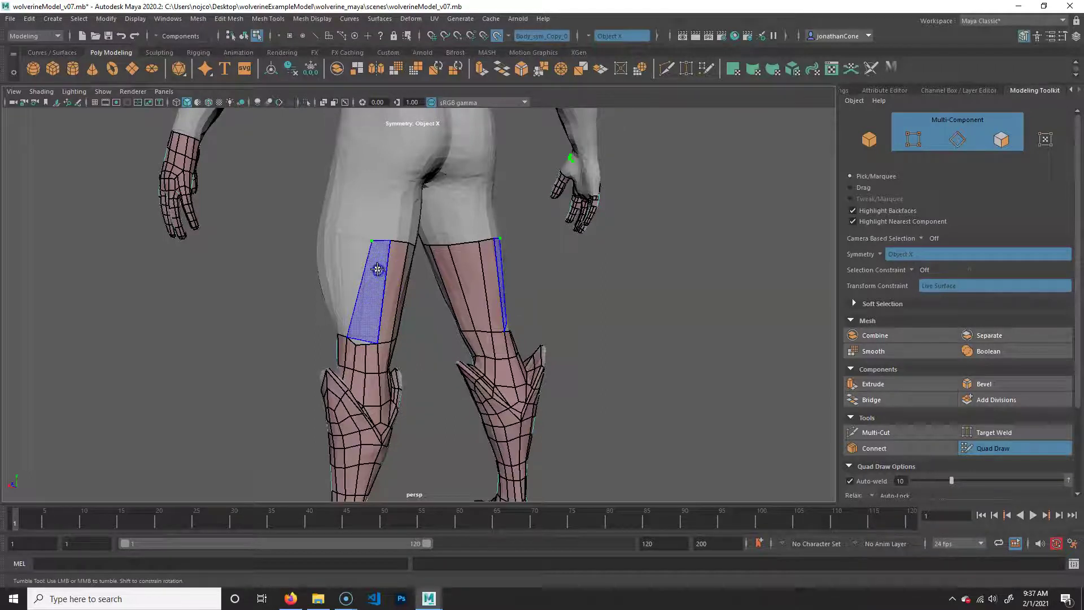
key(ctrl+z)
Fill another tall quad on the back of the thigh from two new points and weld its lower corner to the ring.
click(374, 243)
click(363, 306)
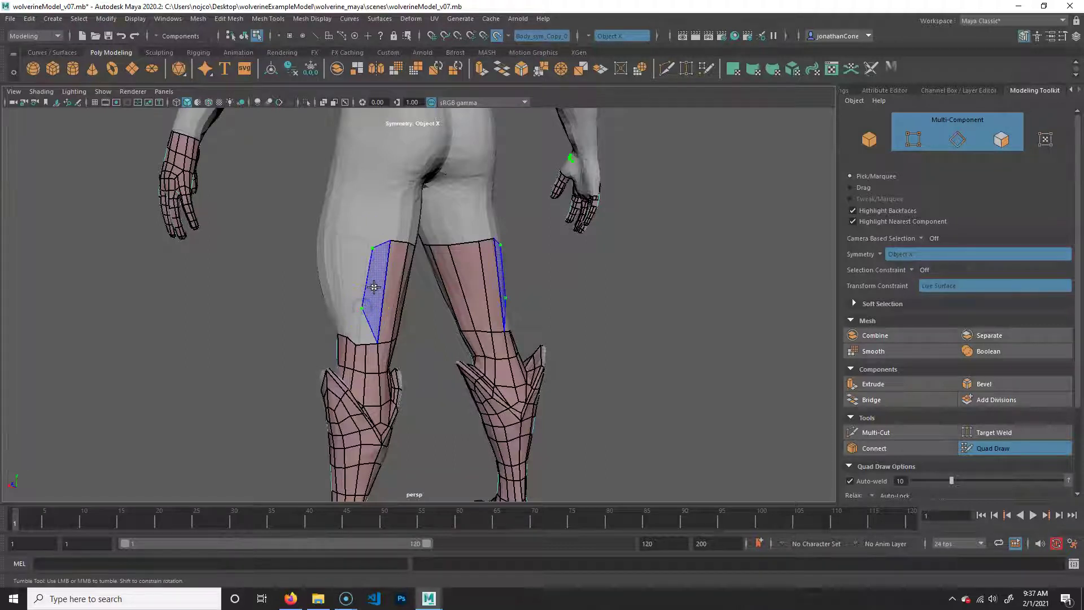
shift+click(365, 305)
drag(362, 309, 366, 346)
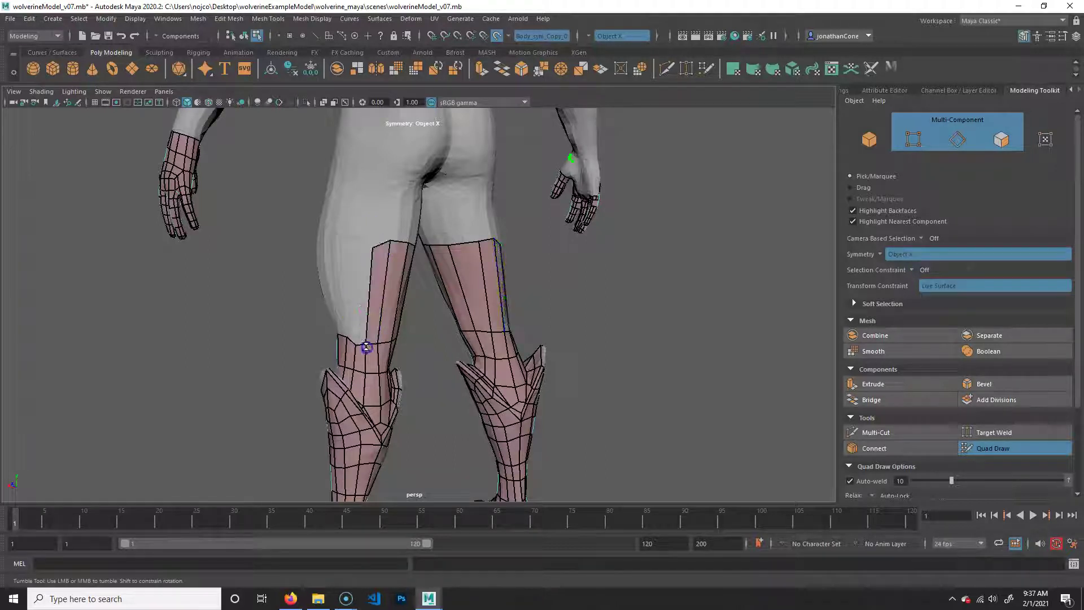
Fill the next tall quad towards the outer thigh using an upper and a lower point, and weld its lower corner to the ring.
click(360, 258)
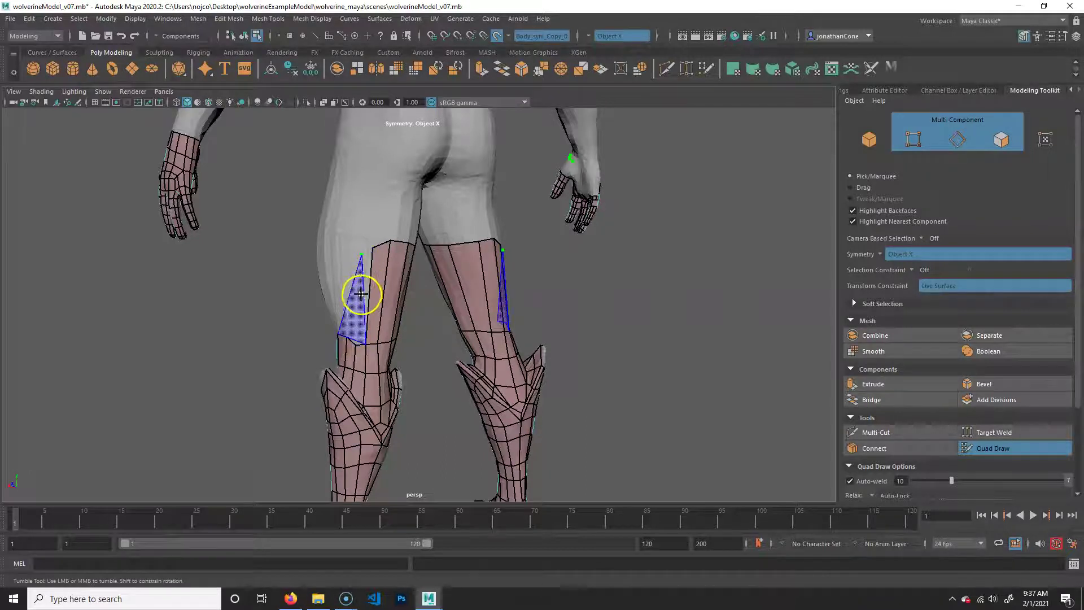
shift+click(363, 284)
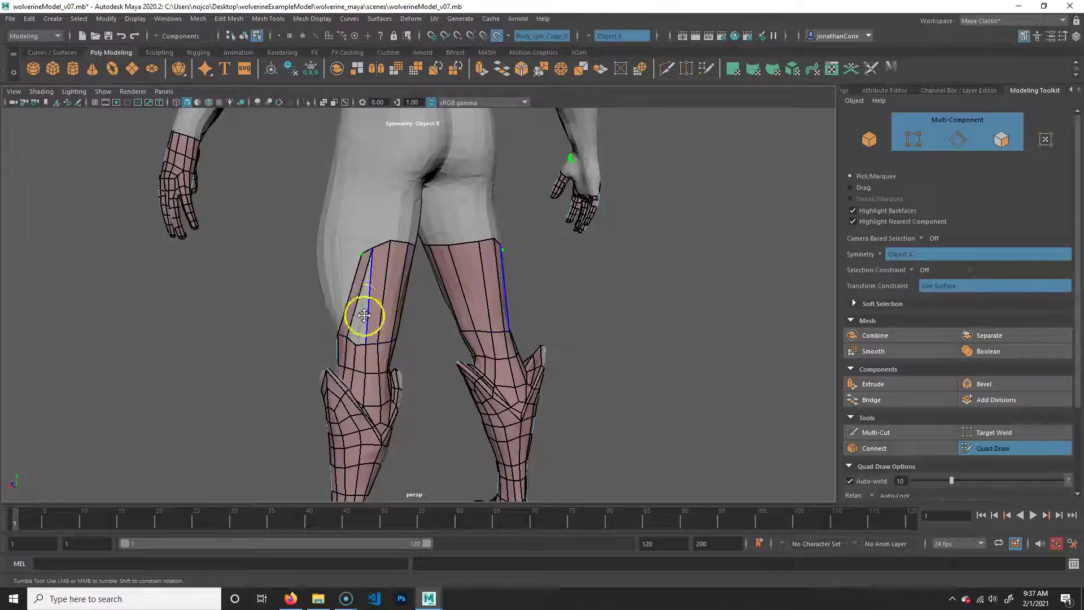
key(ctrl+z)
shift+click(362, 286)
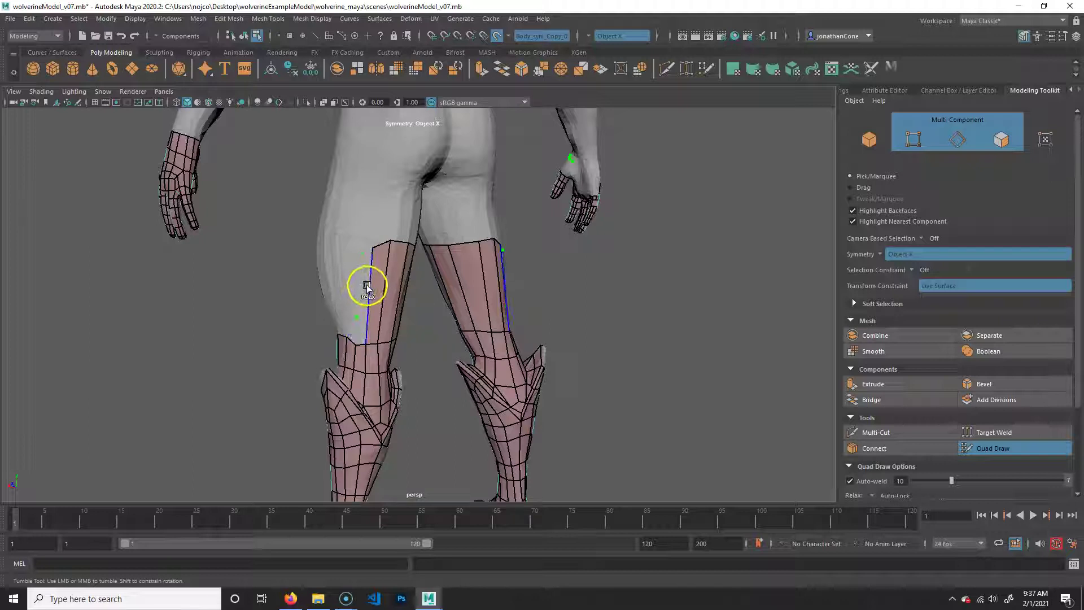
alt+drag(299, 314, 418, 317)
scroll(421, 319, up, 2)
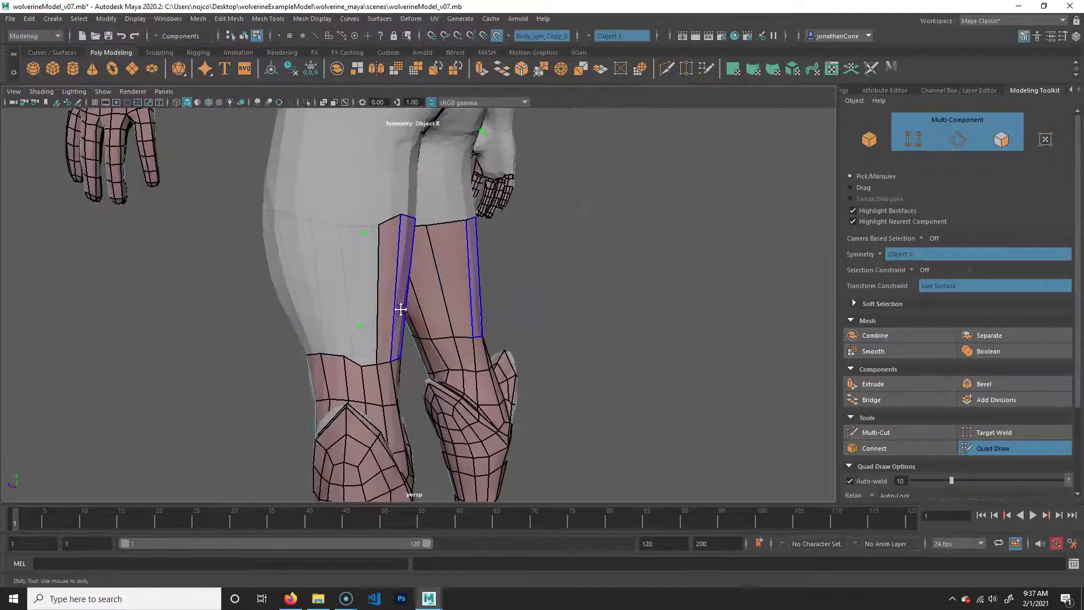
shift+click(370, 275)
drag(356, 327, 362, 368)
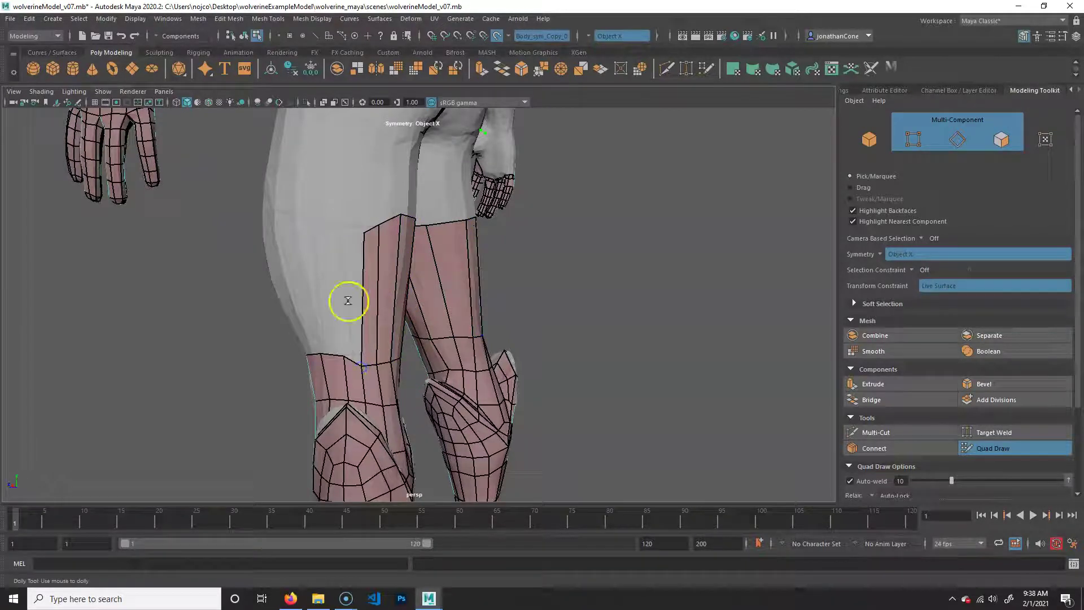
Fill the remaining tall quads from the back of the thigh around its outer side, closing the ring around the leg.
click(341, 241)
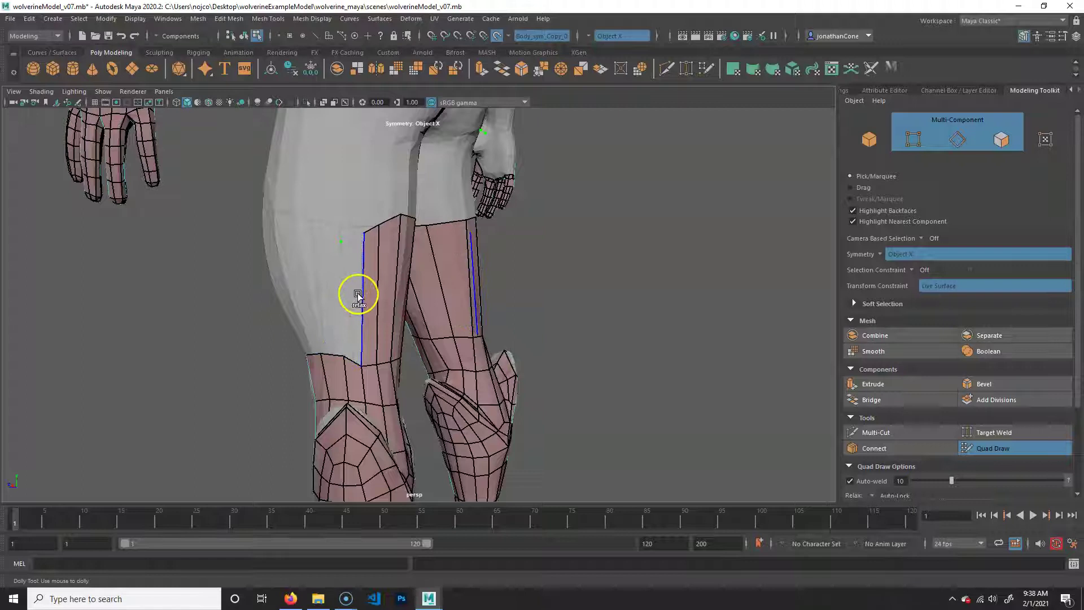
shift+click(318, 246)
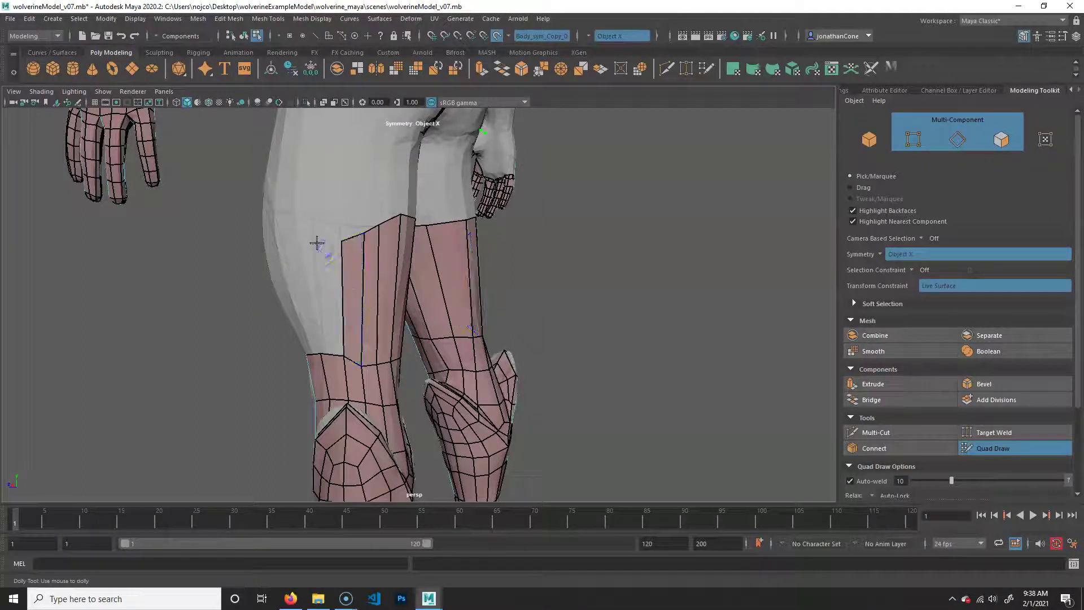
shift+click(334, 280)
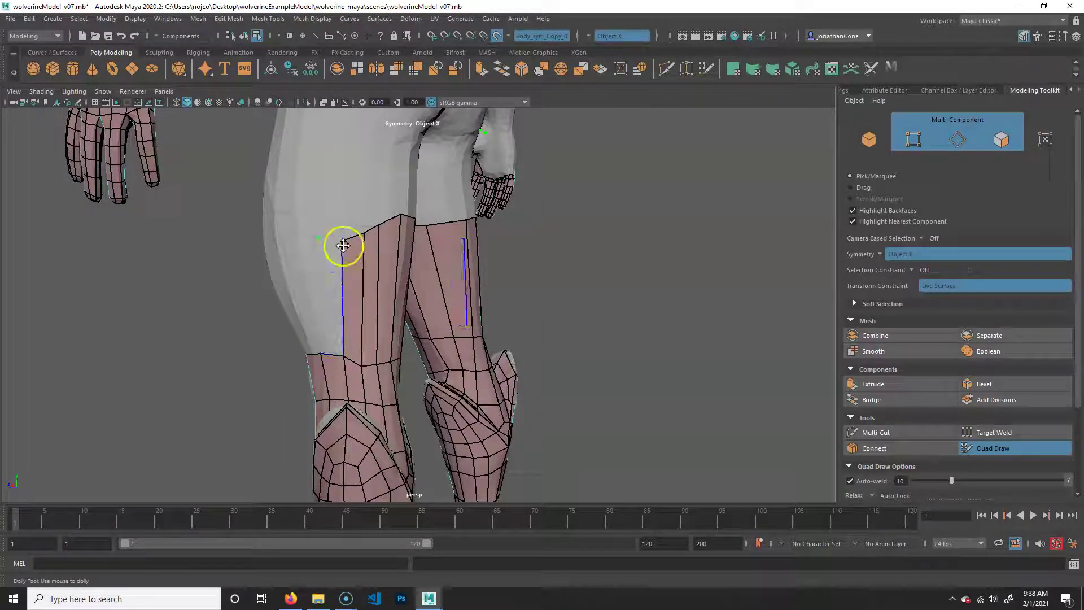
alt+drag(344, 283, 384, 230)
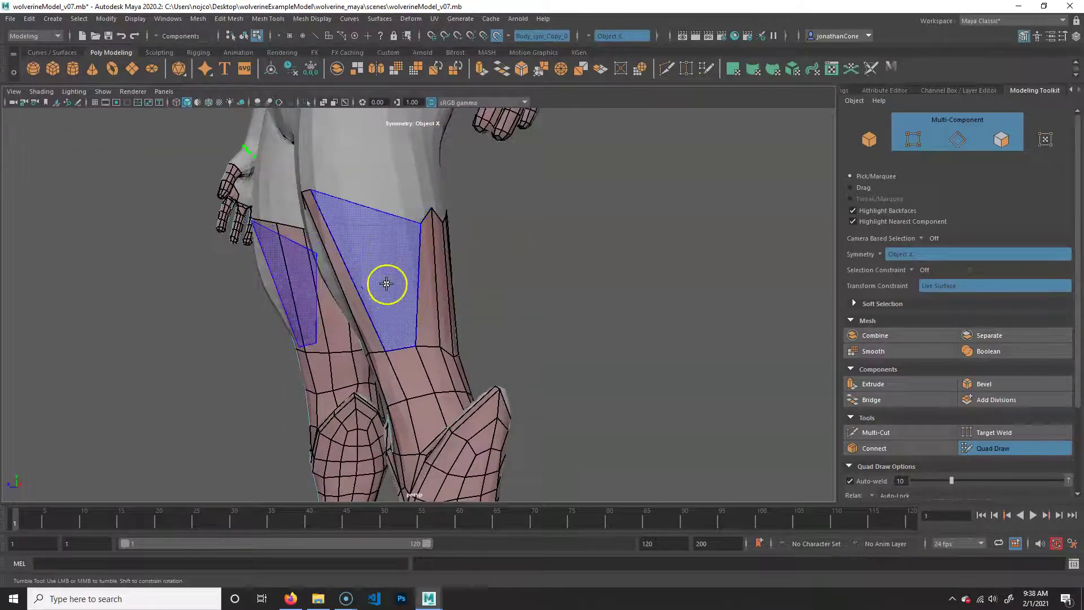
shift+click(387, 257)
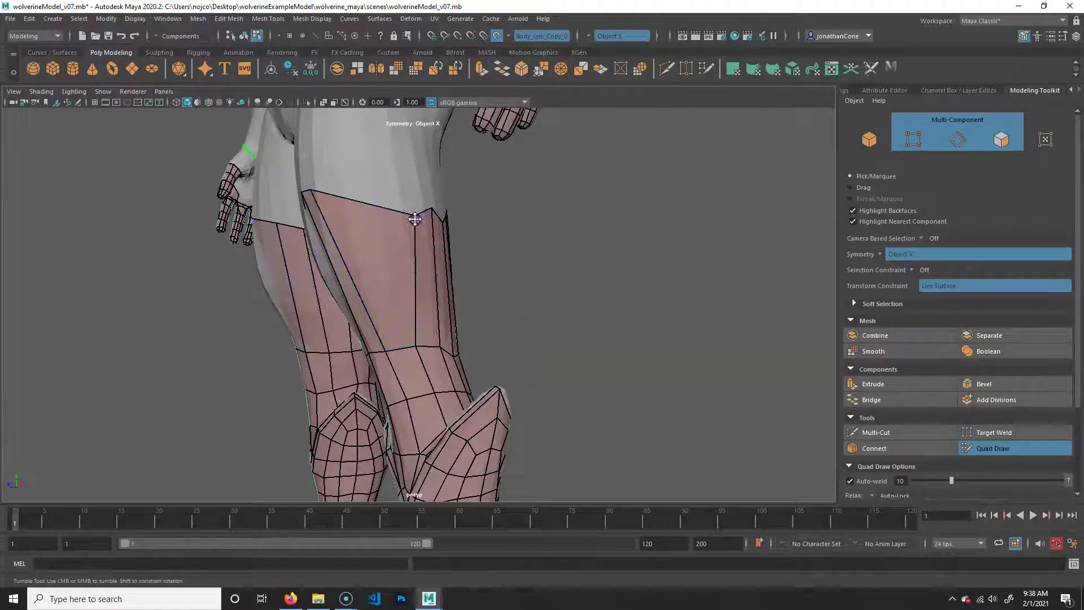
Pull the top vertices on the front and inner thigh up to the groin line and crotch.
alt+drag(463, 244, 348, 220)
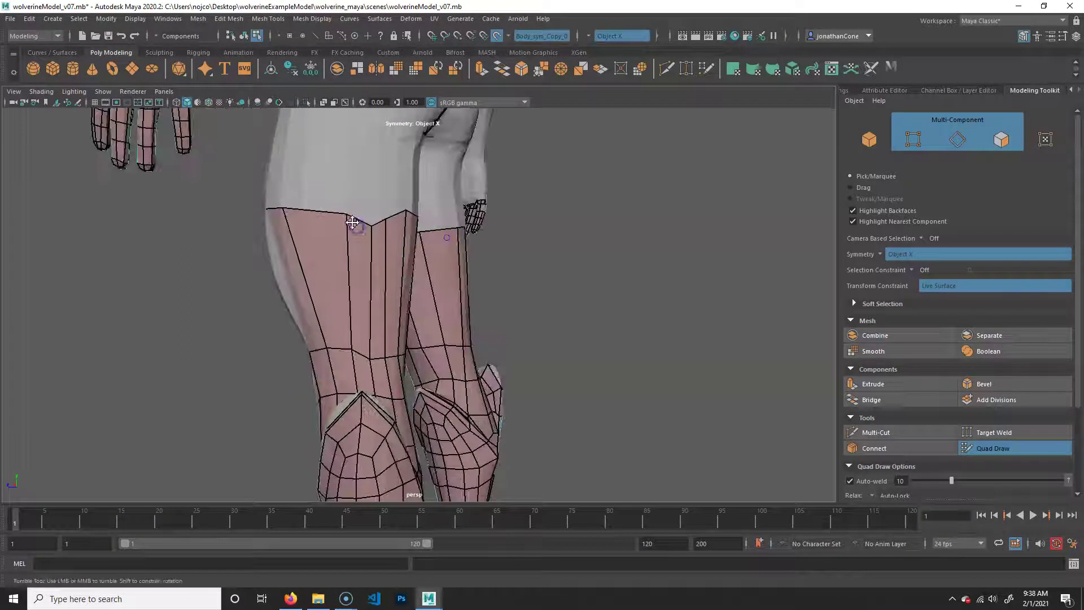
alt+drag(226, 227, 499, 271)
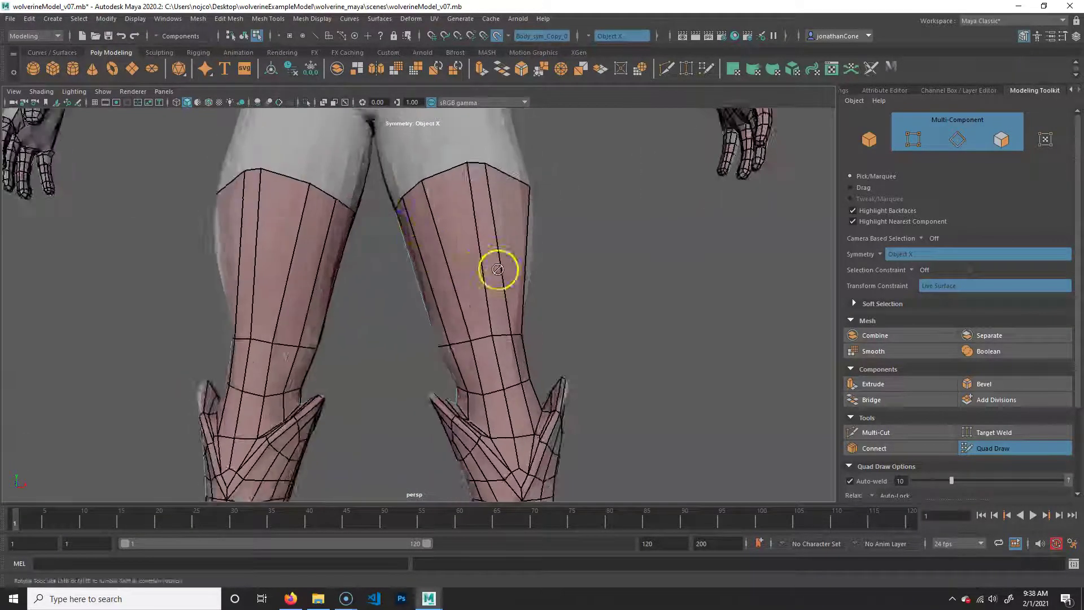
alt+right_drag(498, 271, 426, 289)
drag(458, 230, 434, 127)
alt+right_drag(439, 195, 438, 222)
alt+middle_drag(436, 138, 435, 255)
drag(439, 242, 441, 235)
alt+drag(428, 332, 464, 338)
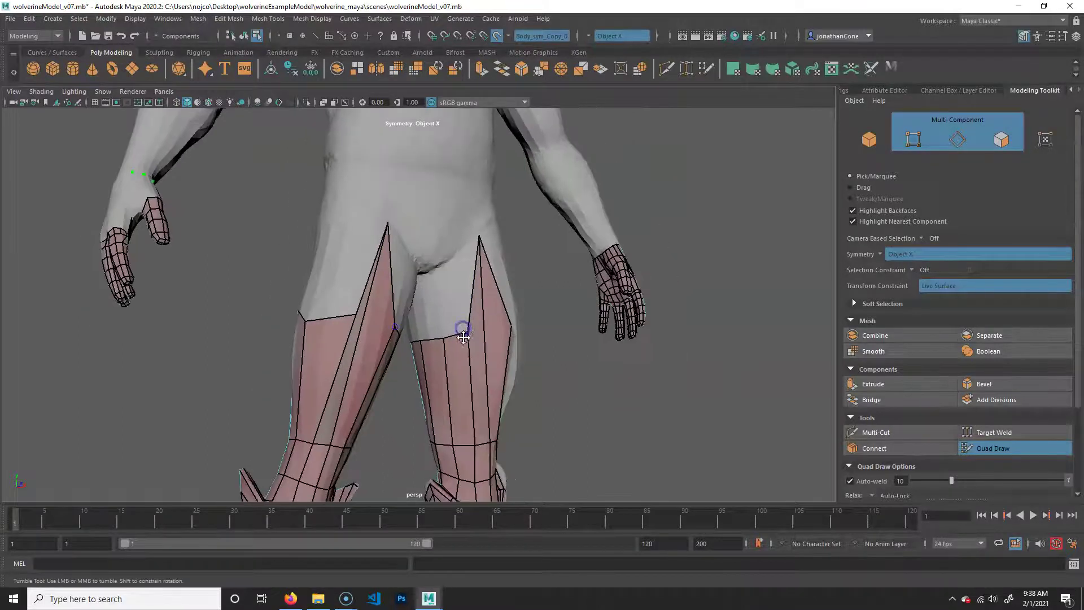
mouse_move(388, 356)
alt+mouse_down()
mouse_move(467, 351)
mouse_move(445, 283)
alt+mouse_up()
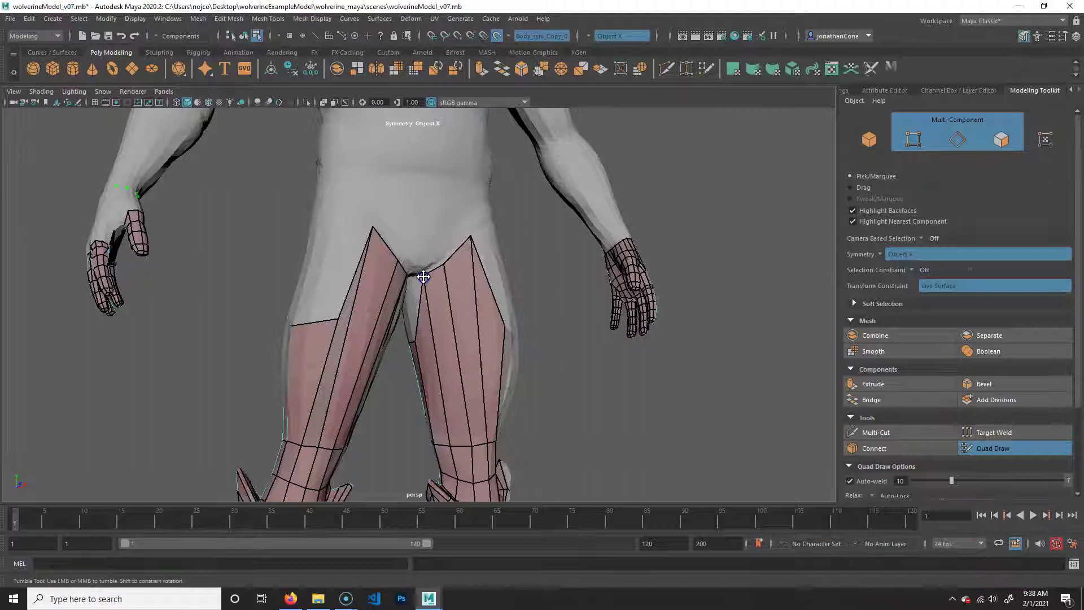
alt+drag(433, 352, 443, 289)
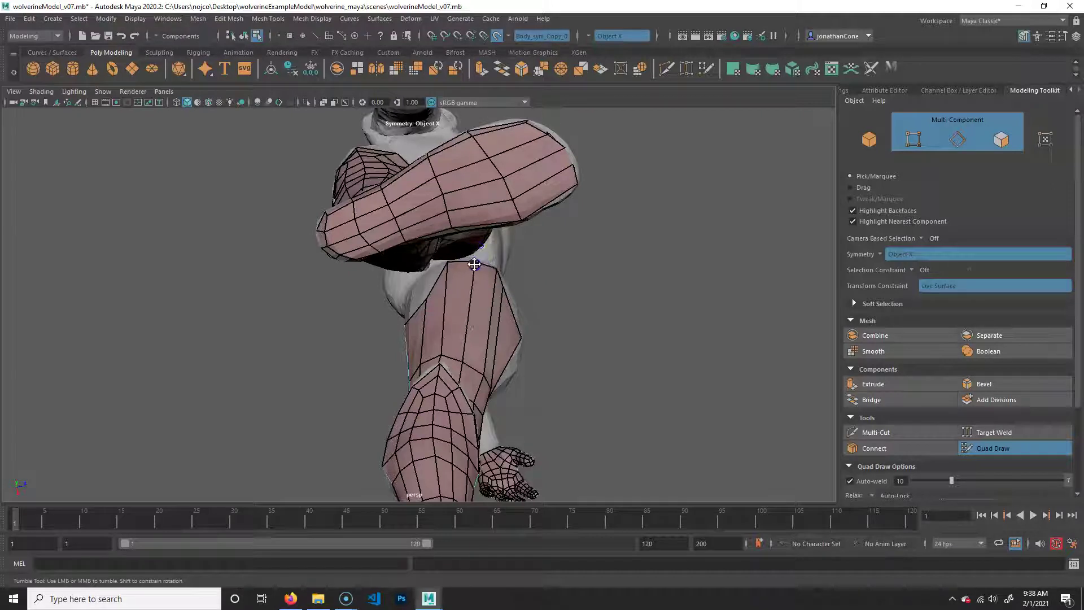
Raise the top vertices on the outer hip and back of the thigh to form a smooth line under the buttock.
mouse_move(492, 324)
alt+mouse_down()
mouse_move(435, 306)
mouse_move(480, 338)
mouse_move(412, 321)
mouse_move(411, 279)
mouse_move(394, 316)
mouse_move(388, 306)
mouse_move(497, 331)
mouse_move(422, 319)
mouse_move(432, 330)
mouse_move(399, 246)
mouse_move(412, 484)
mouse_move(429, 352)
mouse_move(382, 259)
mouse_move(383, 228)
alt+mouse_up()
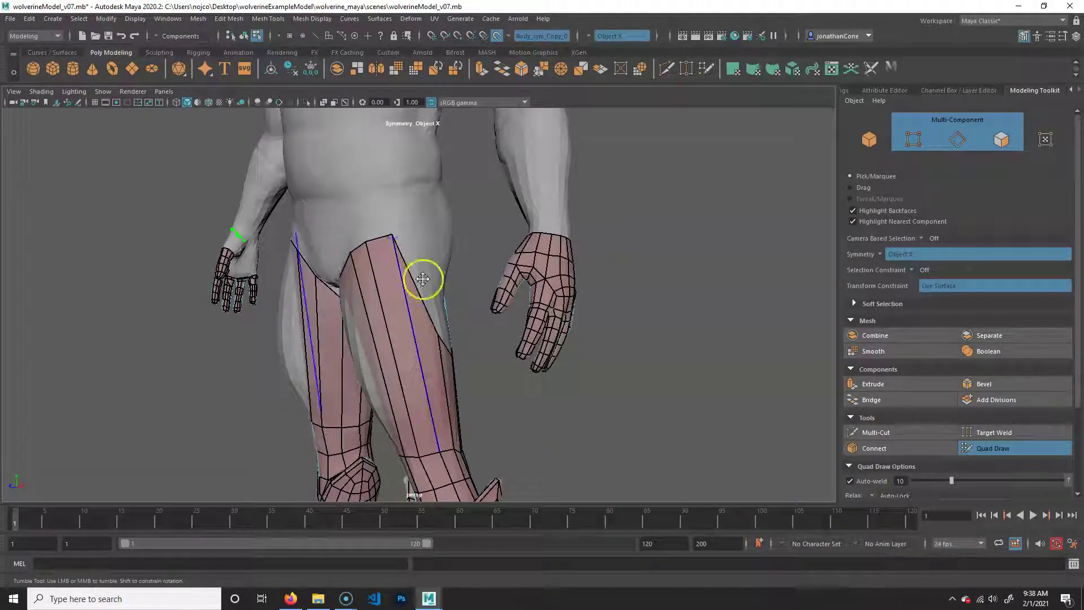
alt+drag(430, 307, 422, 333)
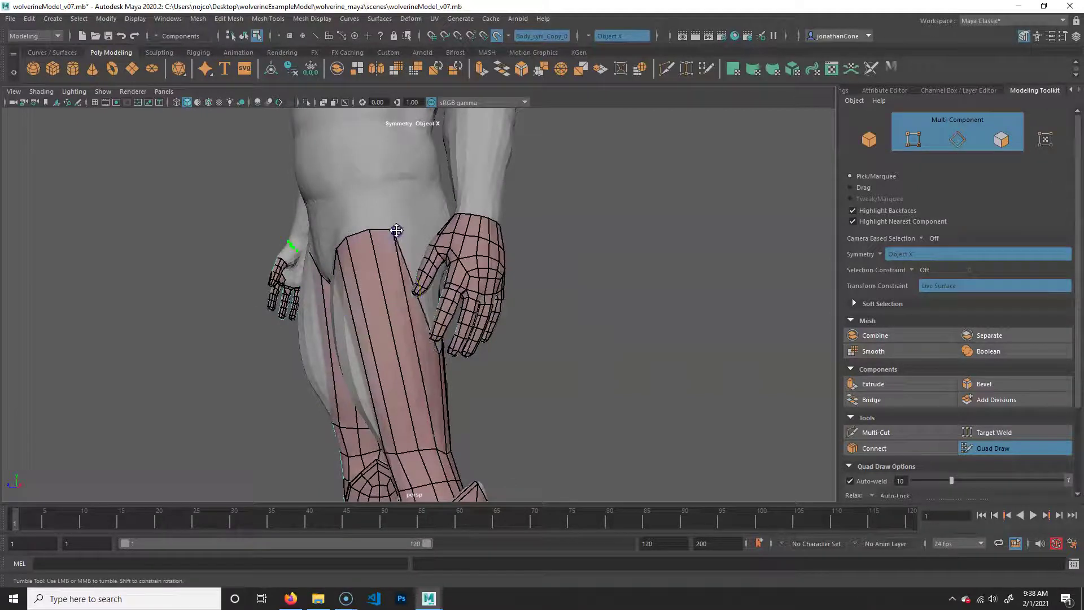
alt+drag(372, 226, 394, 316)
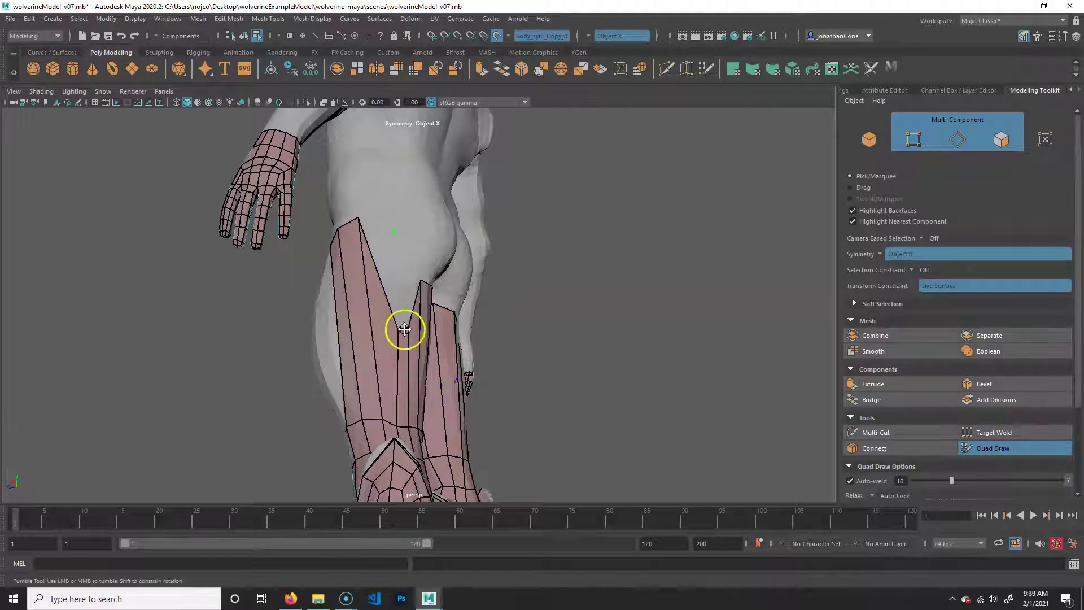
mouse_move(405, 322)
mouse_down()
mouse_move(395, 329)
mouse_move(393, 247)
mouse_up()
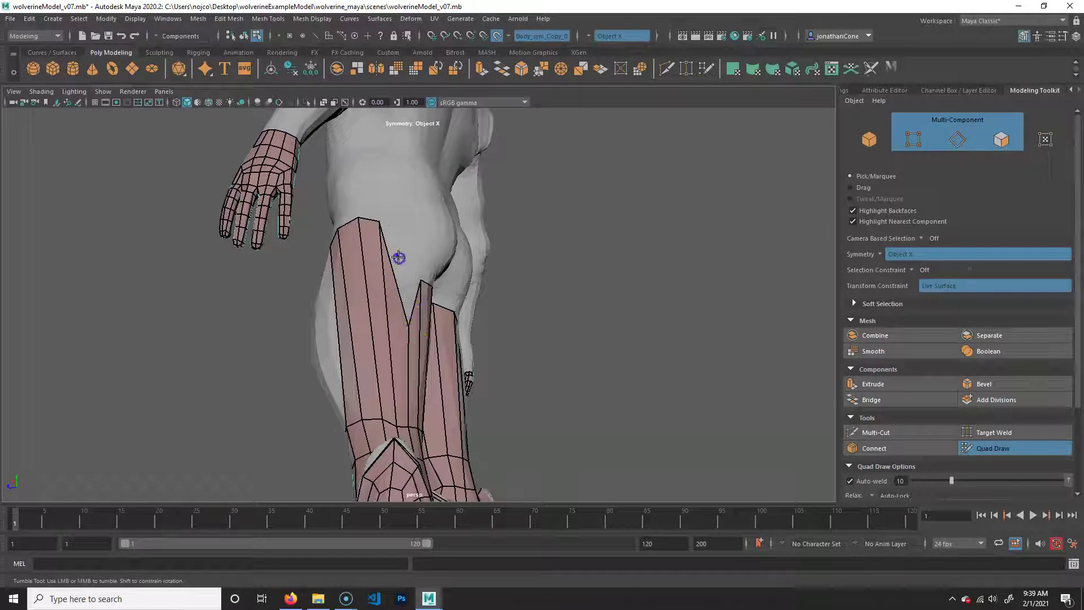
shift+click(410, 326)
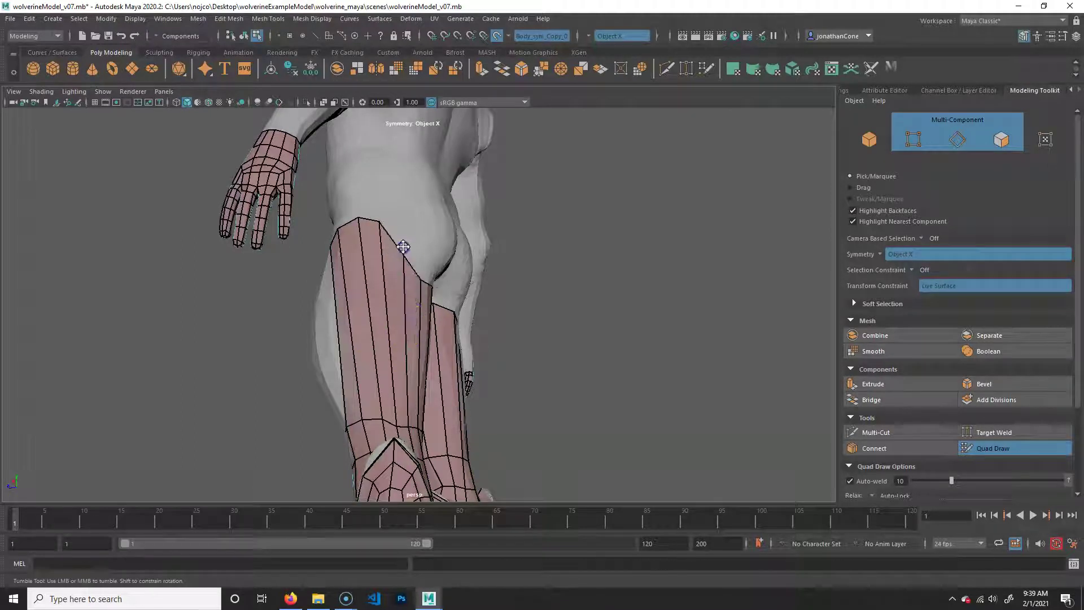
Insert three horizontal edge loops around the thighs: one mid-thigh, one near the groin and one above the knee.
alt+drag(402, 240, 536, 338)
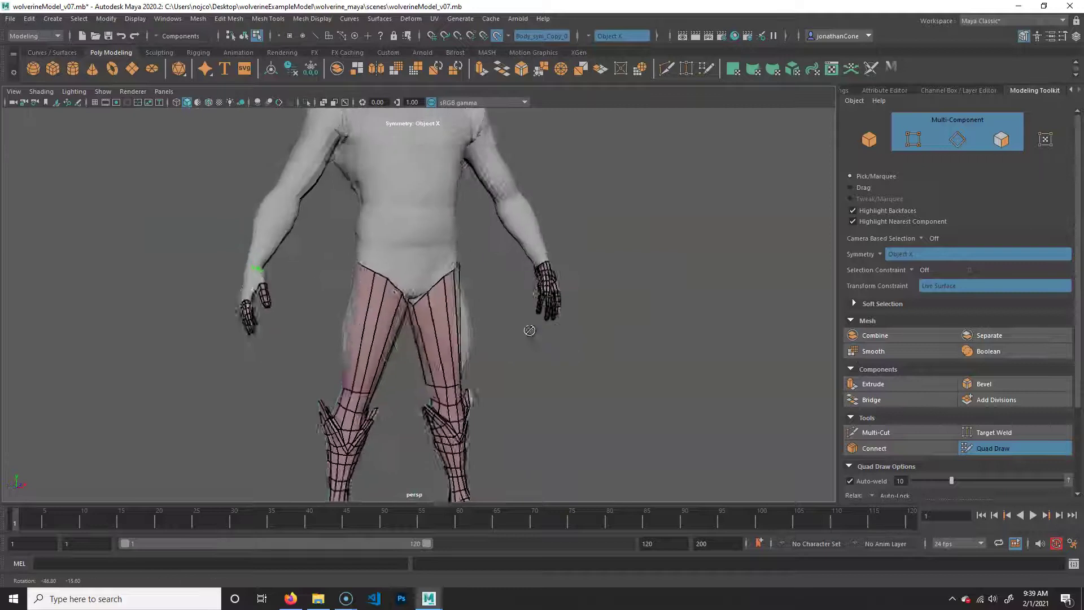
alt+right_drag(553, 341, 571, 345)
alt+middle_drag(505, 334, 500, 305)
alt+drag(513, 343, 503, 328)
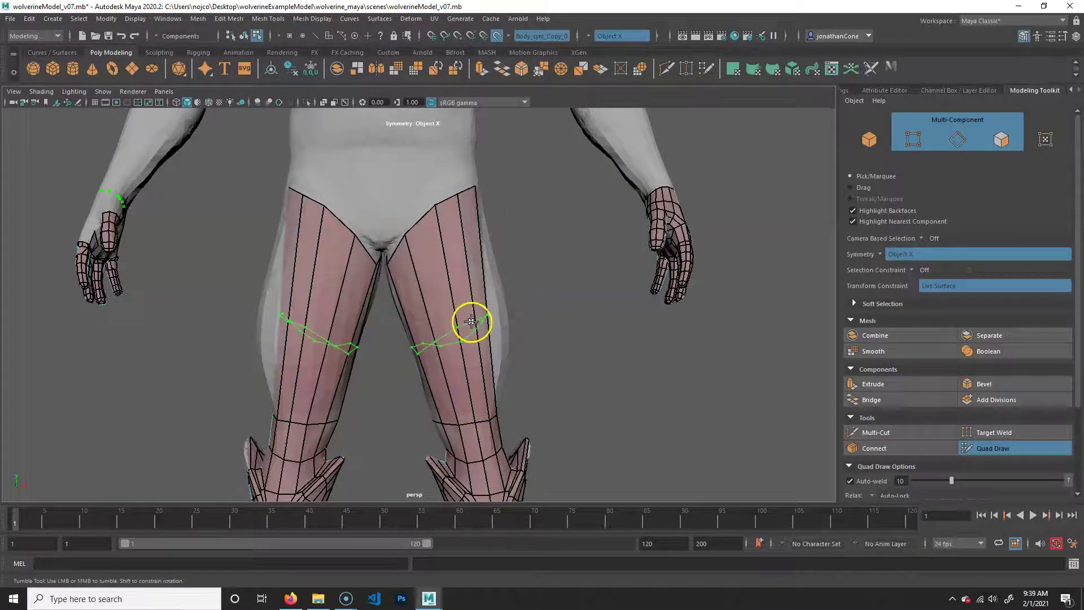
ctrl+click(495, 315)
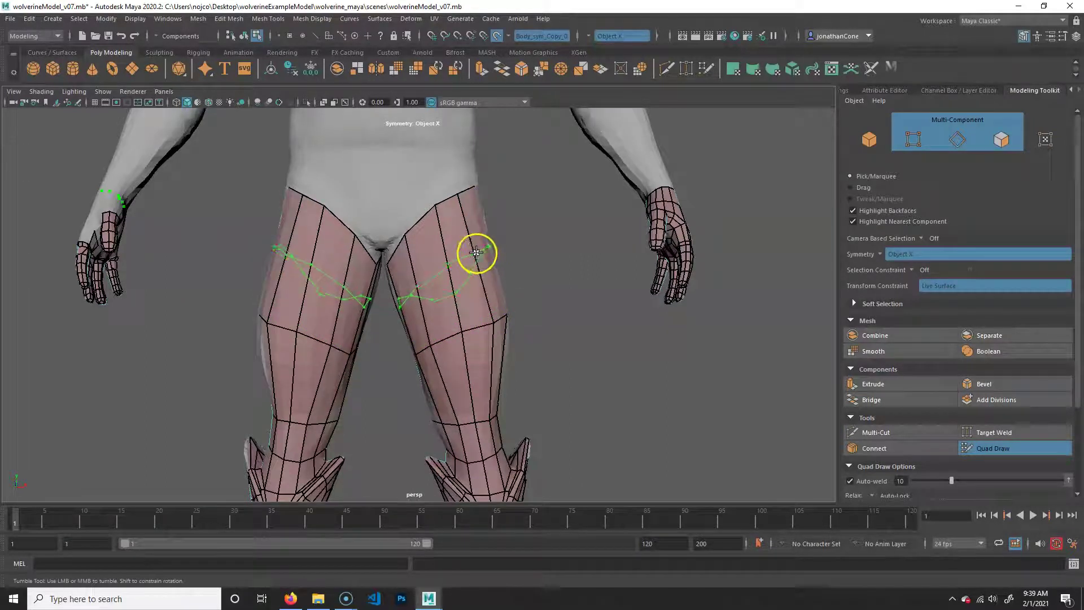
ctrl+click(489, 385)
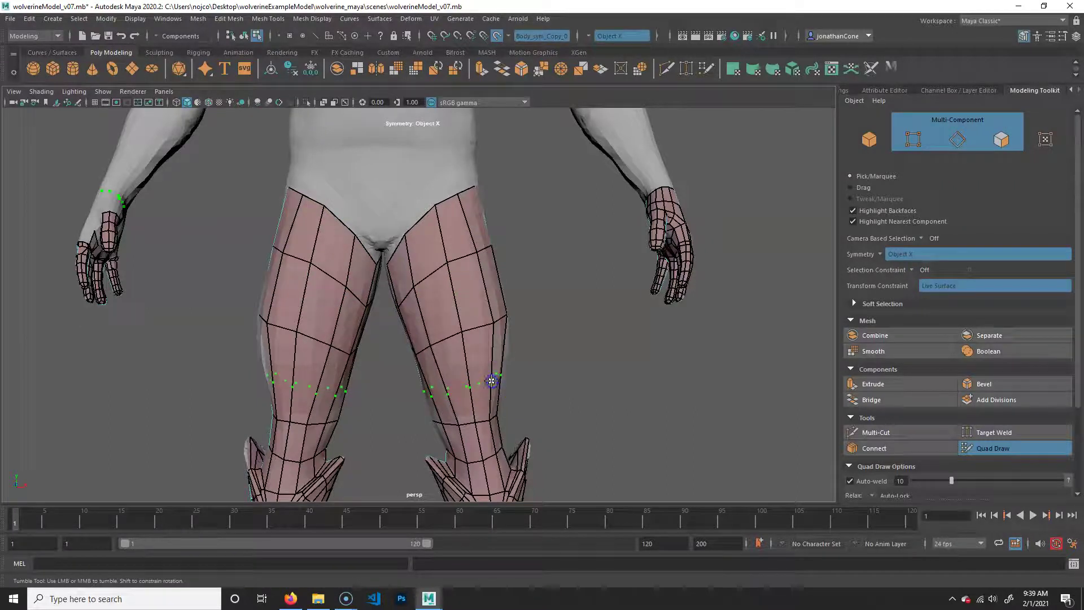
Relax the new edge loops on the front of the thigh to even out the quads.
mouse_move(484, 411)
alt+right_down()
mouse_move(496, 394)
mouse_move(392, 369)
mouse_move(496, 358)
alt+right_up()
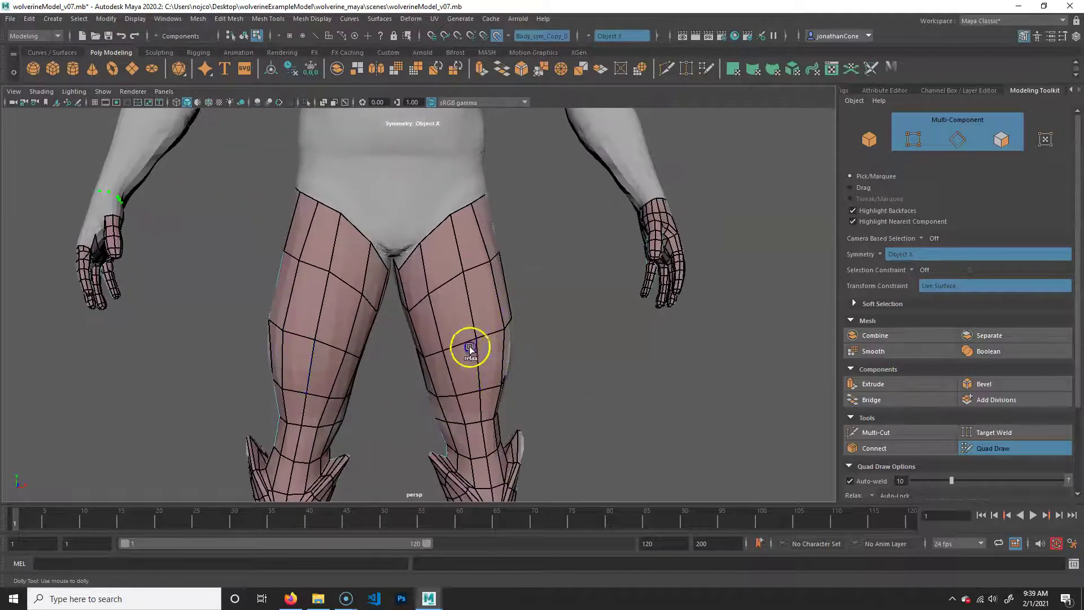
mouse_move(422, 326)
shift+mouse_down()
mouse_move(496, 388)
mouse_move(508, 353)
mouse_move(497, 270)
mouse_move(576, 327)
shift+mouse_up()
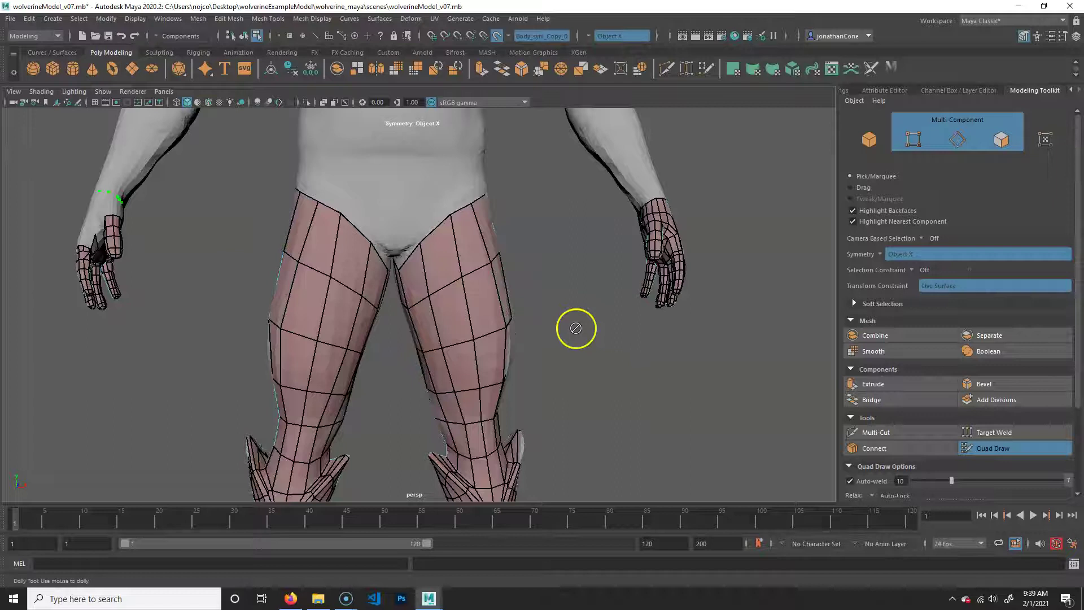
alt+drag(408, 269, 418, 265)
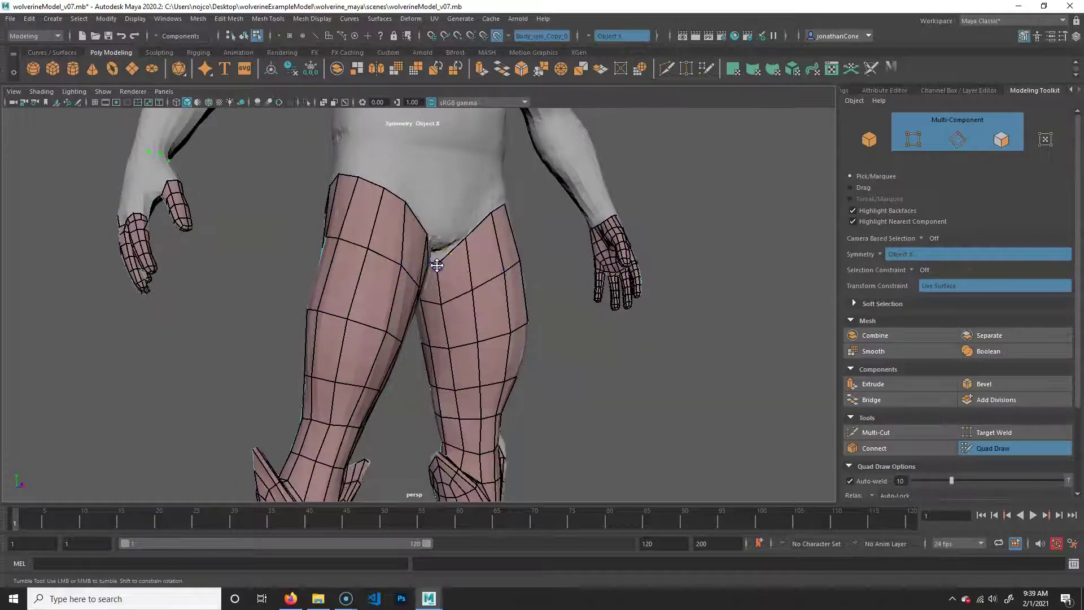
Relax the quads on the outer side and back of the thigh to even their spacing.
mouse_move(563, 347)
alt+mouse_down()
mouse_move(446, 341)
mouse_move(361, 317)
alt+mouse_up()
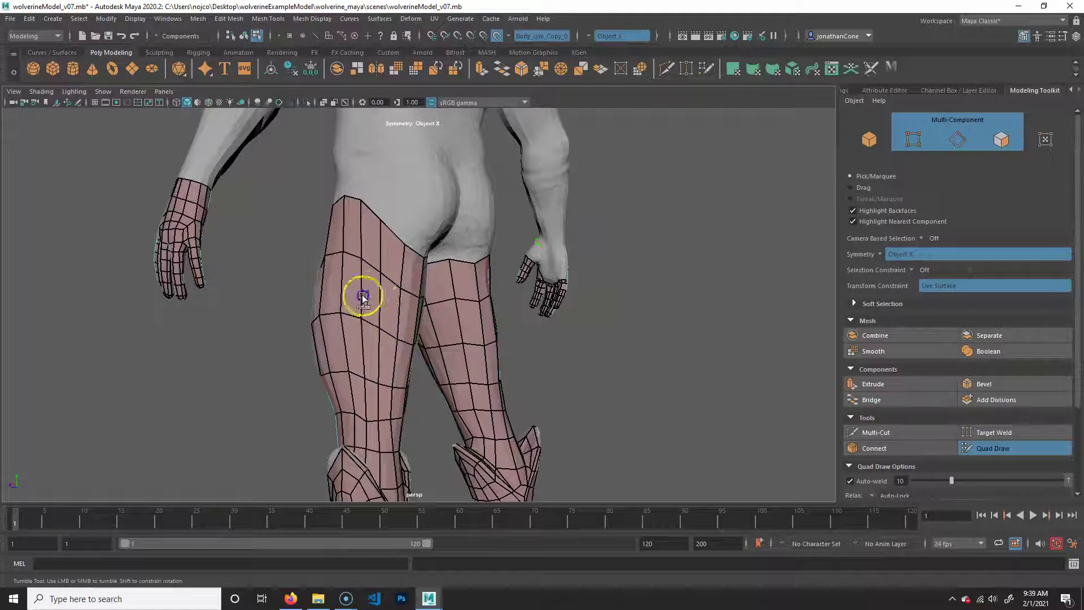
mouse_move(386, 386)
alt+mouse_down()
mouse_move(346, 365)
mouse_move(394, 341)
alt+mouse_up()
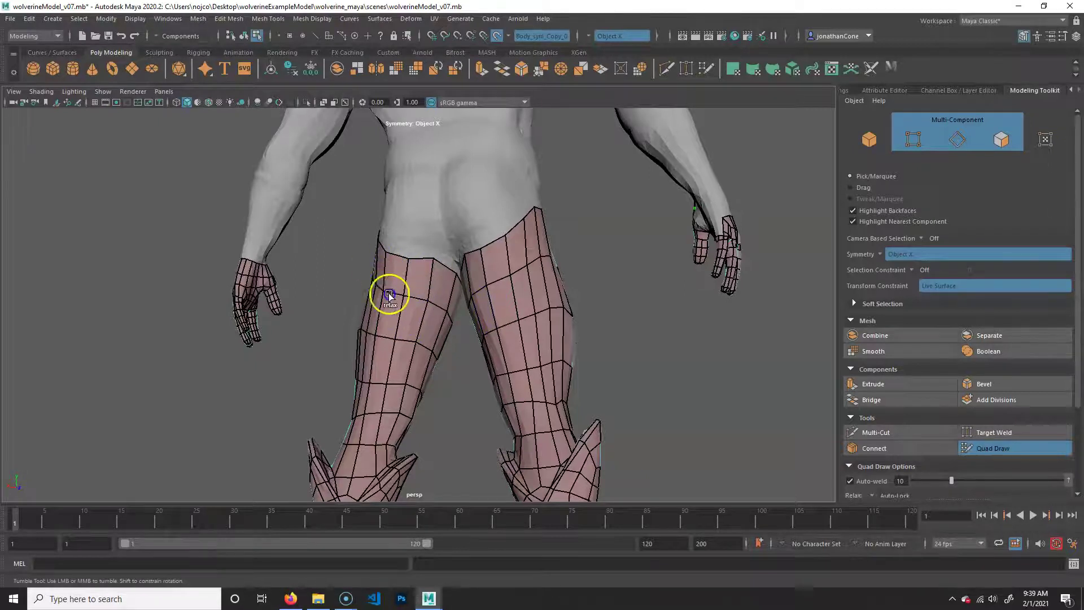
mouse_move(385, 252)
shift+mouse_down()
mouse_move(419, 359)
mouse_move(435, 364)
shift+mouse_up()
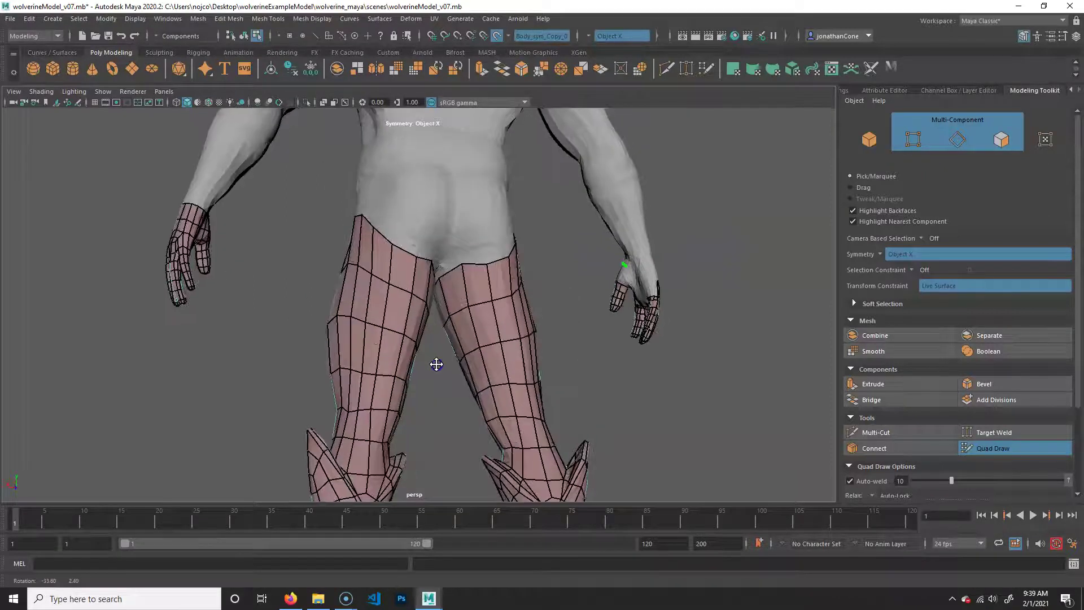
shift+drag(376, 310, 351, 324)
mouse_move(360, 362)
shift+mouse_down()
mouse_move(358, 324)
mouse_move(358, 397)
mouse_move(581, 387)
shift+mouse_up()
scroll(411, 351, down, 3)
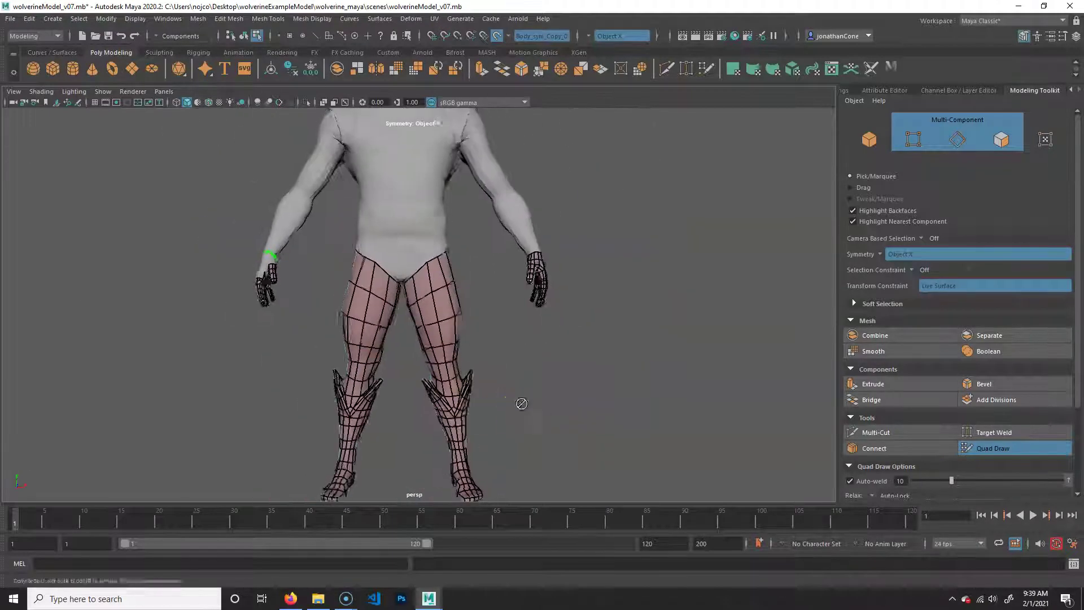
alt+drag(521, 404, 534, 407)
alt+middle_drag(581, 415, 582, 406)
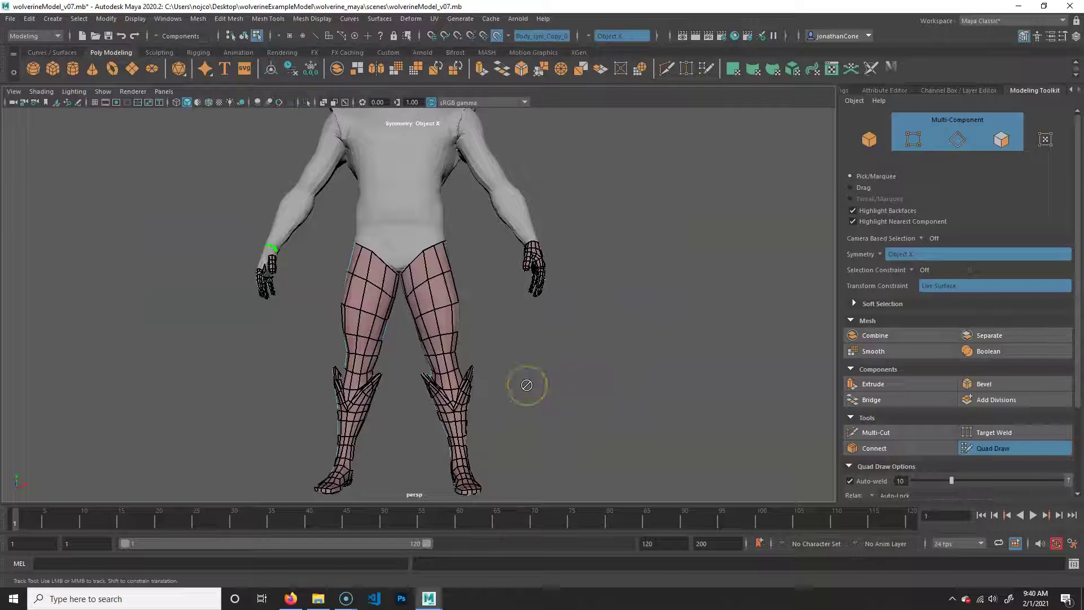
mouse_move(609, 358)
alt+mouse_down()
mouse_move(496, 338)
mouse_move(593, 351)
alt+mouse_up()
alt+middle_drag(593, 351, 547, 368)
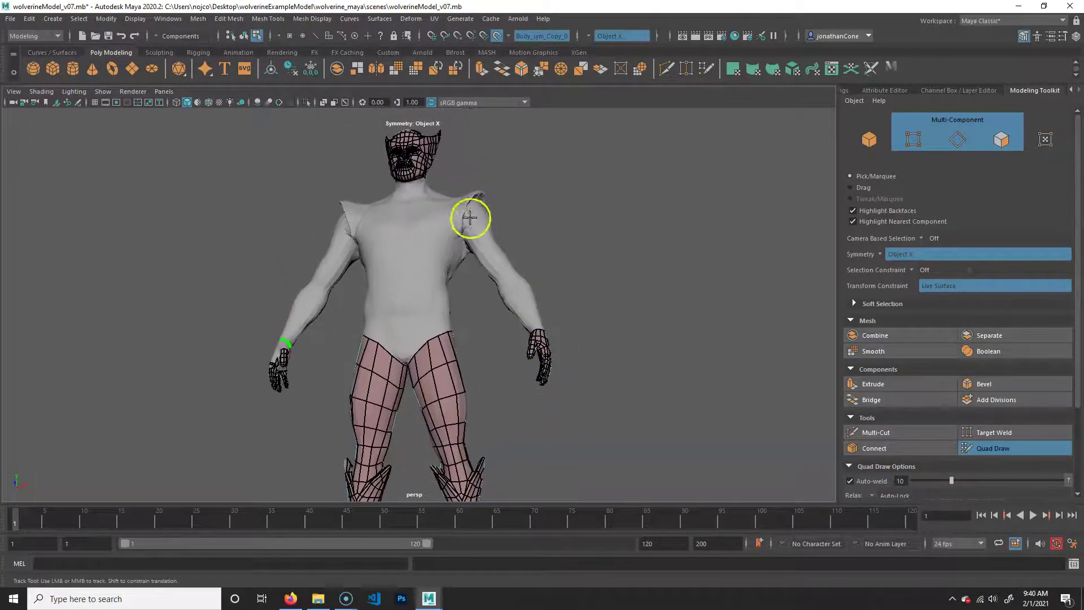
alt+drag(503, 332, 525, 367)
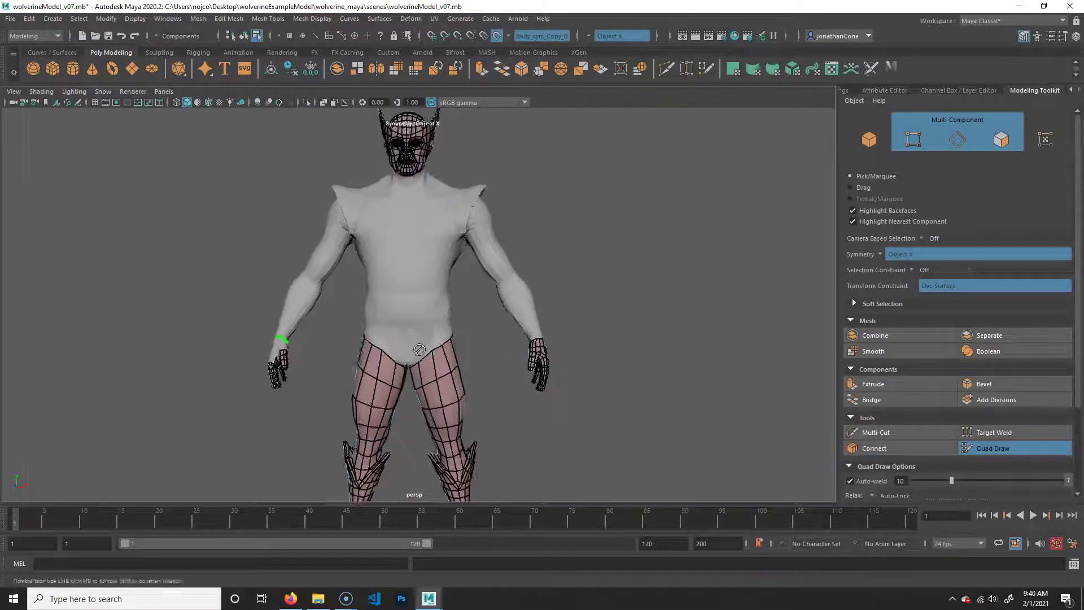
Fill a long, narrow quad on the forearm running from the glove's wrist edge up to the elbow.
scroll(551, 416, up, 5)
alt+drag(583, 434, 445, 303)
alt+middle_drag(399, 441, 410, 417)
alt+drag(410, 418, 445, 431)
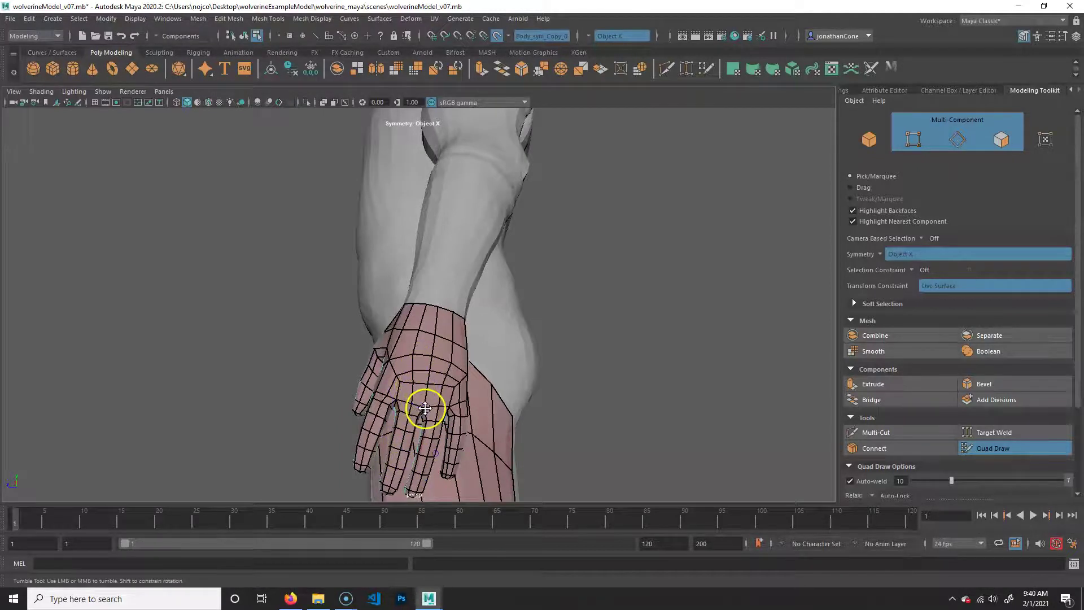
alt+drag(436, 307, 431, 339)
alt+middle_drag(431, 339, 504, 235)
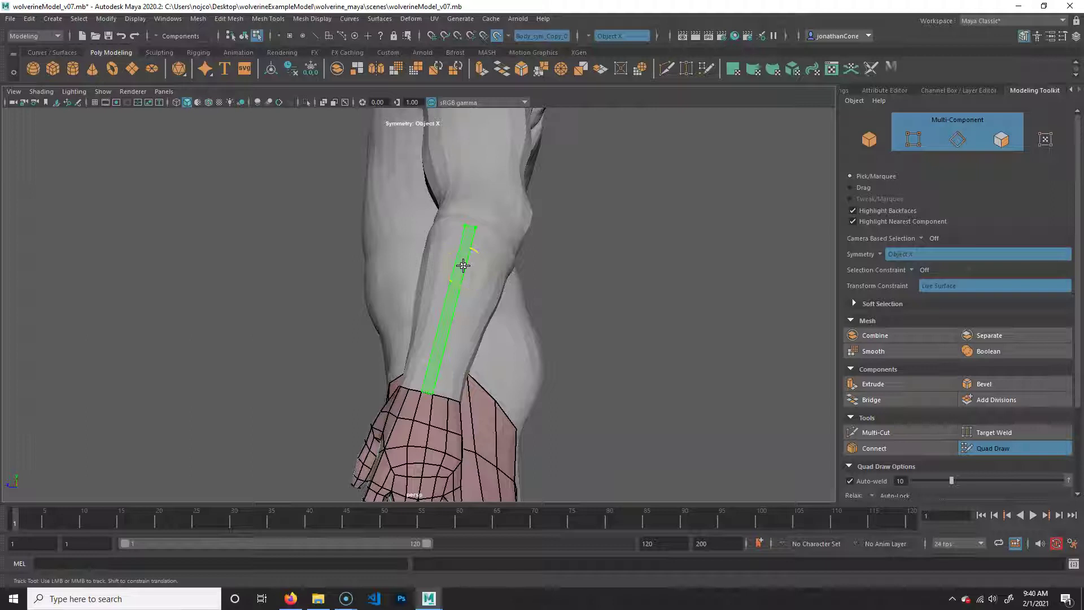
shift+click(458, 296)
Place Quad Draw points on the forearm beside the long strip, two near the elbow and two just above the wrist.
alt+middle_drag(443, 358, 526, 262)
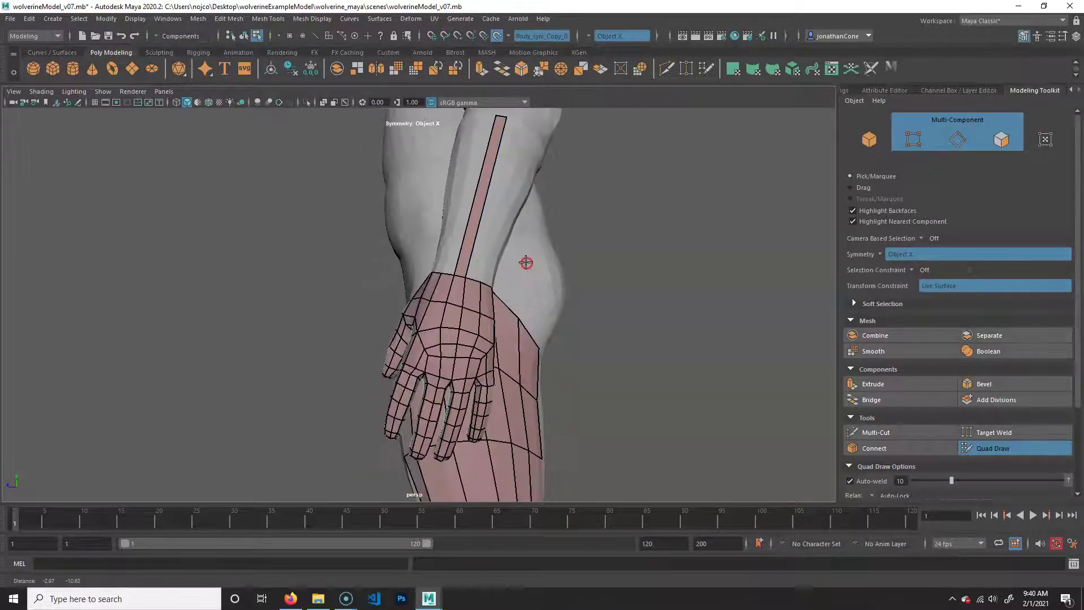
mouse_move(526, 270)
alt+mouse_down()
mouse_move(501, 312)
mouse_move(516, 289)
alt+mouse_up()
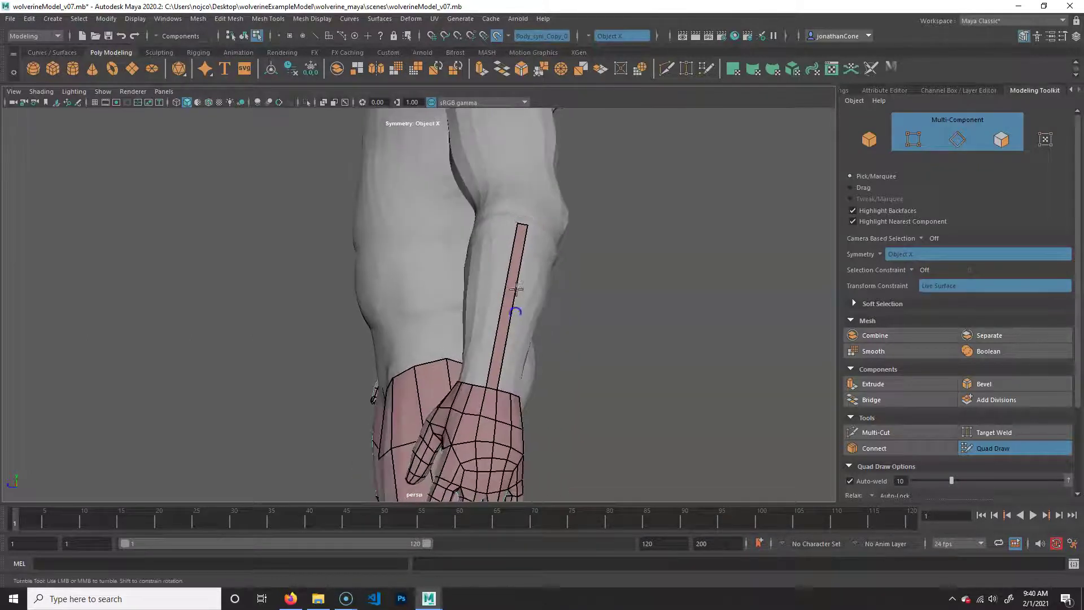
mouse_move(507, 243)
mouse_down()
mouse_move(483, 371)
mouse_move(494, 322)
mouse_move(561, 363)
mouse_up()
alt+right_drag(624, 380, 598, 379)
alt+middle_drag(597, 379, 576, 392)
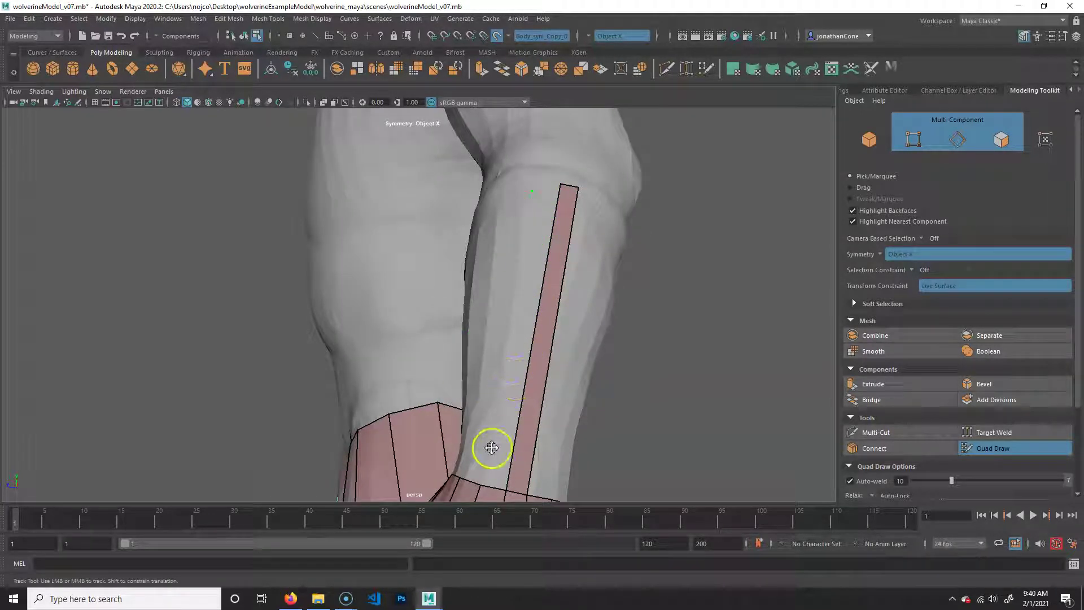
click(547, 189)
click(494, 473)
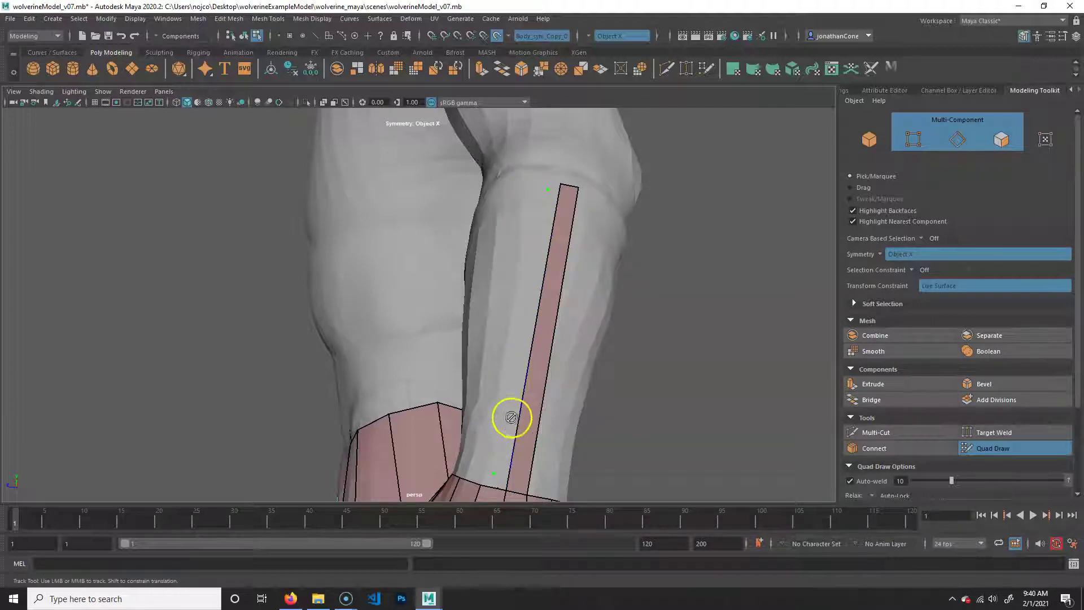
alt+drag(529, 417, 512, 371)
alt+right_drag(511, 371, 516, 290)
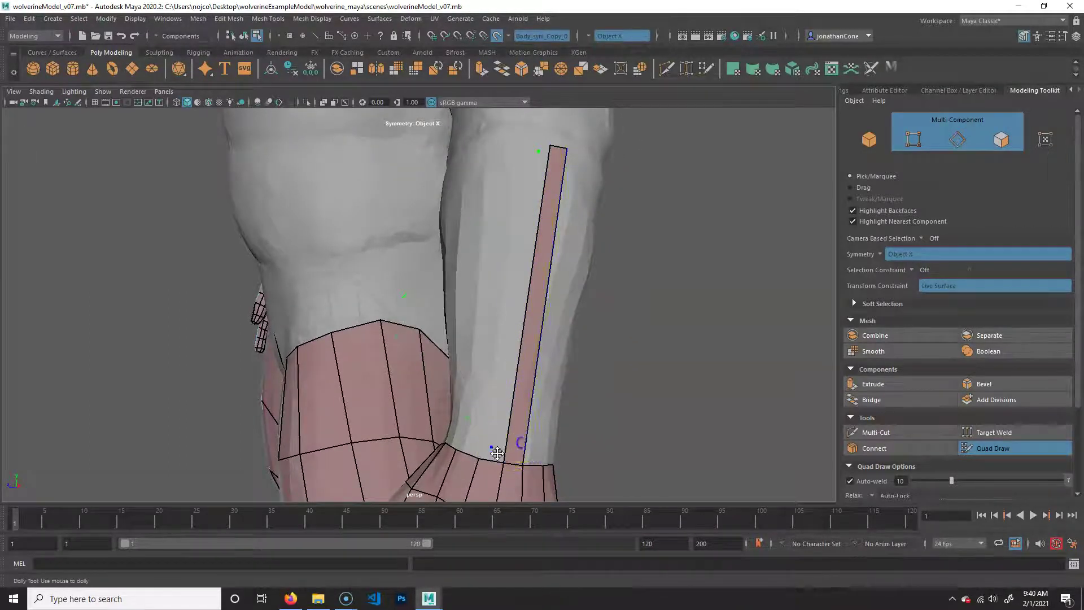
alt+drag(497, 452, 509, 462)
click(528, 270)
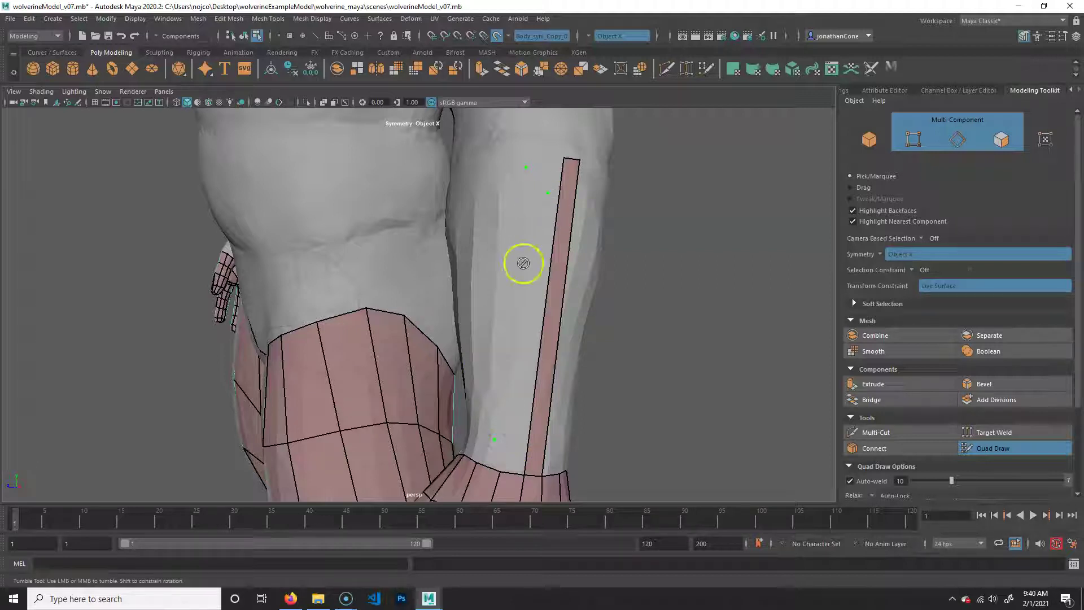
click(512, 443)
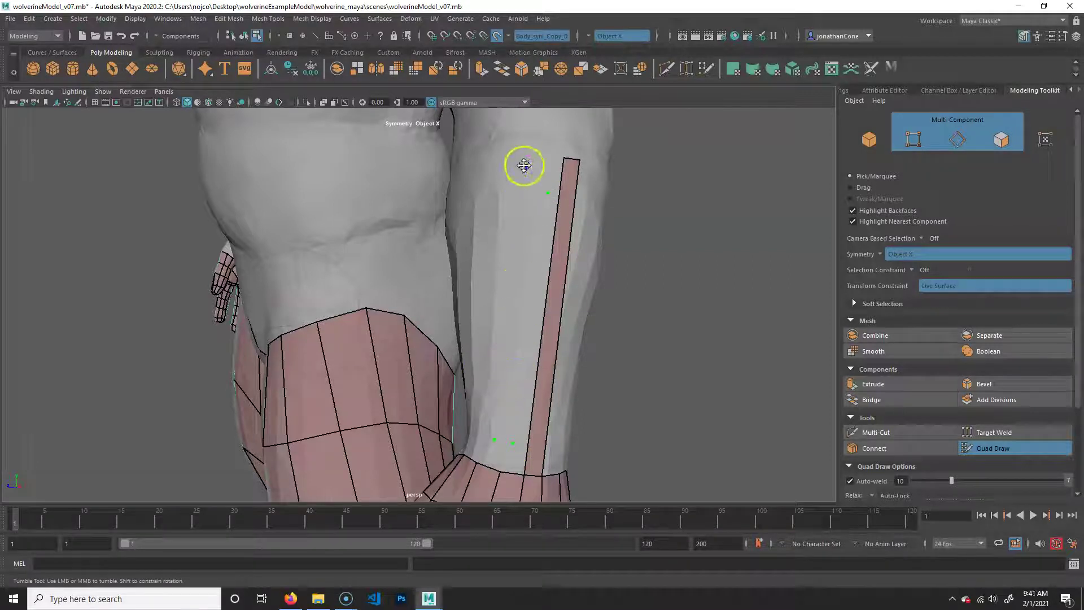
Fill a quad beside the long forearm strip and weld its corners to the strip and the glove's wrist edge.
click(521, 346)
shift+click(513, 391)
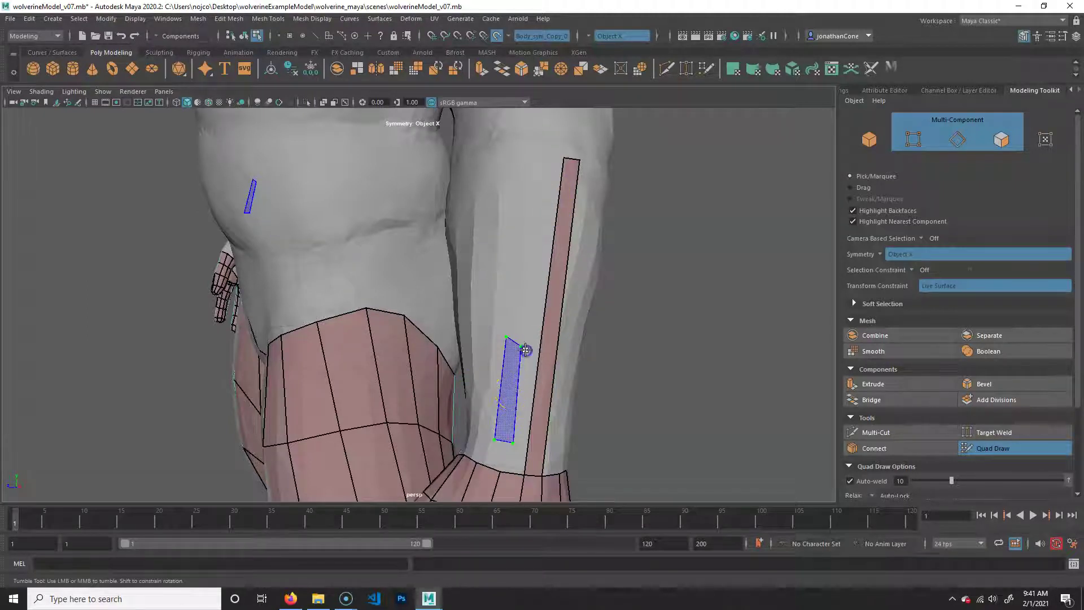
drag(523, 348, 561, 160)
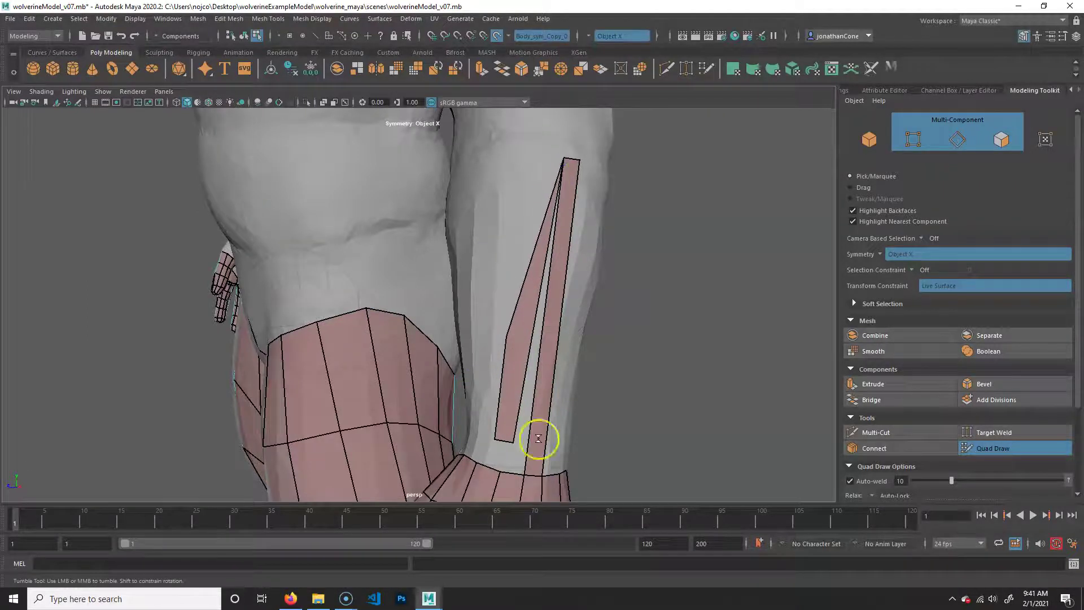
drag(511, 443, 524, 476)
drag(490, 432, 505, 472)
mouse_move(510, 332)
mouse_down()
mouse_move(561, 164)
mouse_move(552, 164)
mouse_move(503, 333)
mouse_move(520, 390)
mouse_move(505, 330)
mouse_up()
click(502, 147)
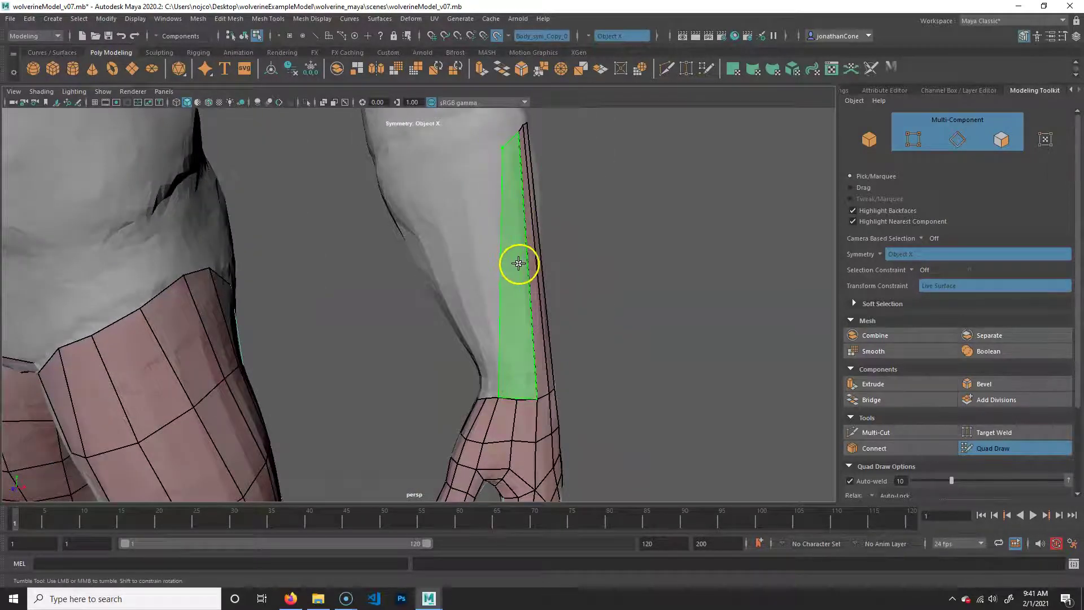
Shorten both forearm strips by pulling their elbow-end vertices down to just above the wrist.
alt+drag(486, 342, 492, 382)
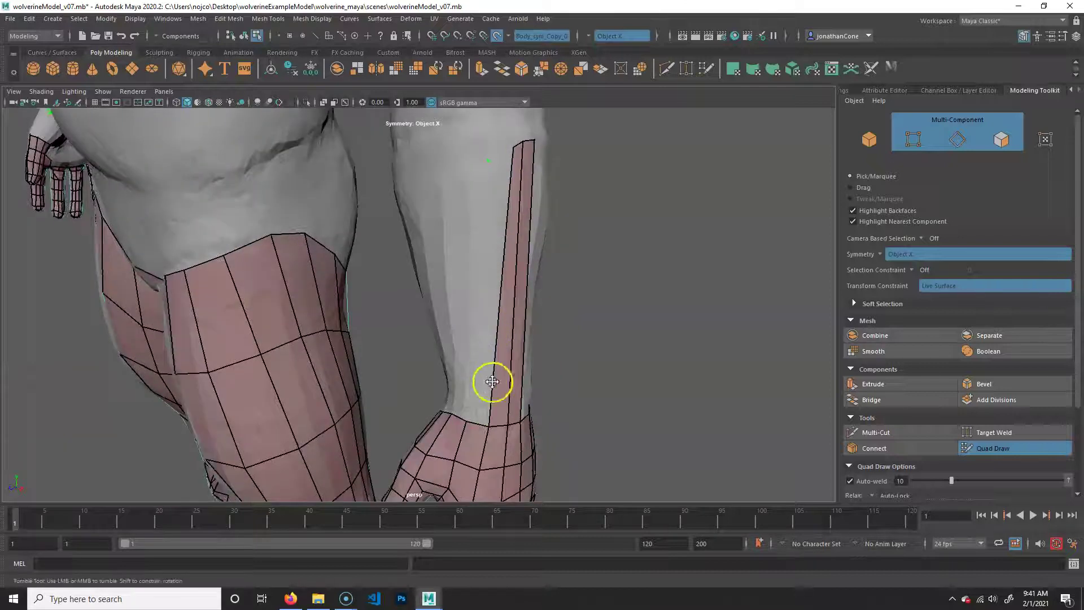
drag(527, 141, 526, 364)
drag(515, 150, 497, 364)
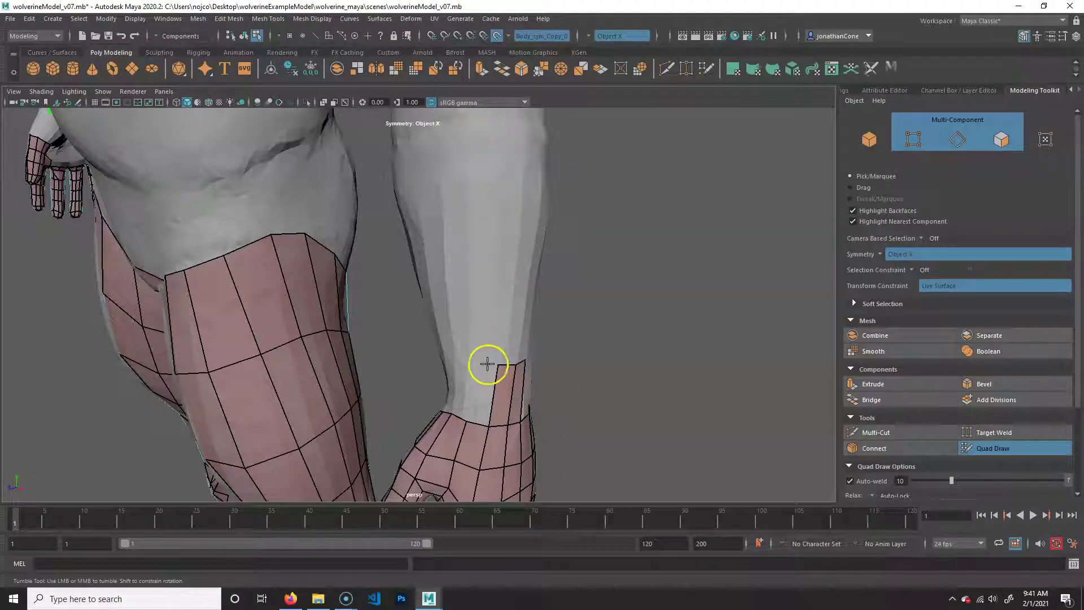
Fill a row of short quads along the glove's wrist edge, from the shortened strips around the thumb side.
alt+middle_drag(487, 363, 479, 315)
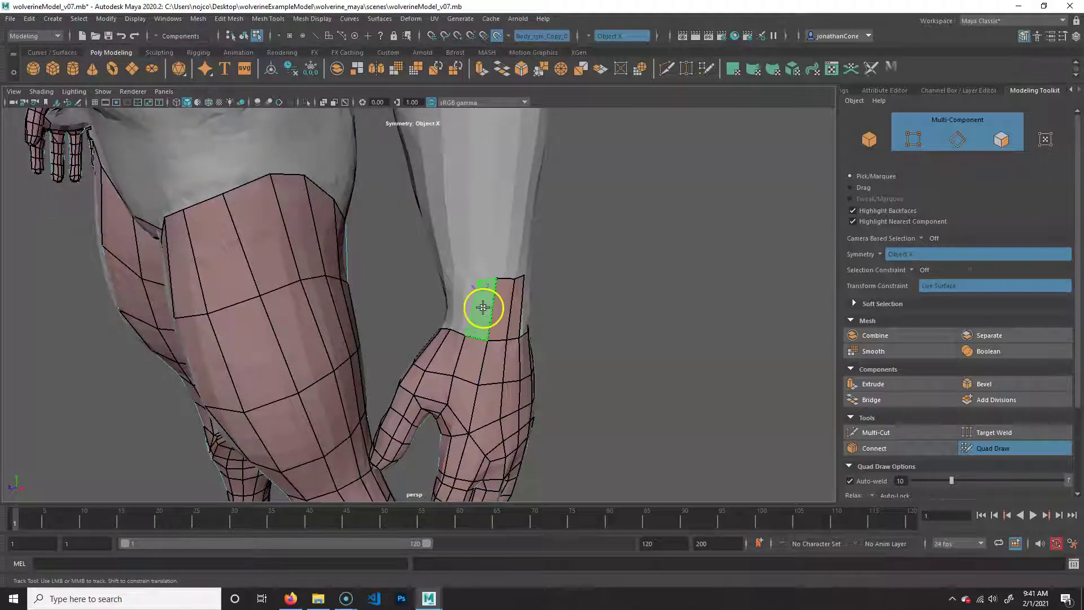
shift+click(483, 308)
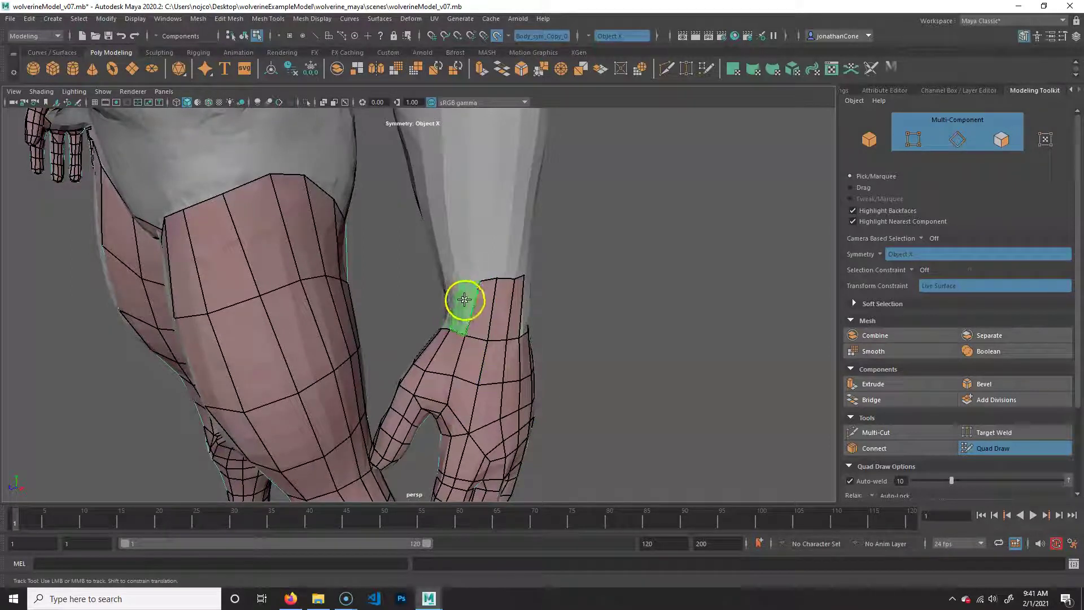
shift+click(462, 314)
alt+drag(536, 305, 414, 286)
alt+right_drag(414, 285, 621, 306)
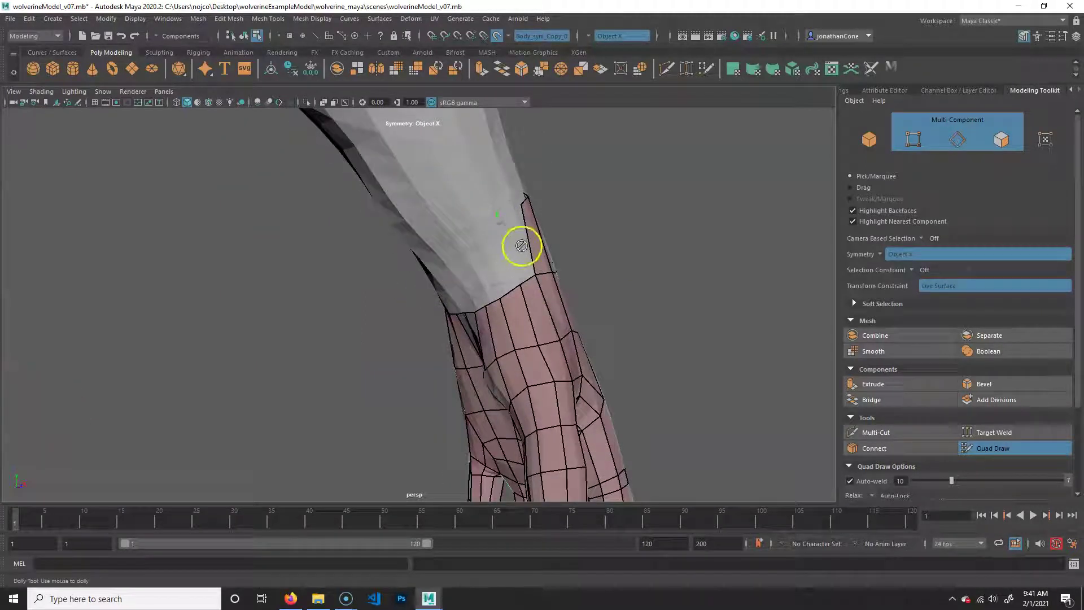
click(499, 218)
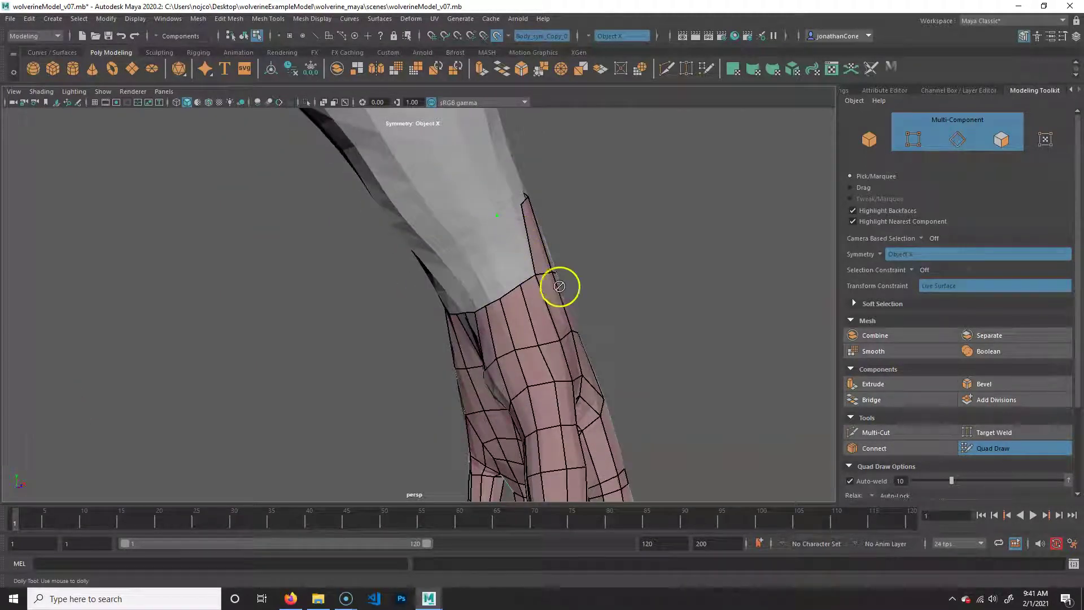
alt+drag(552, 310, 528, 251)
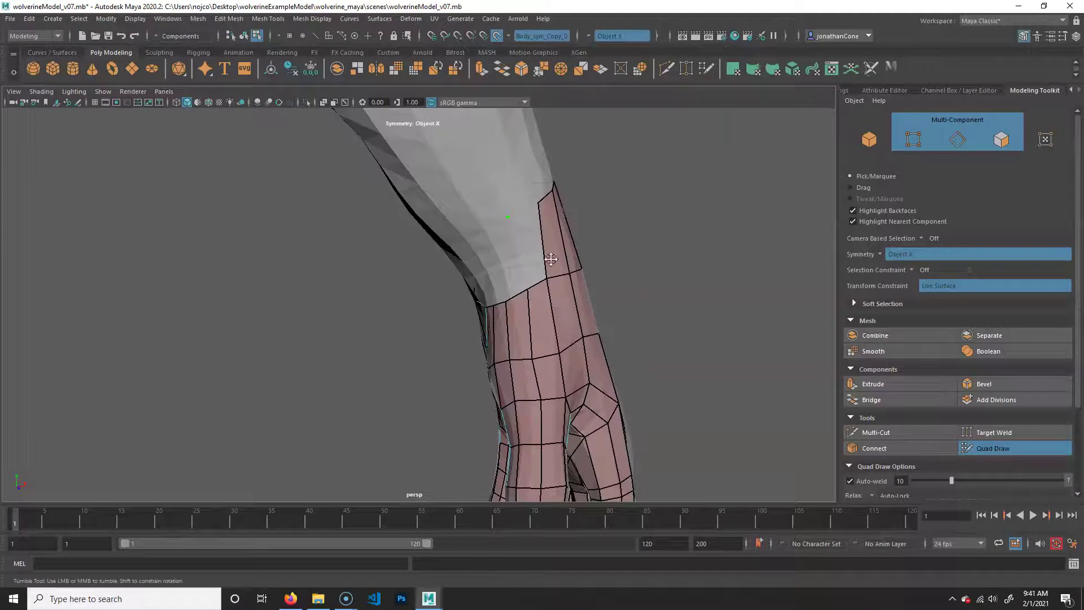
shift+click(525, 245)
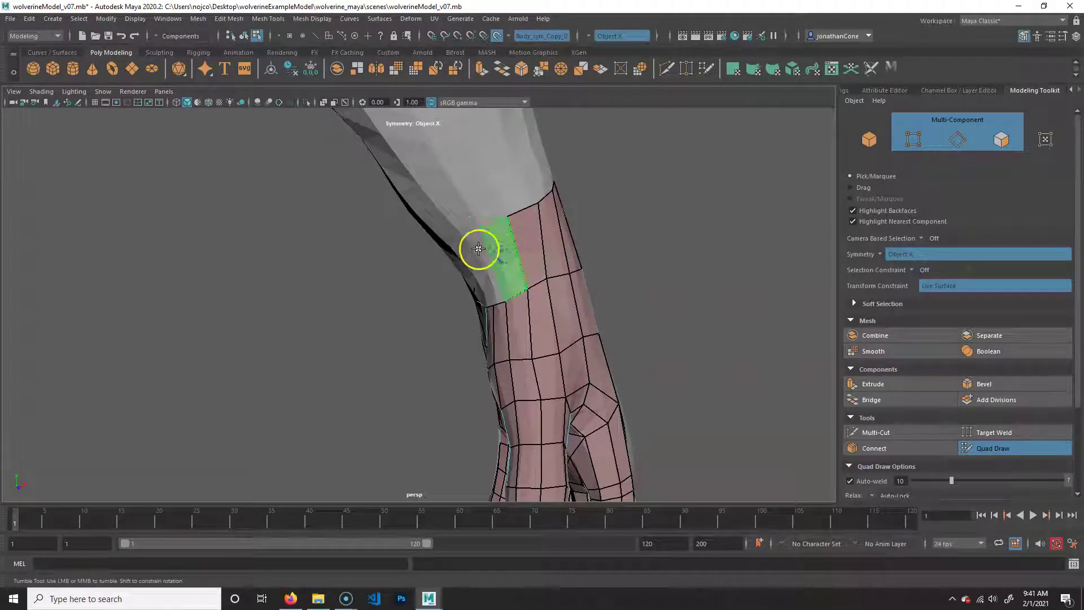
shift+click(478, 249)
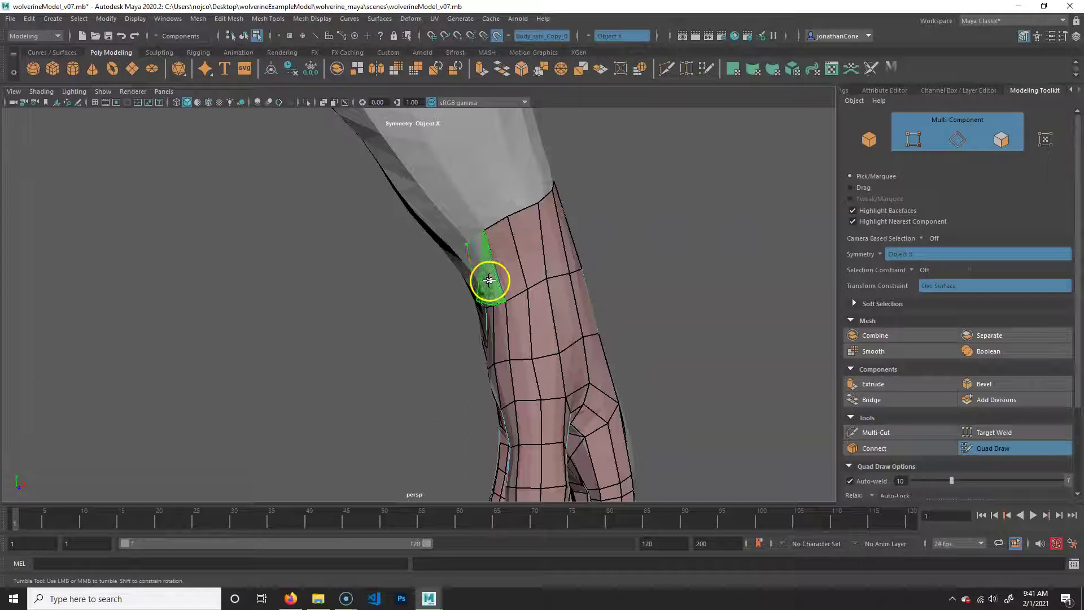
Continue the row of short quads along the glove edge across the inner side of the wrist.
mouse_move(486, 358)
alt+mouse_down()
mouse_move(554, 314)
mouse_move(470, 289)
alt+mouse_up()
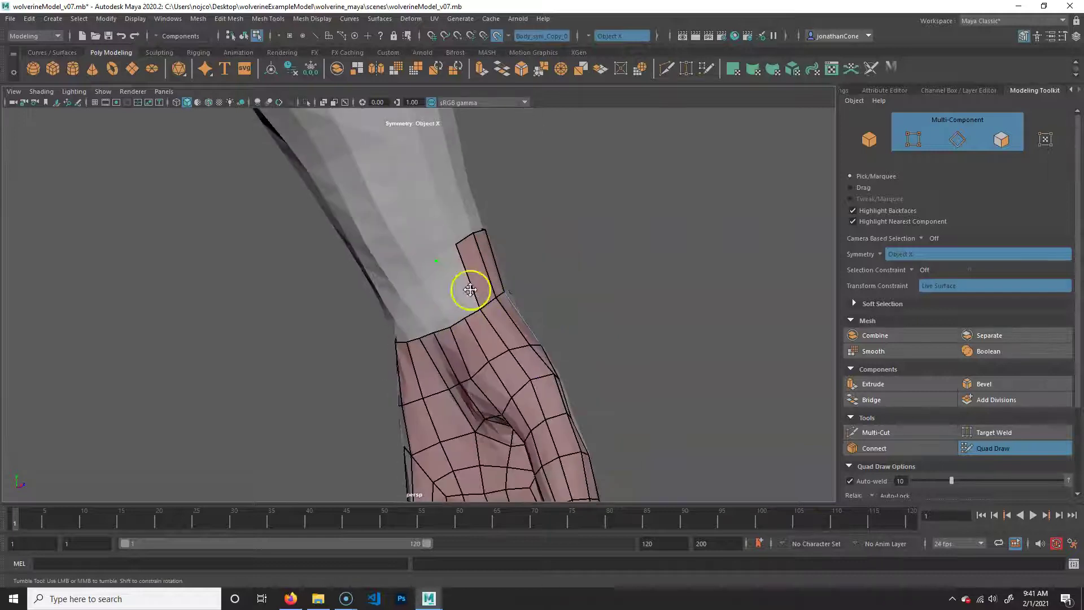
shift+click(431, 278)
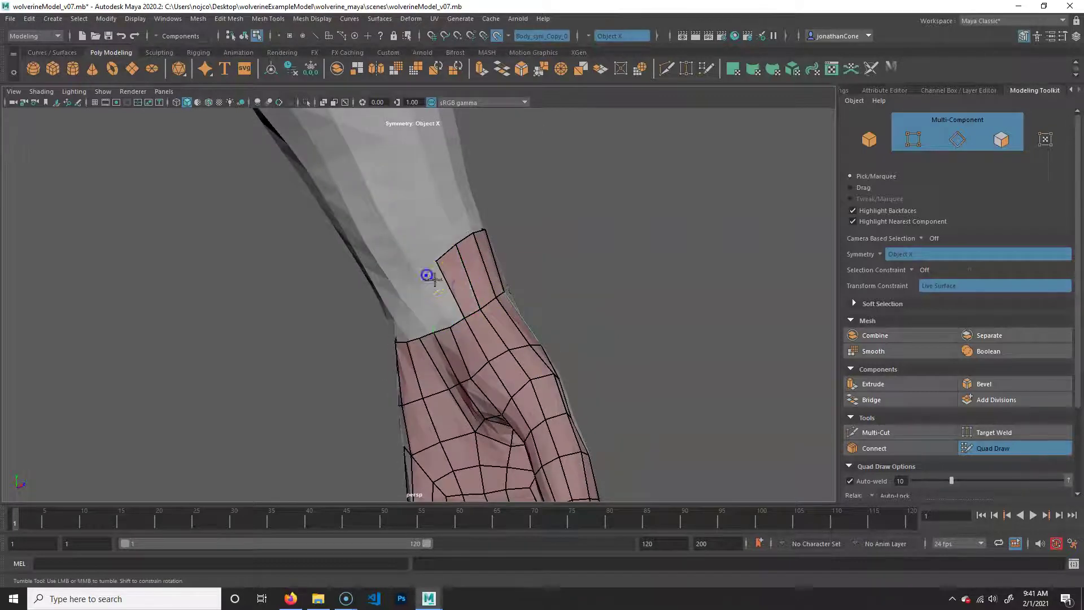
shift+click(415, 305)
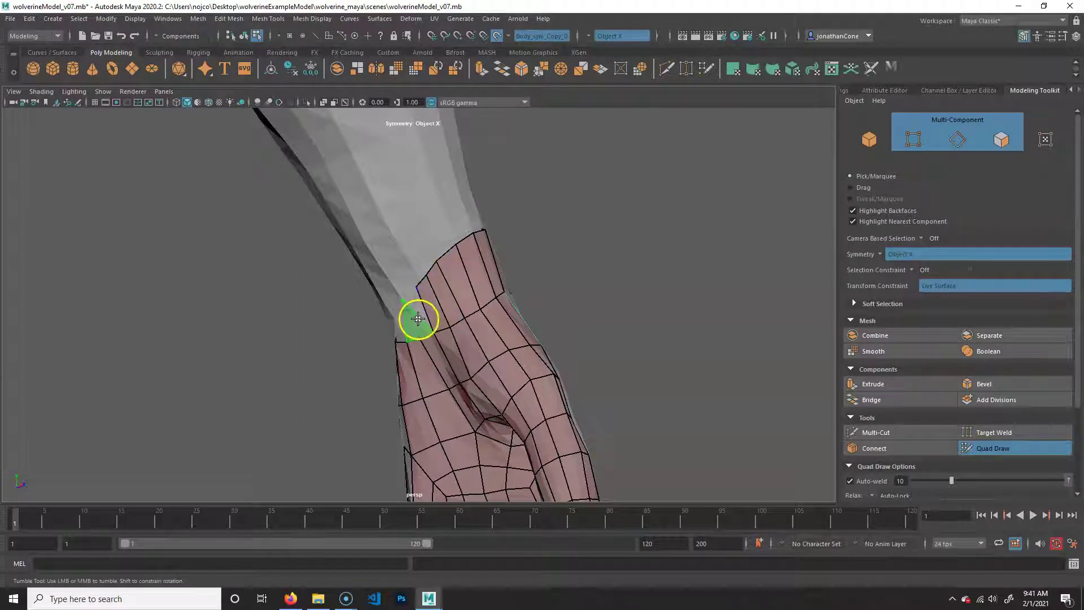
alt+right_drag(418, 312, 484, 339)
click(495, 291)
shift+click(515, 327)
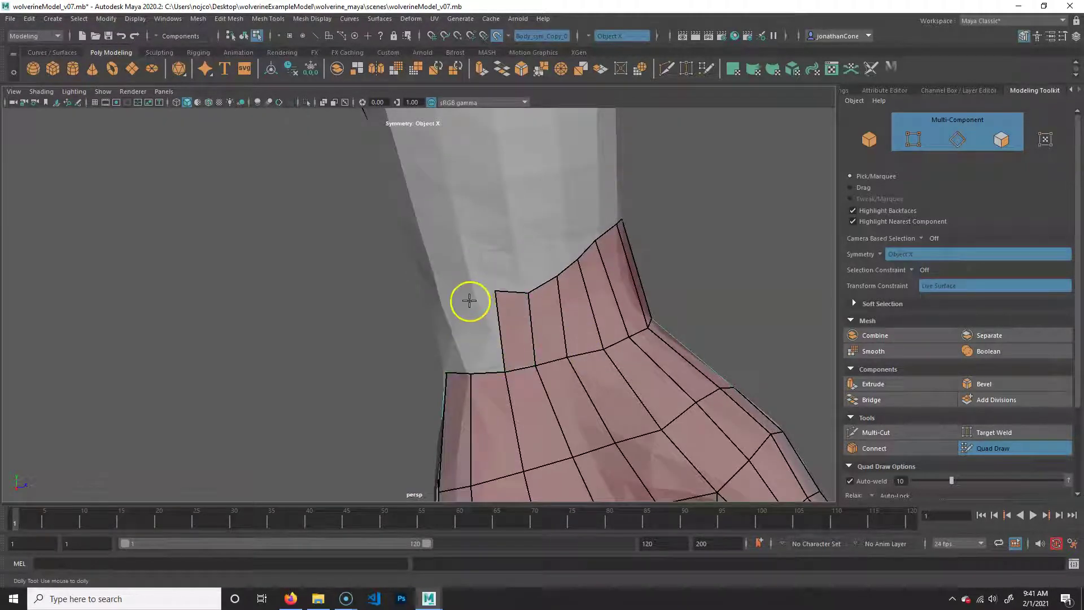
shift+click(500, 324)
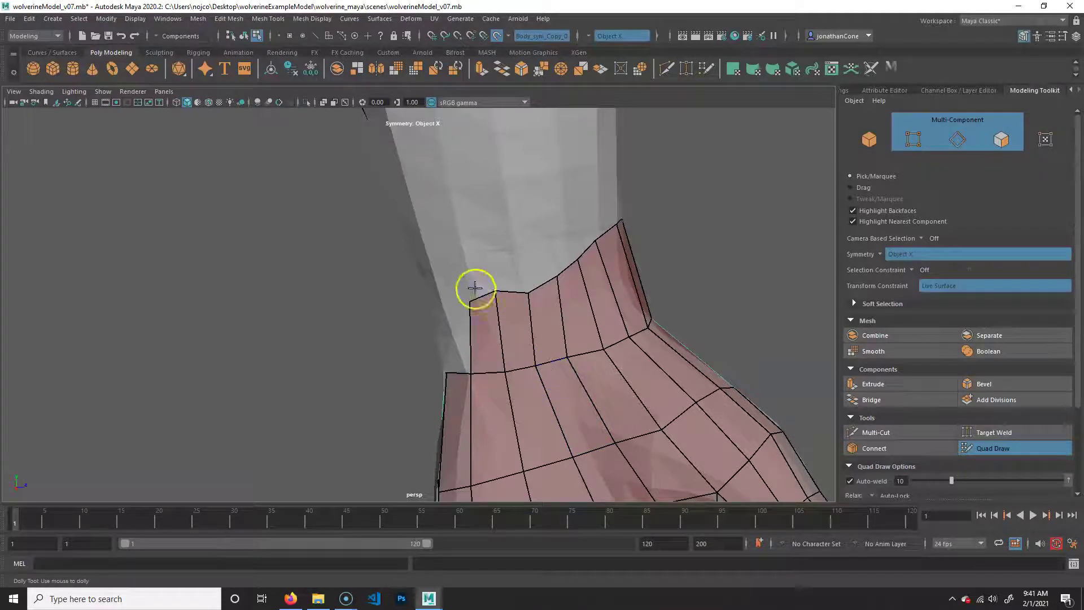
Fill the remaining gap on the far side of the wrist with short quads to close the ring.
drag(506, 293, 505, 247)
drag(567, 270, 462, 317)
alt+middle_drag(462, 317, 454, 311)
drag(454, 312, 470, 277)
click(384, 263)
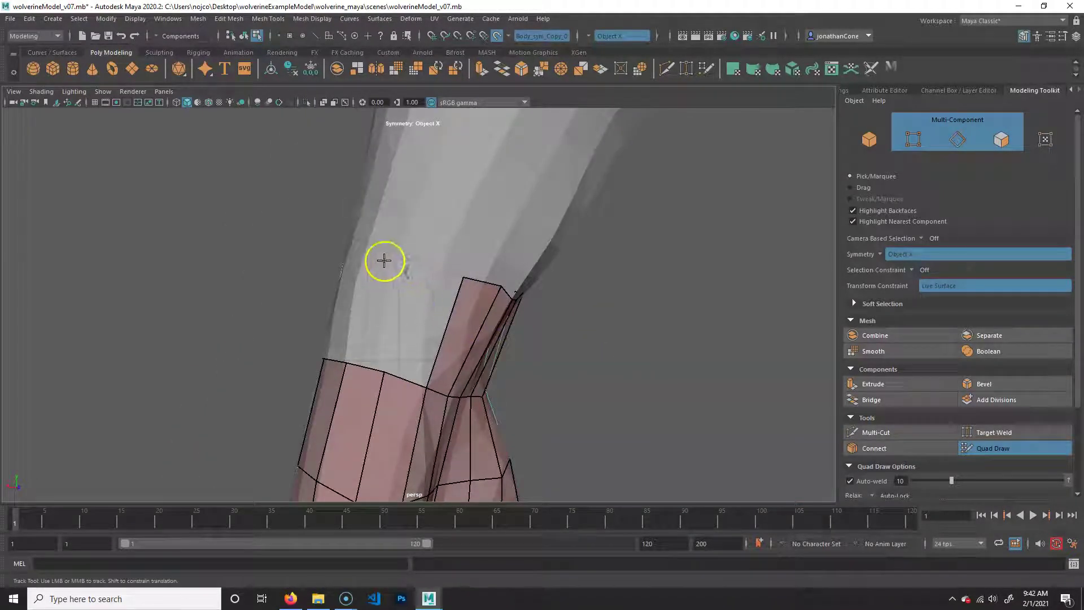
shift+click(400, 307)
shift+click(400, 317)
alt+drag(384, 321, 466, 326)
click(274, 186)
shift+click(272, 282)
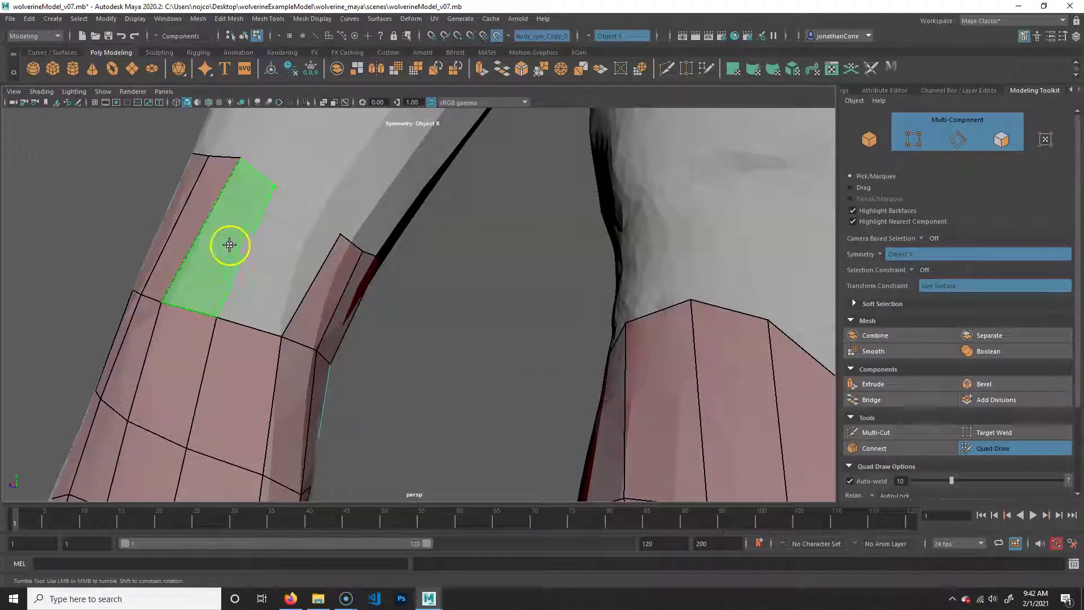
shift+click(231, 244)
Pull the upper edge of the wrist ring on the outer forearm up to just below the elbow.
alt+right_drag(343, 300, 222, 271)
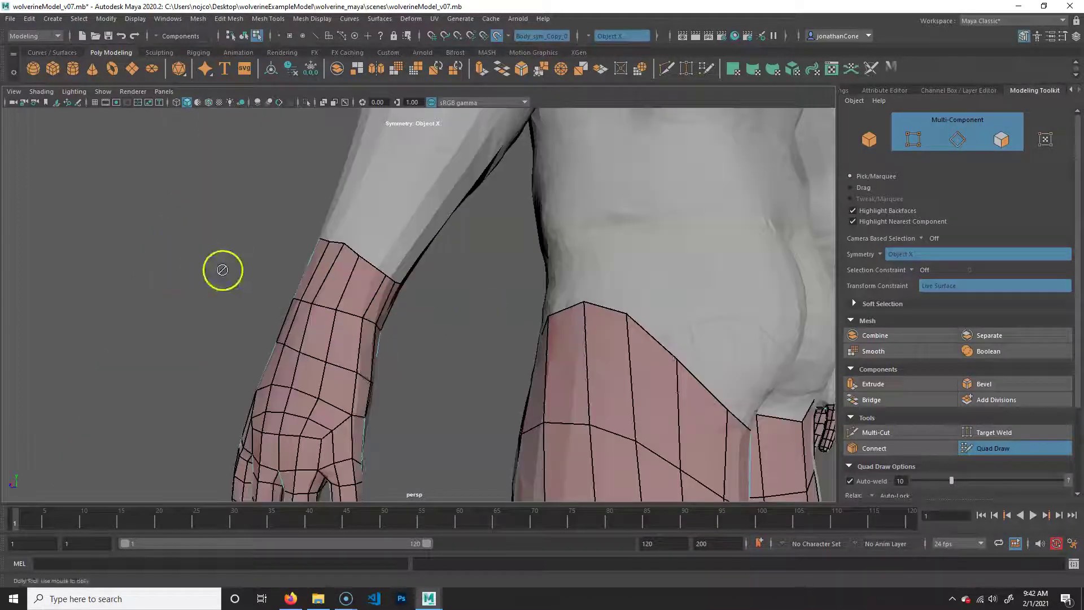
alt+drag(222, 271, 324, 290)
alt+middle_drag(363, 266, 384, 327)
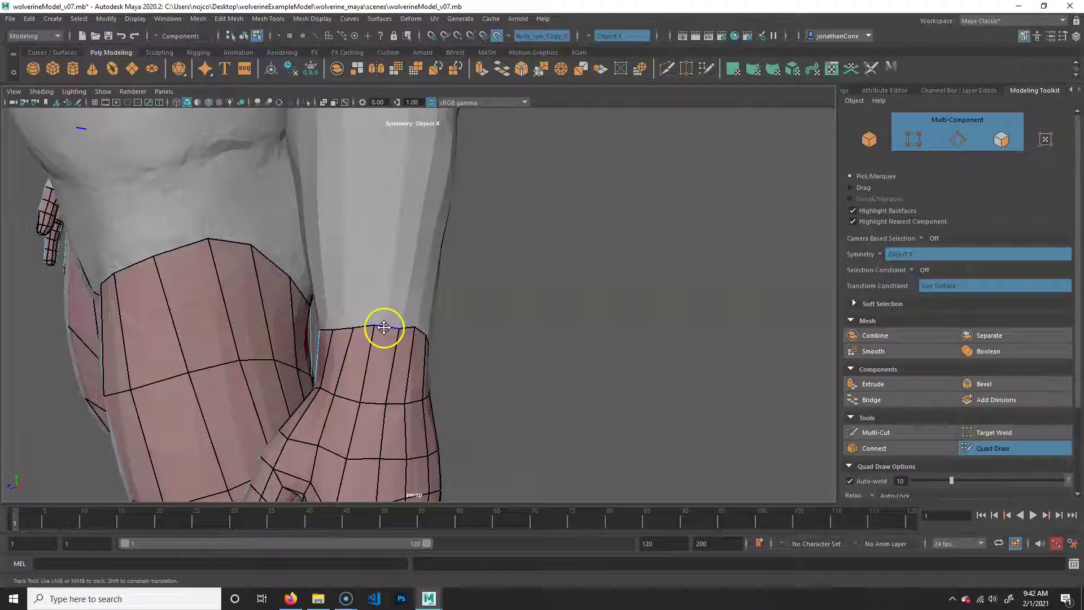
drag(387, 324, 387, 121)
alt+right_drag(387, 122, 353, 208)
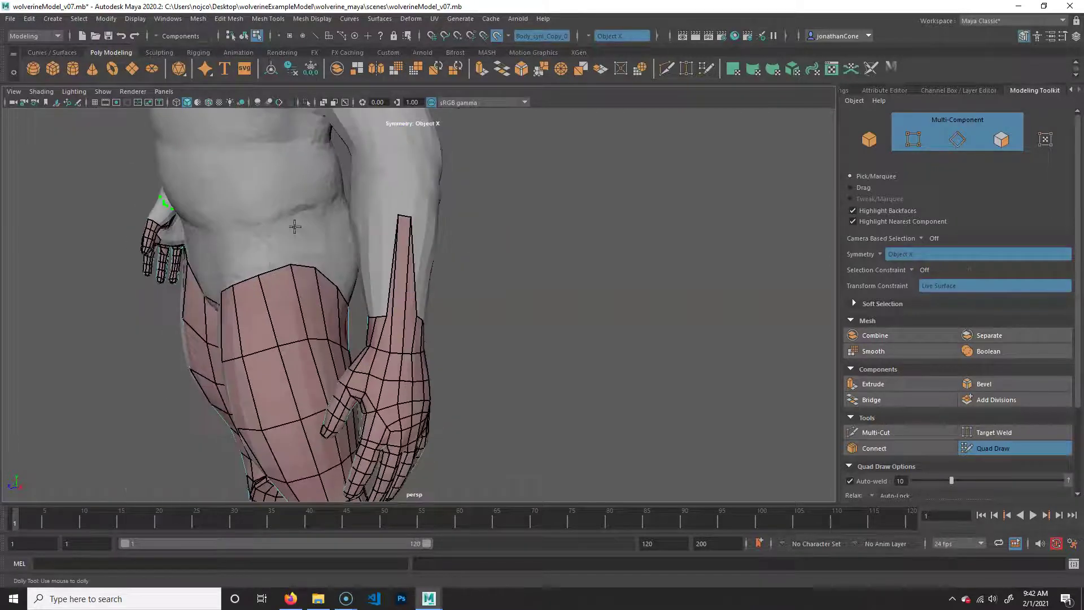
alt+middle_drag(367, 223, 380, 300)
drag(416, 303, 415, 227)
Pull the remaining upper vertices of the wrist ring up to elbow level around the rest of the forearm.
mouse_move(379, 406)
alt+mouse_down()
mouse_move(426, 391)
mouse_move(396, 224)
alt+mouse_up()
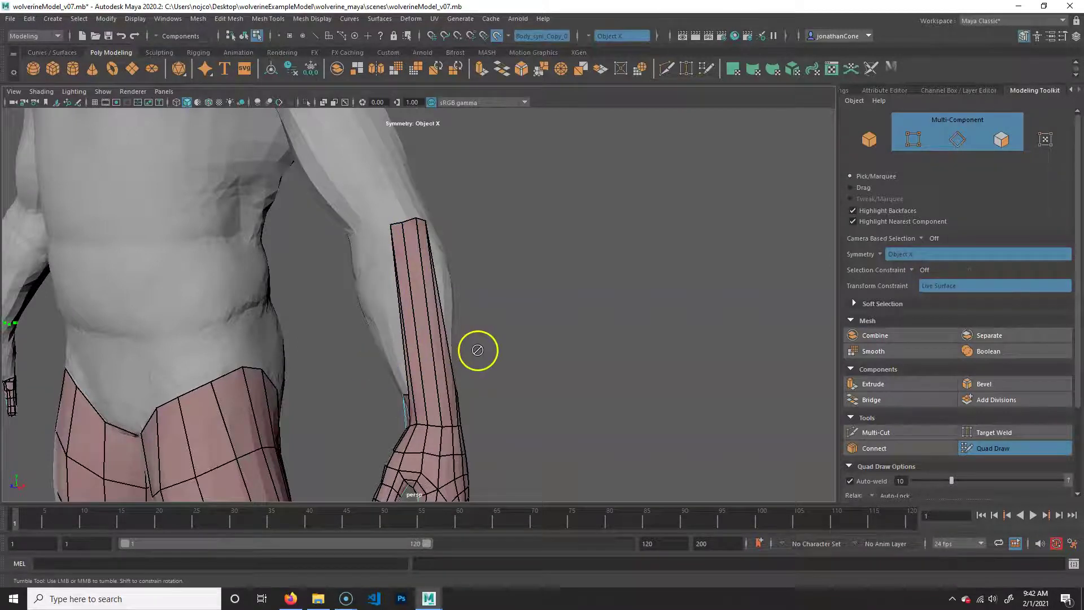
mouse_move(380, 363)
alt+mouse_down()
mouse_move(499, 347)
mouse_move(493, 371)
mouse_move(426, 208)
mouse_move(433, 222)
alt+mouse_up()
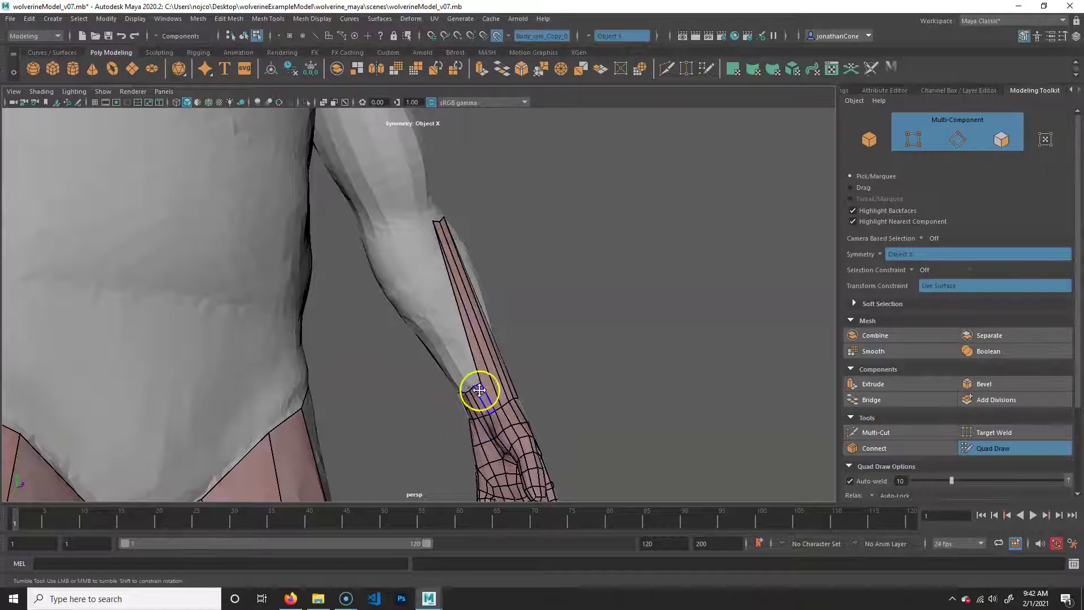
drag(477, 387, 417, 226)
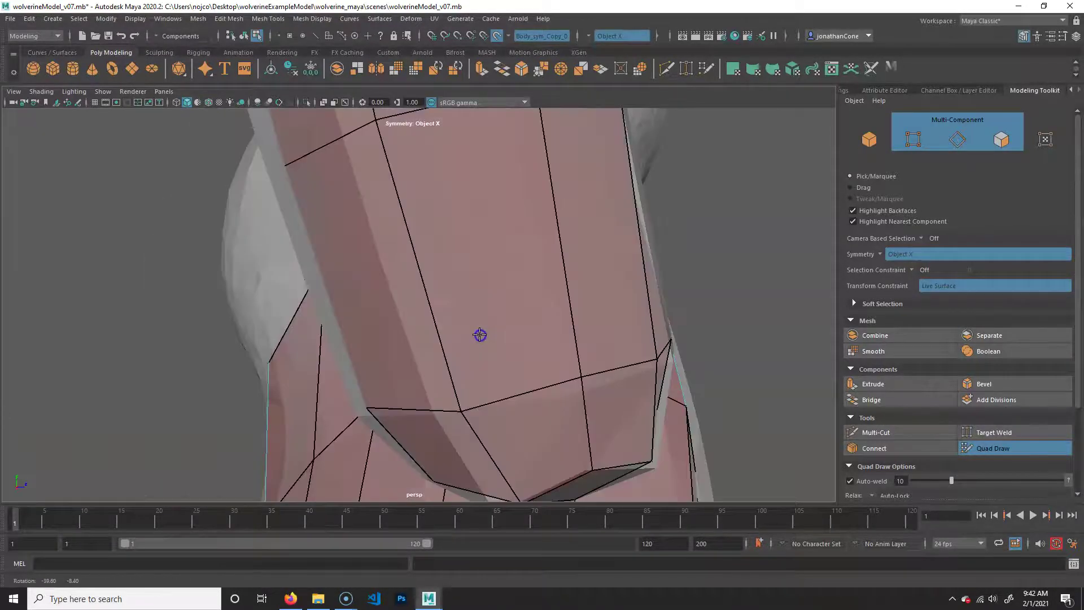
mouse_move(479, 335)
alt+mouse_down()
mouse_move(483, 292)
mouse_move(598, 405)
mouse_move(551, 417)
mouse_move(579, 407)
mouse_move(636, 445)
mouse_move(518, 382)
mouse_move(497, 237)
mouse_move(517, 202)
alt+mouse_up()
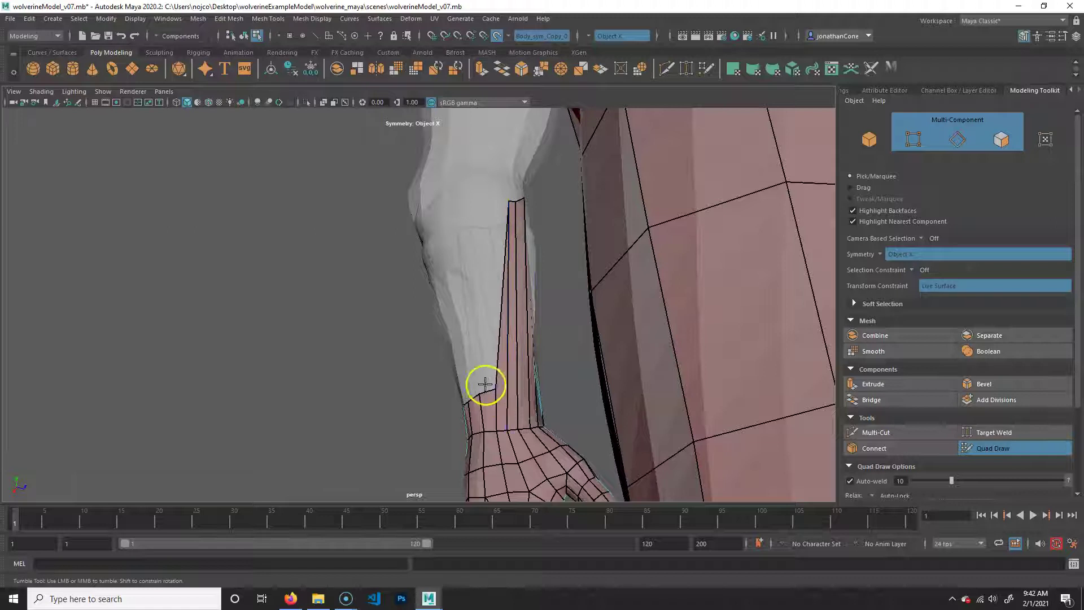
mouse_move(488, 388)
mouse_down()
mouse_move(462, 213)
mouse_move(484, 200)
mouse_move(521, 414)
mouse_move(540, 407)
mouse_up()
drag(385, 411, 481, 263)
Reposition a vertex of the forearm mesh's upper edge on the inner arm, just below the elbow.
mouse_move(319, 374)
alt+mouse_down()
mouse_move(382, 401)
mouse_move(332, 376)
mouse_move(371, 310)
alt+mouse_up()
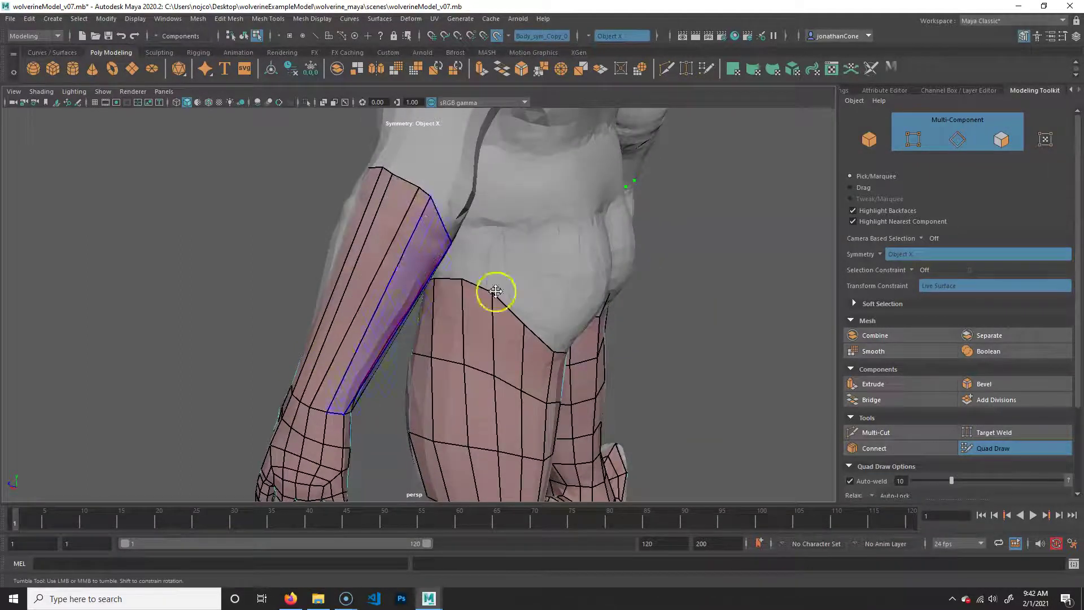
alt+drag(496, 291, 341, 248)
alt+right_drag(341, 248, 472, 249)
mouse_move(491, 249)
mouse_down()
mouse_move(496, 194)
mouse_move(533, 211)
mouse_move(477, 235)
mouse_move(390, 169)
mouse_up()
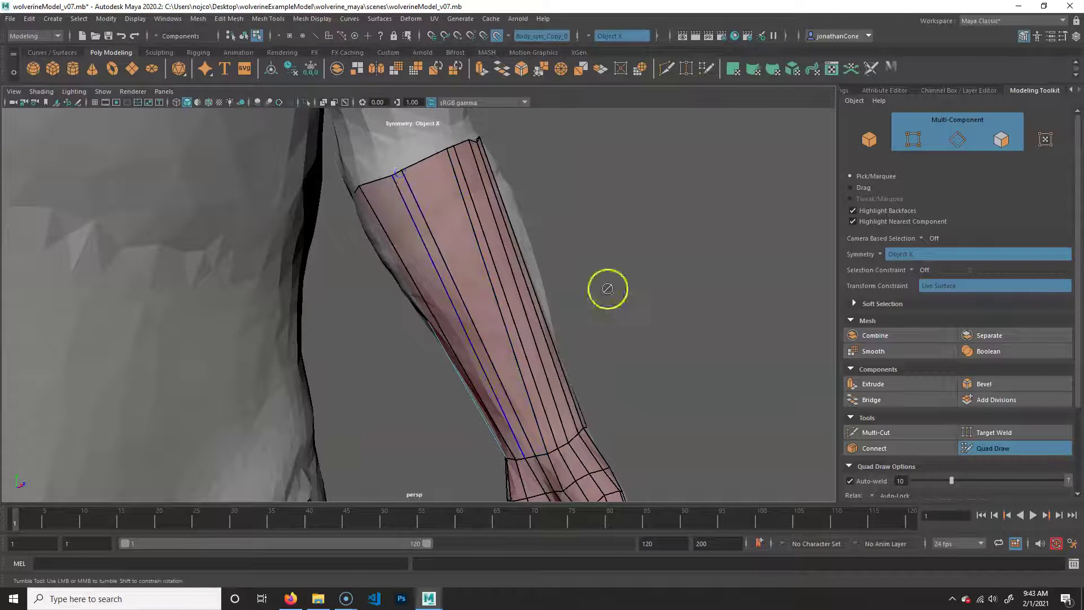
Even out the spacing of the forearm mesh's upper-edge vertices across the front of the arm, just below the elbow.
alt+right_drag(604, 288, 494, 249)
alt+drag(584, 319, 482, 357)
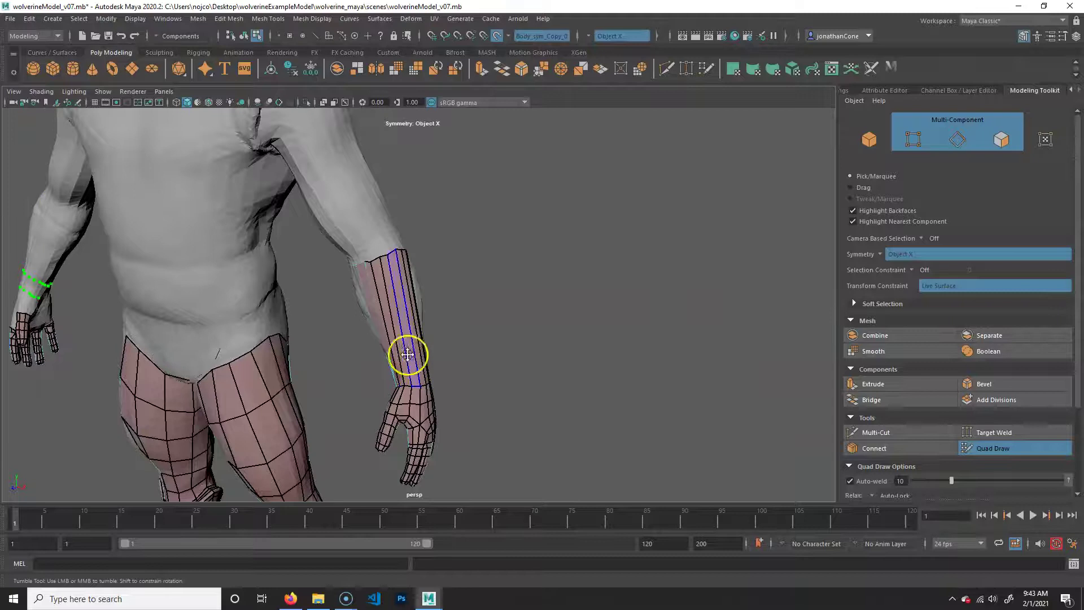
alt+drag(407, 355, 377, 336)
alt+right_drag(378, 337, 438, 307)
alt+drag(438, 307, 467, 285)
alt+right_drag(468, 285, 384, 300)
alt+drag(384, 300, 290, 305)
alt+right_drag(291, 305, 409, 338)
alt+drag(408, 338, 416, 271)
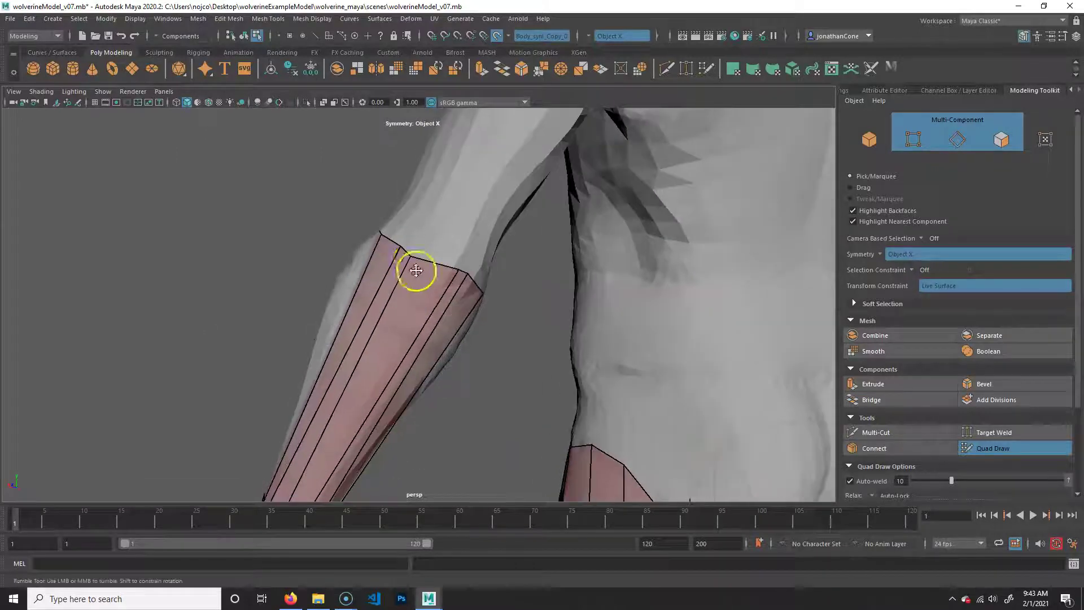
alt+drag(481, 298, 398, 257)
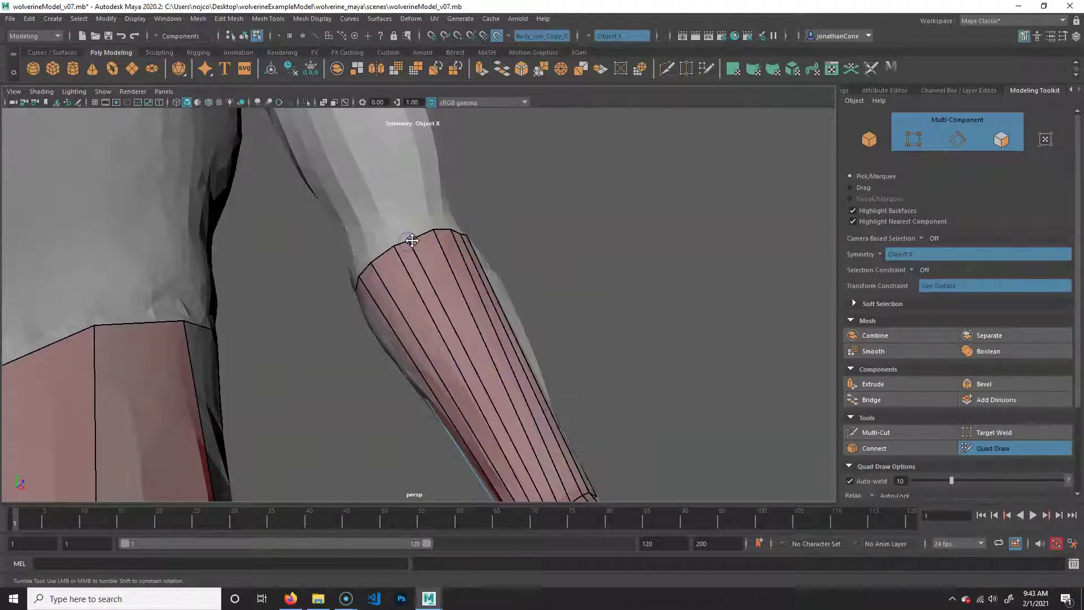
Adjust the forearm mesh's upper-edge vertices around the back of the arm so the quads become evenly wide.
alt+drag(413, 240, 345, 300)
alt+right_drag(345, 299, 431, 307)
mouse_move(431, 307)
alt+mouse_down()
mouse_move(493, 296)
mouse_move(435, 299)
mouse_move(490, 392)
mouse_move(434, 308)
alt+mouse_up()
alt+drag(529, 252, 507, 296)
alt+middle_drag(507, 297, 459, 274)
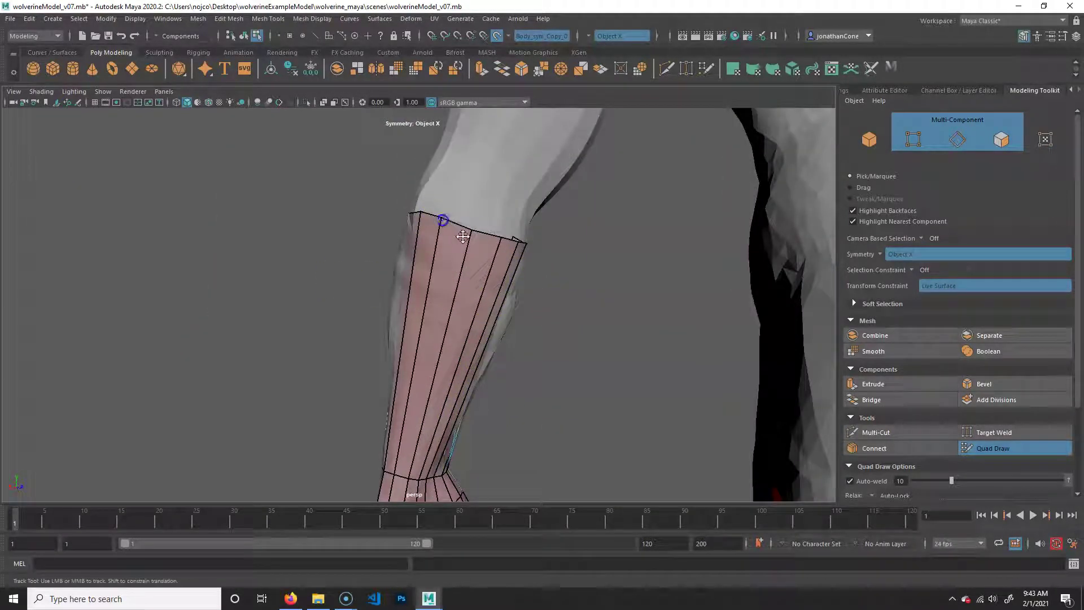
mouse_move(491, 235)
alt+mouse_down()
mouse_move(576, 286)
mouse_move(491, 288)
mouse_move(474, 235)
mouse_move(428, 181)
alt+mouse_up()
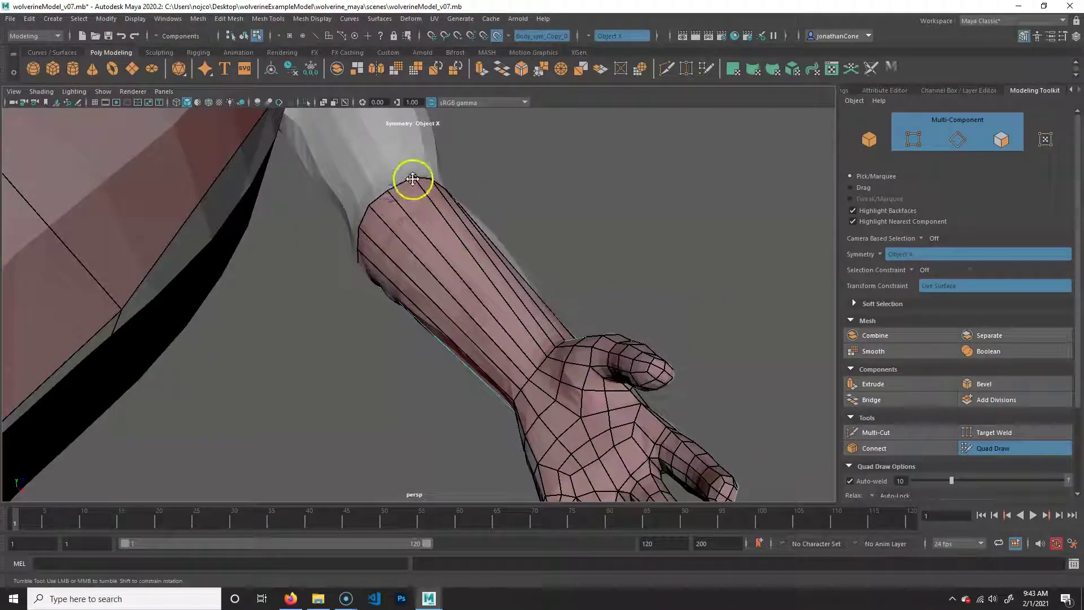
Fine-tune the upper-edge vertices on the front outer forearm into a smooth, evenly spaced line below the elbow.
mouse_move(446, 204)
alt+mouse_down()
mouse_move(424, 194)
mouse_move(455, 256)
mouse_move(386, 183)
alt+mouse_up()
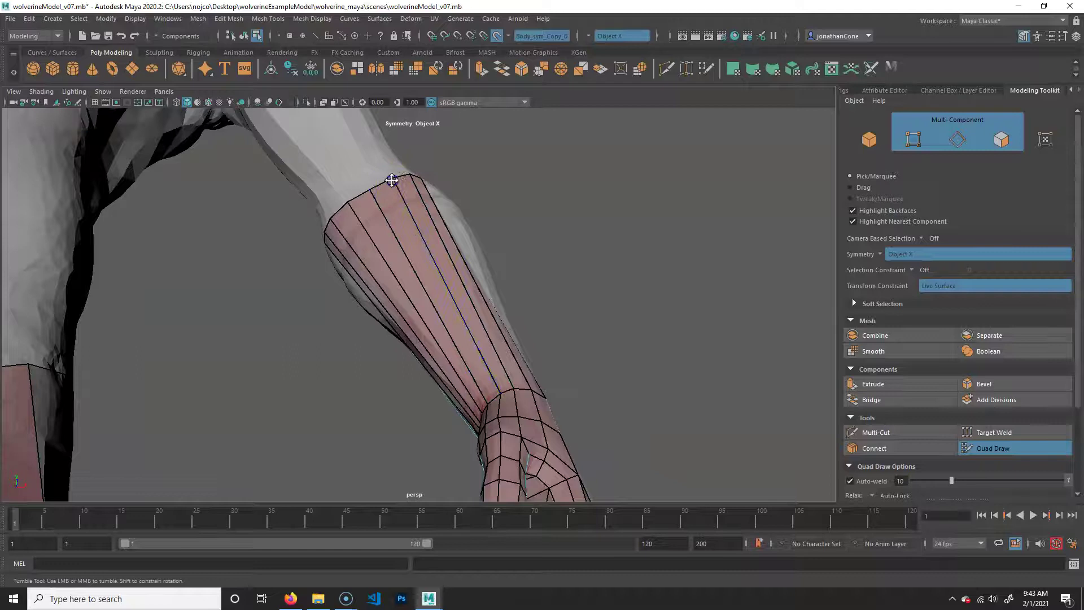
alt+drag(426, 219, 399, 206)
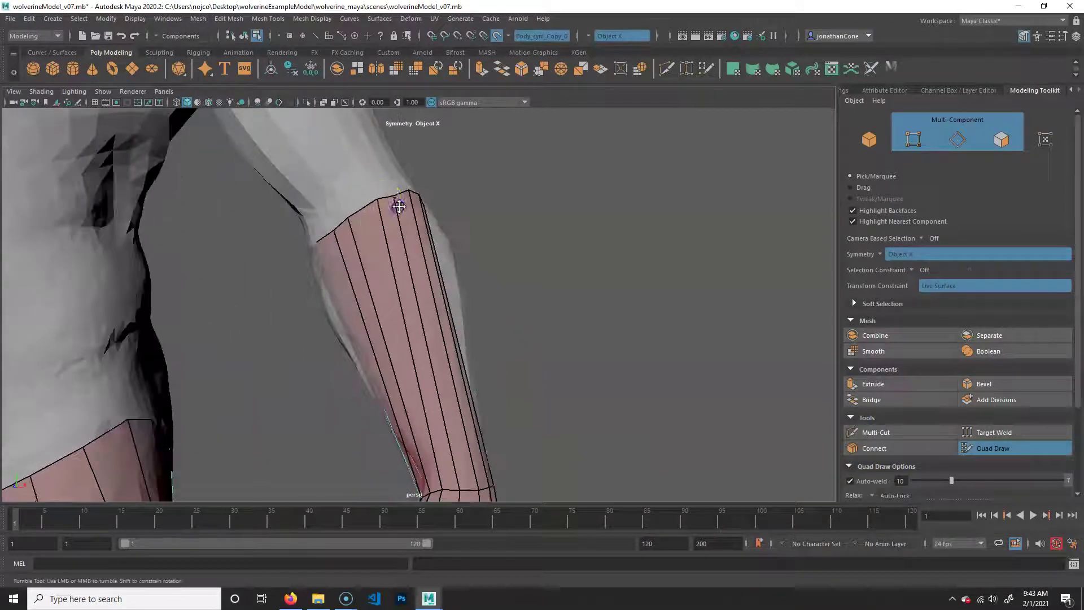
alt+drag(433, 253, 434, 254)
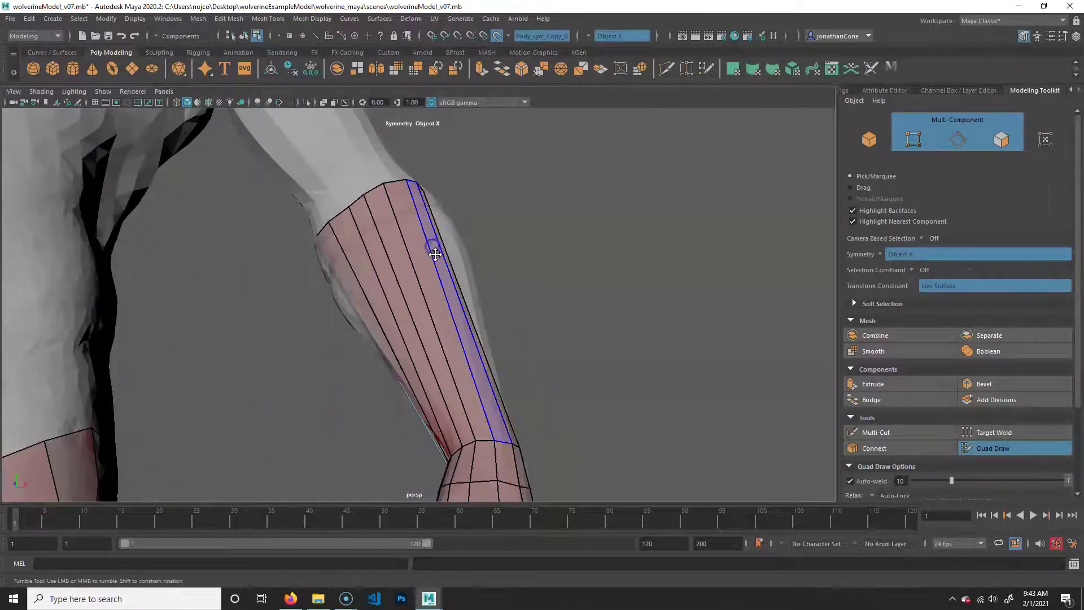
Insert four edge loops around the long forearm quads, spread between the wrist and the elbow.
alt+drag(423, 191, 394, 245)
alt+right_drag(395, 244, 368, 305)
alt+drag(367, 305, 354, 325)
alt+middle_drag(355, 325, 468, 277)
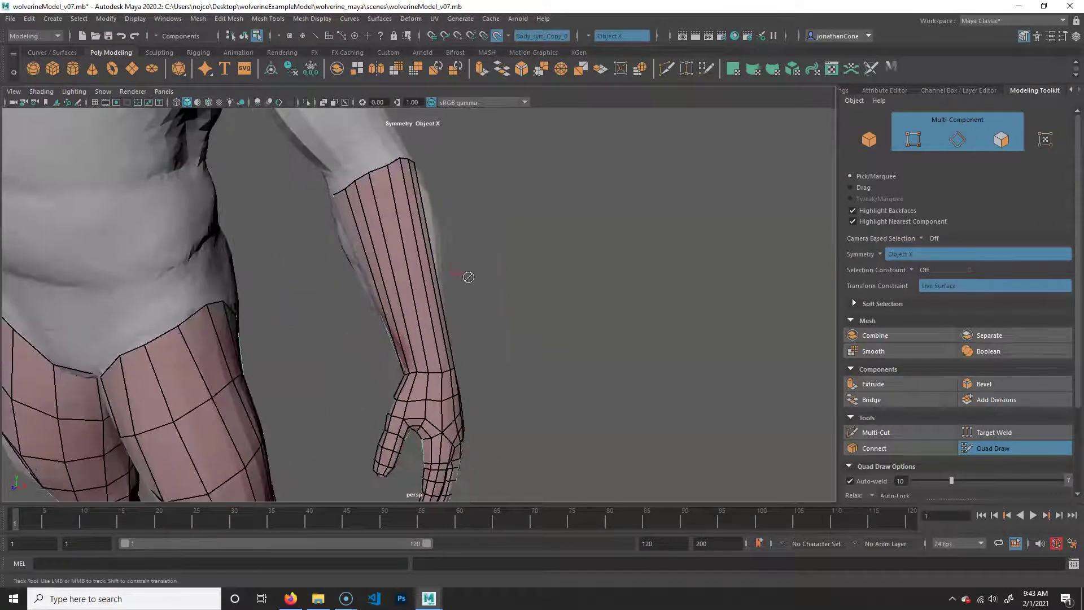
ctrl+click(415, 281)
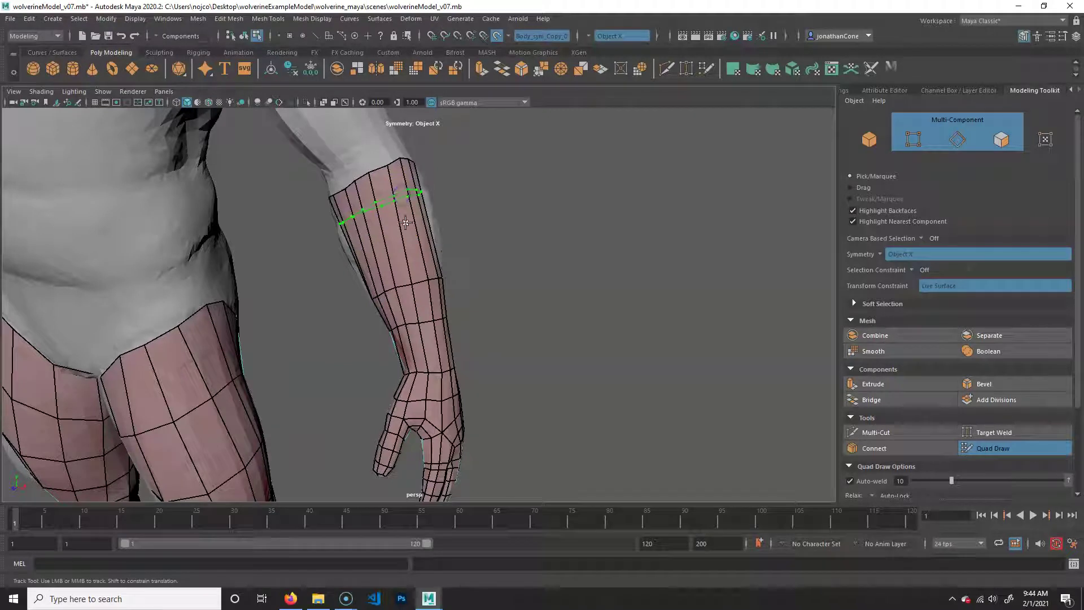
alt+drag(465, 248, 517, 272)
scroll(517, 272, down, 4)
scroll(519, 274, up, 4)
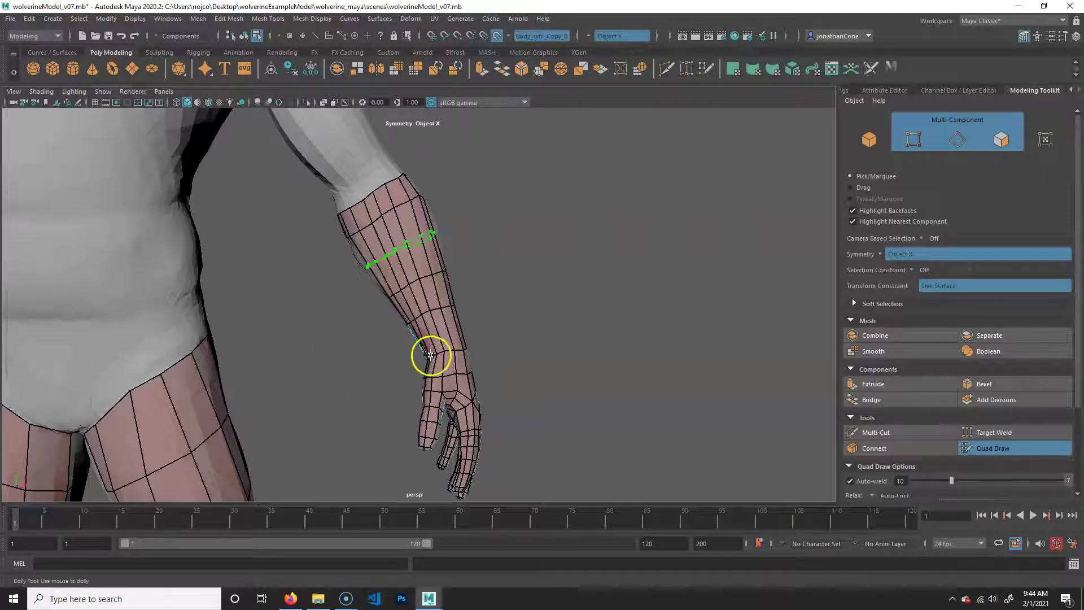
ctrl+click(407, 235)
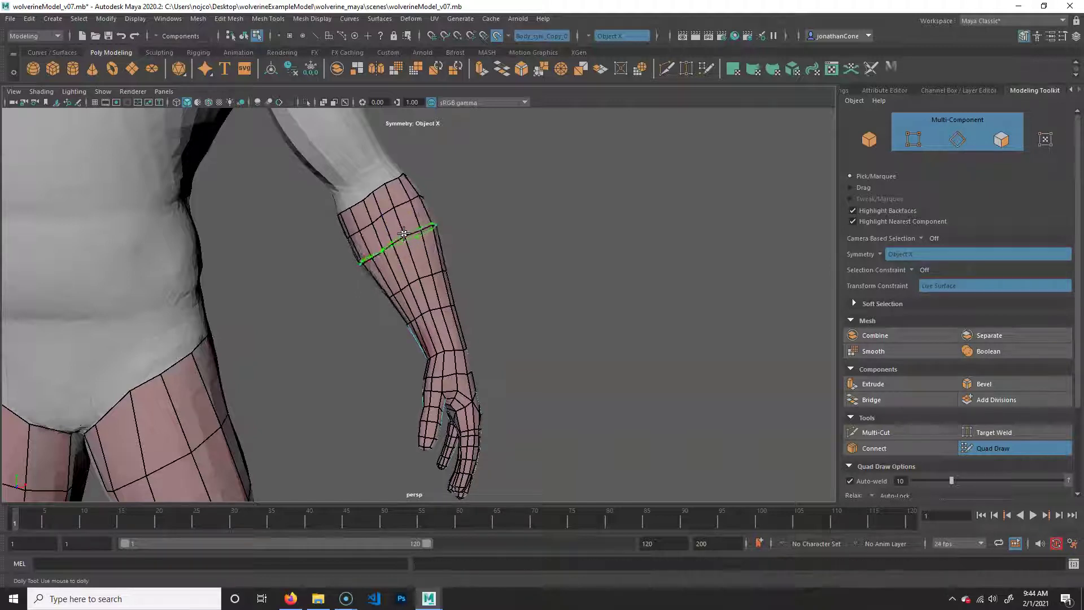
Inspect the forearm's new edge loops from all sides and check how the mesh meets the elbow and upper arm.
alt+right_drag(425, 306, 383, 300)
alt+drag(382, 300, 566, 329)
alt+right_drag(565, 329, 435, 265)
alt+drag(435, 265, 402, 295)
alt+right_drag(402, 296, 444, 283)
alt+middle_drag(373, 228, 351, 286)
mouse_move(416, 307)
alt+mouse_down()
mouse_move(433, 308)
mouse_move(407, 300)
alt+mouse_up()
alt+right_drag(407, 300, 491, 315)
alt+middle_drag(425, 242, 418, 235)
alt+drag(490, 367, 558, 336)
alt+middle_drag(557, 336, 544, 293)
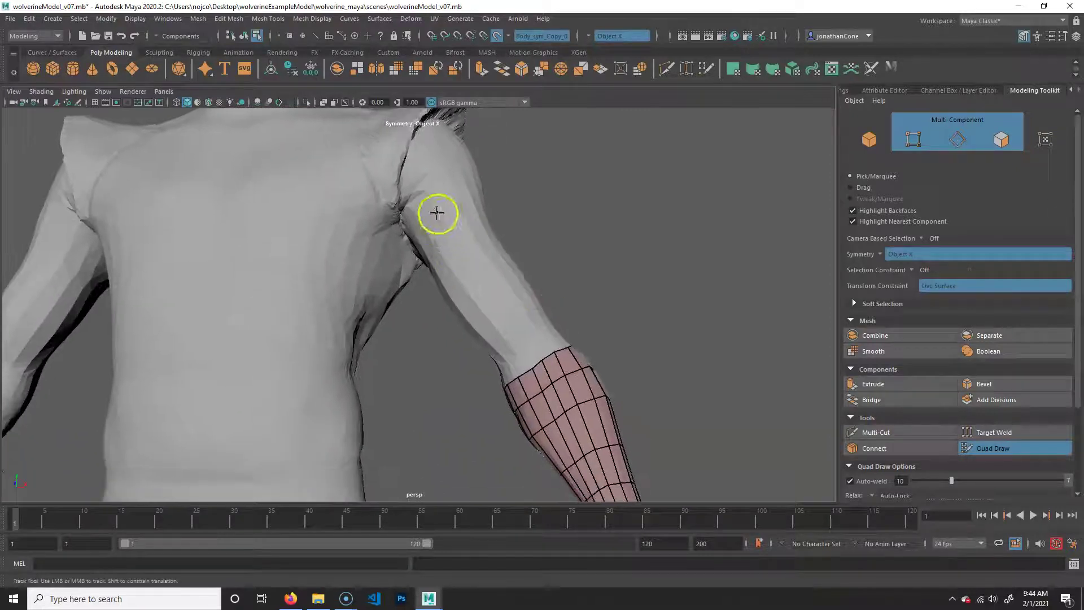
Place points above the elbow and fill a row of tall quads from the forearm's upper edge across the outer and front arm.
alt+drag(560, 343, 511, 344)
alt+right_drag(533, 349, 392, 302)
alt+drag(392, 303, 477, 326)
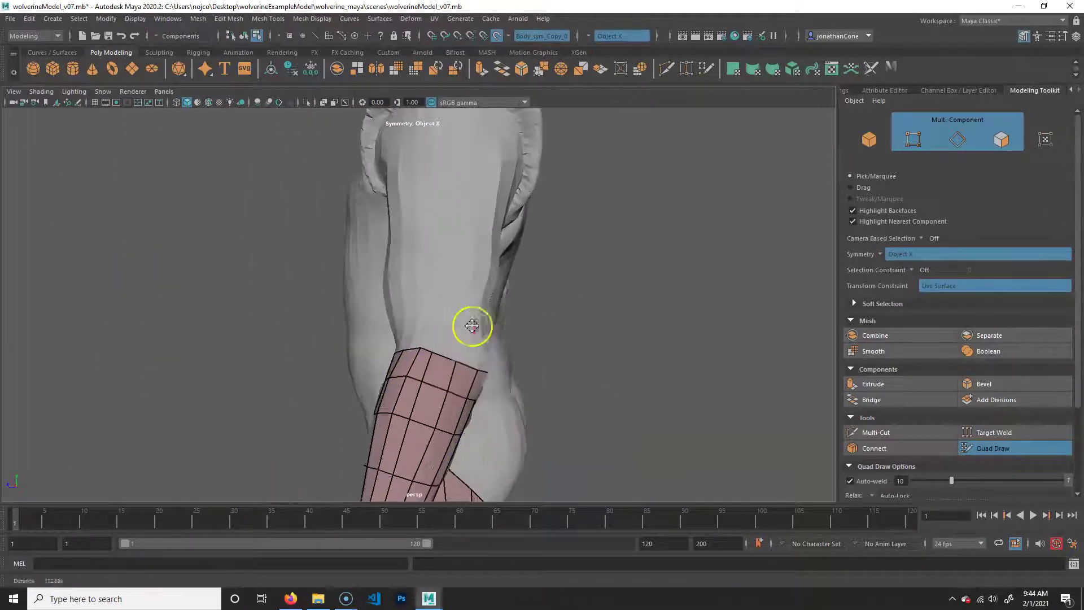
alt+middle_drag(477, 326, 476, 210)
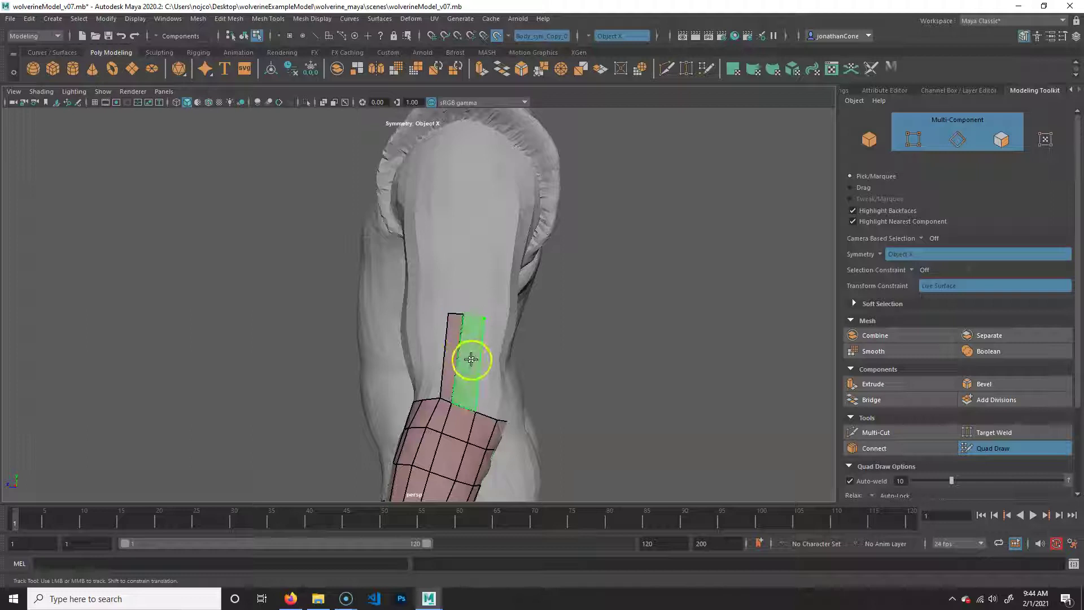
mouse_move(456, 350)
alt+mouse_down()
mouse_move(499, 339)
mouse_move(472, 347)
alt+mouse_up()
click(497, 314)
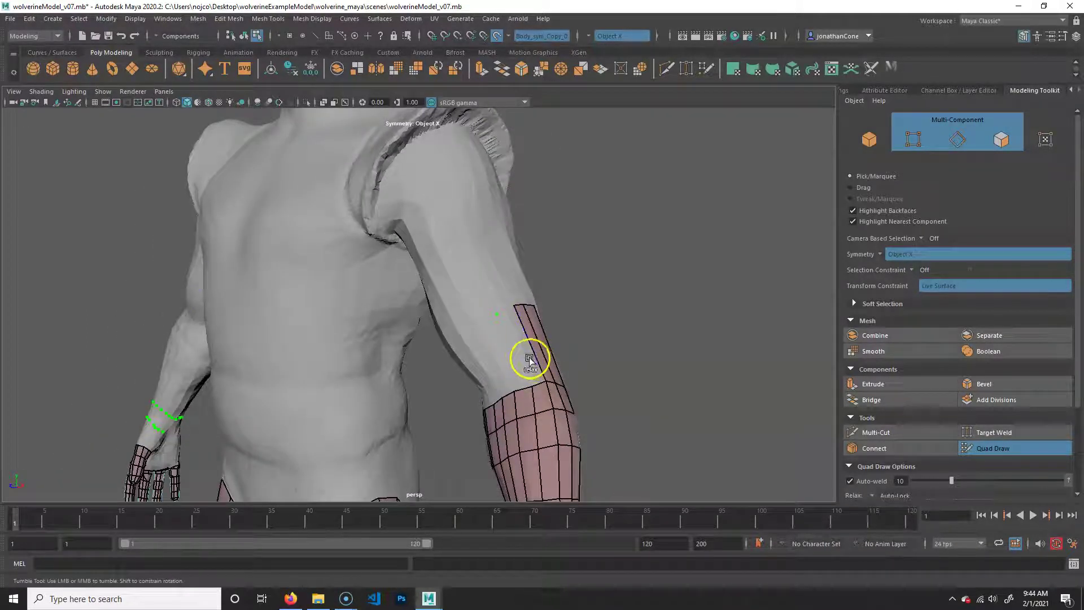
shift+click(494, 325)
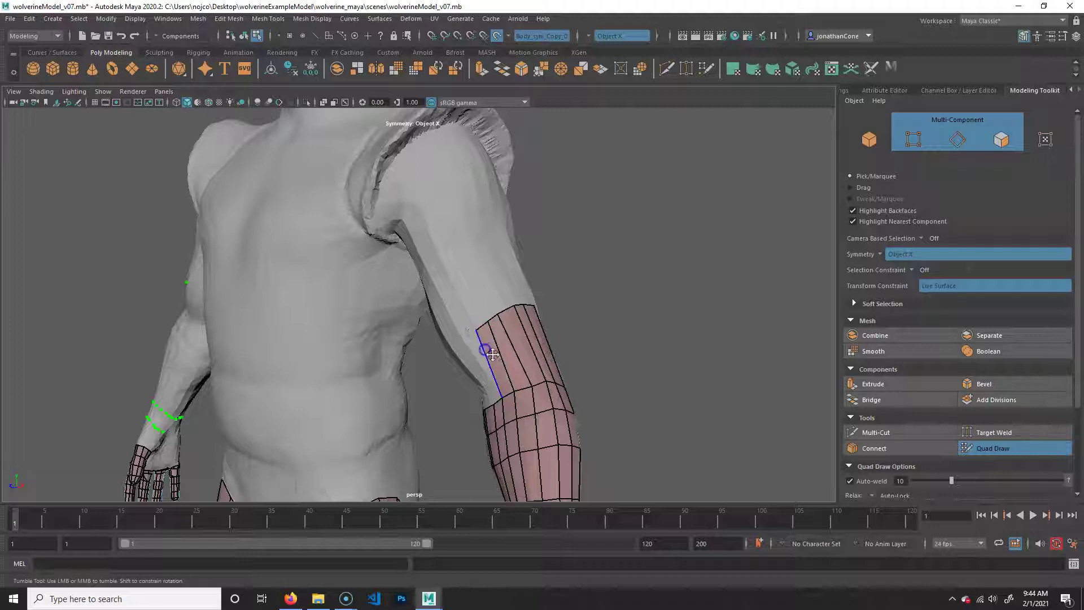
Continue the row of tall quads above the elbow across the front of the arm toward its inner side.
alt+drag(478, 353, 567, 342)
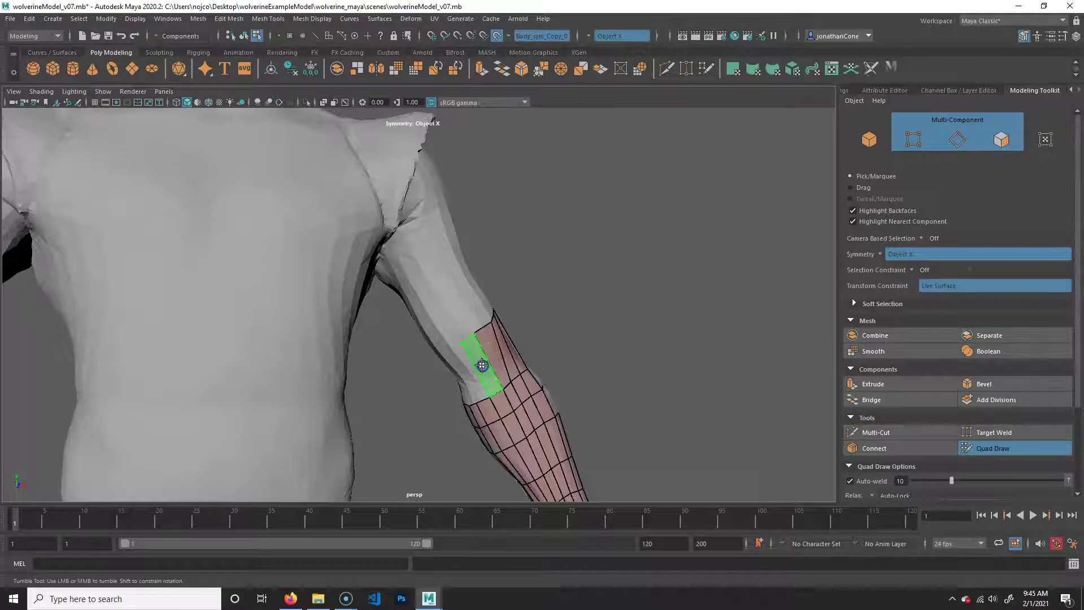
alt+drag(491, 400, 463, 301)
shift+click(475, 335)
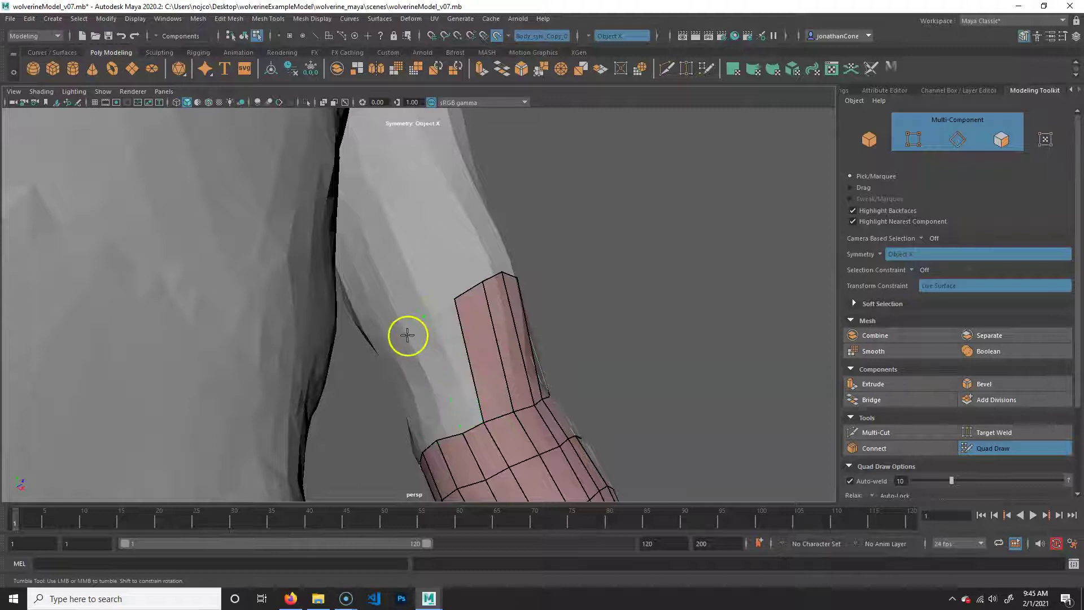
shift+click(432, 372)
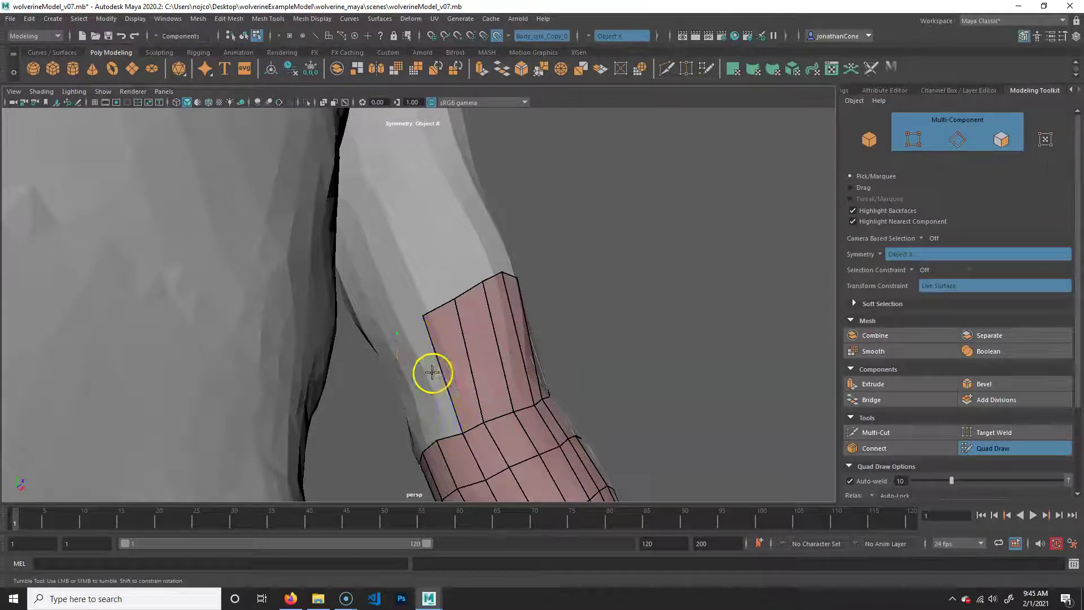
Place points on the inner upper arm and fill quads there to carry the elbow row toward the back.
alt+drag(363, 380, 300, 299)
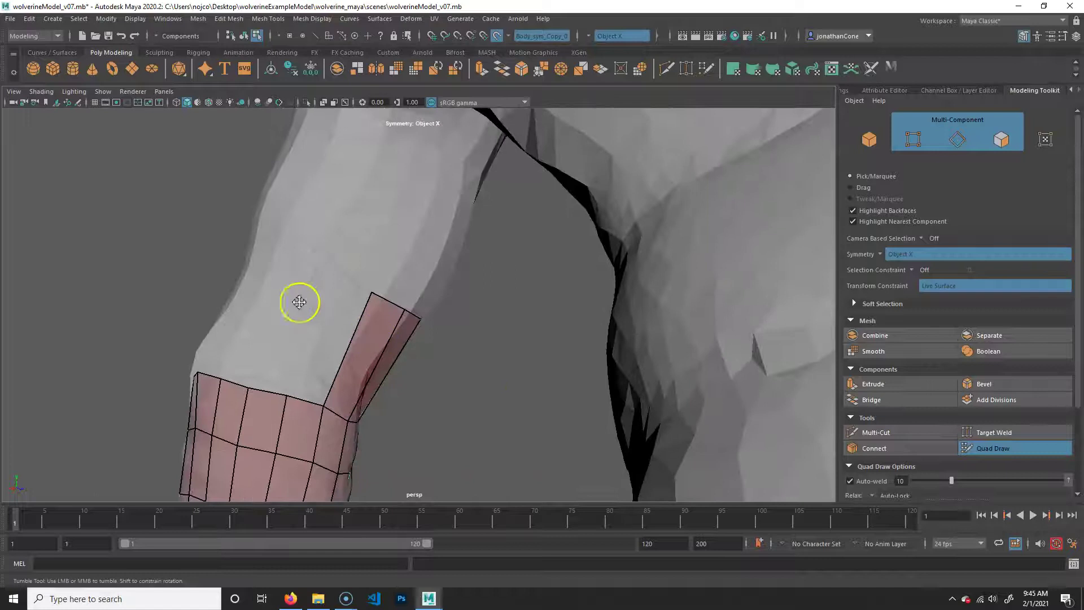
shift+click(346, 316)
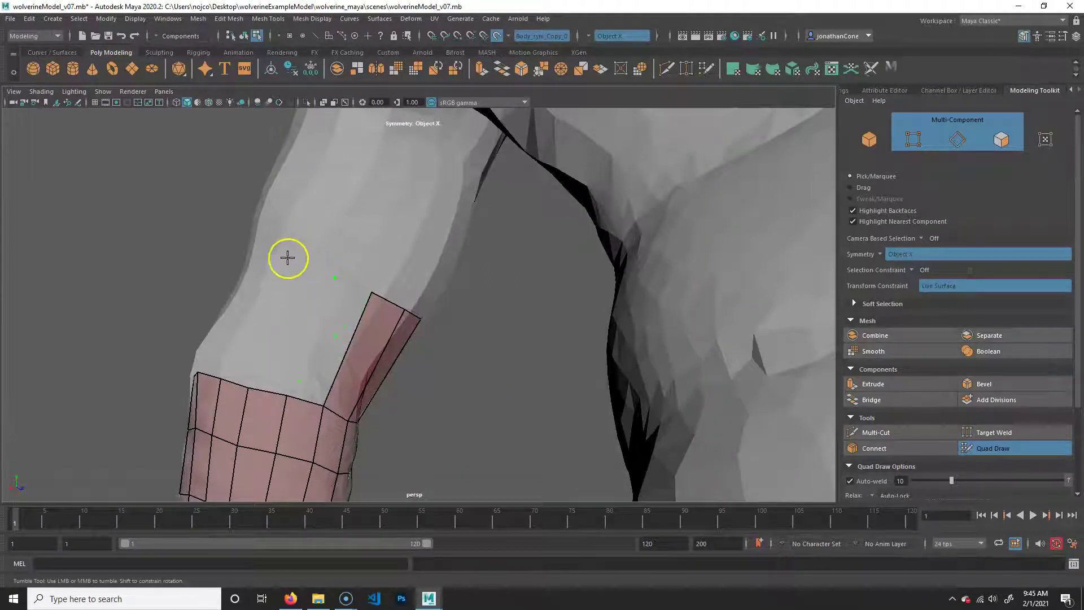
shift+click(290, 301)
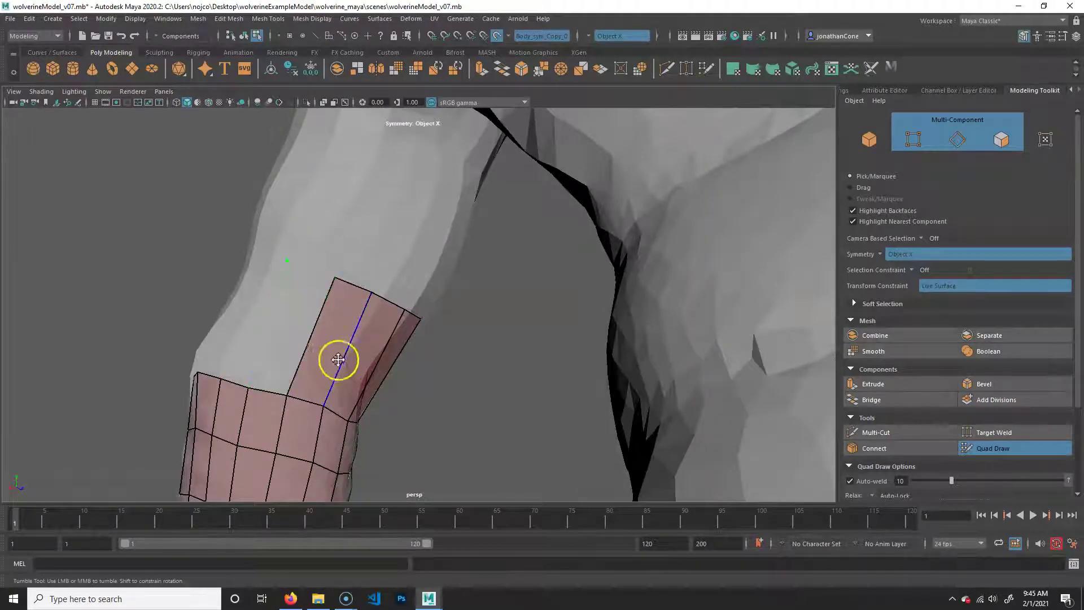
Fill the remaining quads across the back of the arm above the elbow to close the ring.
alt+drag(495, 349, 438, 286)
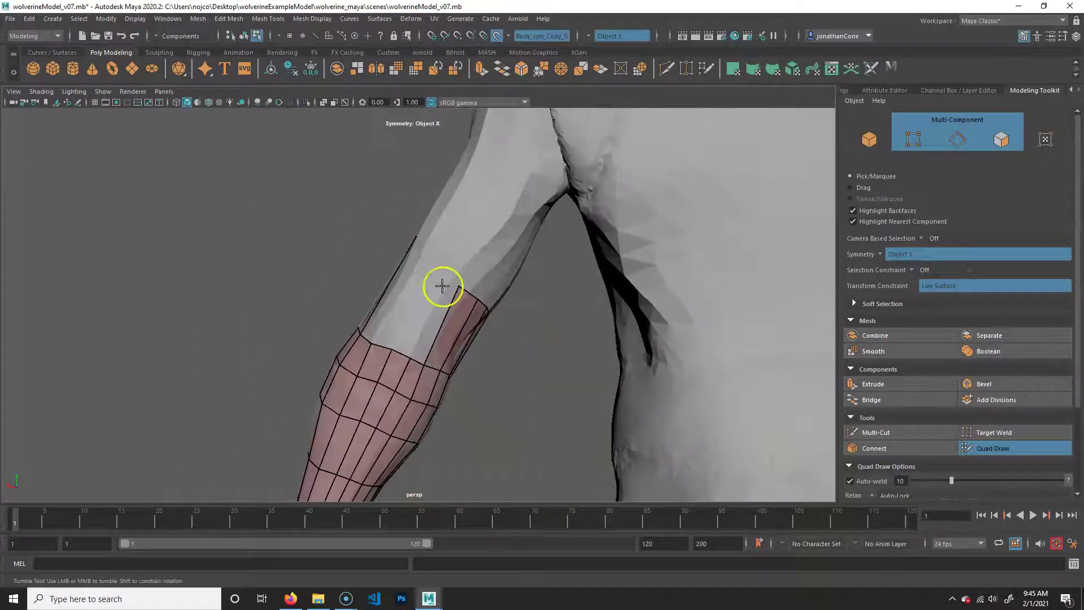
shift+click(417, 324)
alt+drag(468, 325, 474, 323)
click(423, 261)
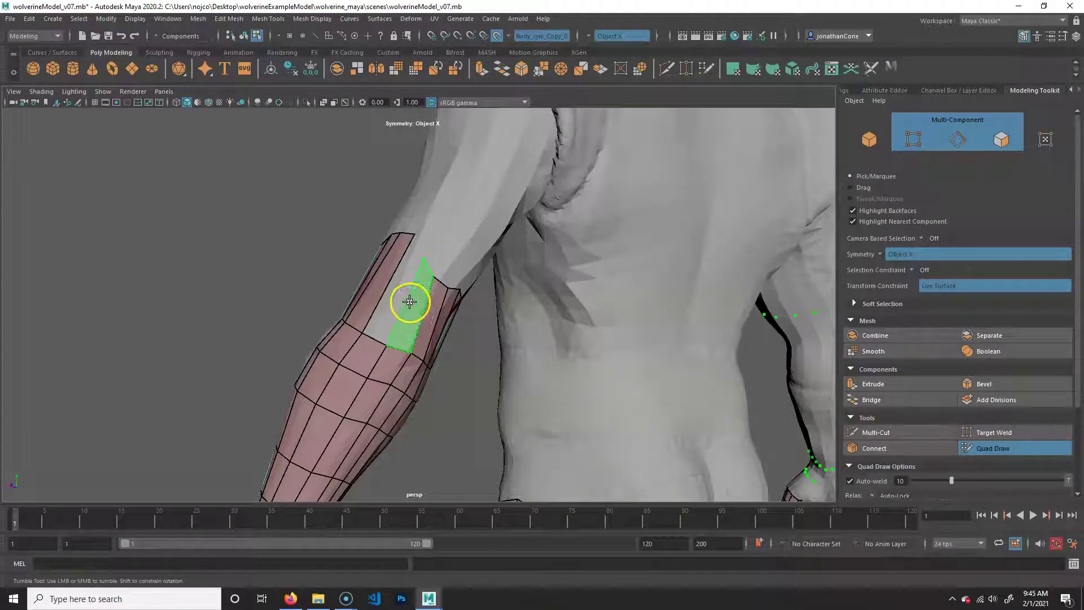
shift+click(395, 293)
Pull the elbow ring's upper vertices on the outer and front arm up to the edge of the shoulder sleeve.
mouse_move(380, 339)
alt+mouse_down()
mouse_move(497, 315)
mouse_move(506, 368)
mouse_move(497, 212)
alt+mouse_up()
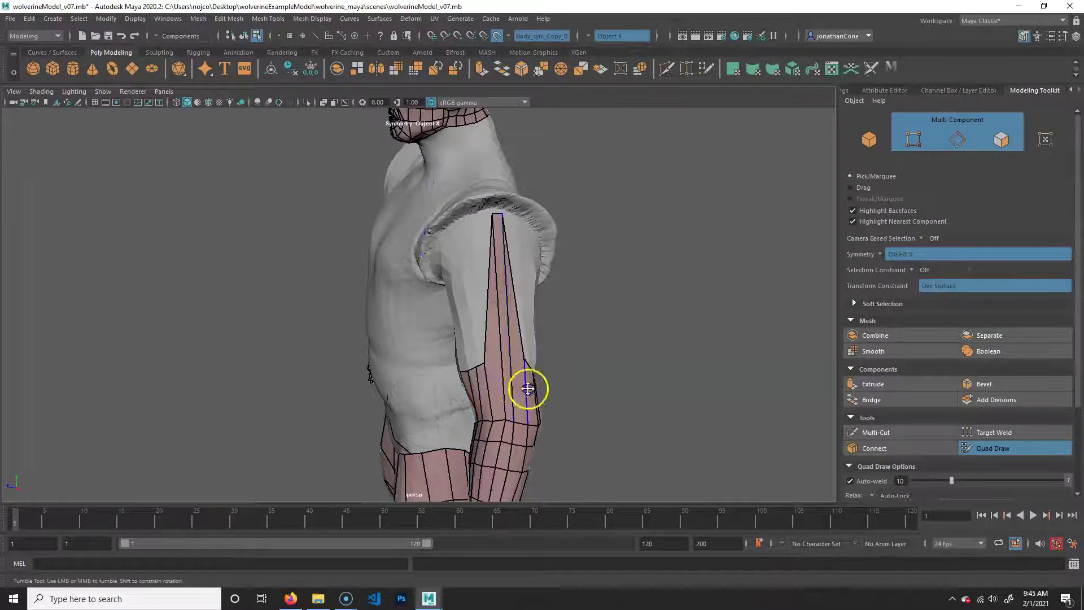
alt+drag(533, 387, 501, 358)
drag(453, 264, 453, 223)
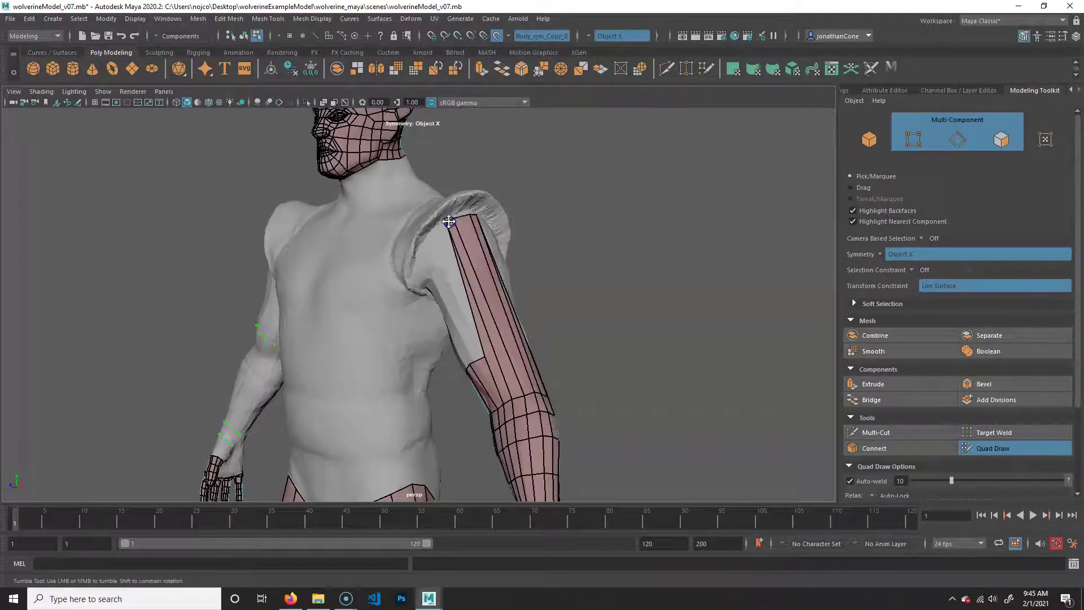
mouse_move(476, 358)
mouse_down()
mouse_move(431, 254)
mouse_move(437, 234)
mouse_move(516, 303)
mouse_move(499, 356)
mouse_up()
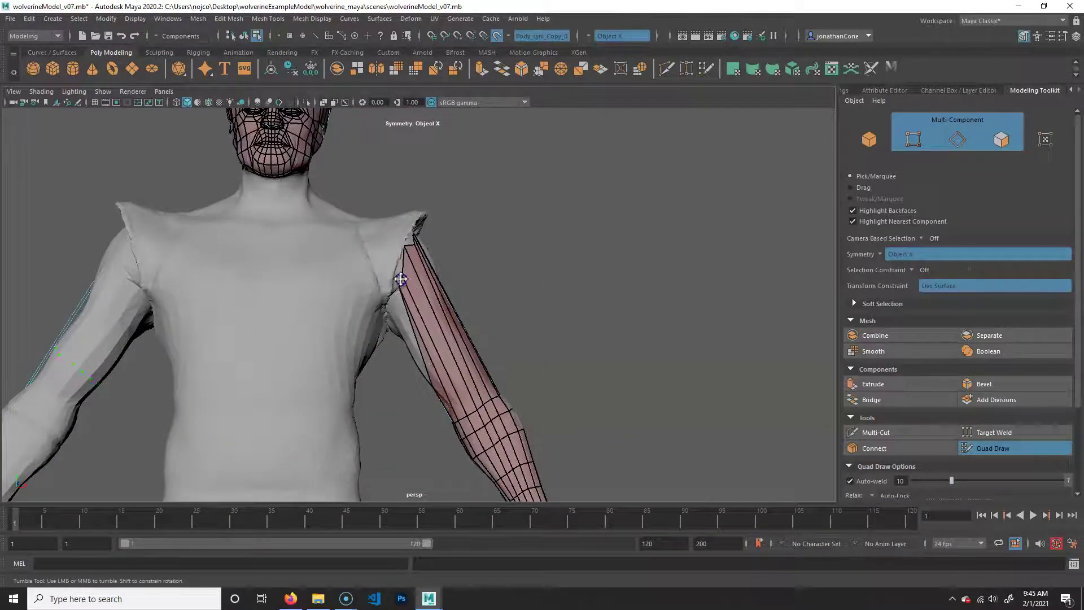
Pull the ring's upper vertices on the inner arm up to the armpit and the lower back edge of the sleeve.
alt+right_drag(375, 335, 484, 384)
alt+middle_drag(484, 385, 467, 317)
alt+drag(467, 317, 411, 351)
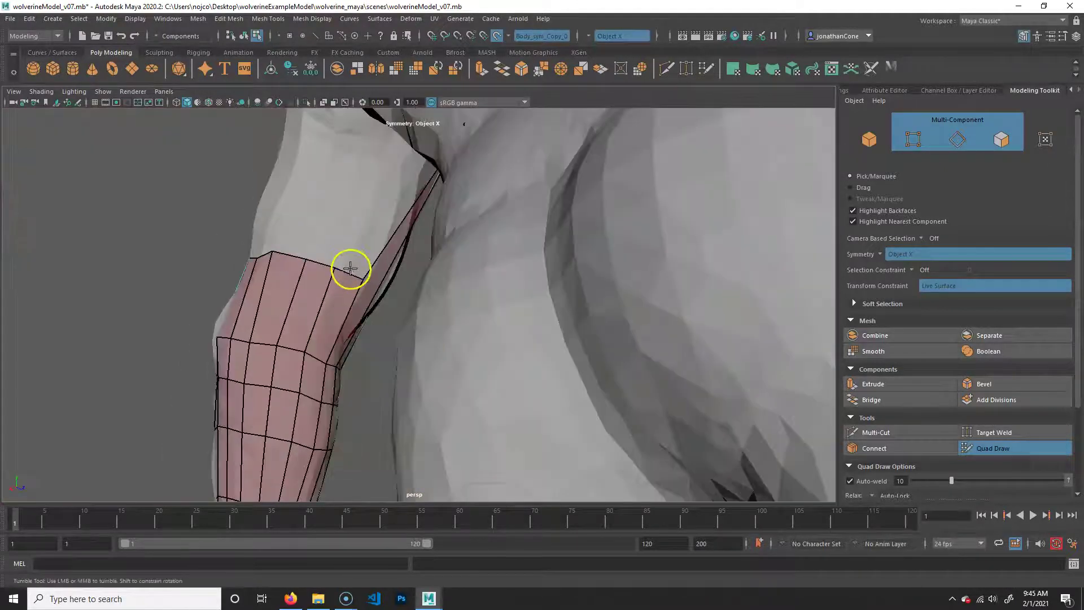
mouse_move(364, 258)
mouse_down()
mouse_move(411, 160)
mouse_move(416, 184)
mouse_move(363, 230)
mouse_move(477, 252)
mouse_move(473, 339)
mouse_move(431, 318)
mouse_up()
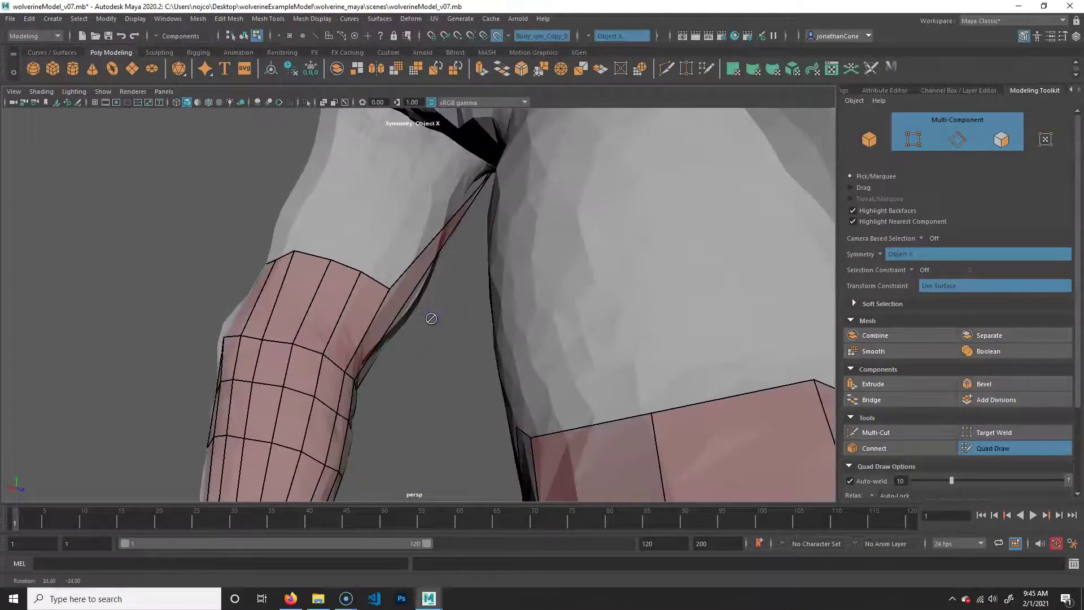
mouse_move(370, 279)
mouse_down()
mouse_move(431, 160)
mouse_move(479, 194)
mouse_up()
mouse_move(479, 194)
alt+right_down()
mouse_move(423, 220)
mouse_move(507, 226)
alt+right_up()
alt+drag(507, 226, 400, 281)
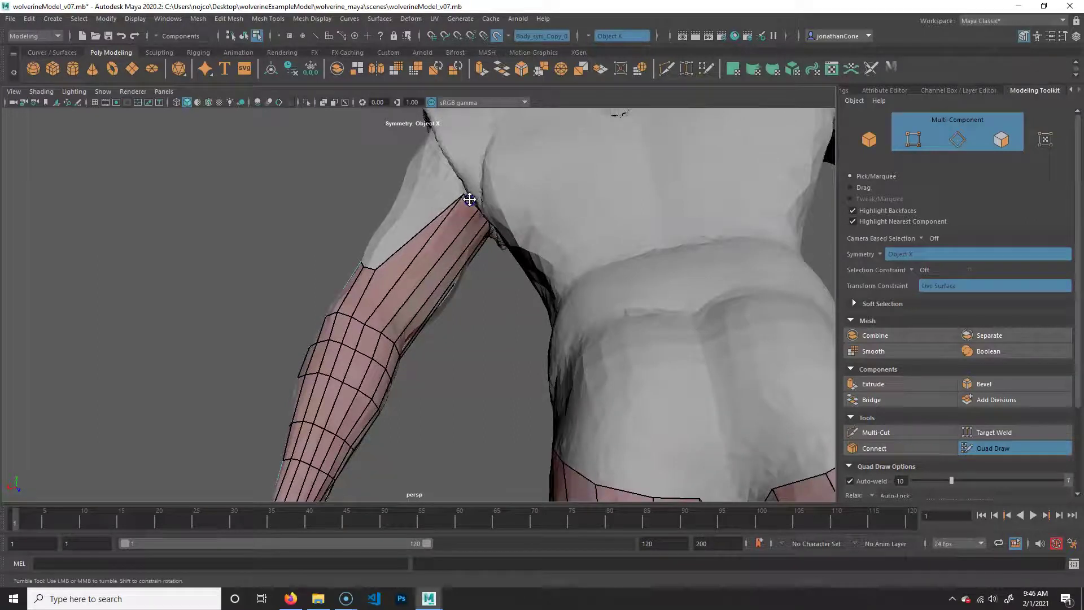
Pull the remaining upper vertices on the back of the arm up along the shoulder sleeve's edge and even their spacing.
mouse_move(467, 203)
alt+mouse_down()
mouse_move(491, 235)
mouse_move(510, 230)
mouse_move(523, 257)
mouse_move(413, 271)
alt+mouse_up()
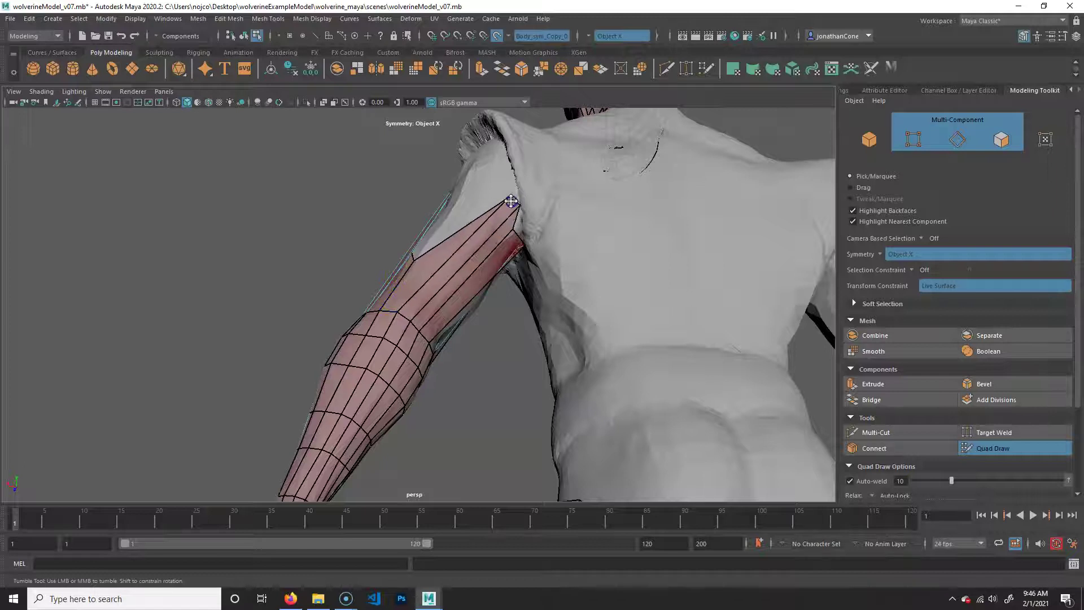
alt+drag(471, 307, 435, 332)
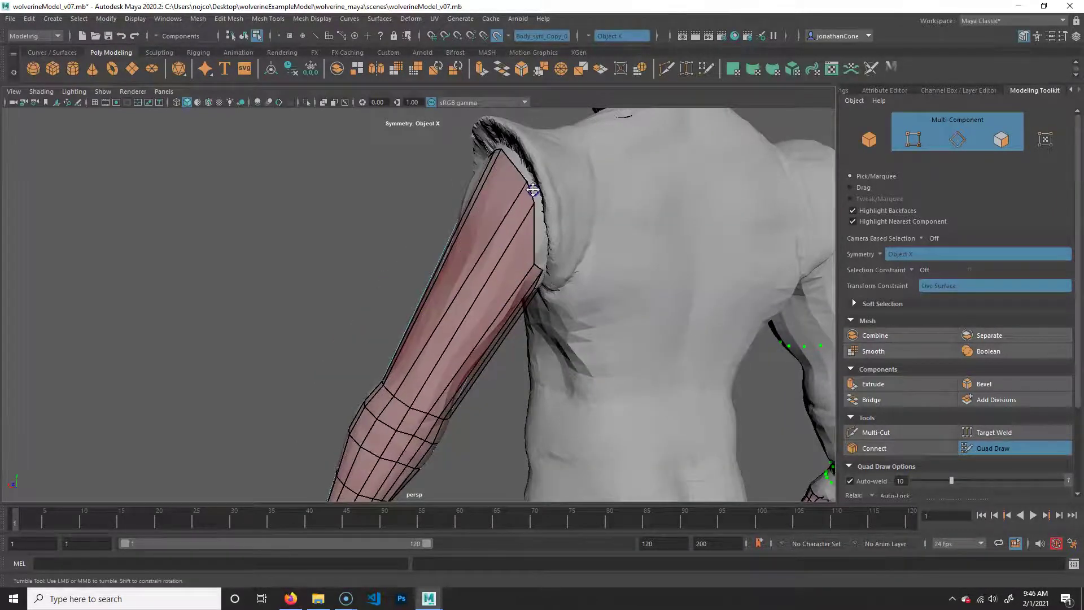
mouse_move(445, 291)
alt+mouse_down()
mouse_move(602, 305)
mouse_move(632, 345)
mouse_move(549, 326)
alt+mouse_up()
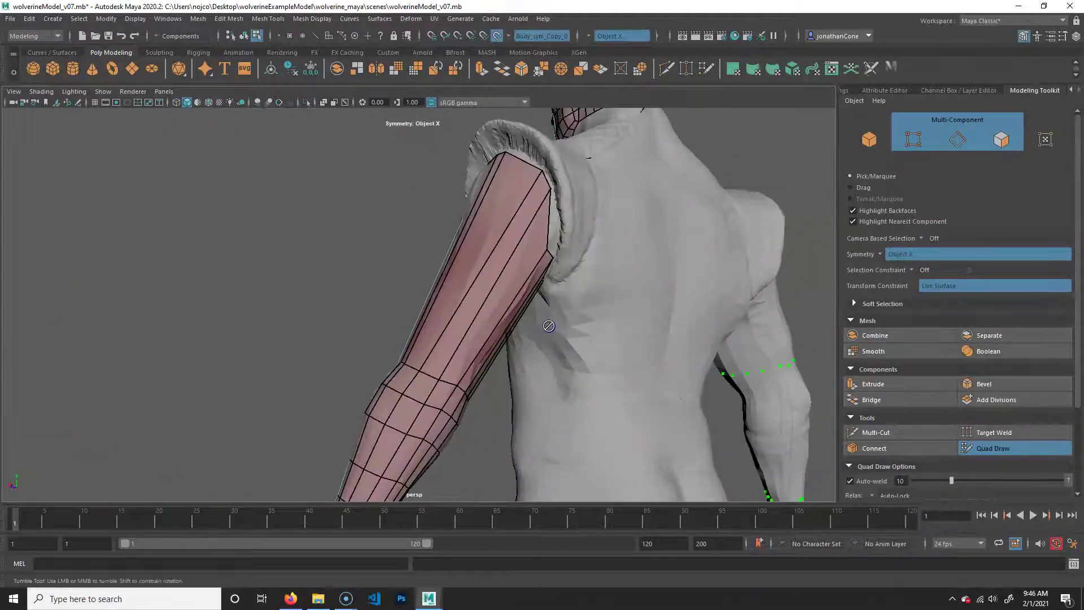
alt+drag(532, 243, 480, 223)
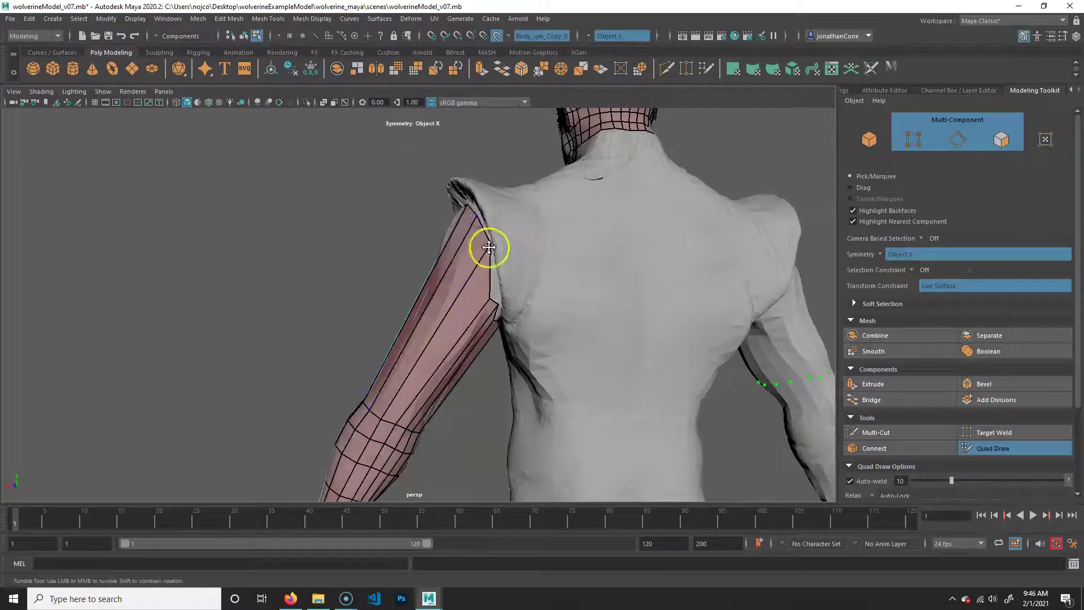
Even out the spacing of the upper arm's top vertices along the edge of the shoulder sleeve, at the armpit, back and outer arm.
alt+drag(484, 295, 476, 262)
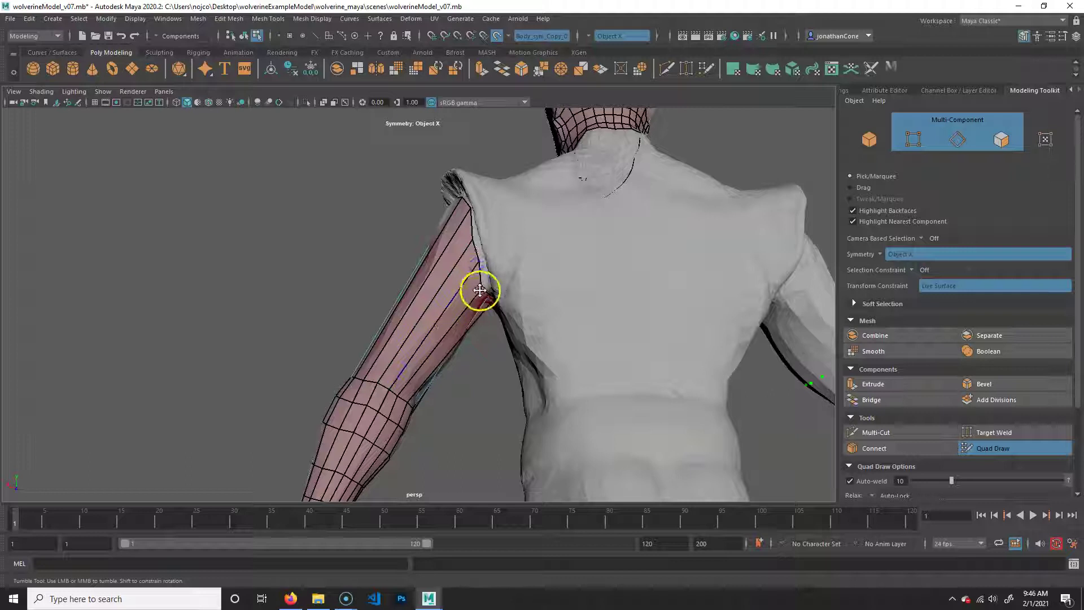
alt+drag(514, 353, 517, 275)
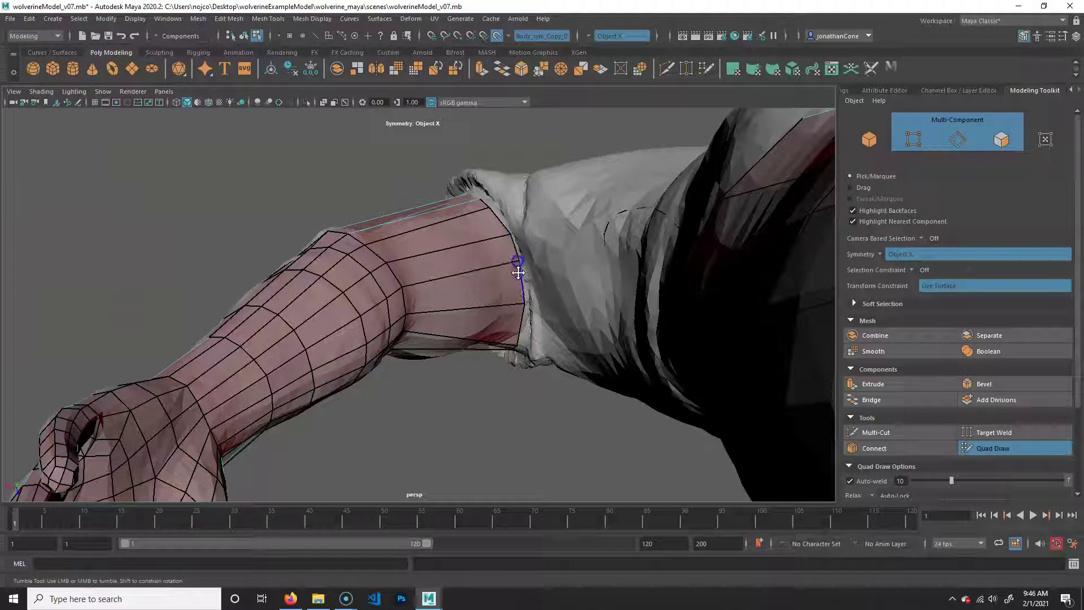
mouse_move(523, 315)
alt+mouse_down()
mouse_move(498, 366)
mouse_move(527, 320)
mouse_move(518, 322)
alt+mouse_up()
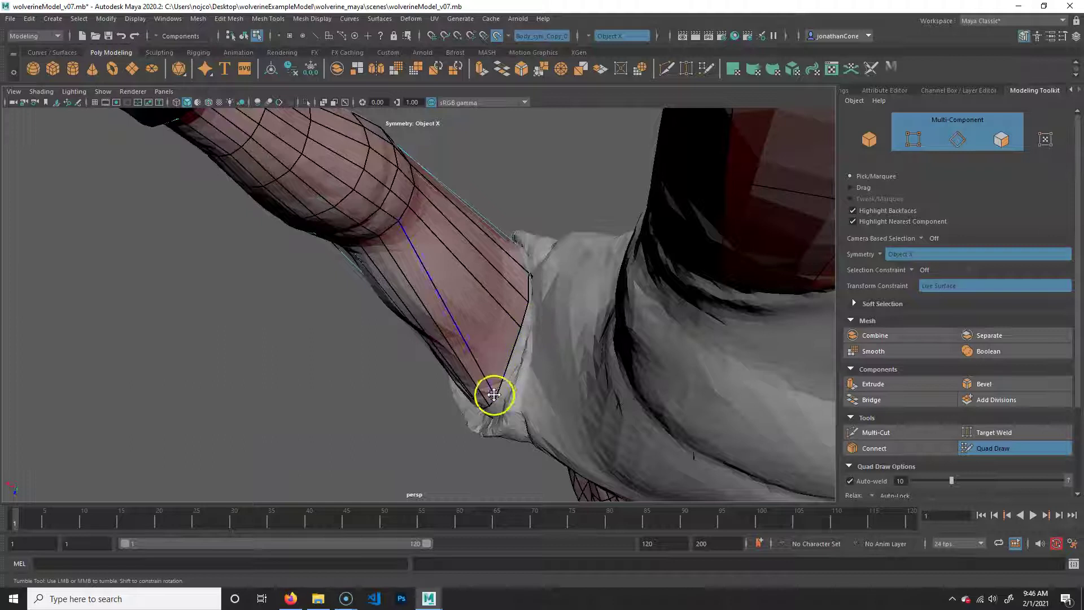
mouse_move(503, 382)
mouse_down()
mouse_move(534, 331)
mouse_move(525, 367)
mouse_up()
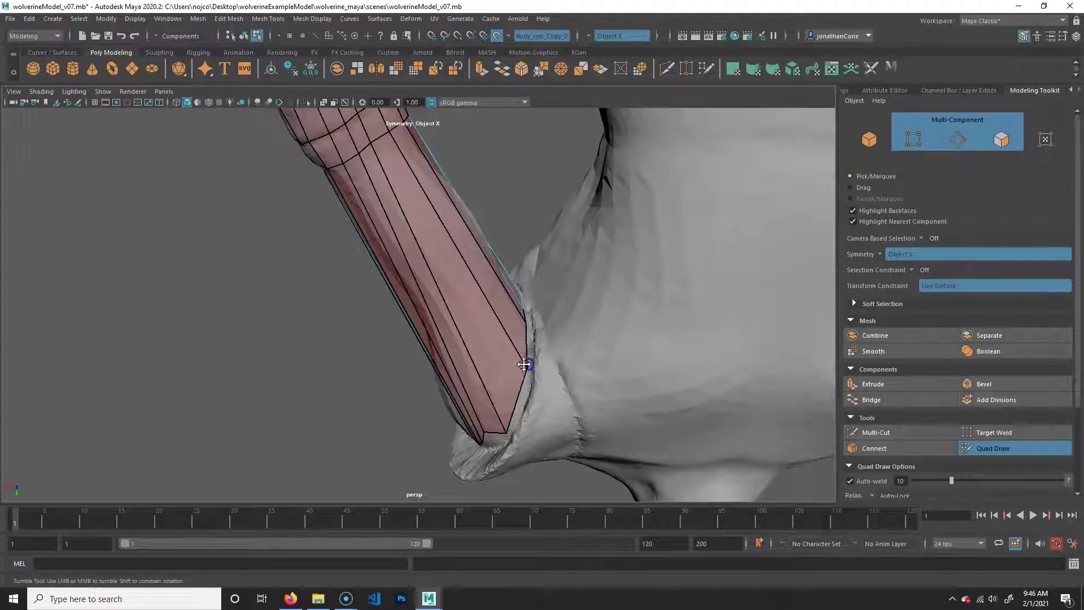
drag(501, 431, 520, 403)
alt+drag(490, 440, 513, 395)
drag(494, 439, 513, 413)
mouse_move(478, 454)
mouse_down()
mouse_move(595, 363)
mouse_move(617, 379)
mouse_move(604, 389)
mouse_up()
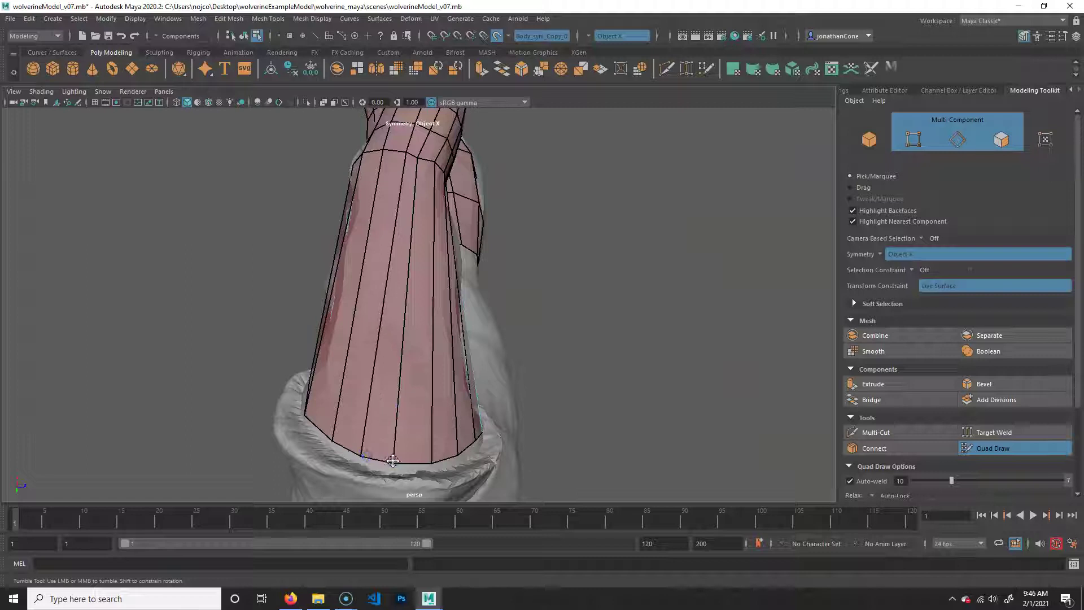
alt+drag(567, 389, 528, 315)
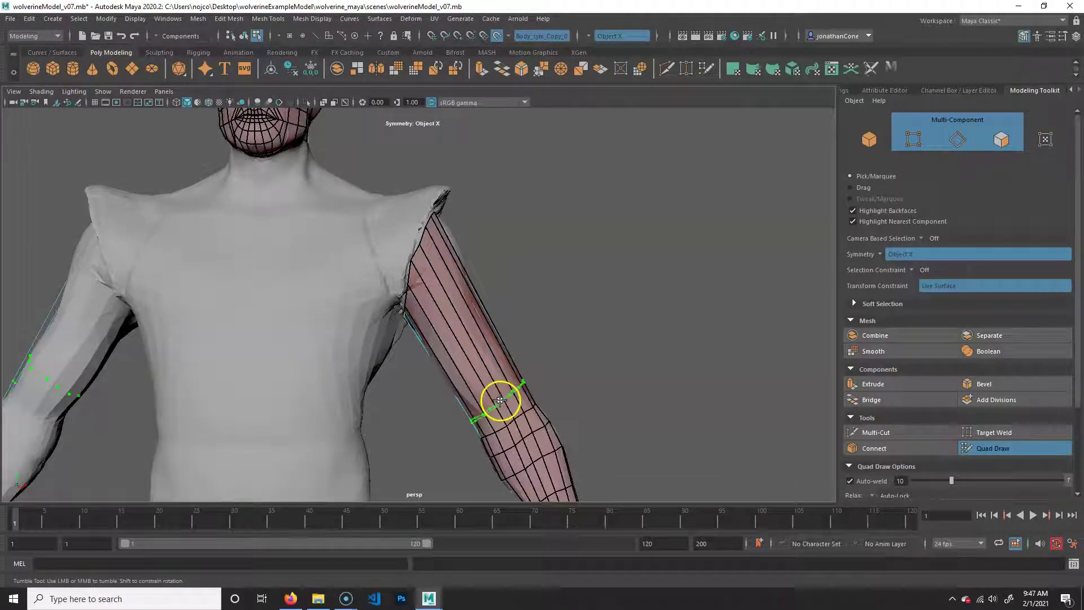
ctrl+click(456, 297)
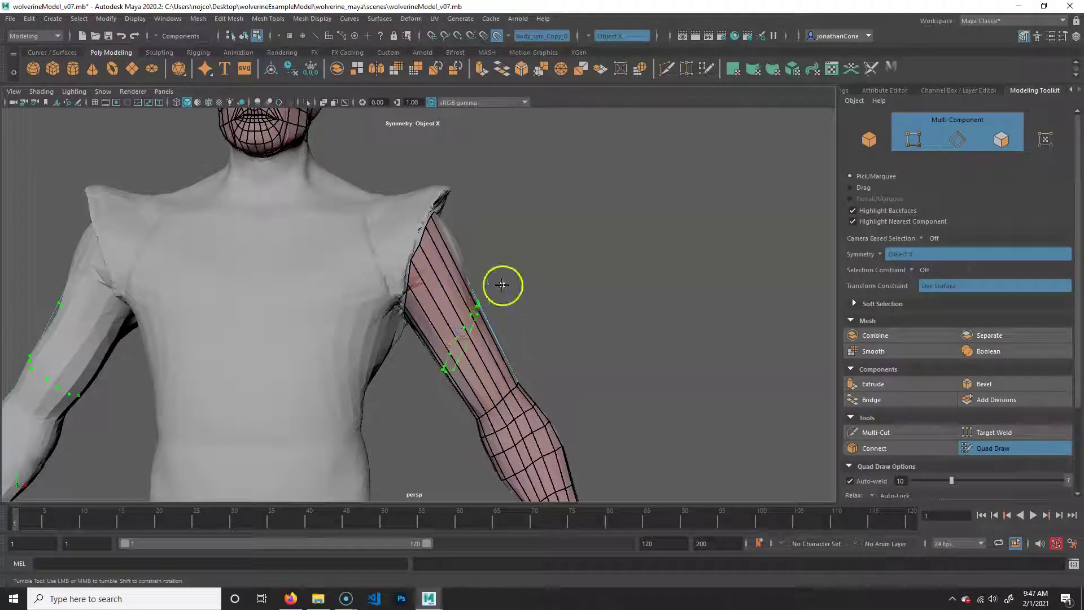
alt+drag(489, 297, 387, 310)
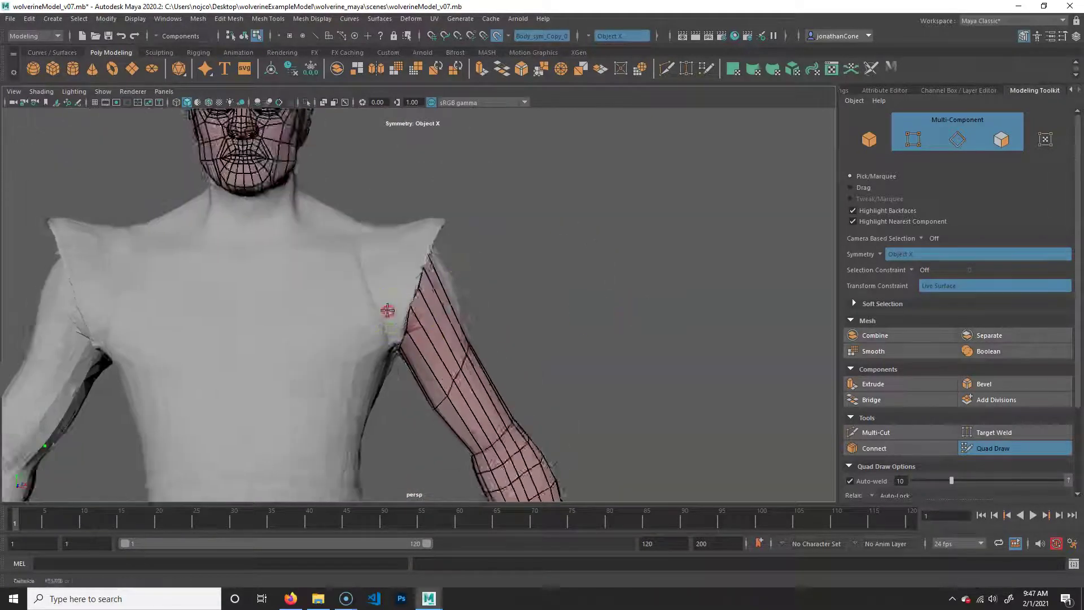
alt+middle_drag(388, 310, 473, 283)
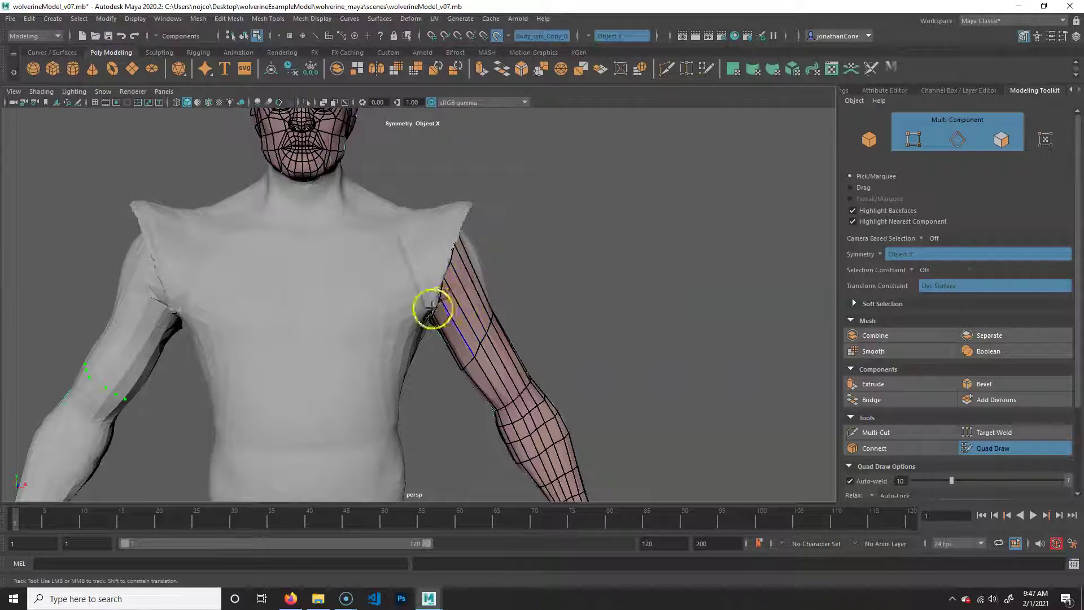
alt+drag(495, 280, 486, 186)
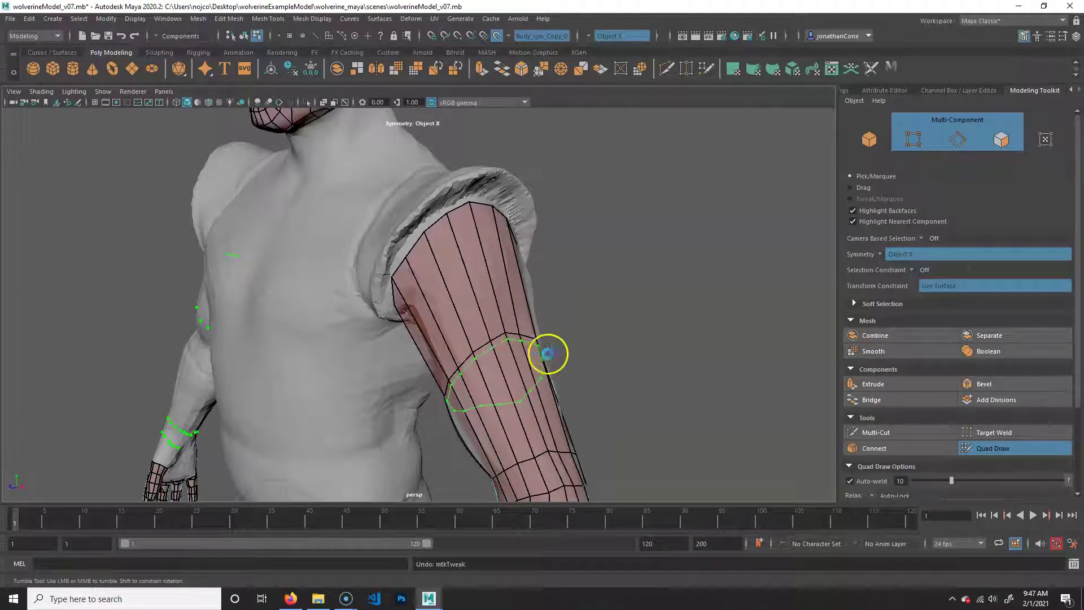
ctrl+shift+click(513, 387)
Pull the upper arm mesh's top vertices down from the sleeve edge to form an even ring around the arm at armpit height.
mouse_move(562, 237)
alt+mouse_down()
mouse_move(467, 244)
mouse_move(471, 211)
mouse_move(486, 281)
alt+mouse_up()
mouse_move(433, 226)
mouse_down()
mouse_move(423, 218)
mouse_move(421, 245)
mouse_move(445, 297)
mouse_move(513, 289)
mouse_move(449, 244)
mouse_up()
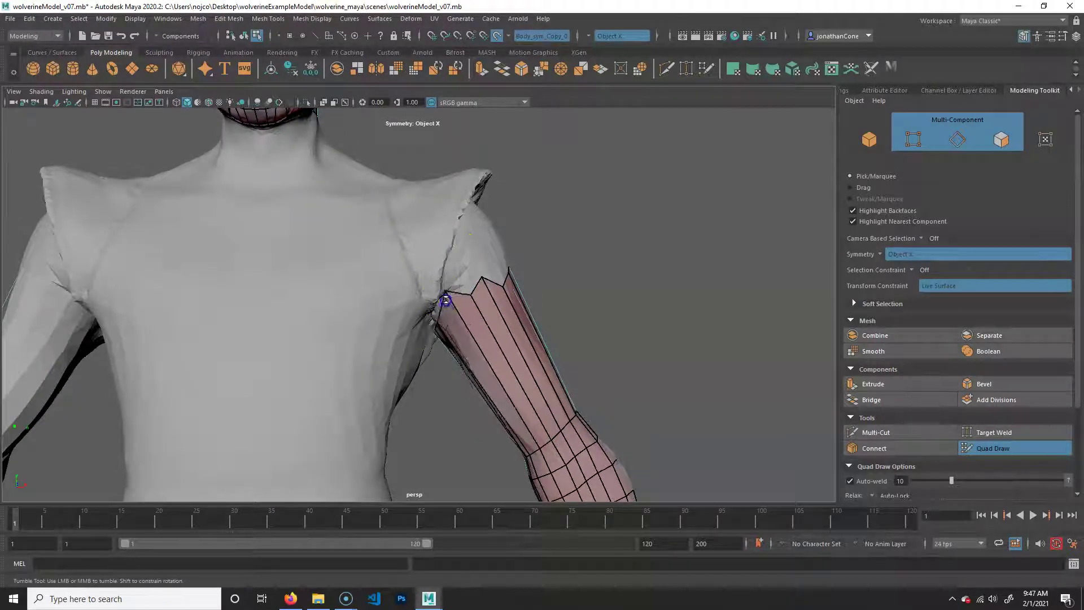
alt+drag(453, 308, 493, 309)
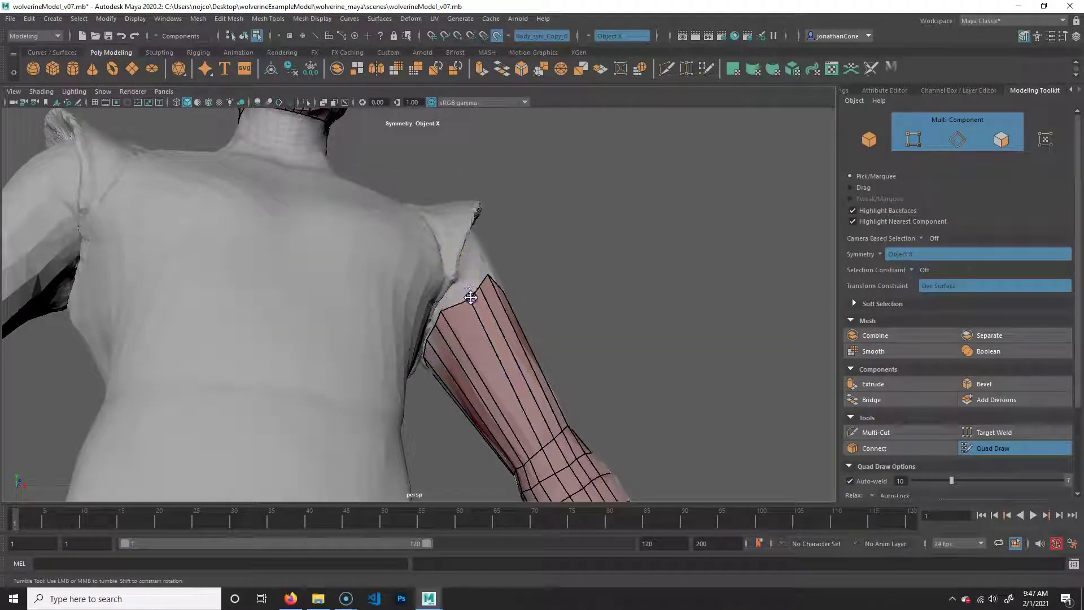
alt+drag(543, 378, 377, 343)
alt+middle_drag(484, 249, 551, 358)
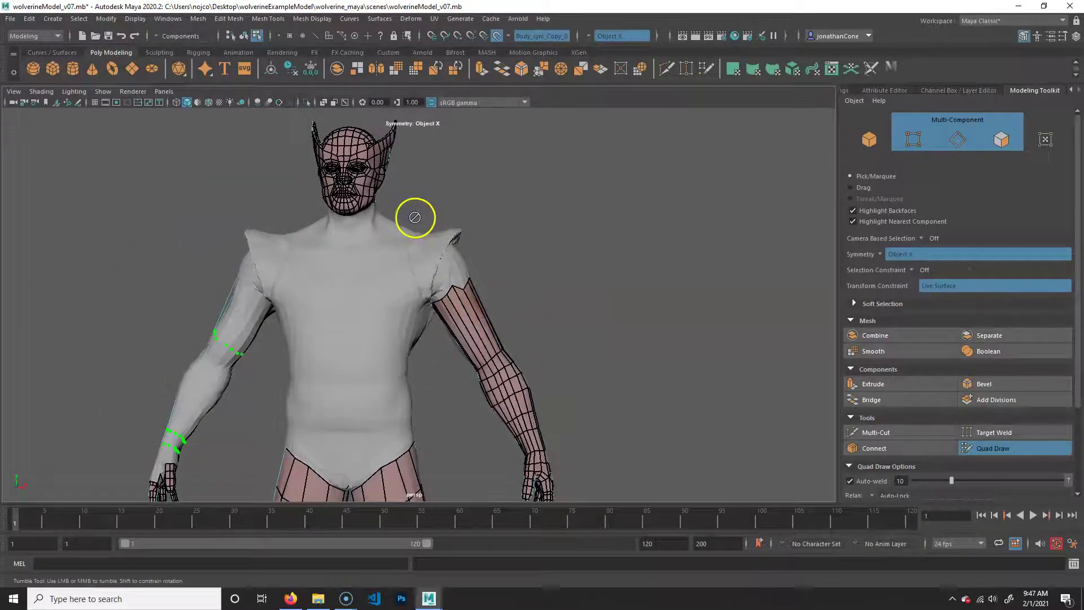
alt+right_drag(556, 342, 612, 321)
alt+middle_drag(612, 322, 488, 281)
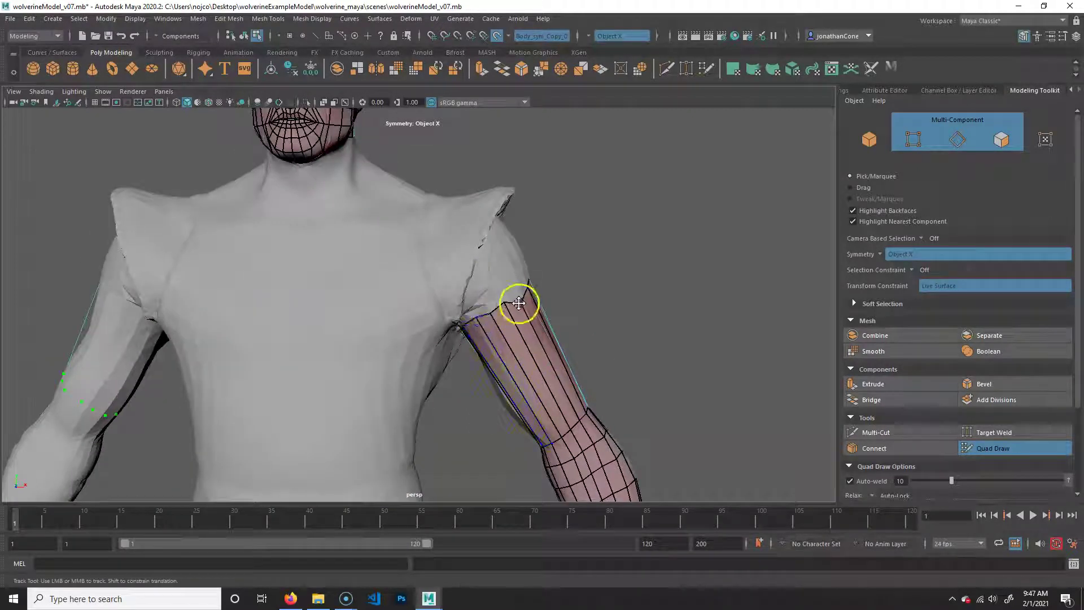
mouse_move(519, 303)
alt+mouse_down()
mouse_move(472, 334)
mouse_move(399, 298)
mouse_move(395, 266)
mouse_move(367, 259)
mouse_move(363, 286)
mouse_move(339, 301)
alt+mouse_up()
mouse_move(412, 351)
alt+mouse_down()
mouse_move(333, 293)
mouse_move(389, 407)
mouse_move(368, 371)
mouse_move(331, 346)
mouse_move(465, 390)
mouse_move(570, 386)
mouse_move(497, 327)
mouse_move(492, 307)
alt+mouse_up()
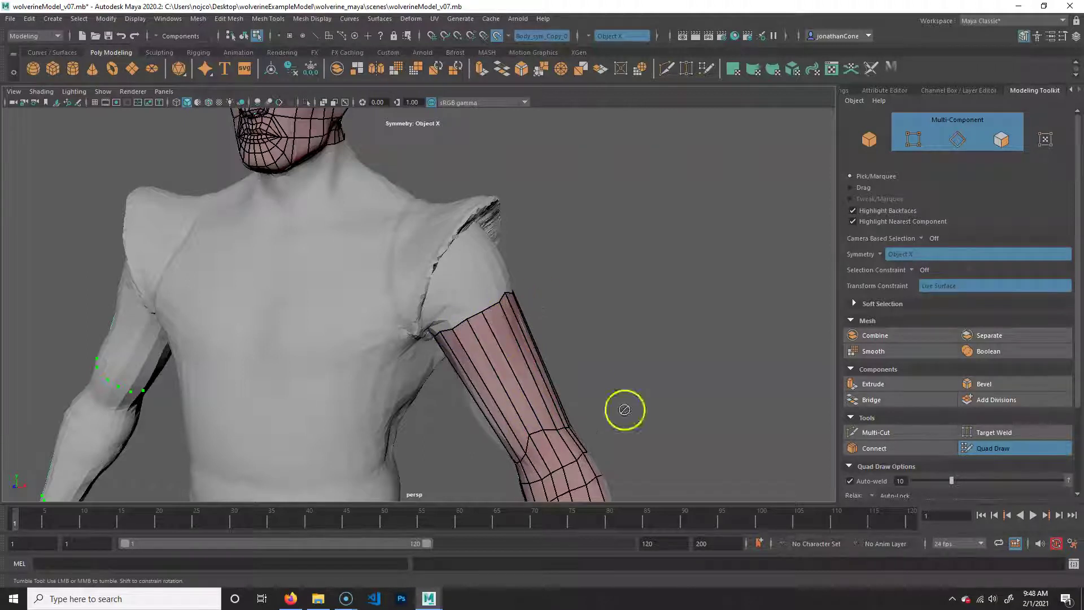
Insert three edge loops around the upper arm: one midway, one near the top ring and one closer to the elbow.
ctrl+click(563, 418)
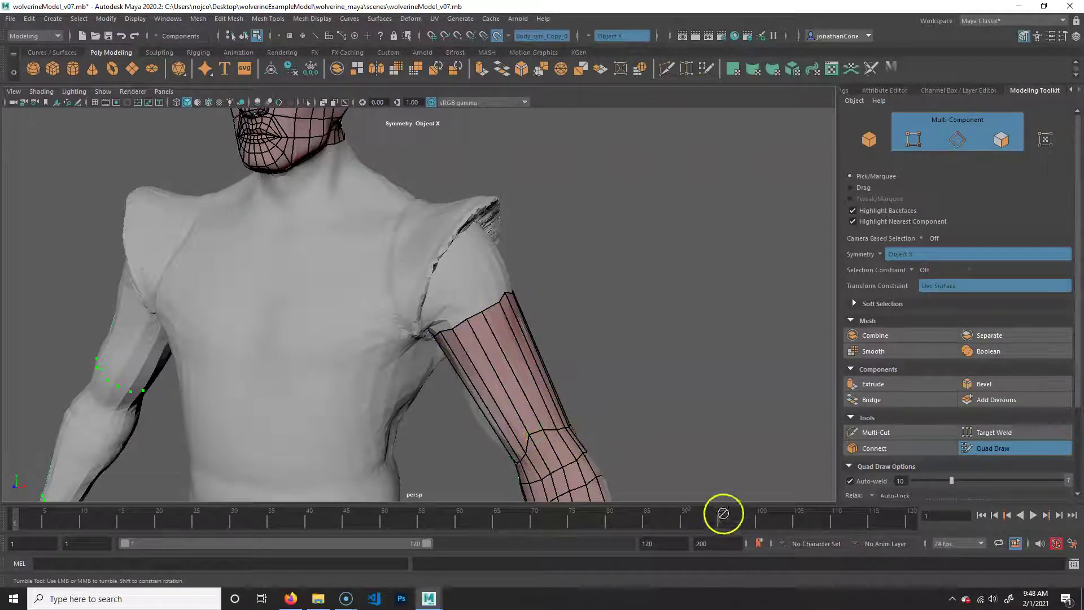
key(ctrl+z)
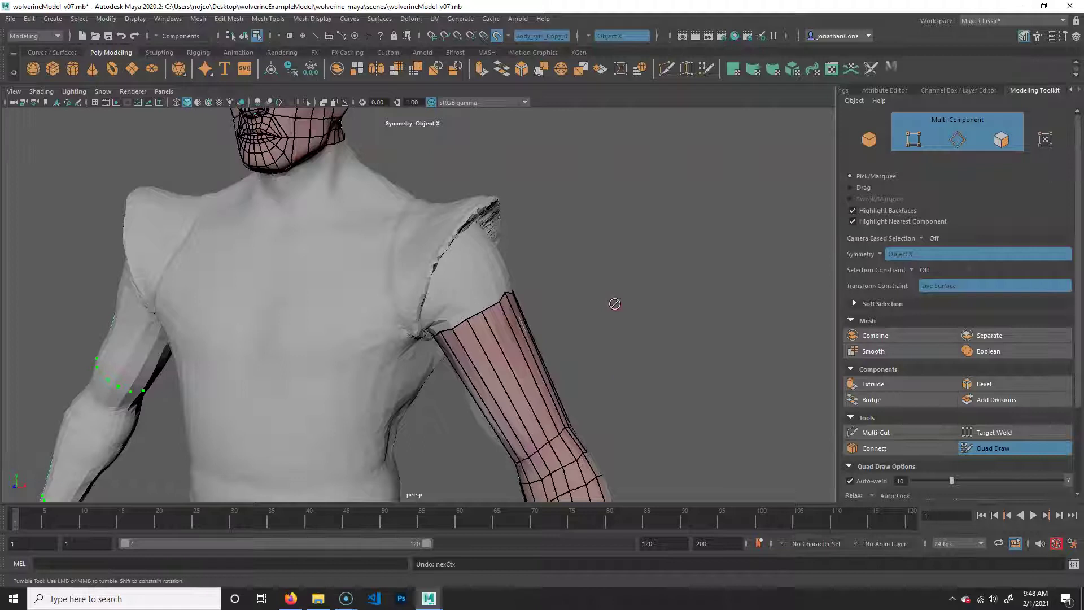
alt+middle_drag(615, 304, 607, 206)
alt+drag(603, 283, 610, 264)
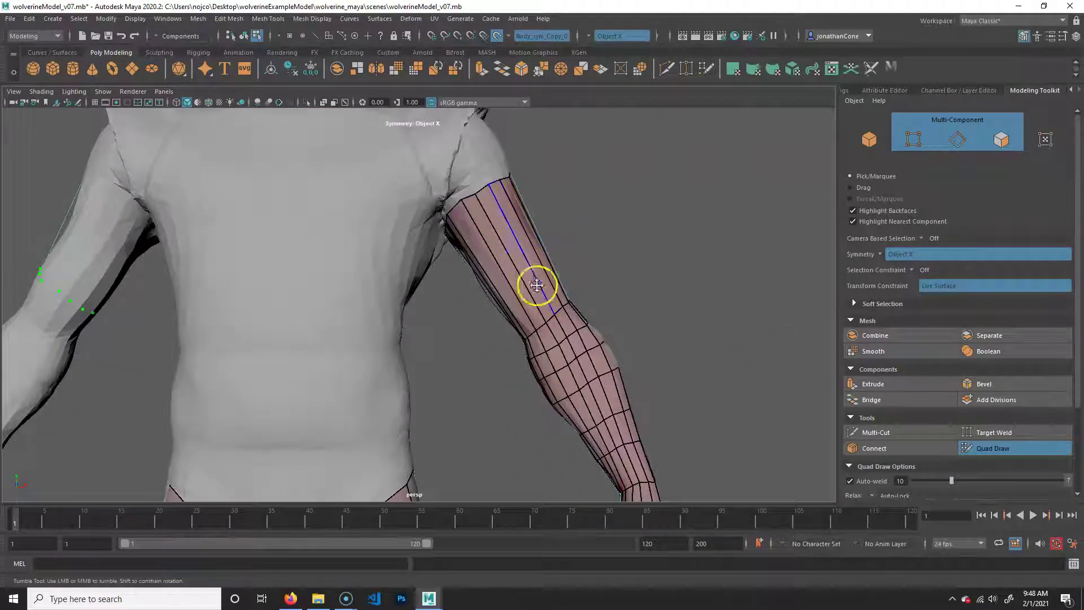
ctrl+click(519, 251)
alt+drag(522, 249, 560, 327)
ctrl+click(387, 242)
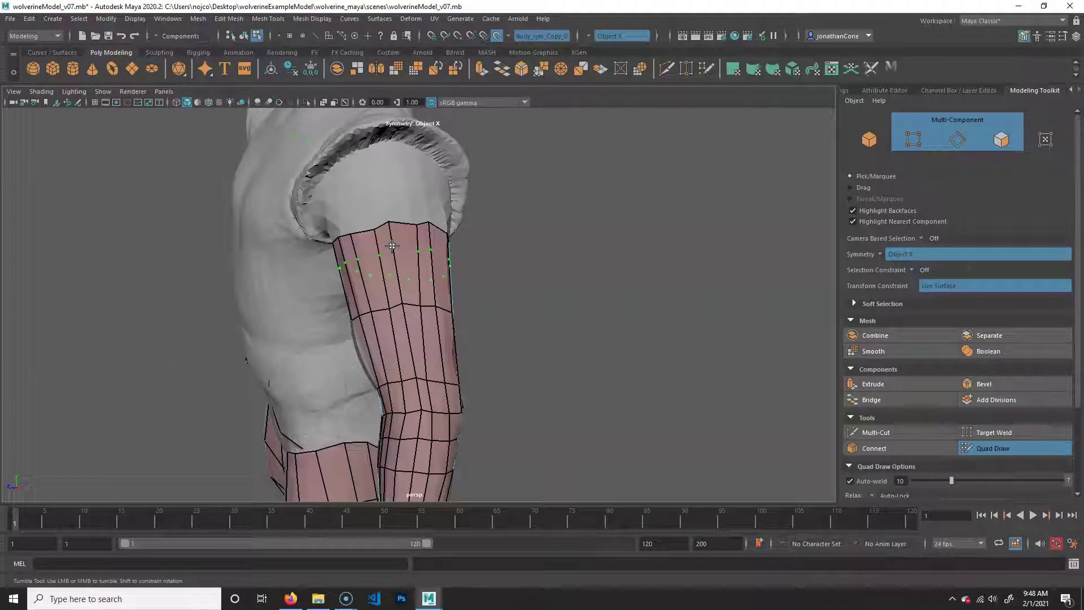
ctrl+click(412, 336)
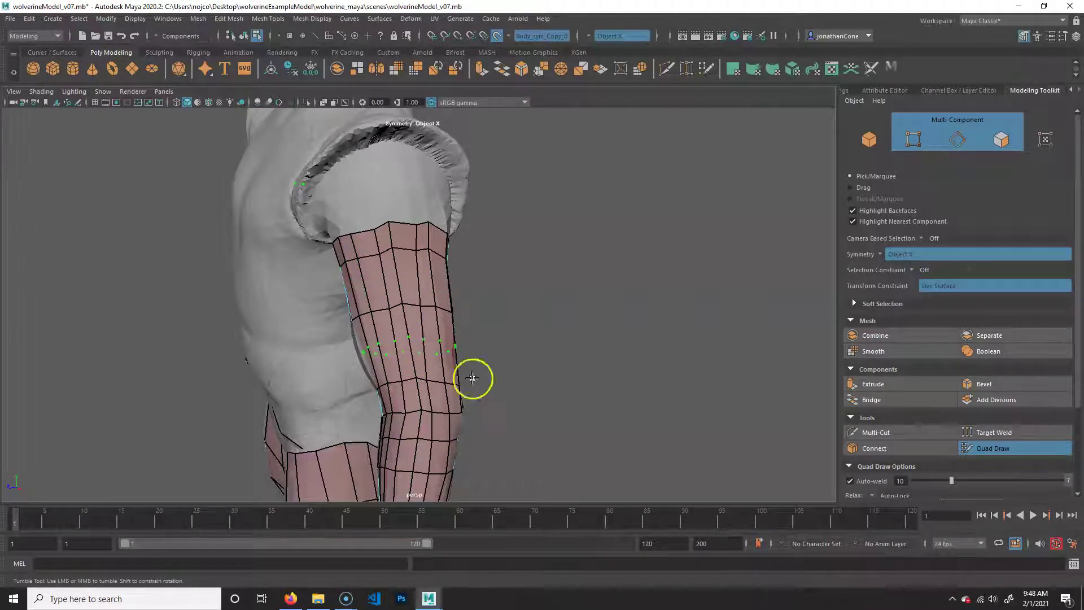
Relax the new quads across the outer side of the upper arm to smooth their spacing.
mouse_move(315, 310)
alt+mouse_down()
mouse_move(423, 322)
mouse_move(502, 291)
mouse_move(496, 269)
mouse_move(511, 263)
mouse_move(508, 278)
mouse_move(448, 275)
alt+mouse_up()
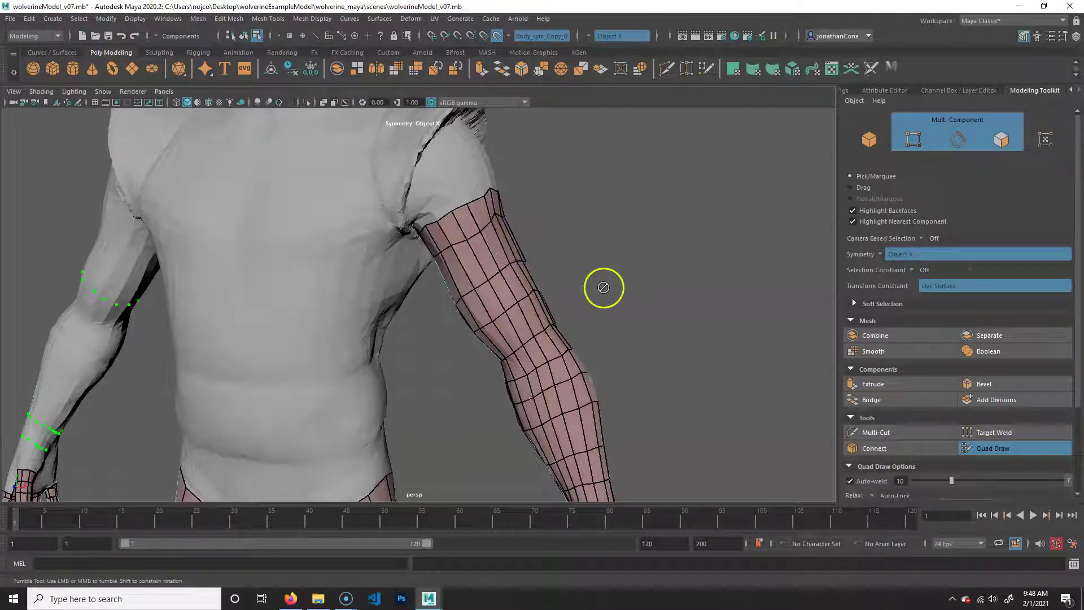
alt+drag(532, 300, 526, 303)
mouse_move(365, 283)
shift+mouse_down()
mouse_move(348, 270)
mouse_move(390, 283)
shift+mouse_up()
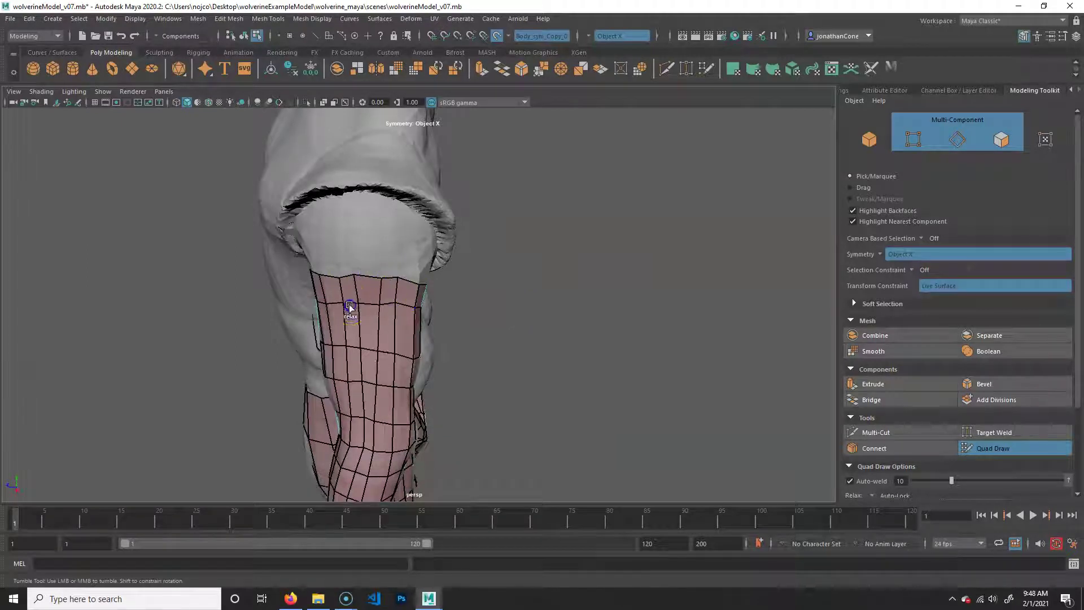
mouse_move(399, 294)
shift+mouse_down()
mouse_move(395, 375)
mouse_move(390, 358)
mouse_move(346, 368)
mouse_move(420, 344)
mouse_move(353, 290)
mouse_move(283, 288)
mouse_move(340, 275)
mouse_move(346, 261)
shift+mouse_up()
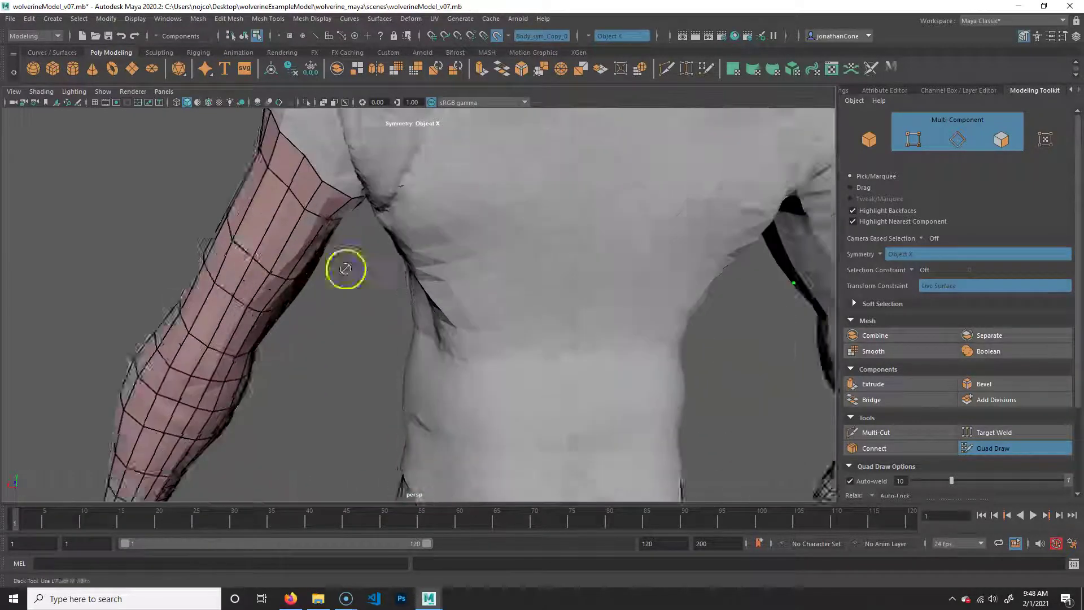
Relax the quads on the back and inner side of the upper arm and adjust a top-row vertex near the armpit.
alt+middle_drag(347, 261, 388, 252)
shift+drag(343, 245, 309, 271)
shift+drag(286, 308, 319, 321)
mouse_move(406, 249)
mouse_down()
mouse_move(484, 322)
mouse_move(404, 234)
mouse_move(447, 233)
mouse_move(417, 271)
mouse_up()
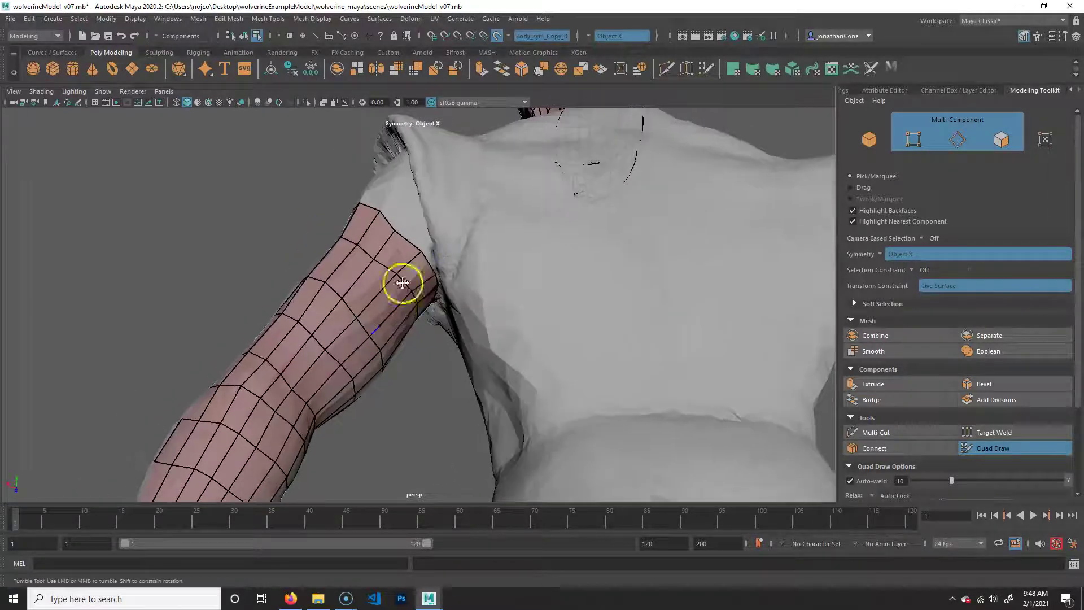
mouse_move(353, 348)
shift+mouse_down()
mouse_move(333, 355)
mouse_move(279, 266)
shift+mouse_up()
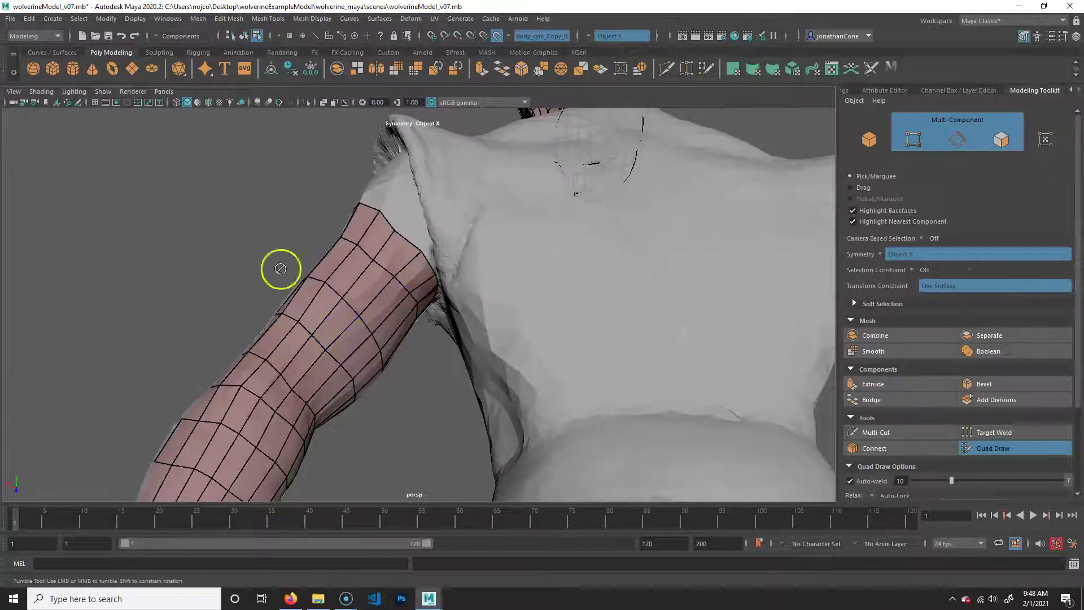
Examine the retopologized arm from several sides, checking the quad flow from the hand up to the upper arm.
scroll(278, 266, down, 5)
mouse_move(308, 307)
alt+mouse_down()
mouse_move(498, 357)
mouse_move(414, 351)
alt+mouse_up()
scroll(516, 360, up, 4)
alt+middle_drag(516, 361, 641, 305)
scroll(426, 297, down, 5)
alt+drag(425, 297, 633, 345)
alt+right_drag(494, 341, 544, 365)
alt+middle_drag(544, 364, 557, 363)
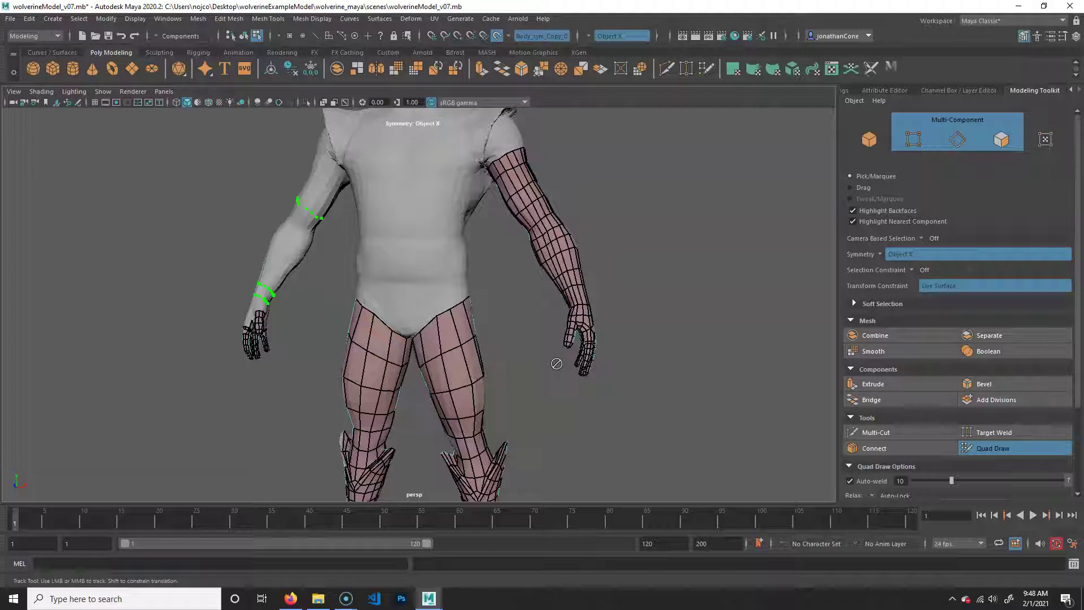
alt+middle_drag(595, 213, 610, 323)
alt+right_drag(418, 290, 498, 310)
alt+middle_drag(565, 316, 566, 327)
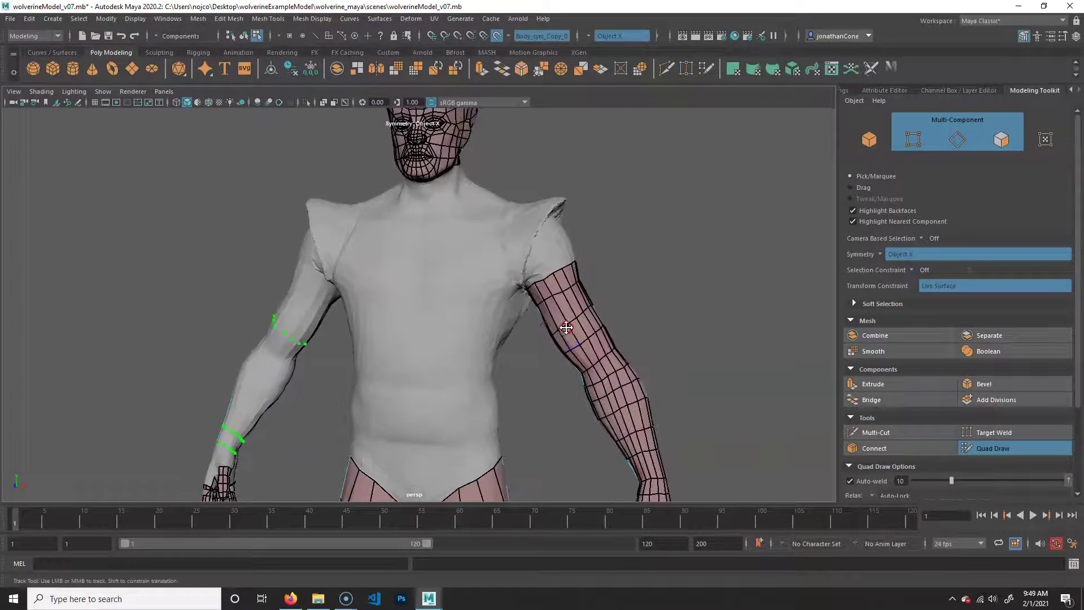
scroll(611, 322, up, 2)
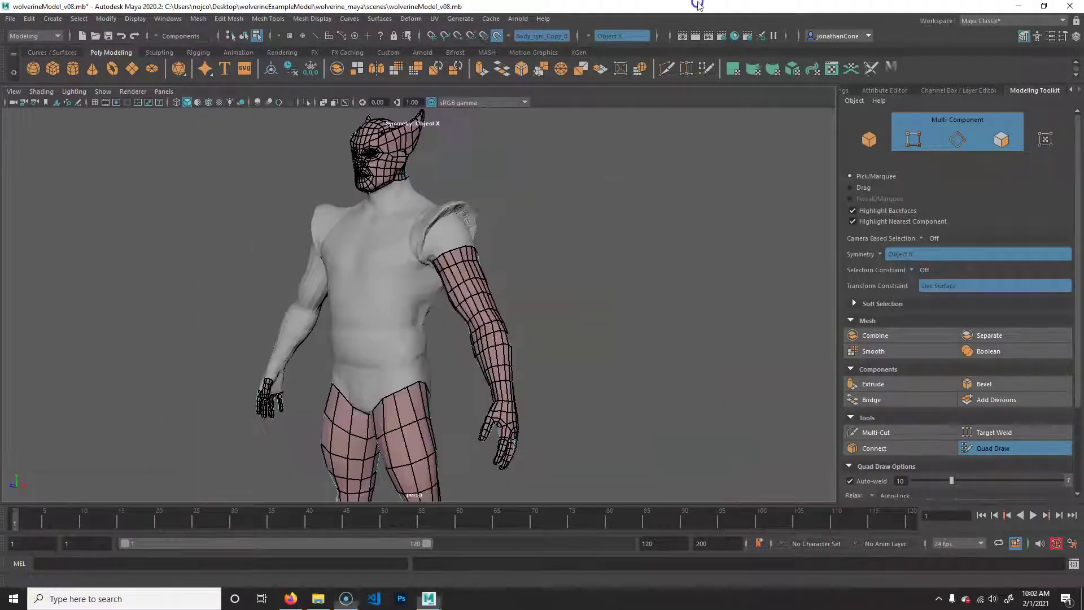
Examine the uncovered torso and hips from front and back, together with the open mesh edges at the upper arm and thighs.
alt+drag(503, 303, 463, 249)
alt+right_drag(462, 249, 486, 353)
alt+drag(487, 353, 566, 280)
alt+middle_drag(566, 281, 568, 163)
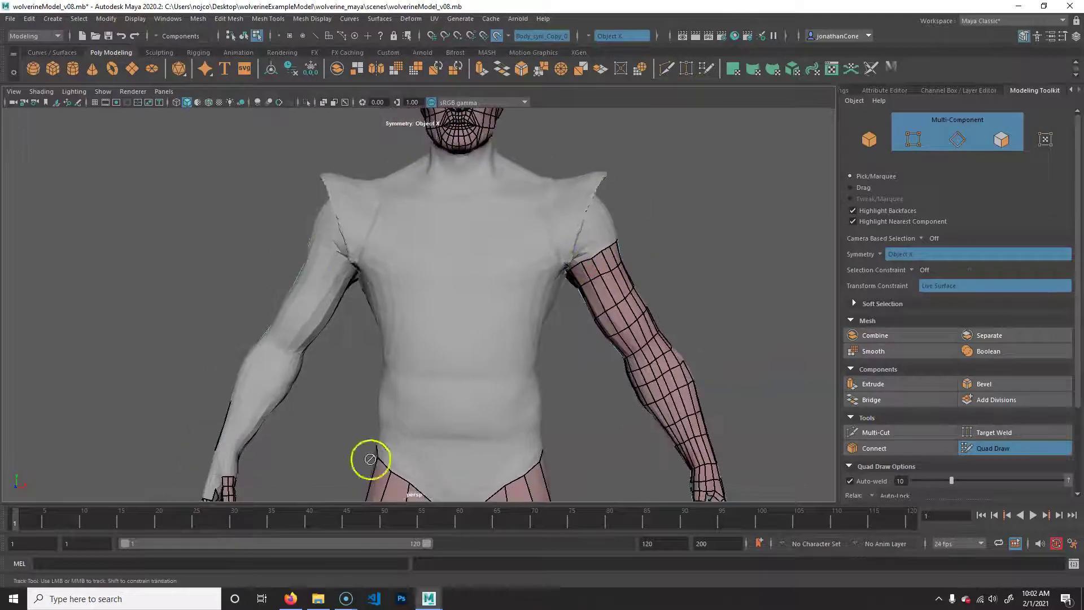
alt+right_drag(692, 401, 549, 392)
alt+middle_drag(550, 392, 564, 268)
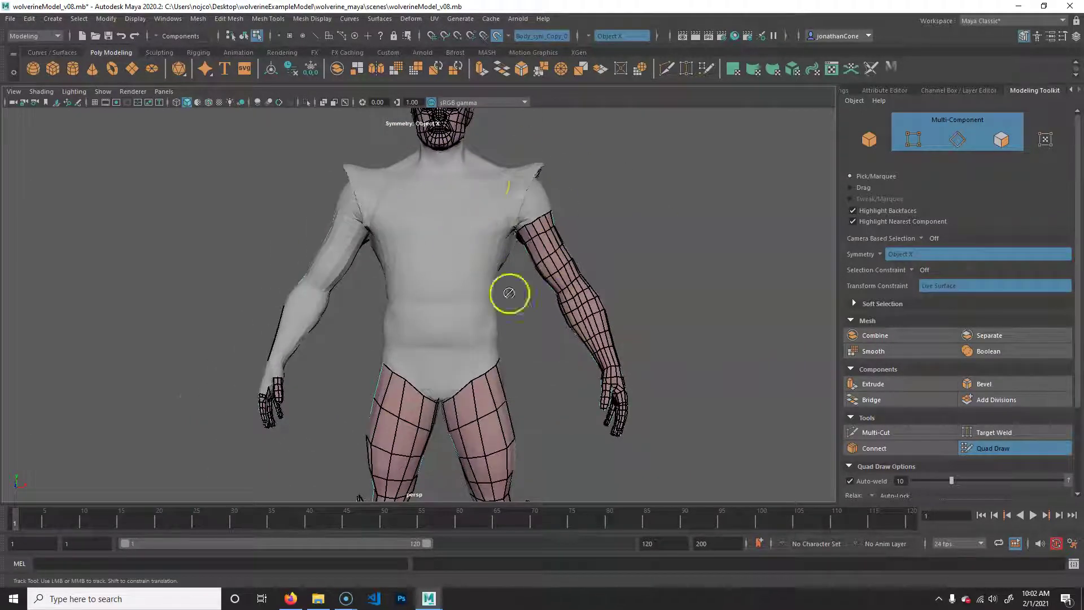
alt+right_drag(509, 293, 535, 346)
alt+drag(535, 346, 564, 317)
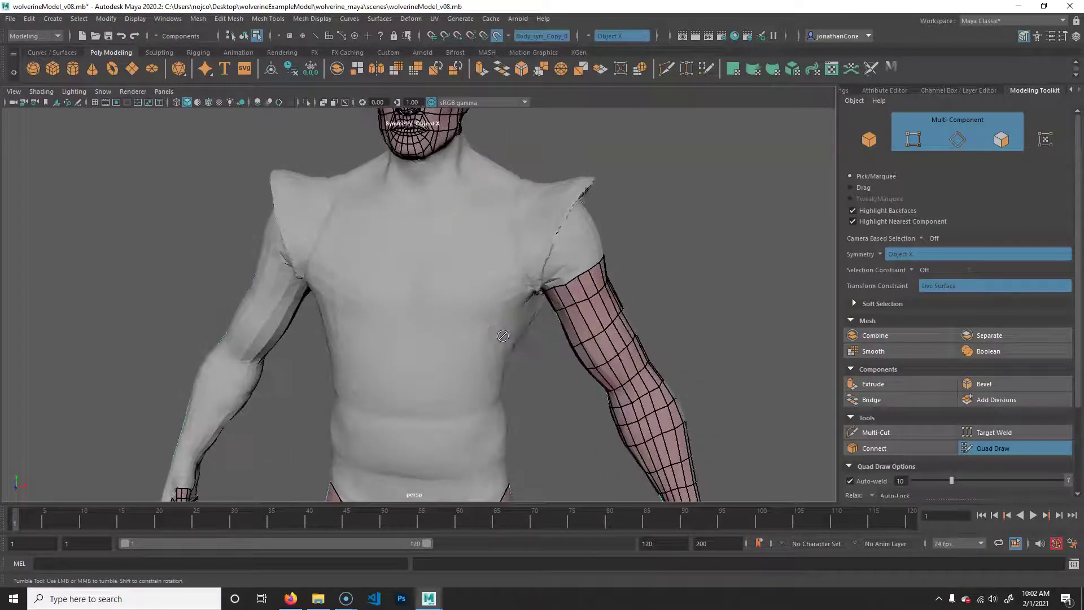
alt+right_drag(564, 317, 564, 308)
mouse_move(564, 308)
alt+mouse_down()
mouse_move(486, 299)
mouse_move(508, 278)
mouse_move(317, 266)
mouse_move(513, 285)
mouse_move(373, 256)
mouse_move(390, 266)
alt+mouse_up()
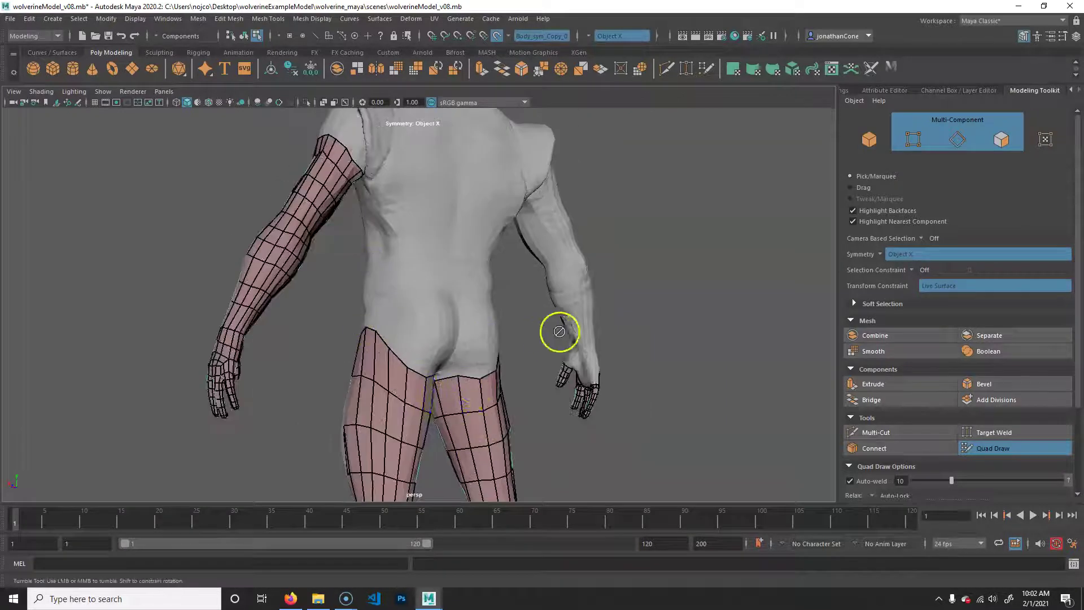
alt+drag(559, 332, 558, 331)
alt+middle_drag(558, 331, 526, 364)
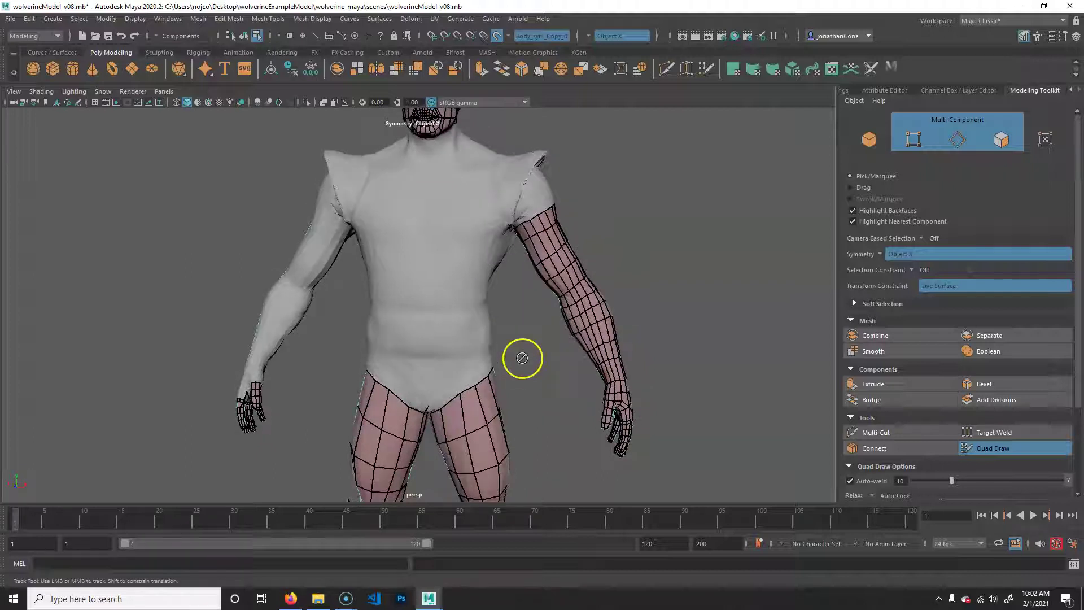